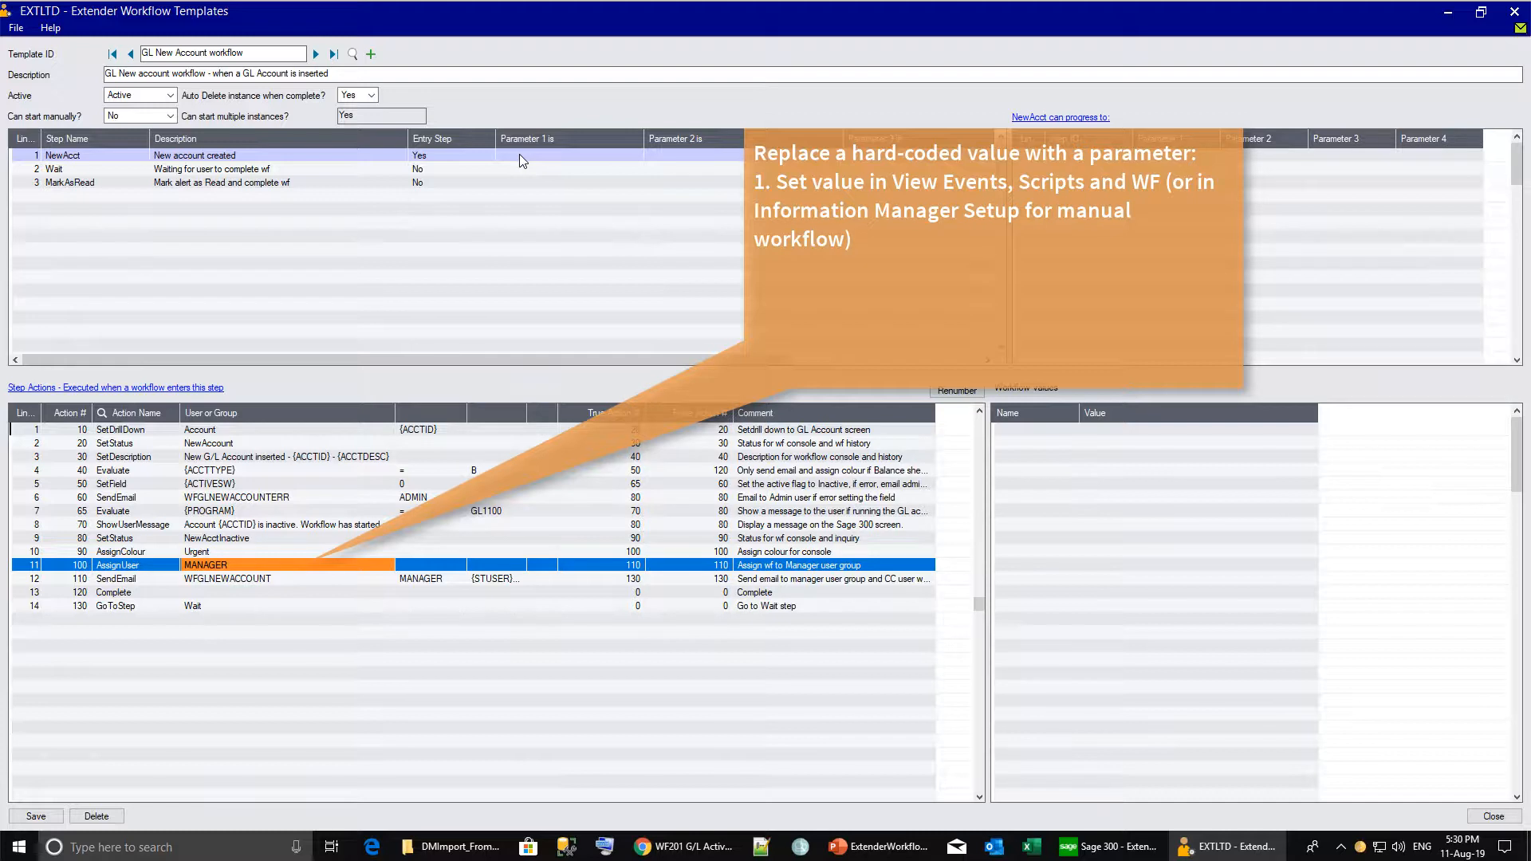
# Label Parameter 1 of the NewAcct step 'Workflow Approver' and save the template.
pyautogui.click(519, 155)
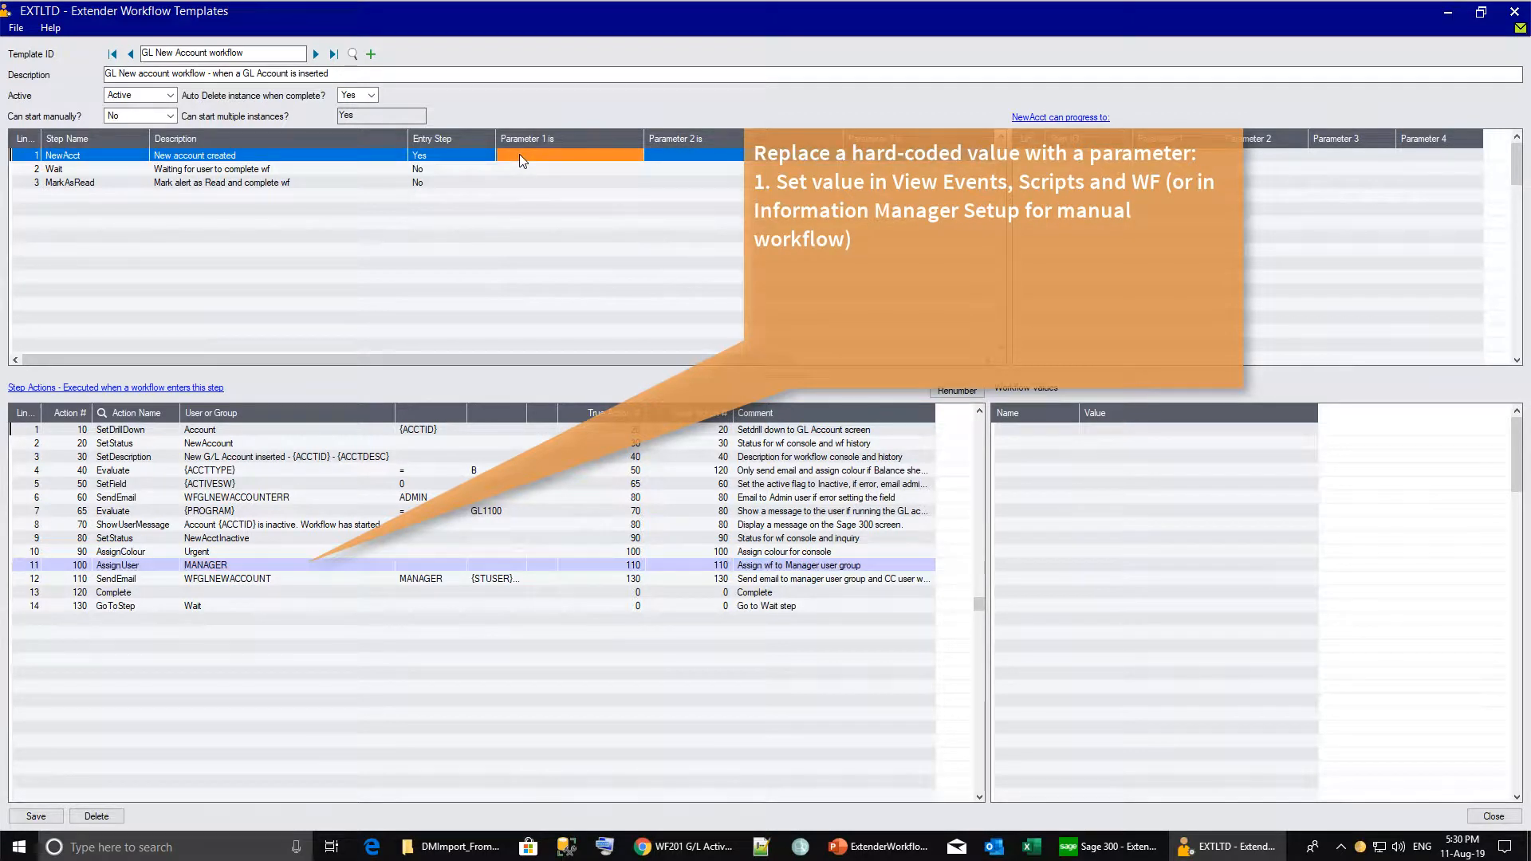
pyautogui.click(520, 155)
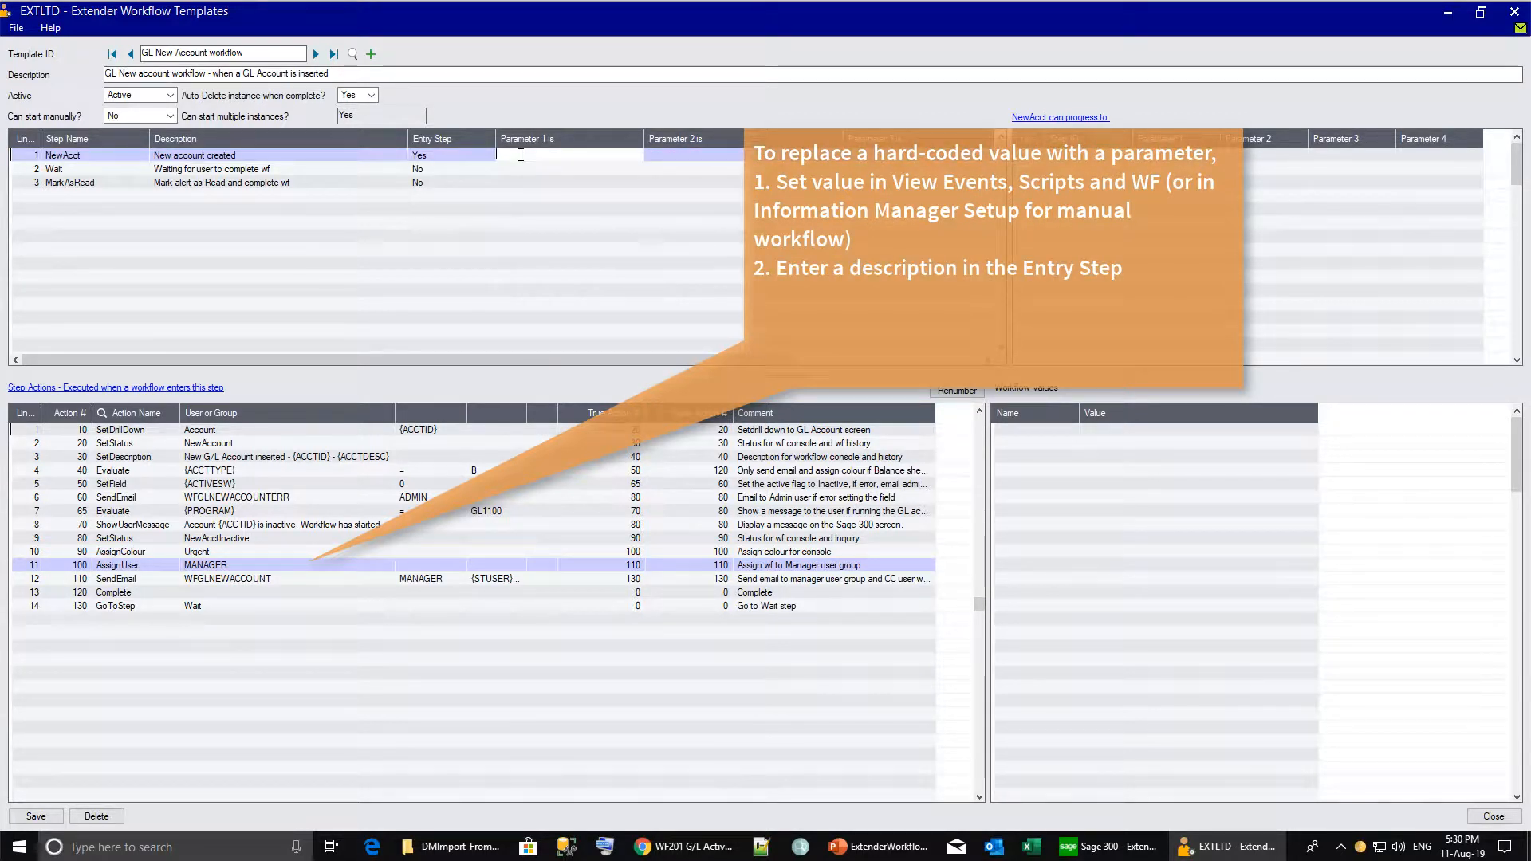
pyautogui.write('Workflow Approver')
pyautogui.click(36, 816)
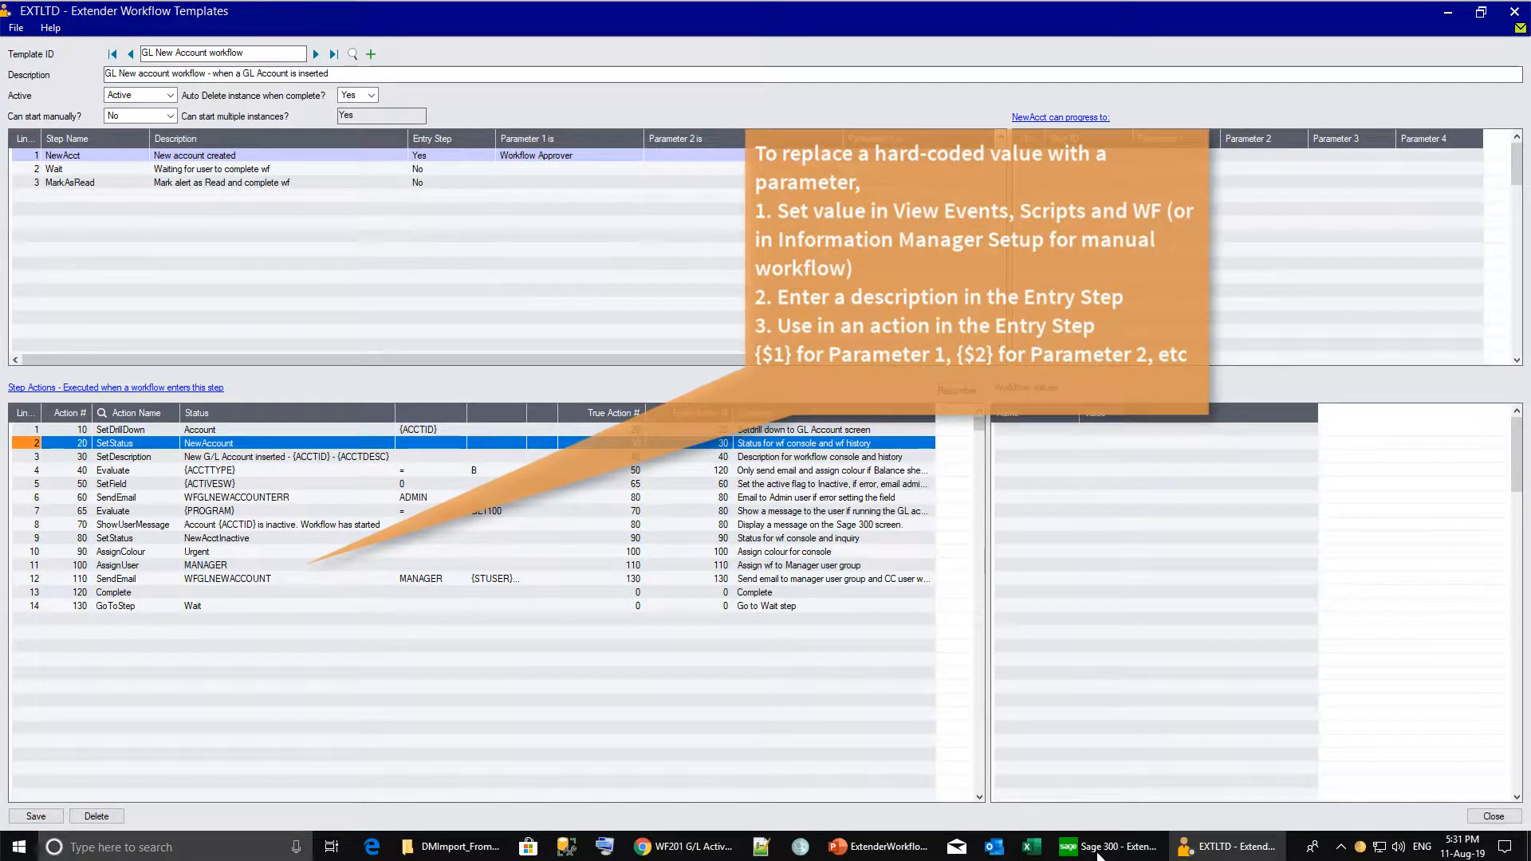
# Replace MANAGER with {$1} as the AssignUser action's user or group.
pyautogui.click(223, 566)
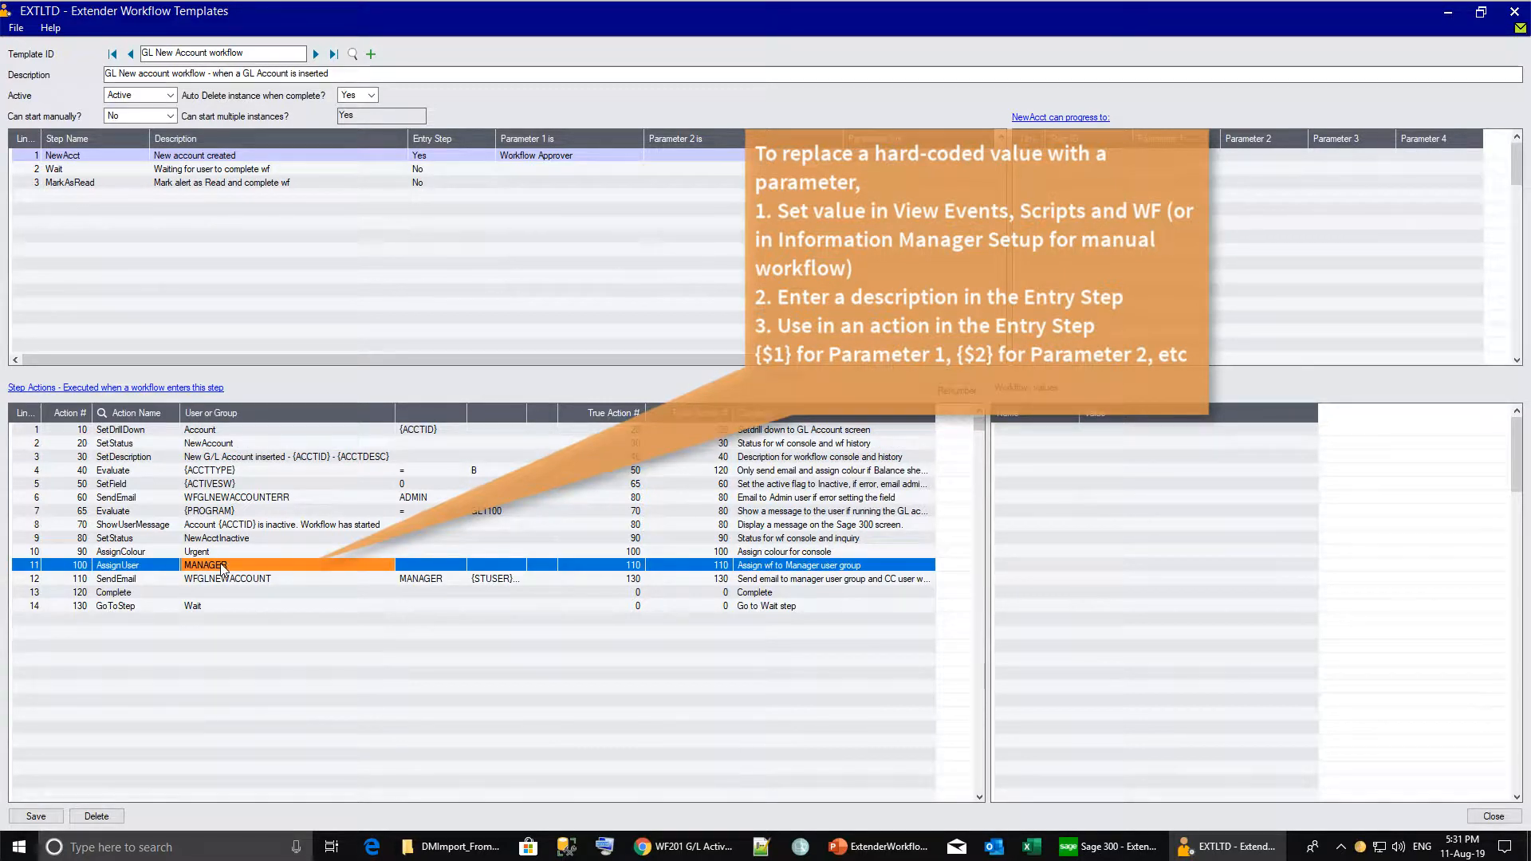
pyautogui.doubleClick(223, 568)
pyautogui.press('Delete')
pyautogui.write('{$')
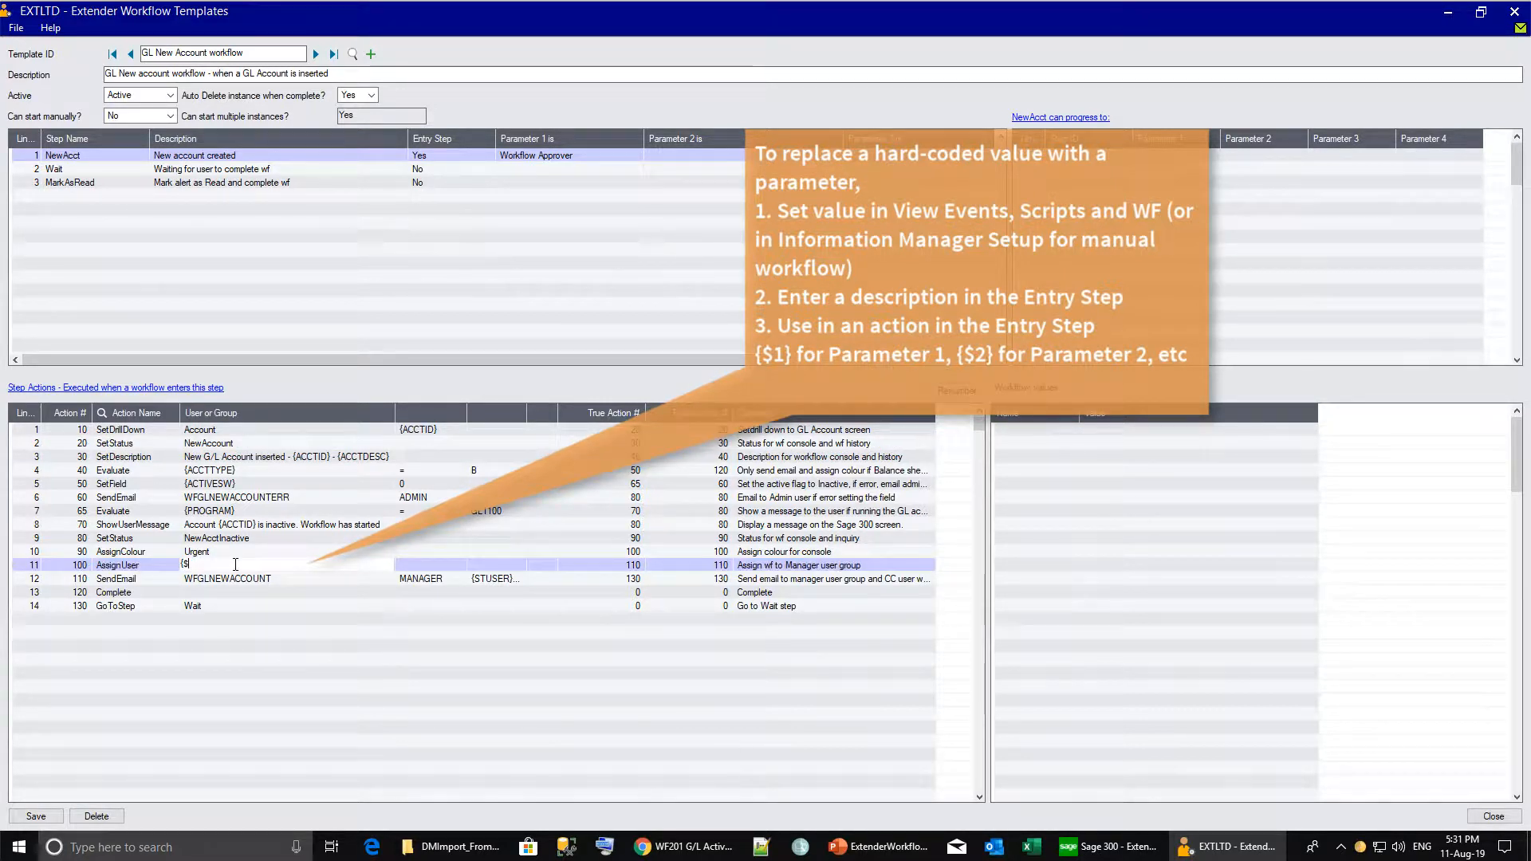
pyautogui.write('1}')
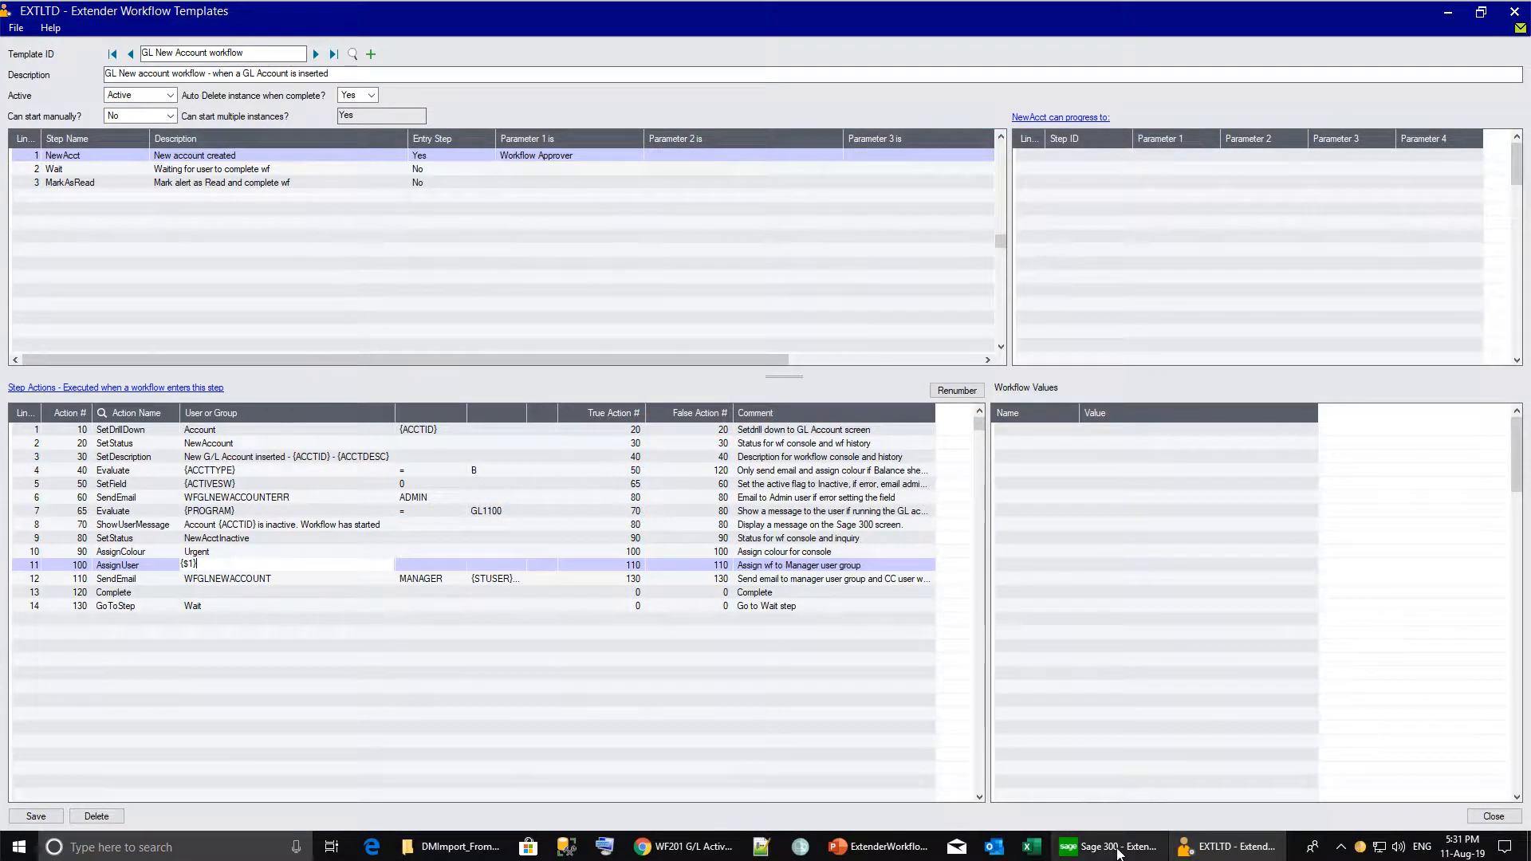
# Set Parameter 1 of the GL0001 GL New Account workflow to MANAGER, then confirm AssignUser uses {$1}.
pyautogui.click(1109, 845)
pyautogui.doubleClick(439, 255)
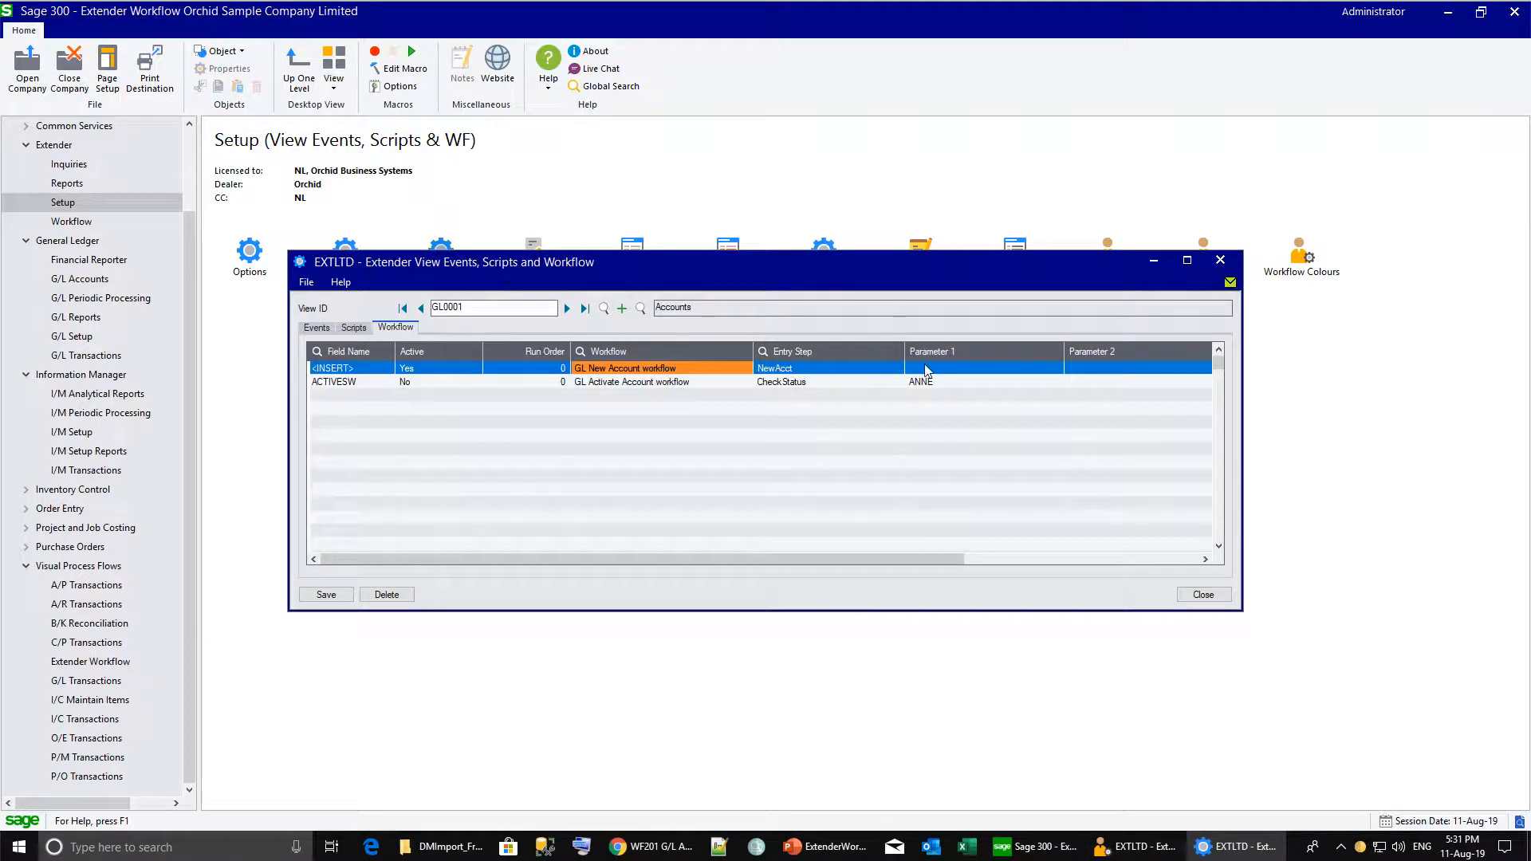
pyautogui.click(926, 368)
pyautogui.write('MAN')
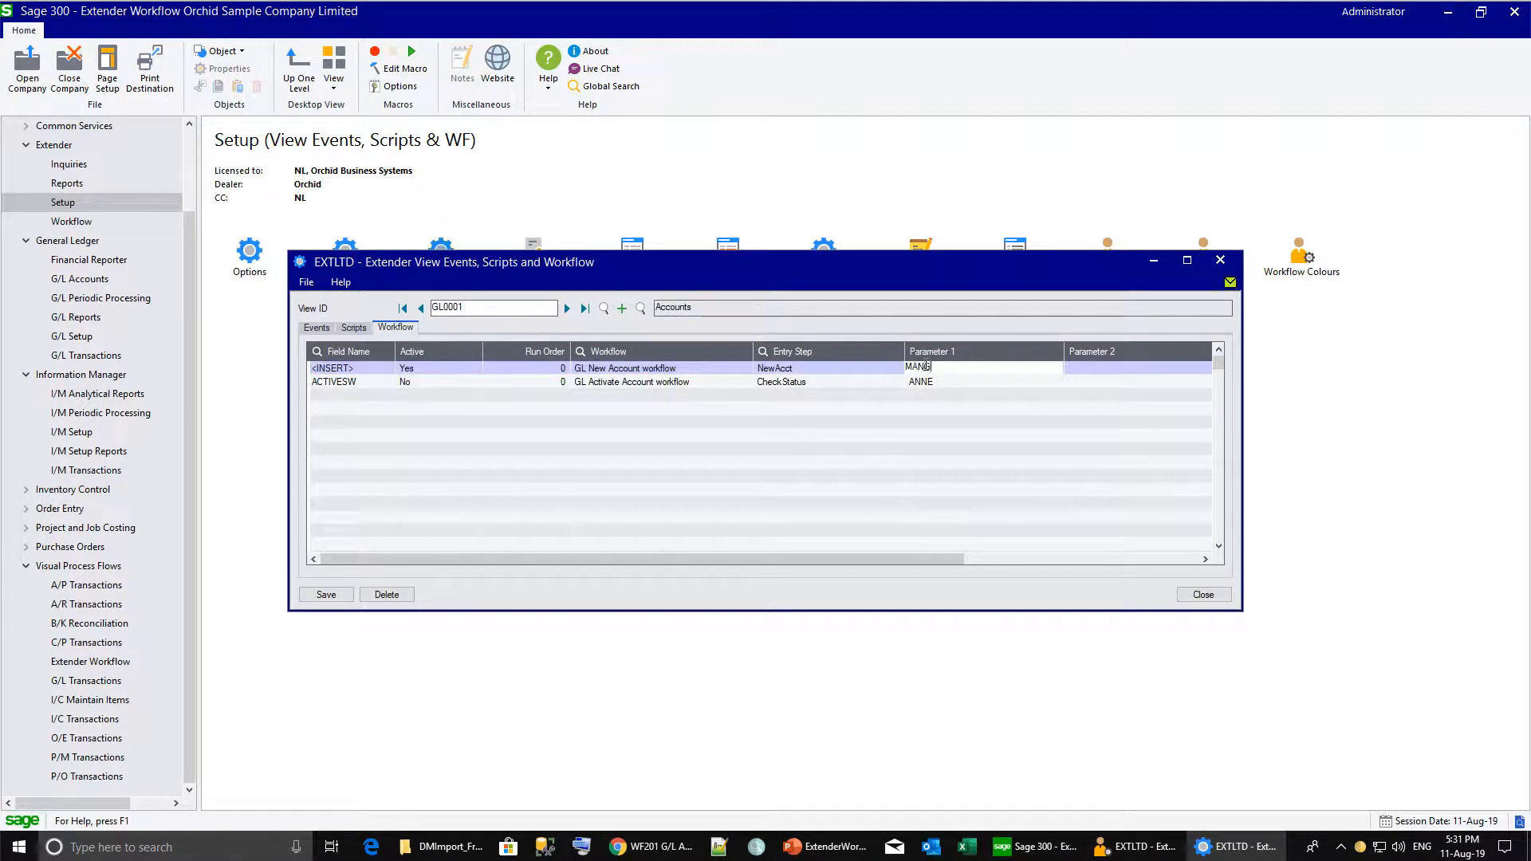
pyautogui.write('AGER')
pyautogui.press('Tab')
pyautogui.hotkey('alt', 's')
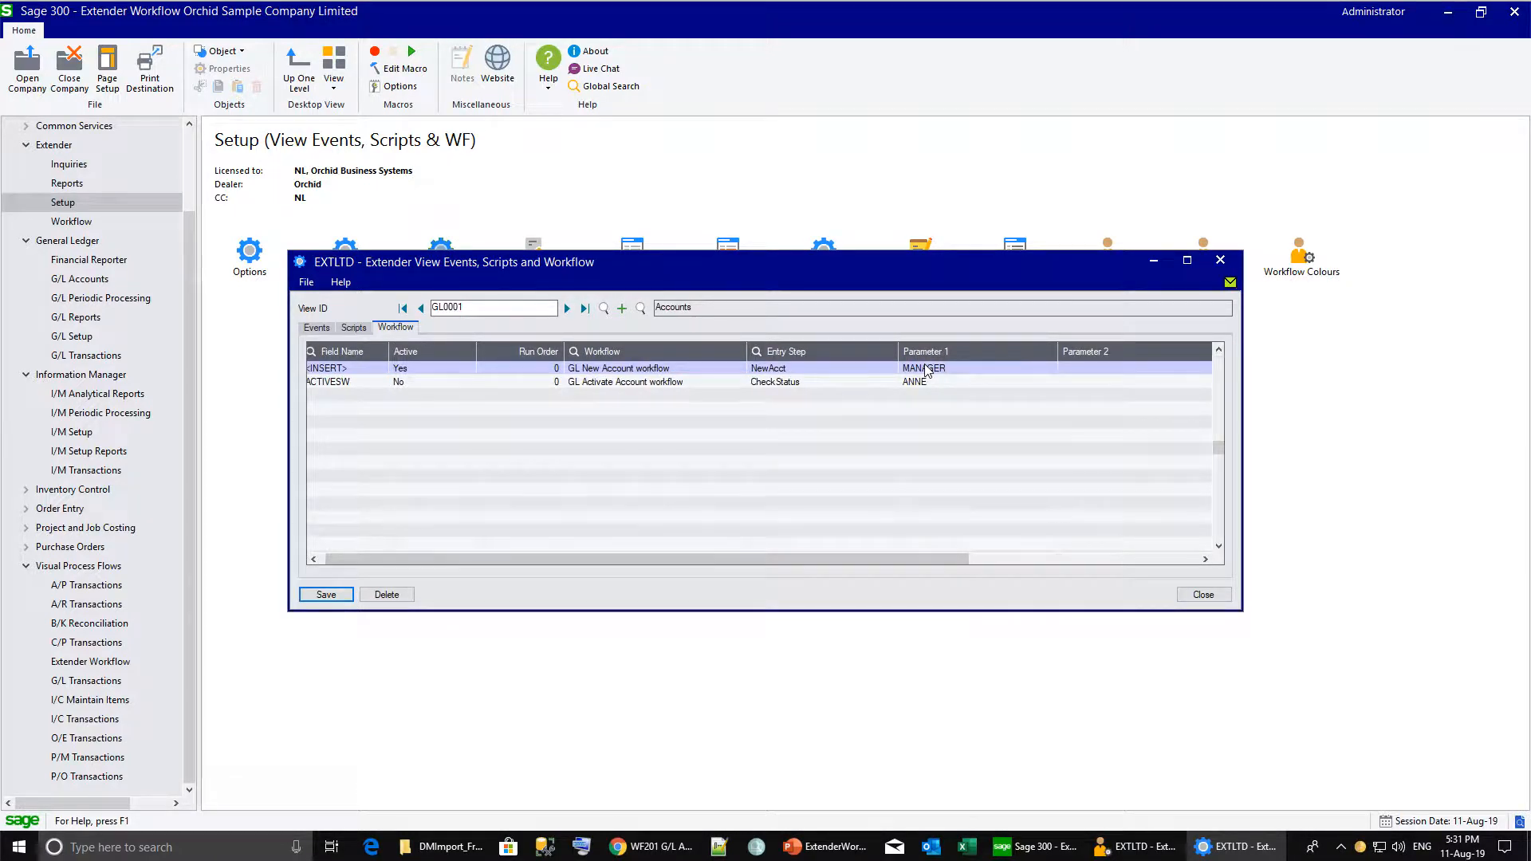
pyautogui.click(1226, 850)
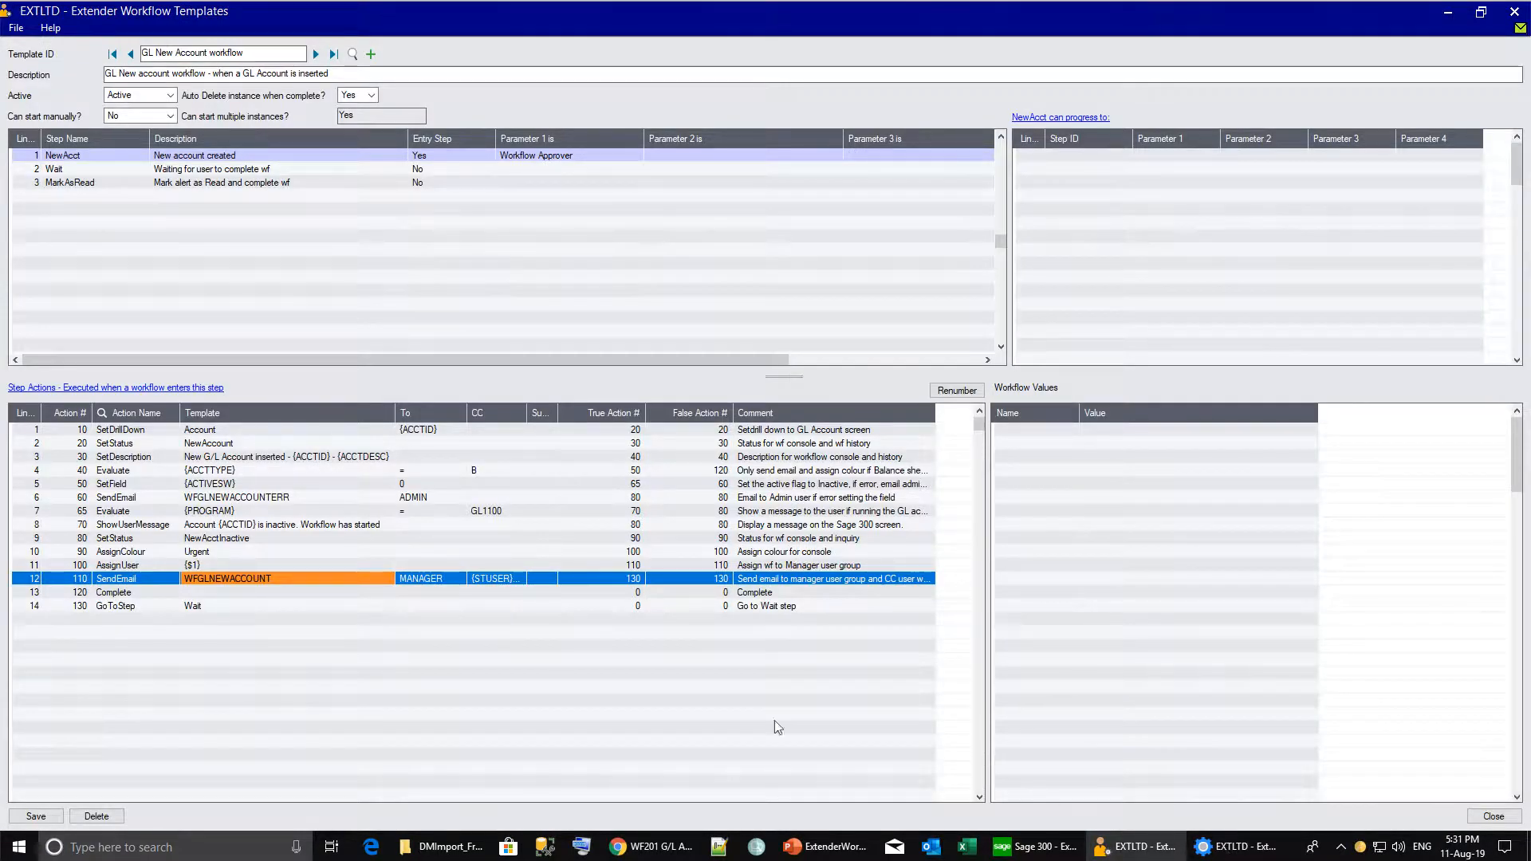
pyautogui.click(214, 568)
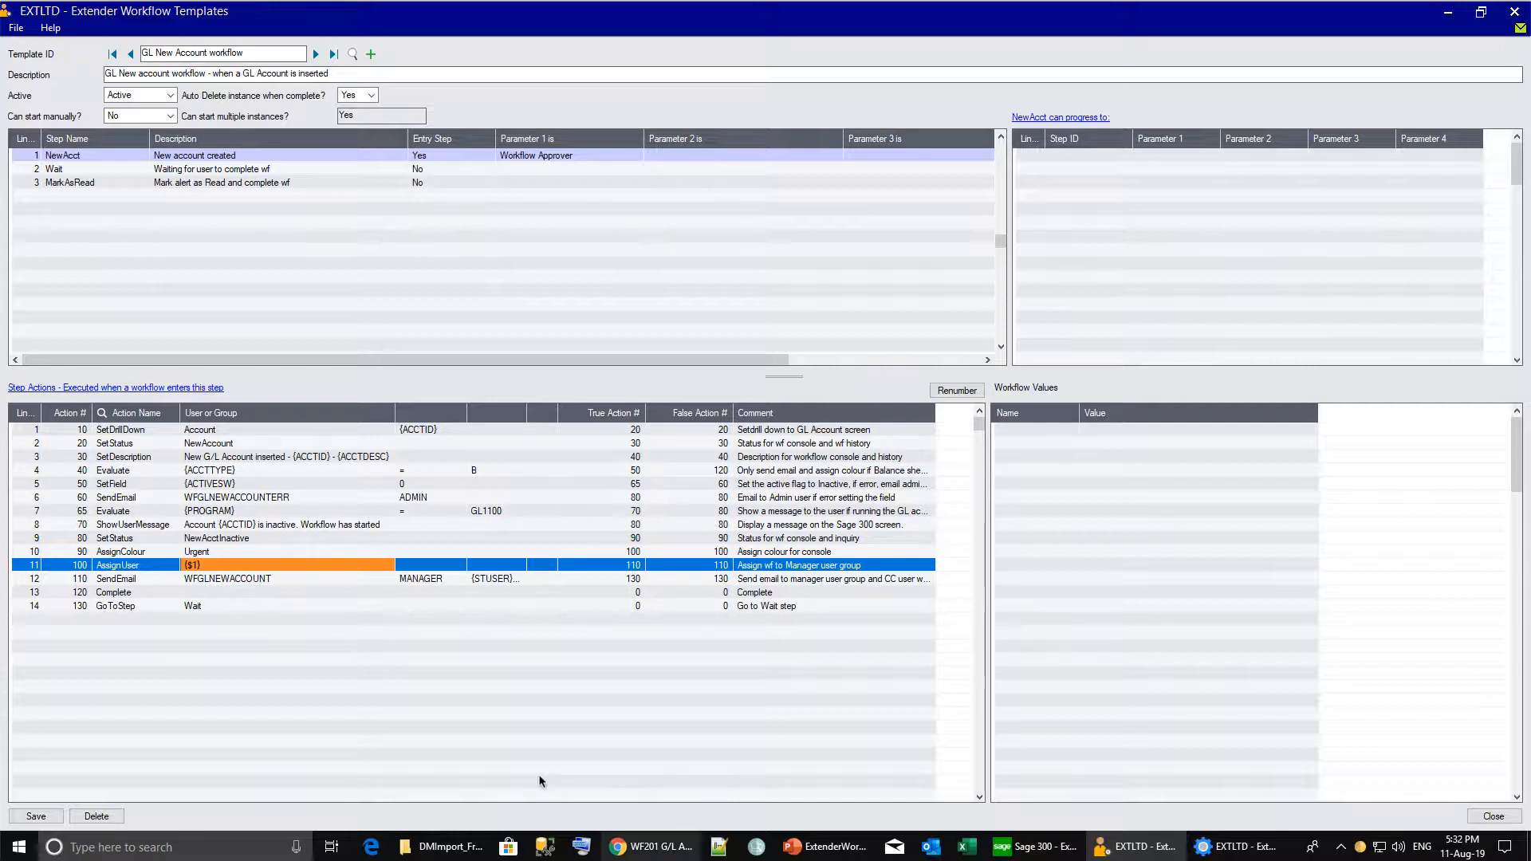
# Change the workflow's Parameter 1 from MANAGER to a specific user ID and save.
pyautogui.moveTo(1232, 856)
pyautogui.click(1244, 786)
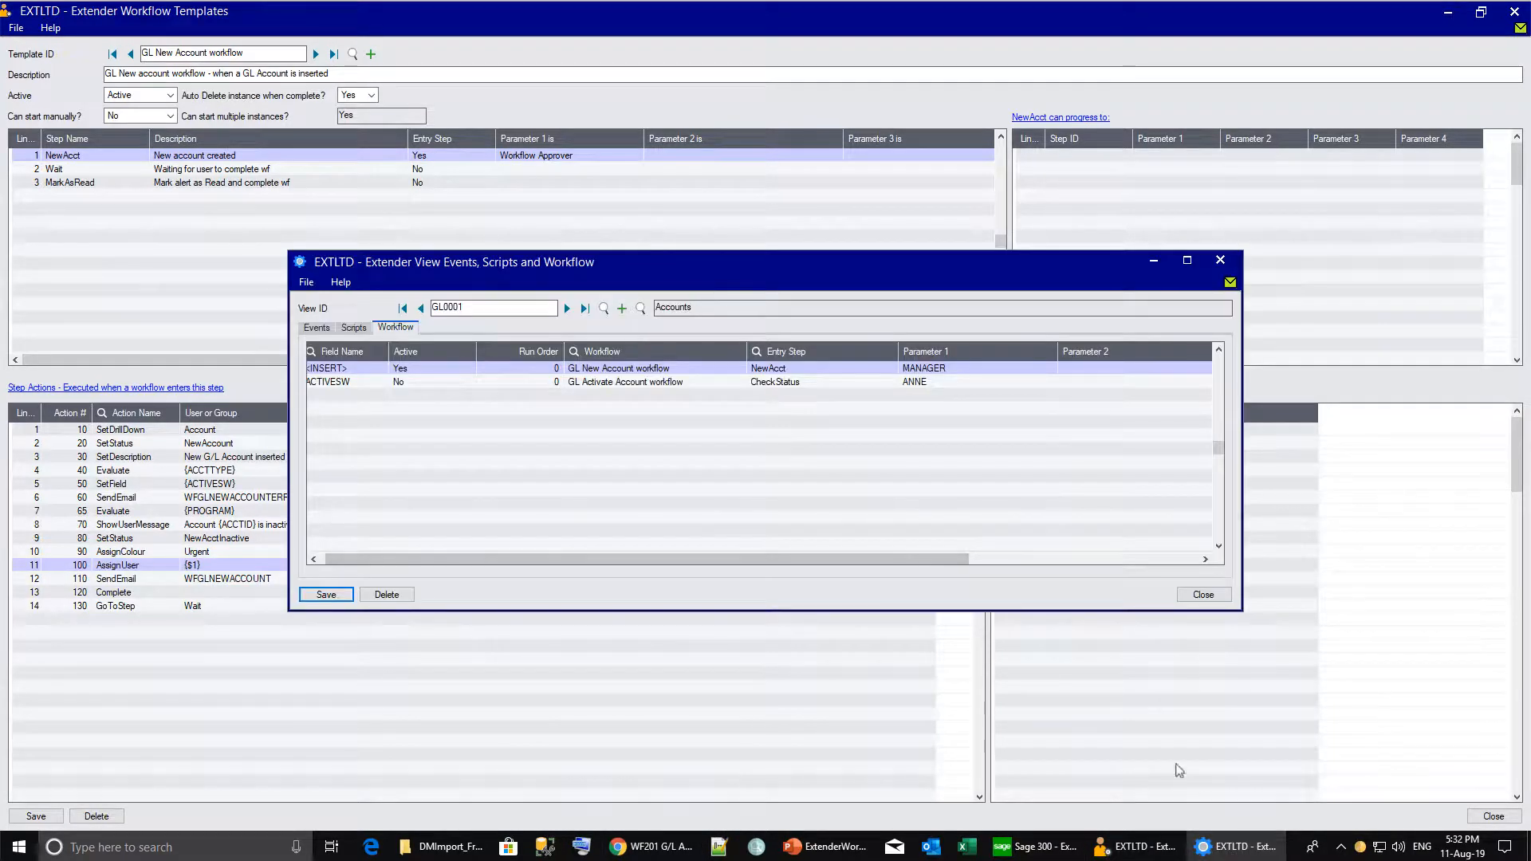
pyautogui.click(929, 370)
pyautogui.click(927, 367)
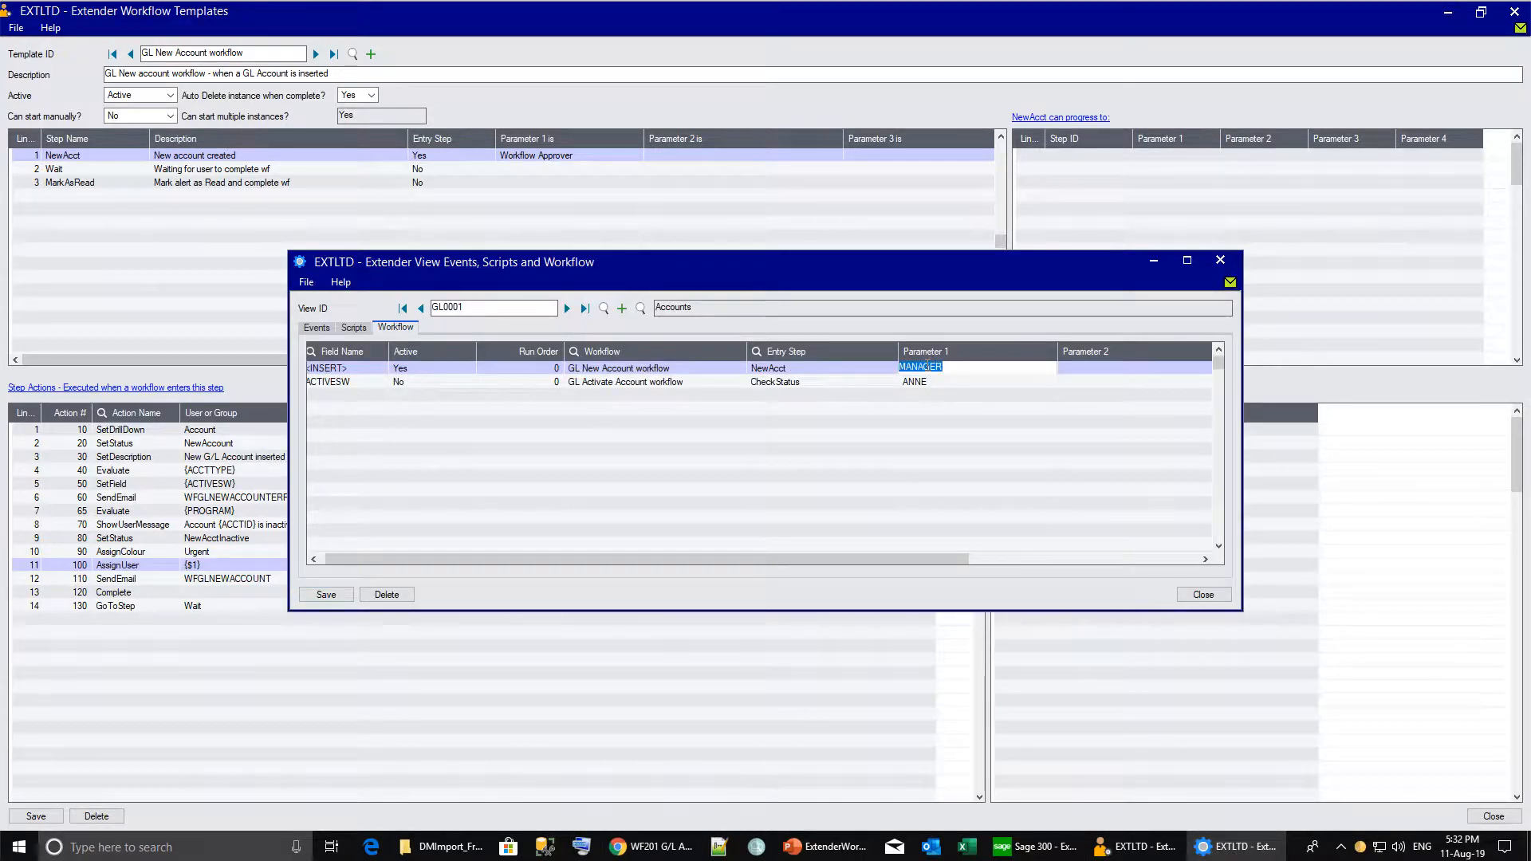
pyautogui.press('BackSpace')
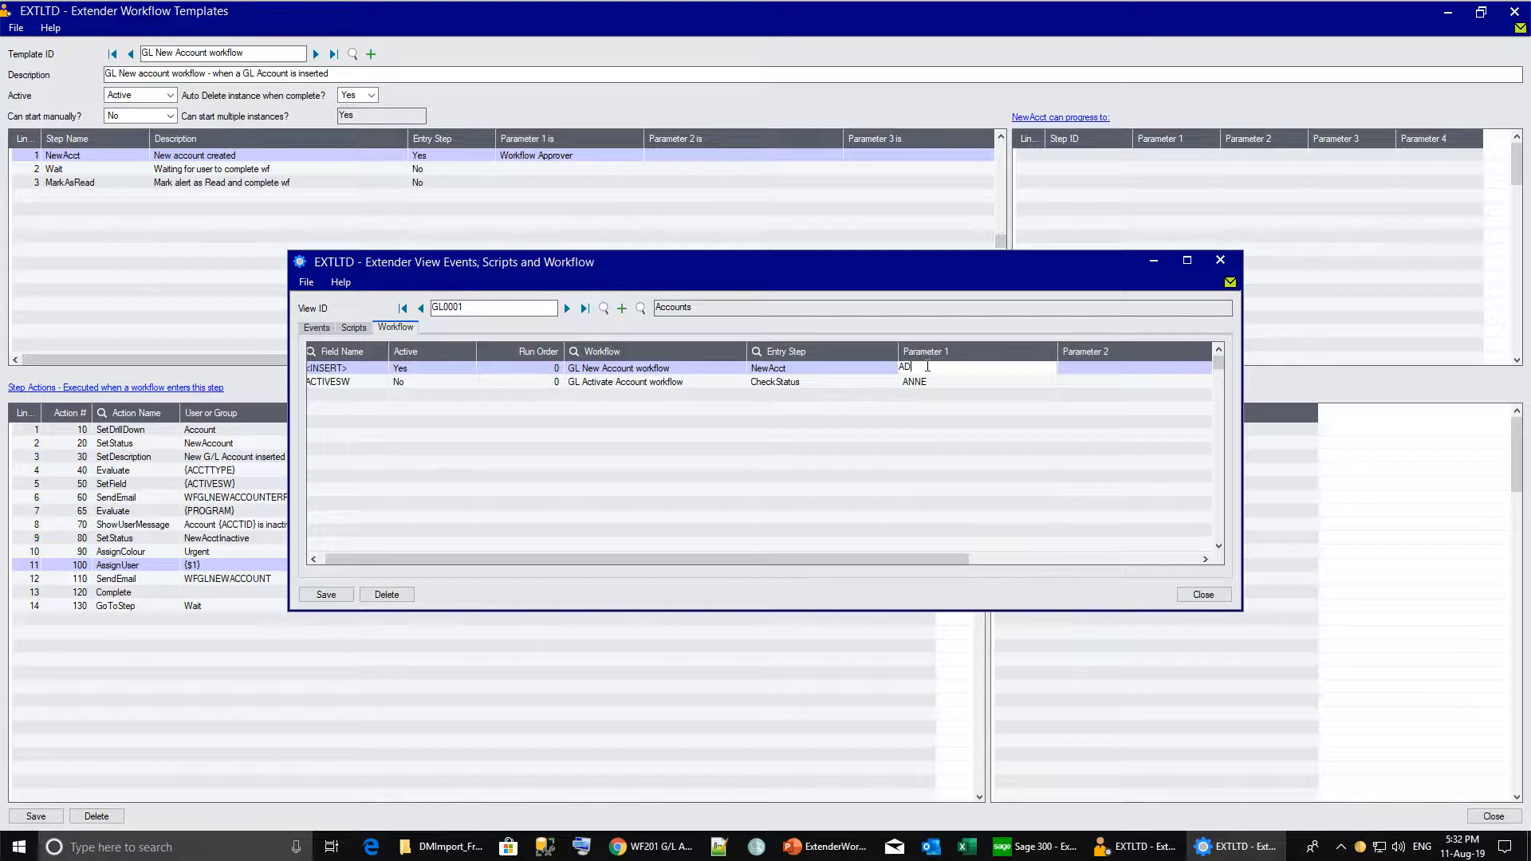
pyautogui.write('DAN')
pyautogui.press('Tab')
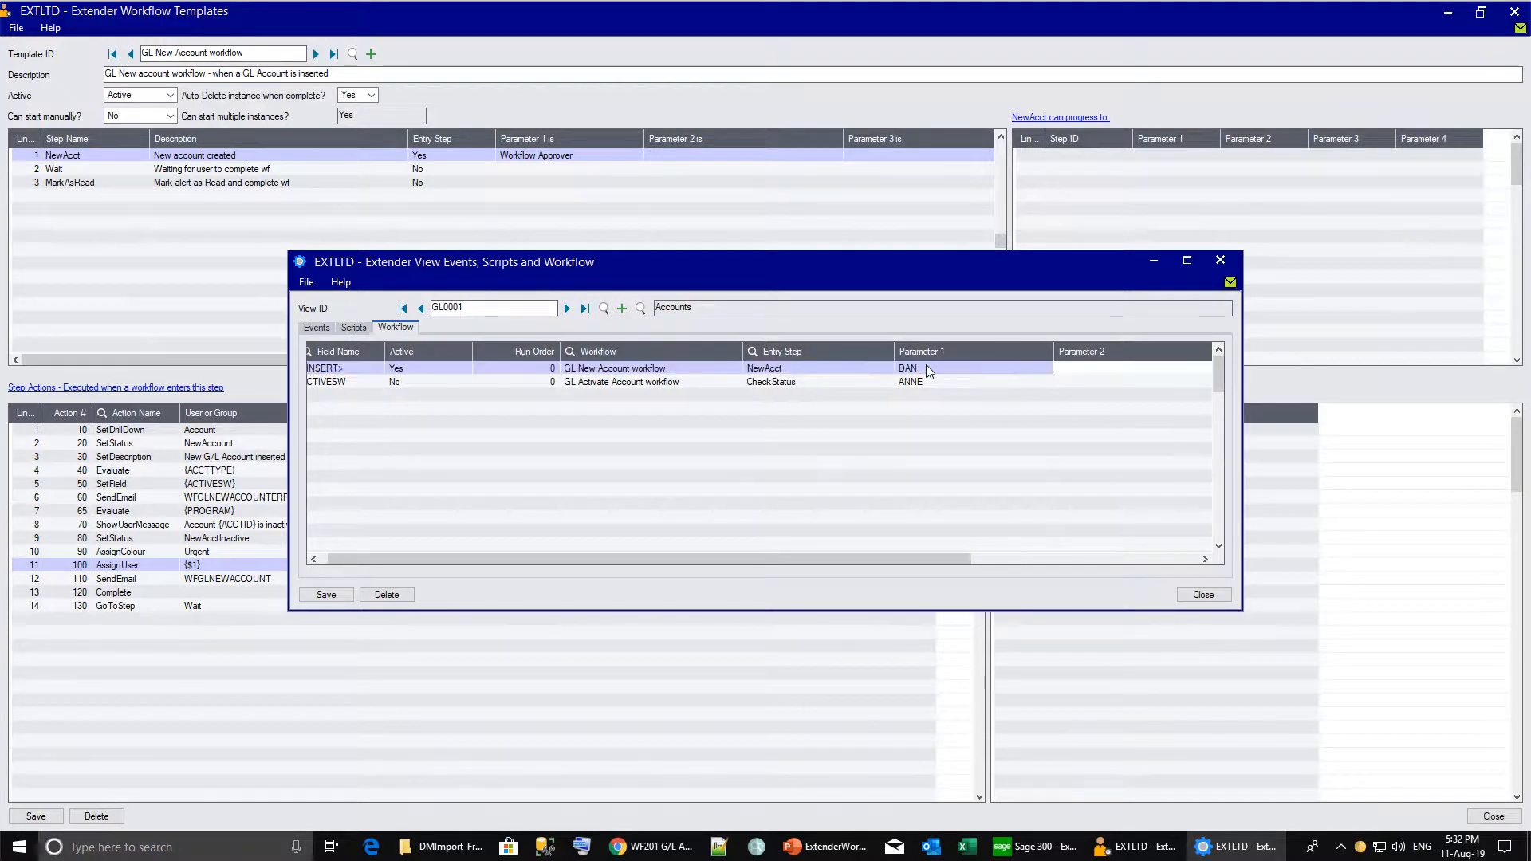
pyautogui.click(326, 595)
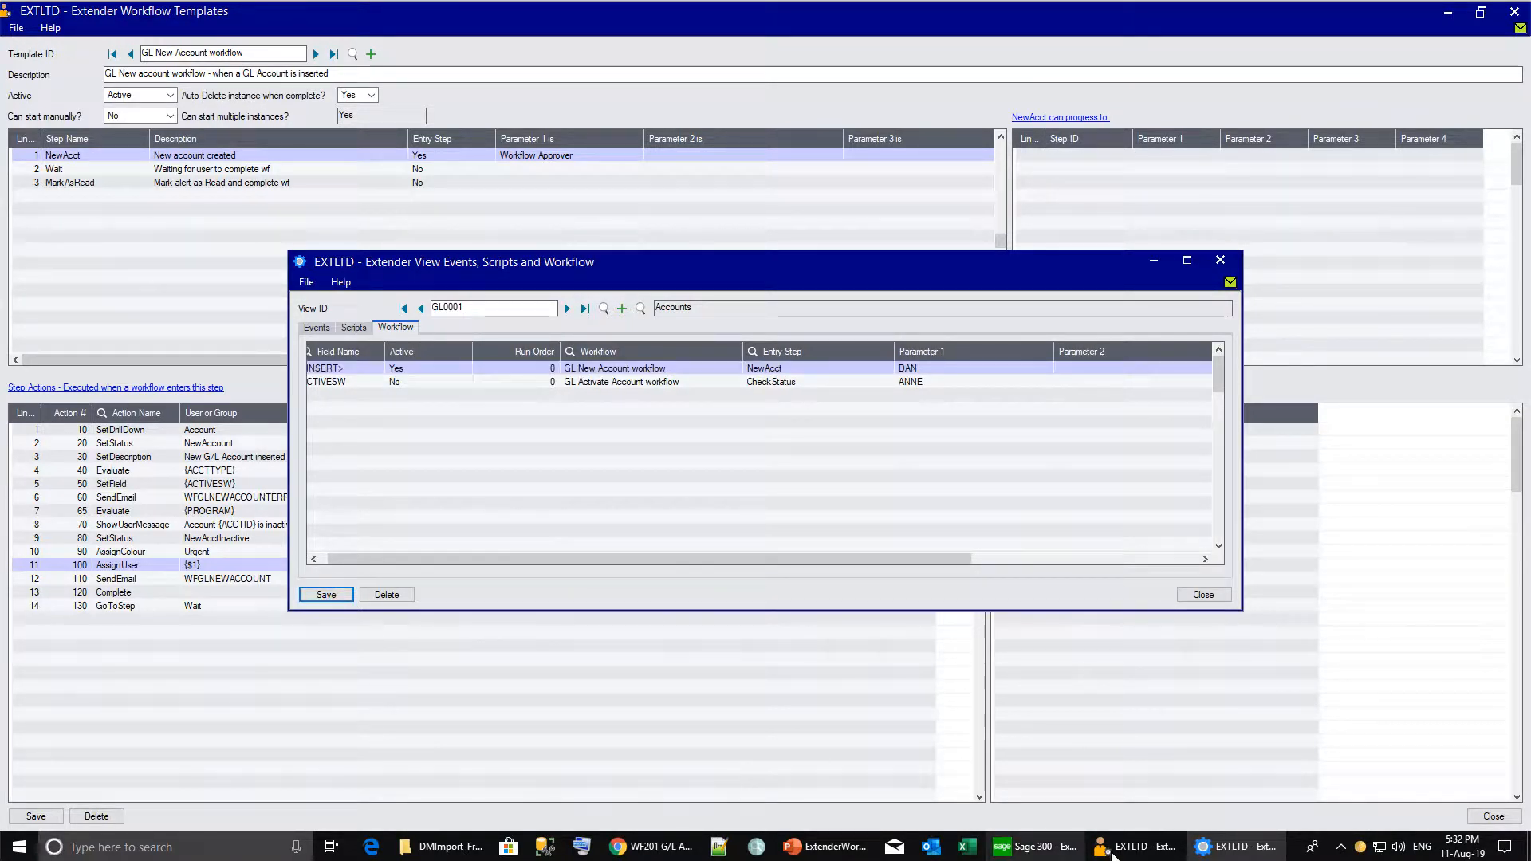
pyautogui.moveTo(1112, 855)
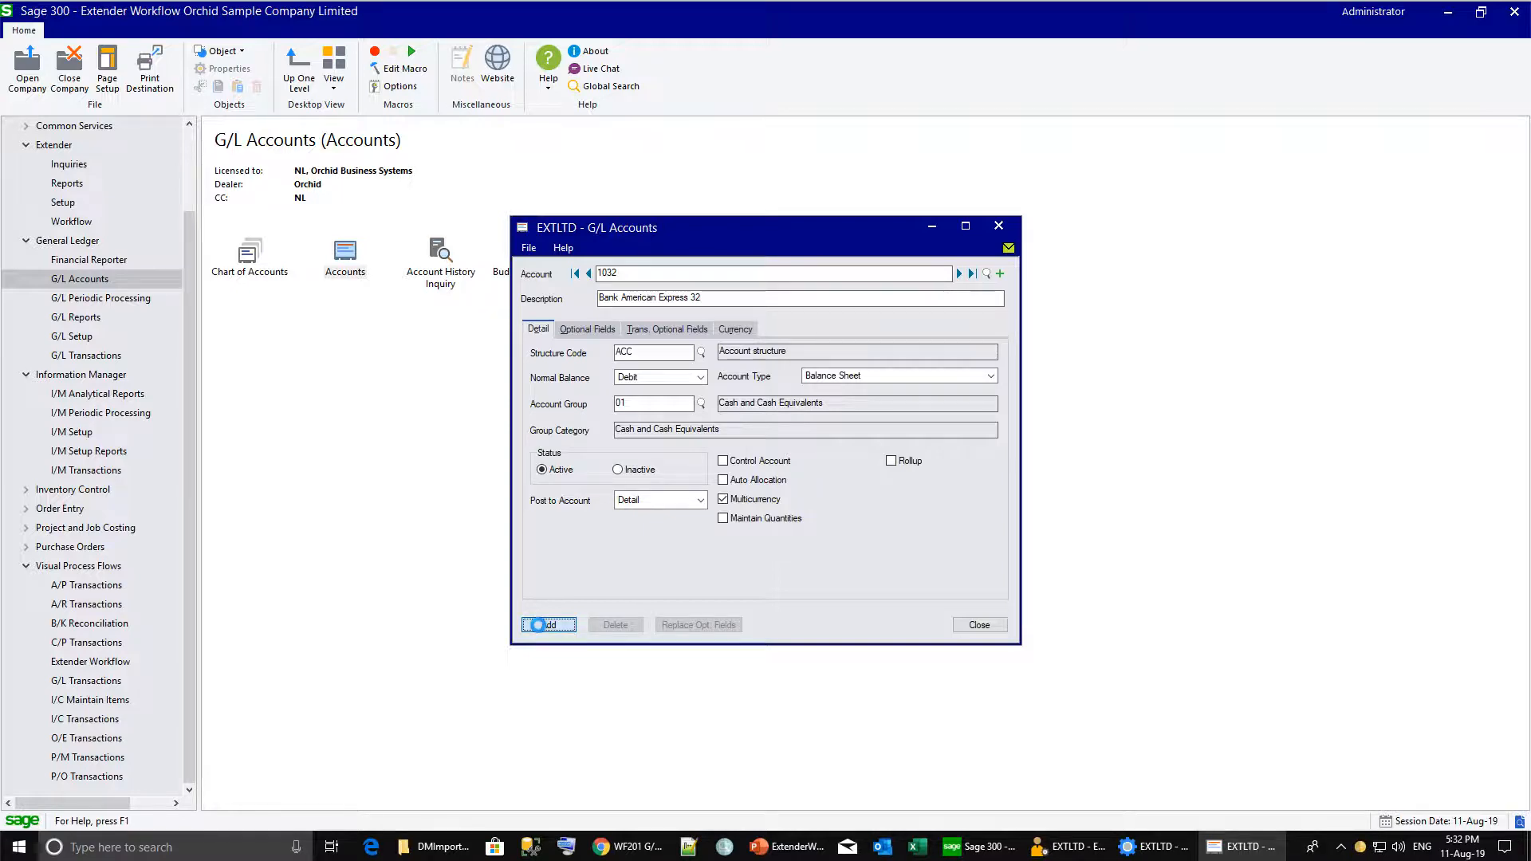
# Add G/L account 1032 to trigger the GL New Account workflow.
pyautogui.click(547, 624)
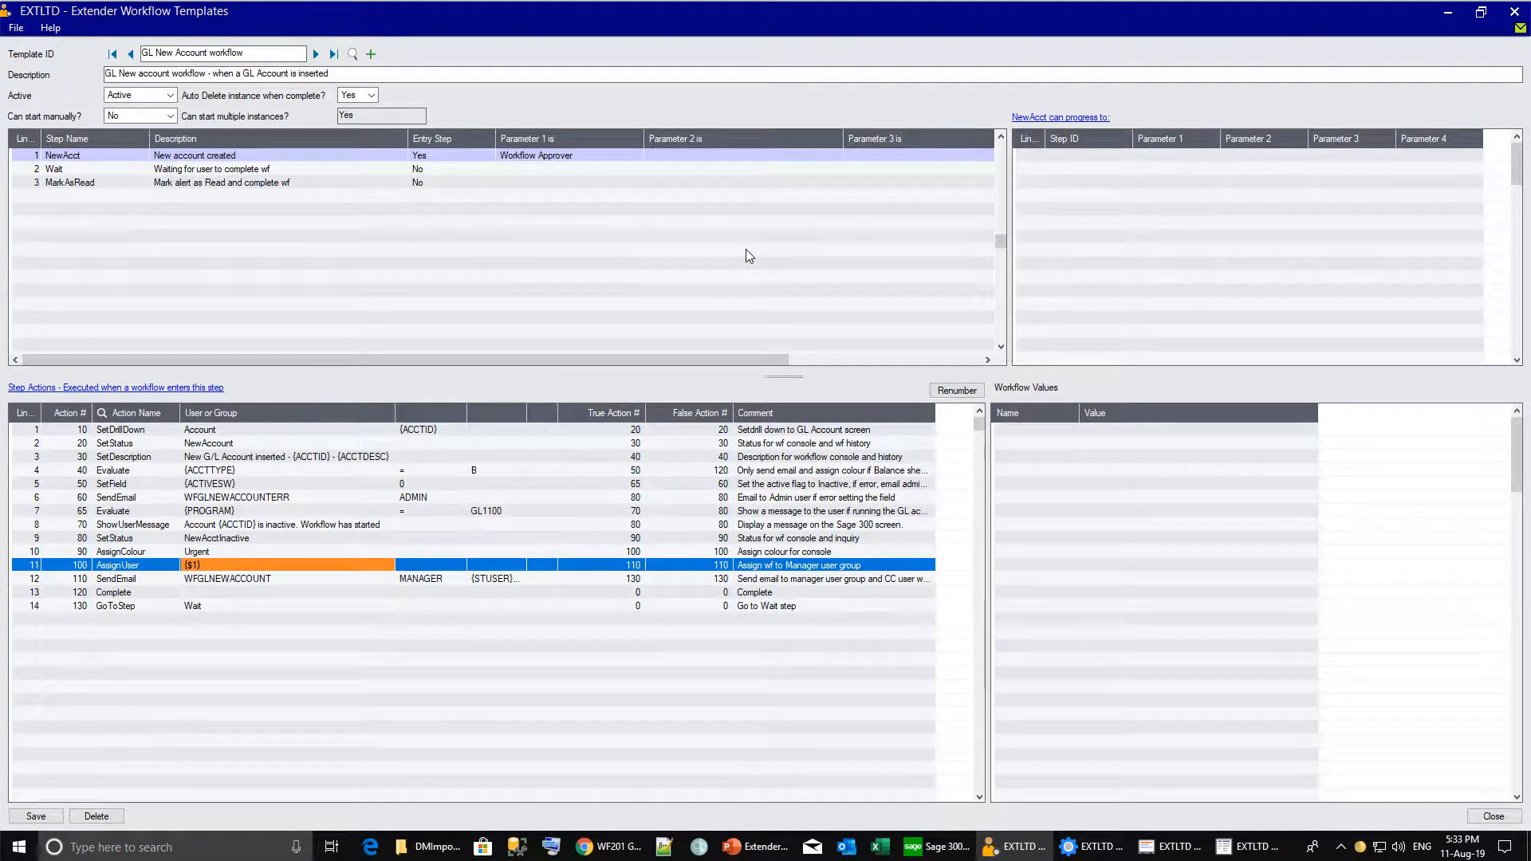
# Insert SetValue action 35 storing {$1} in {APPROVER}, continuing to action 40.
pyautogui.click(35, 458)
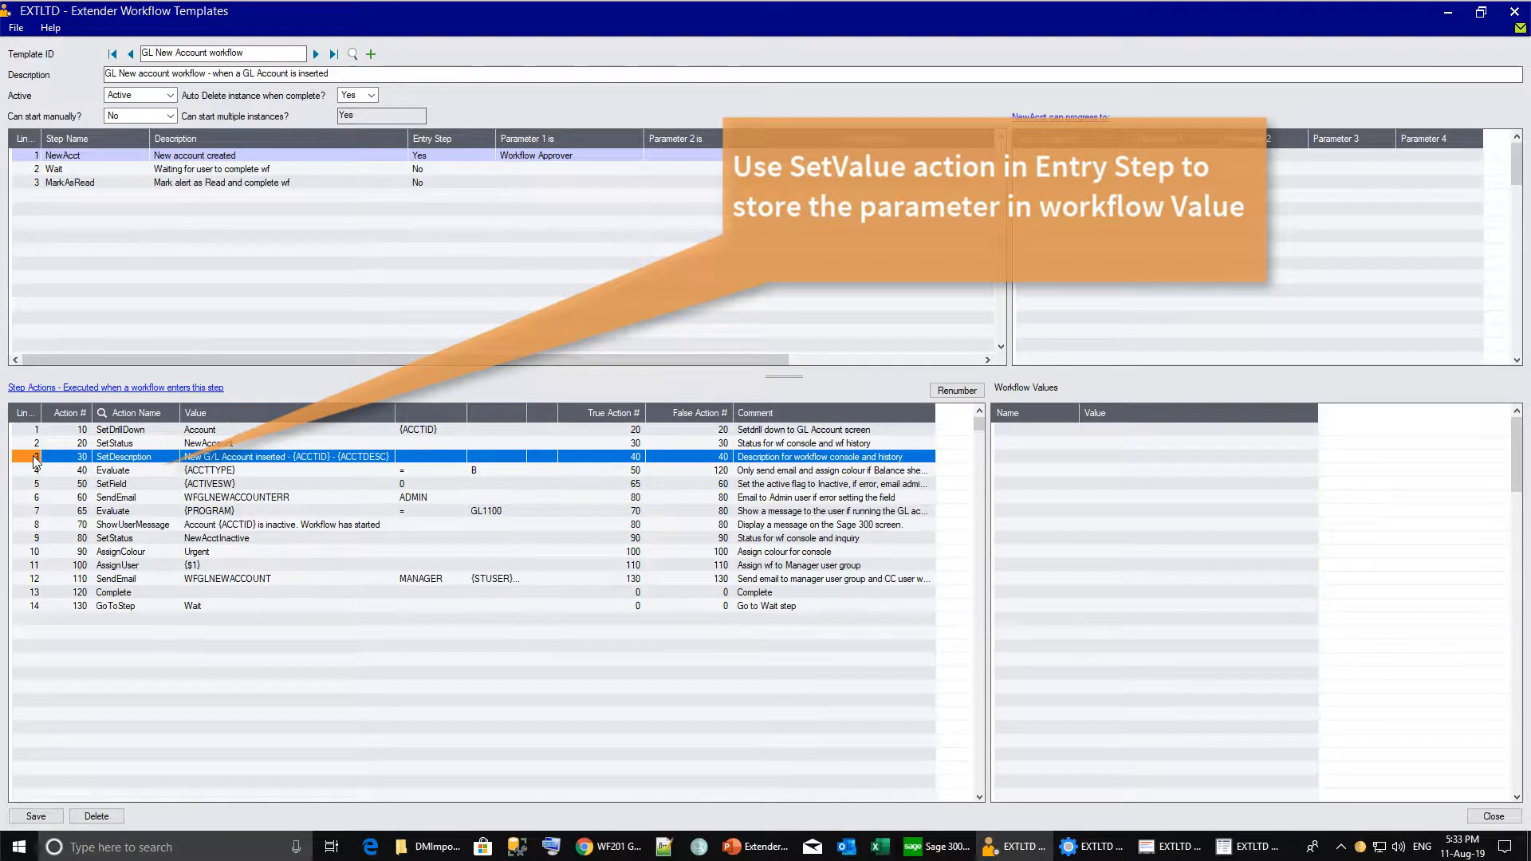
pyautogui.press('Insert')
pyautogui.write('35')
pyautogui.press('Tab')
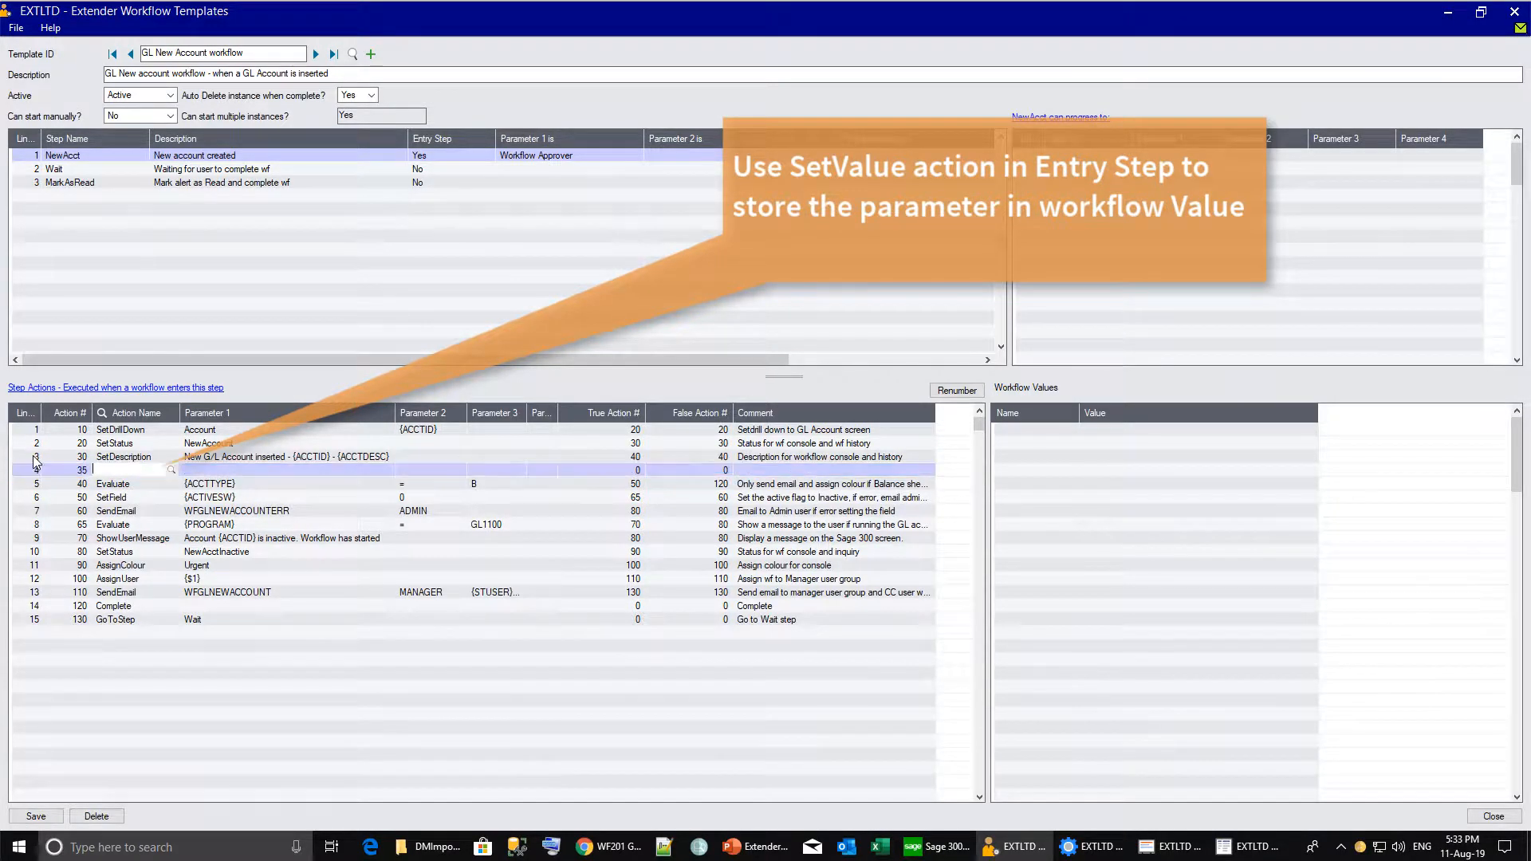
pyautogui.write('SetValue')
pyautogui.press('Tab')
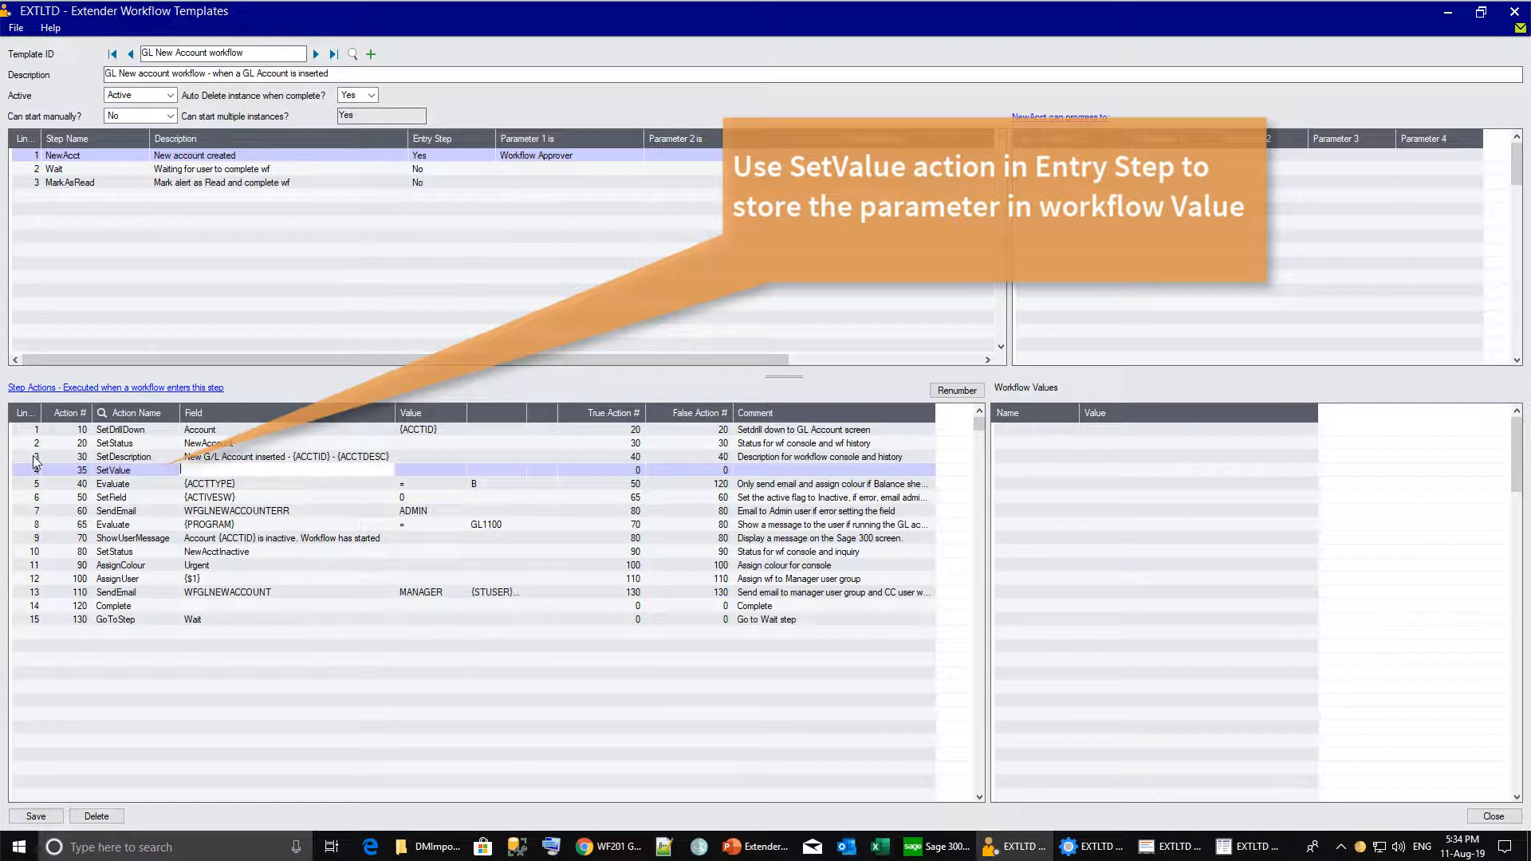
pyautogui.write('{APPROVER}')
pyautogui.press('Tab')
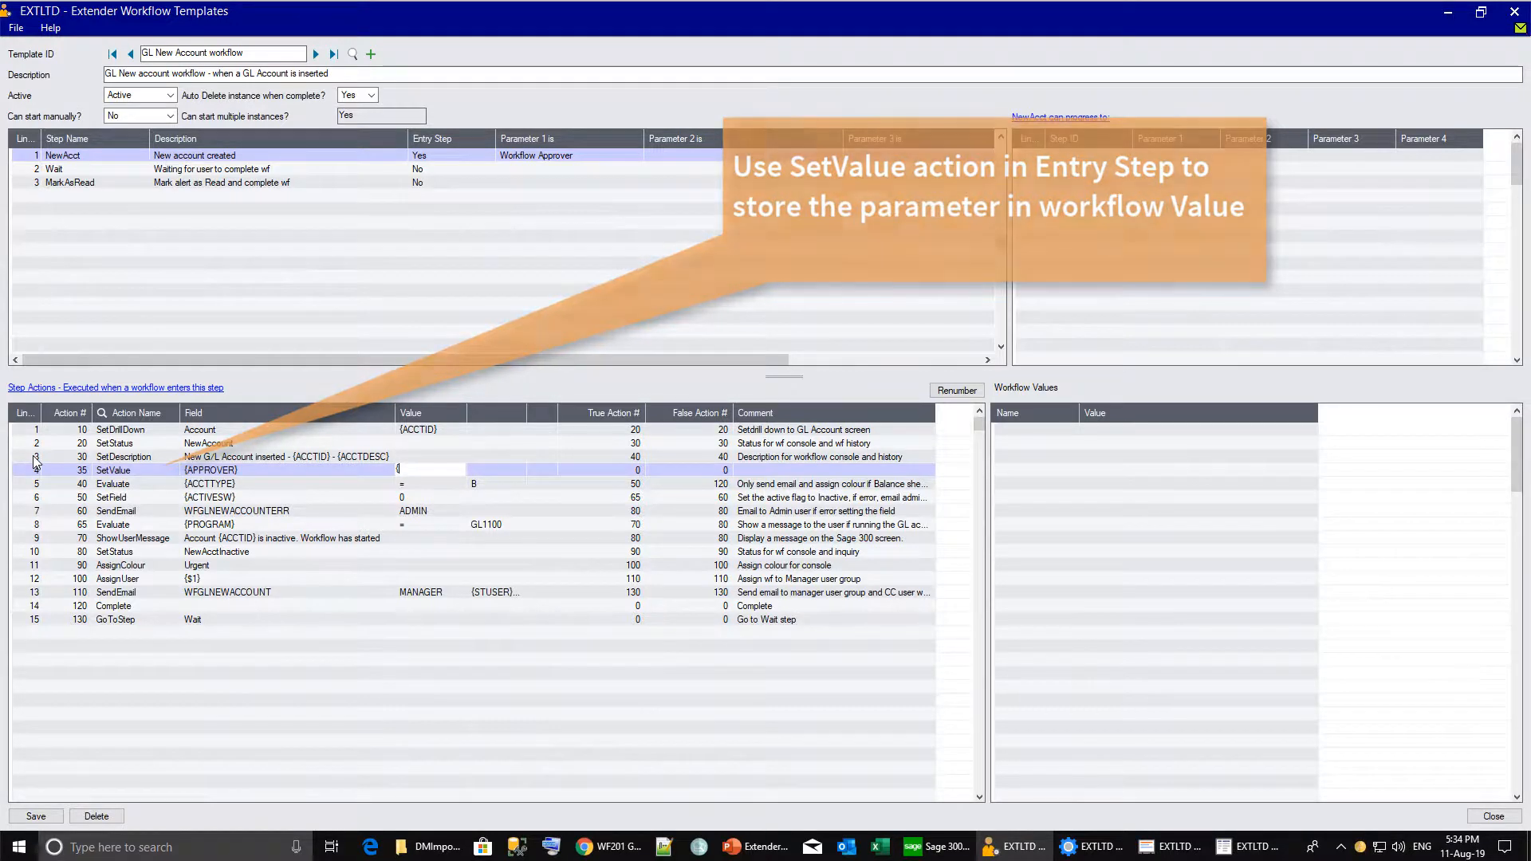
pyautogui.write('{$1}')
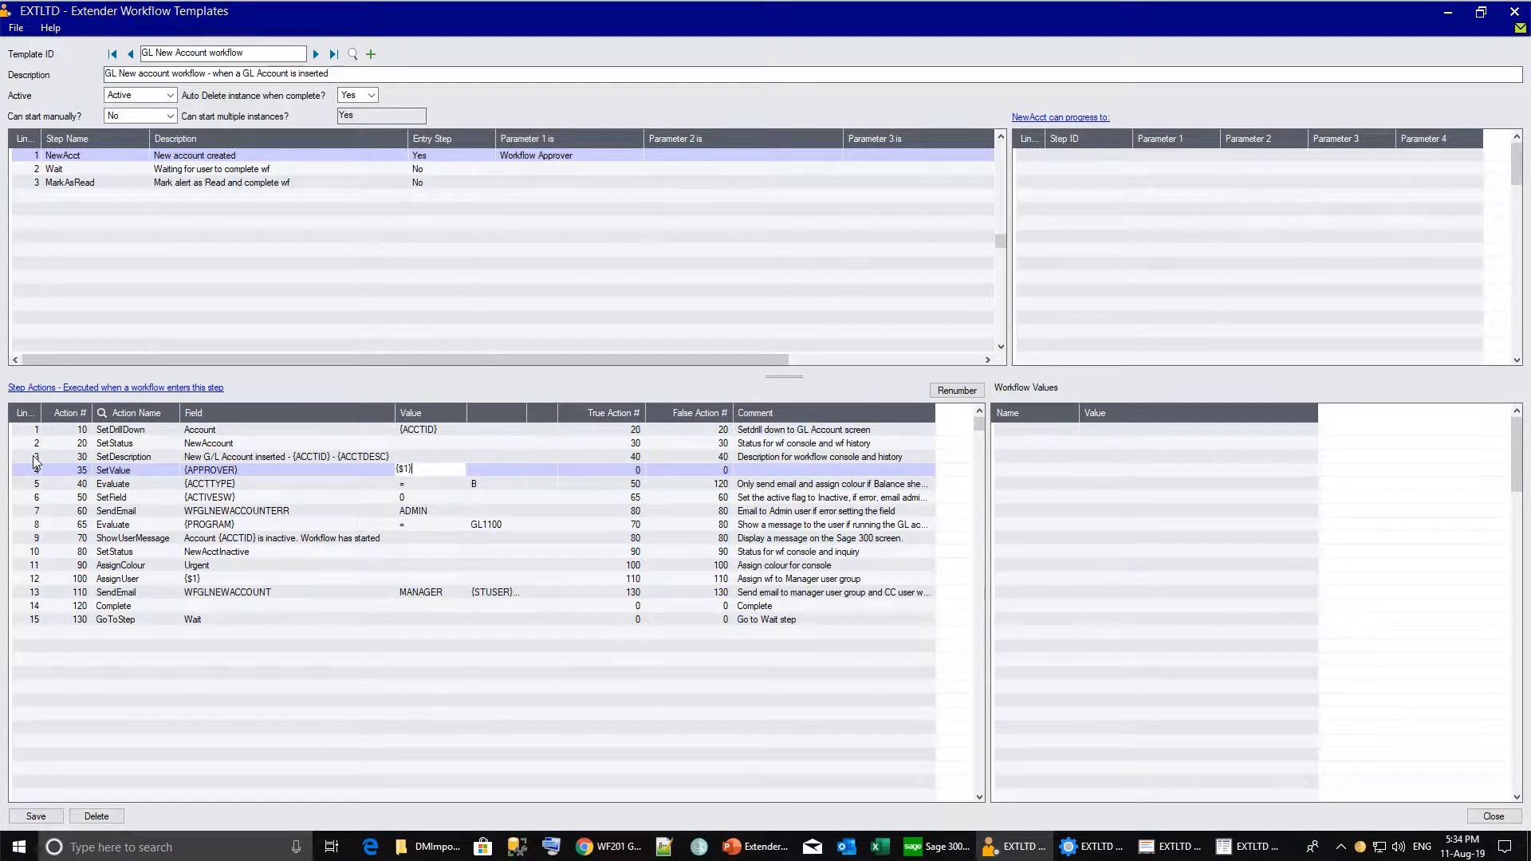
pyautogui.press('Tab')
pyautogui.write('40')
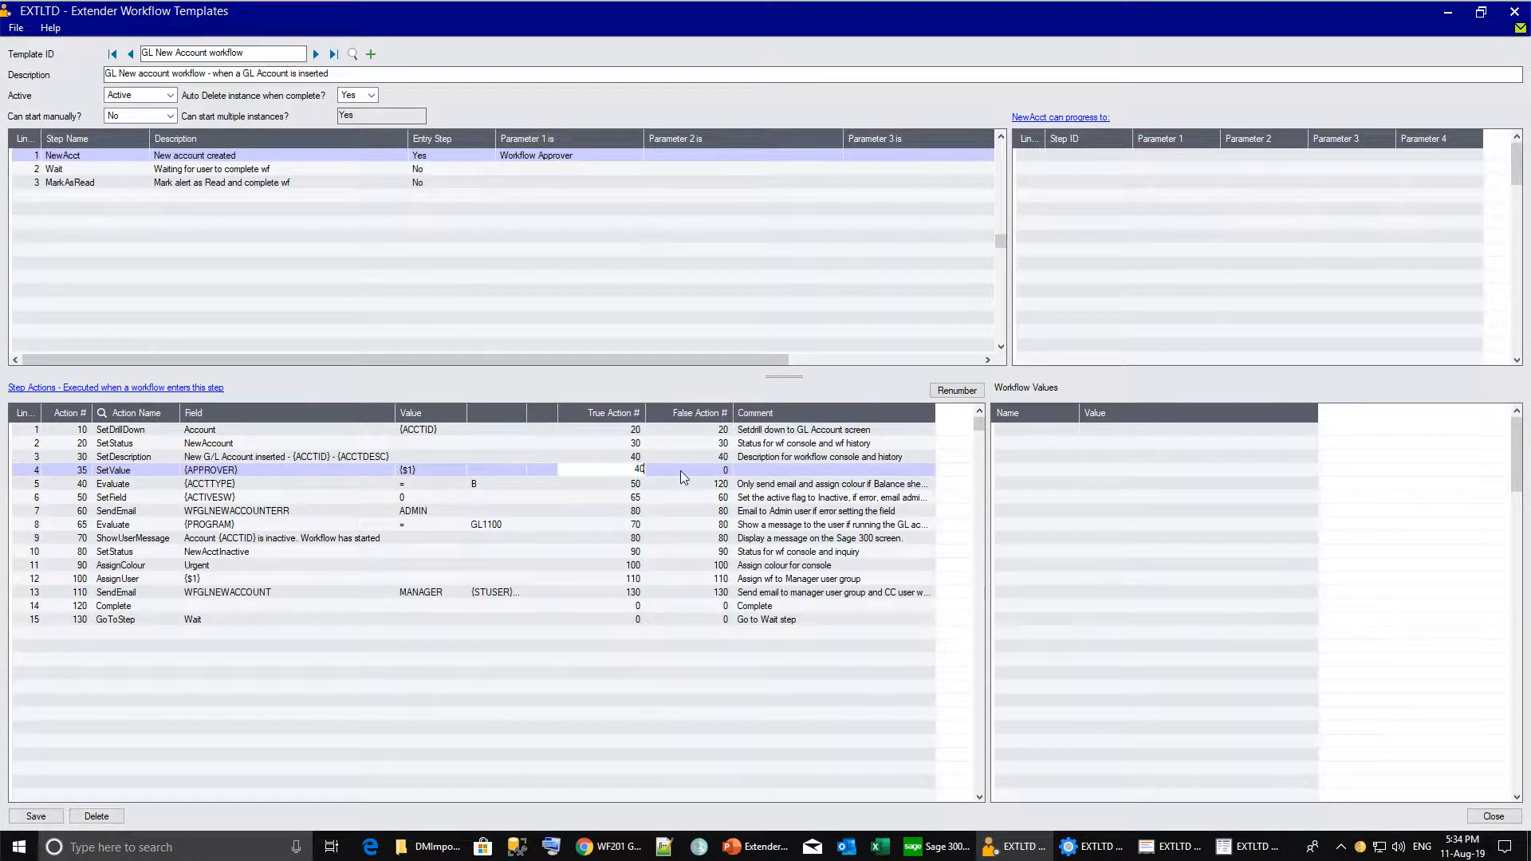
pyautogui.press('Tab')
pyautogui.write('4')
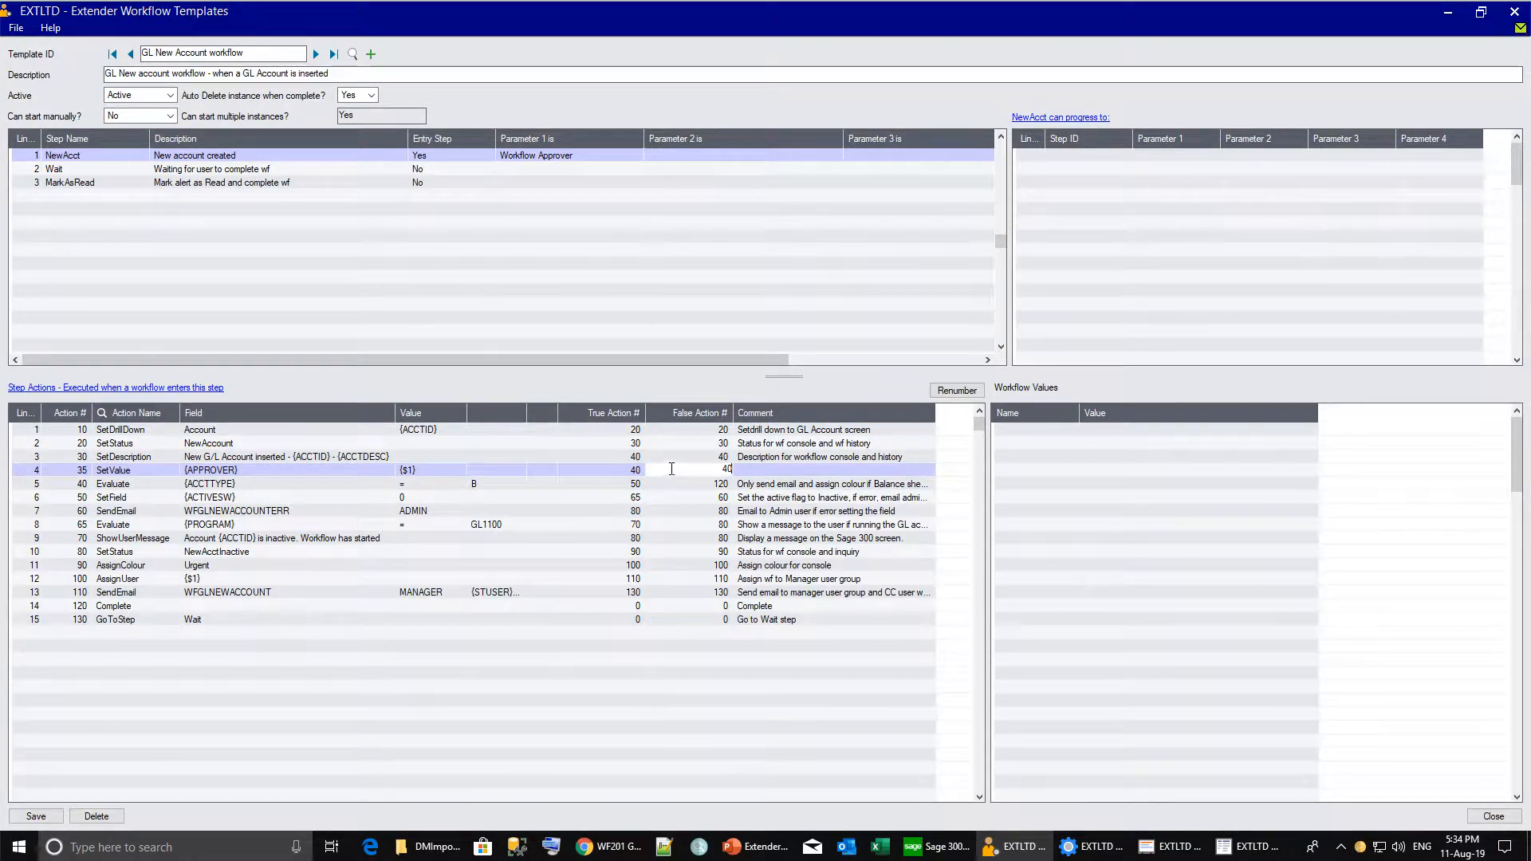
# Point the SetDescription action's True and False actions to 35.
pyautogui.click(629, 458)
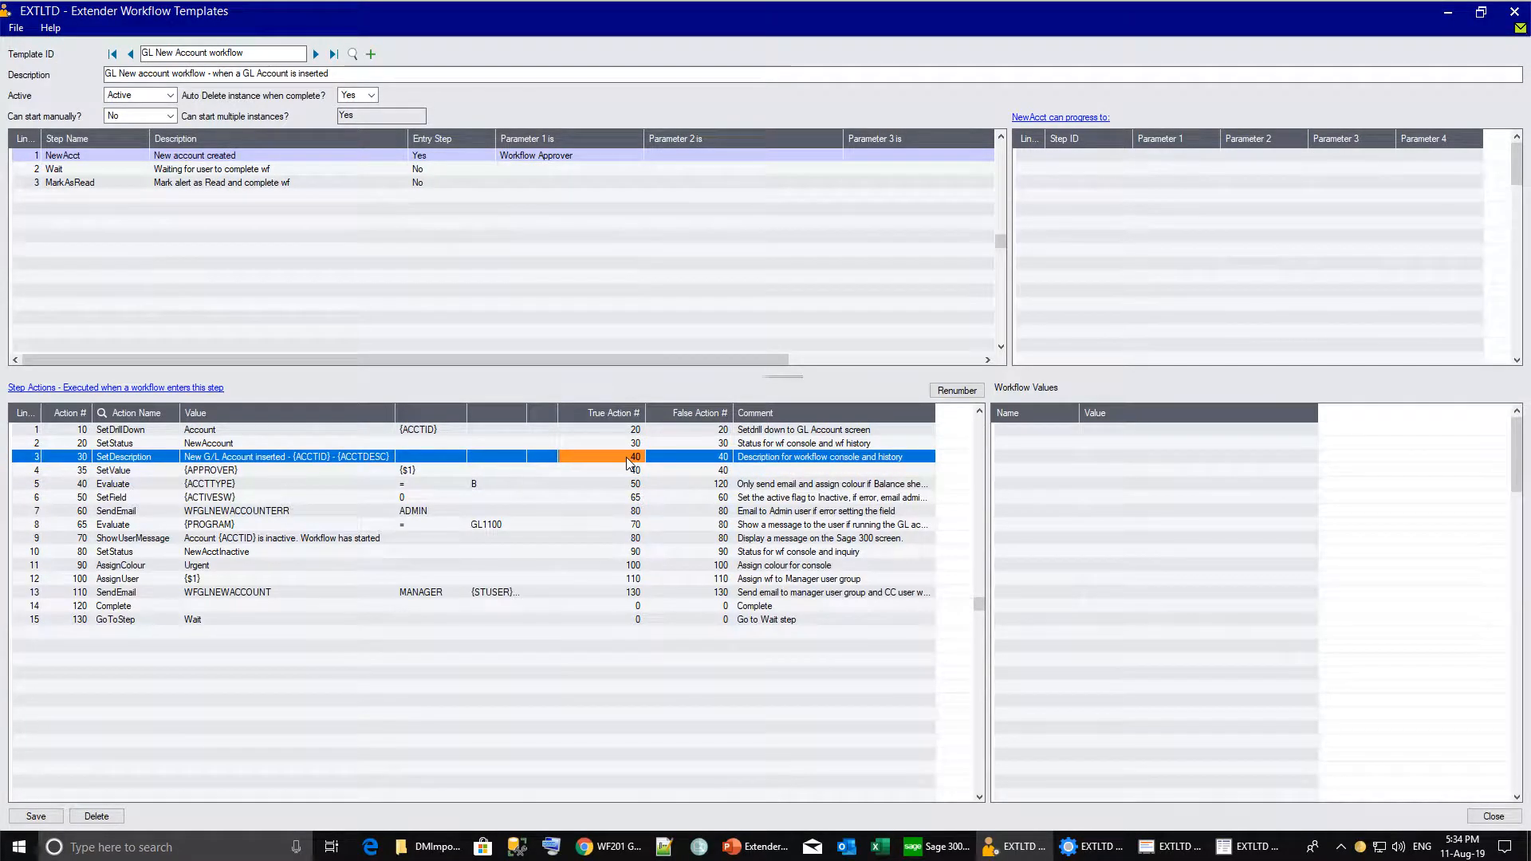
pyautogui.write('35')
pyautogui.press('Tab')
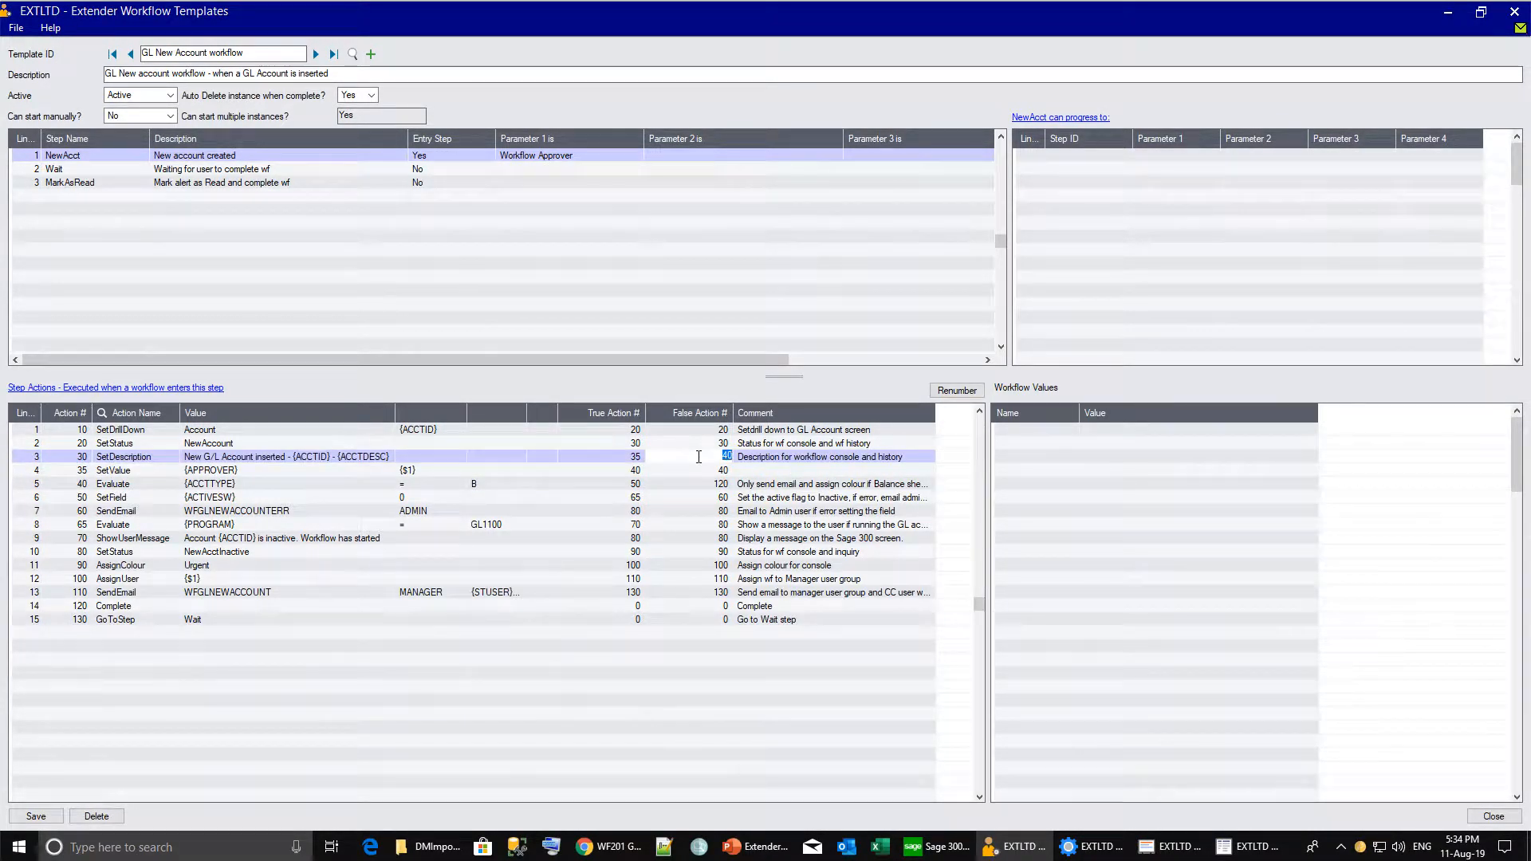
pyautogui.write('35')
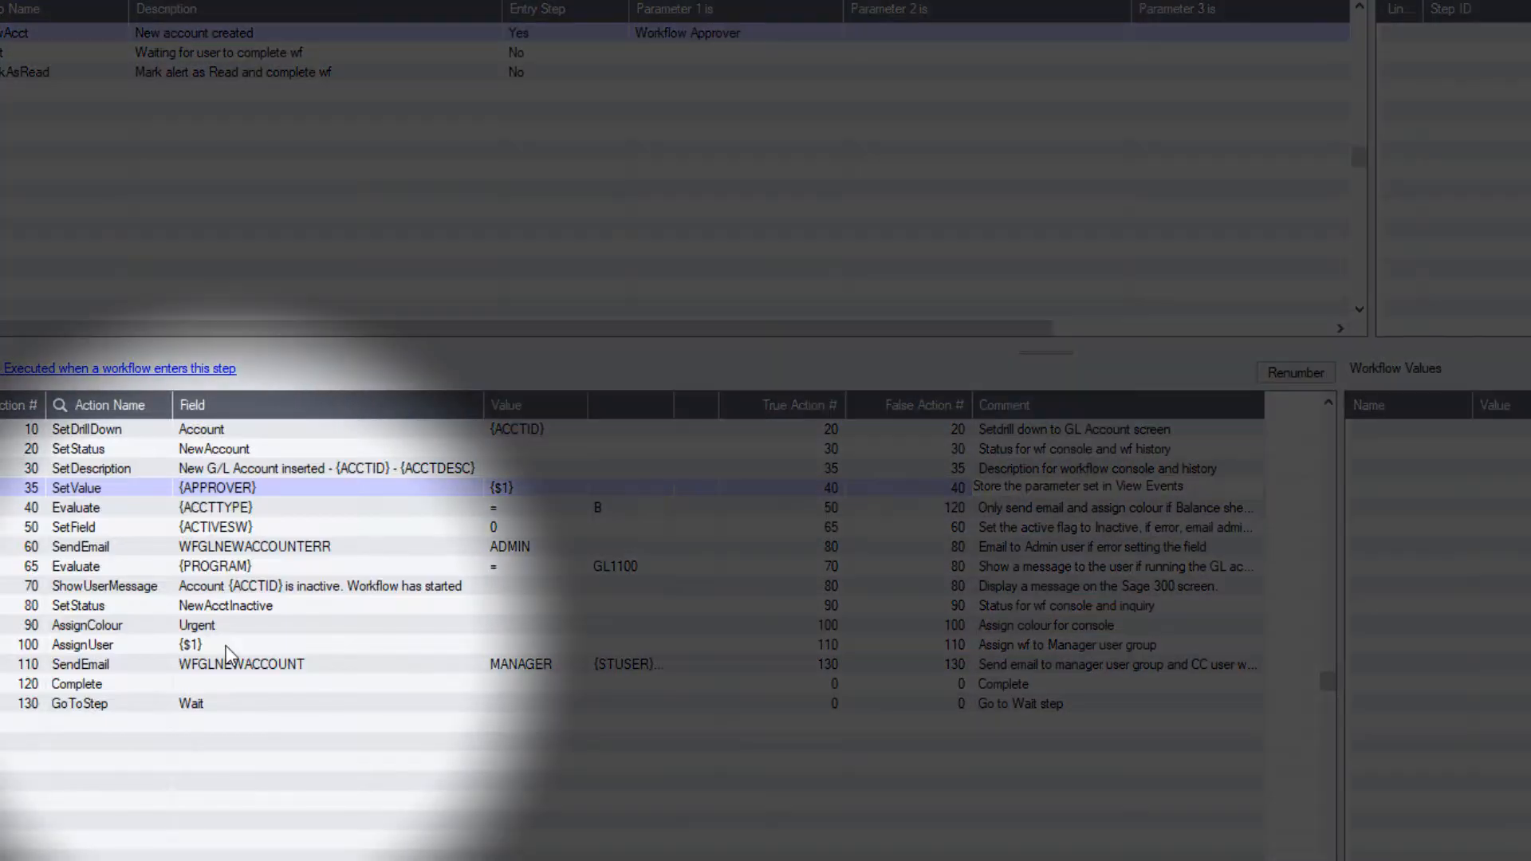
# Make AssignUser assign to {APPROVER}, commenting that the Manager group is configured in a parameter.
pyautogui.click(227, 646)
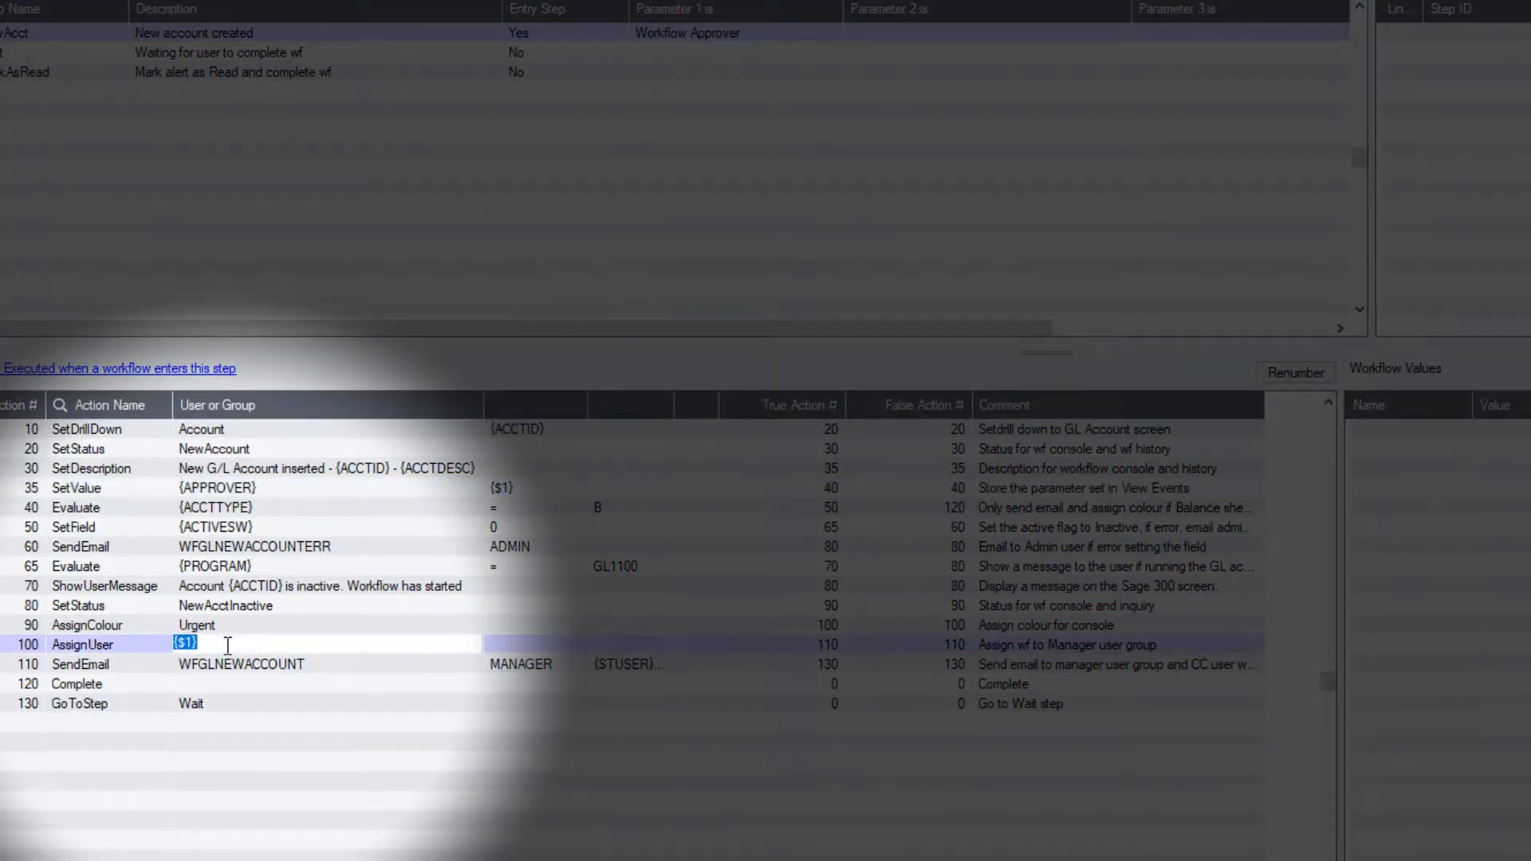
pyautogui.write('{APPROVER}')
pyautogui.press('Tab')
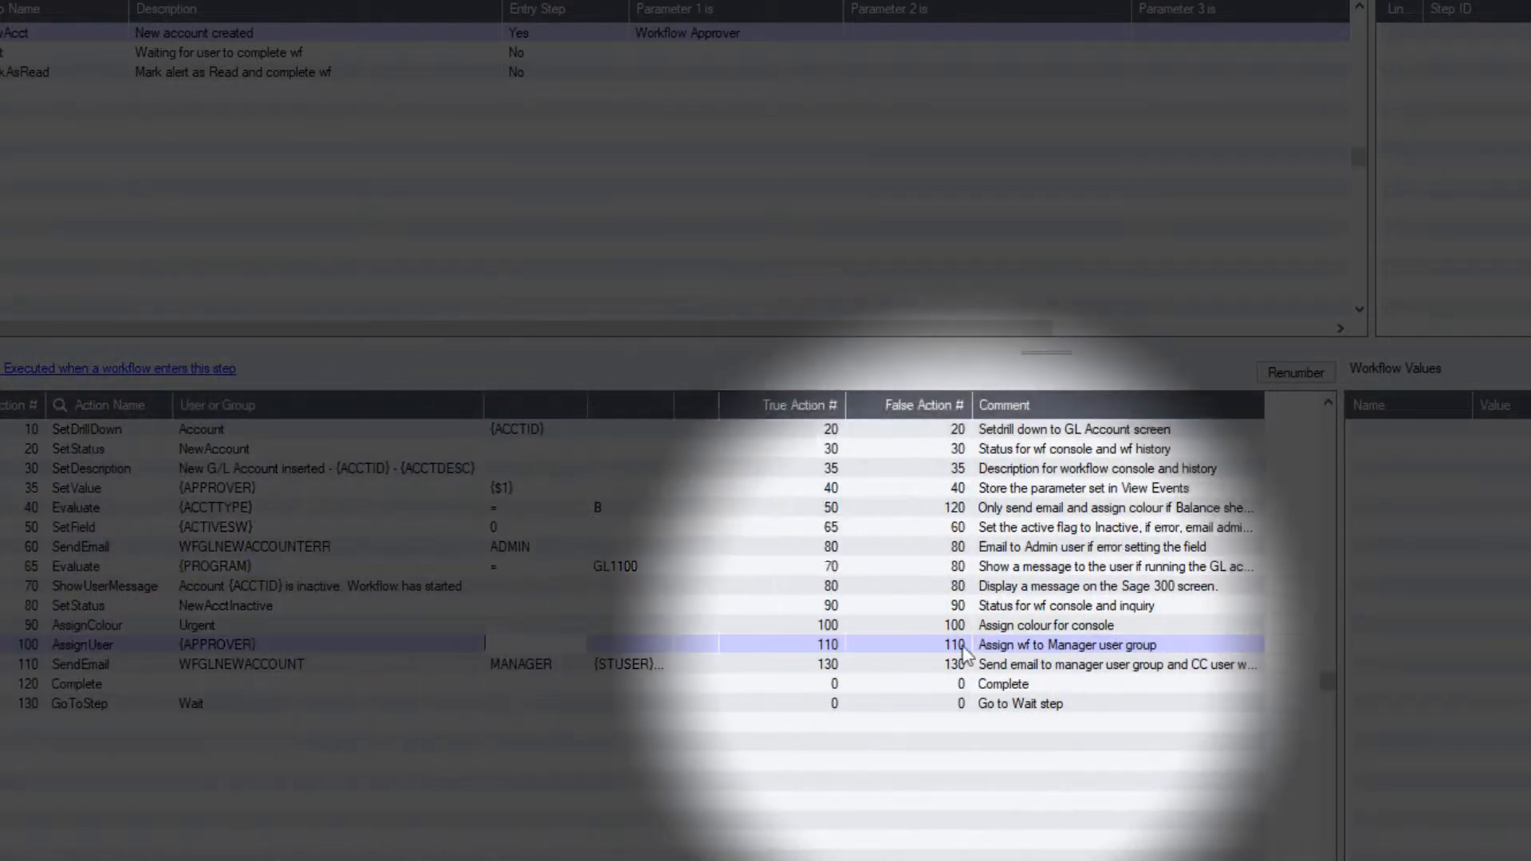
pyautogui.click(1179, 647)
pyautogui.write('Assign wf to Manager user group, configured in paramete')
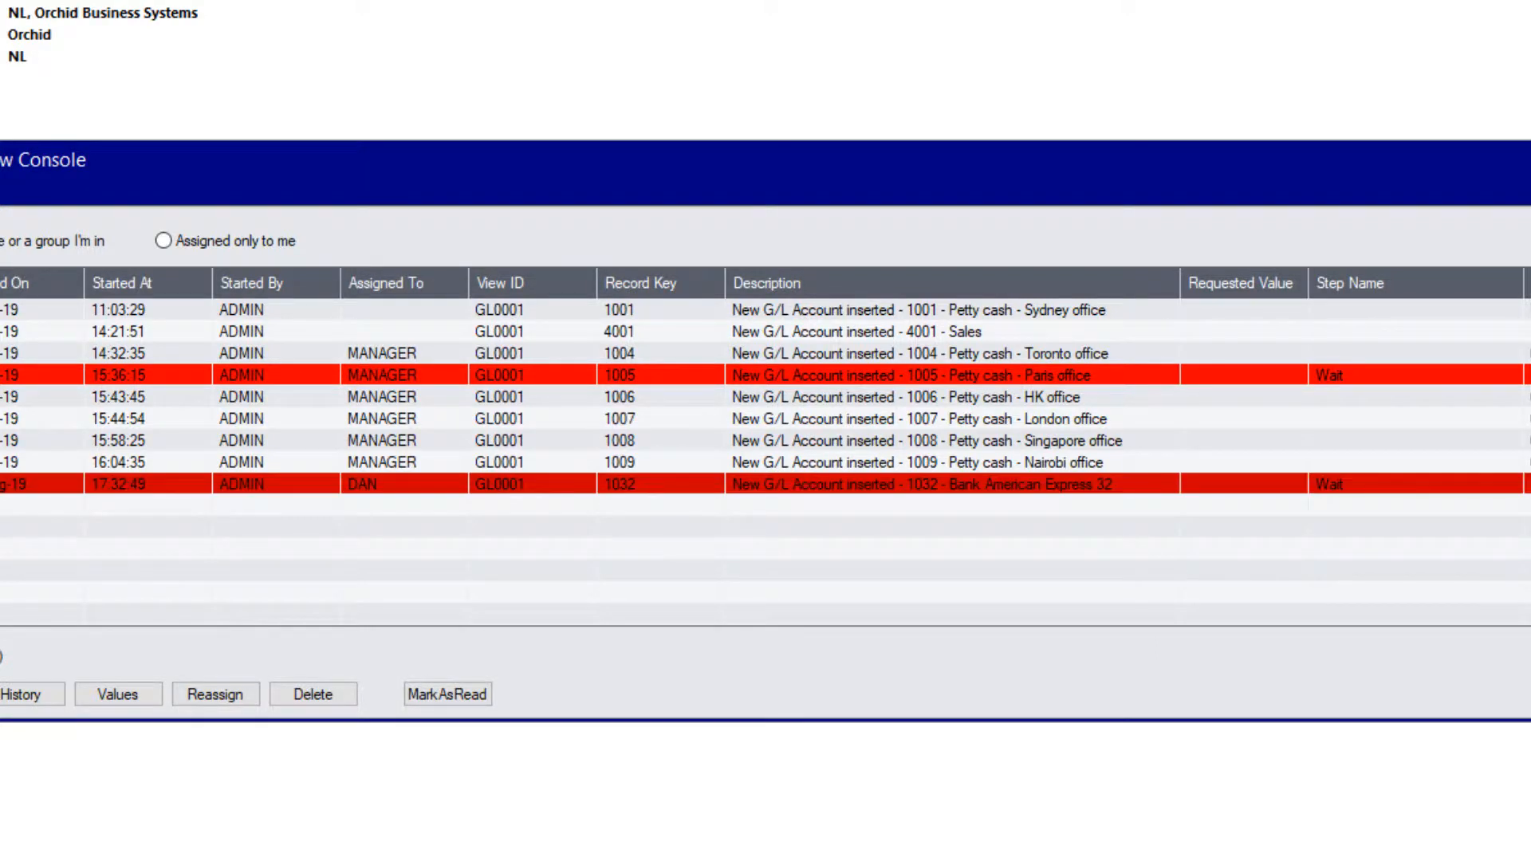
# View the stored values of the new account 1033 workflow in the Workflow Console.
pyautogui.click(107, 505)
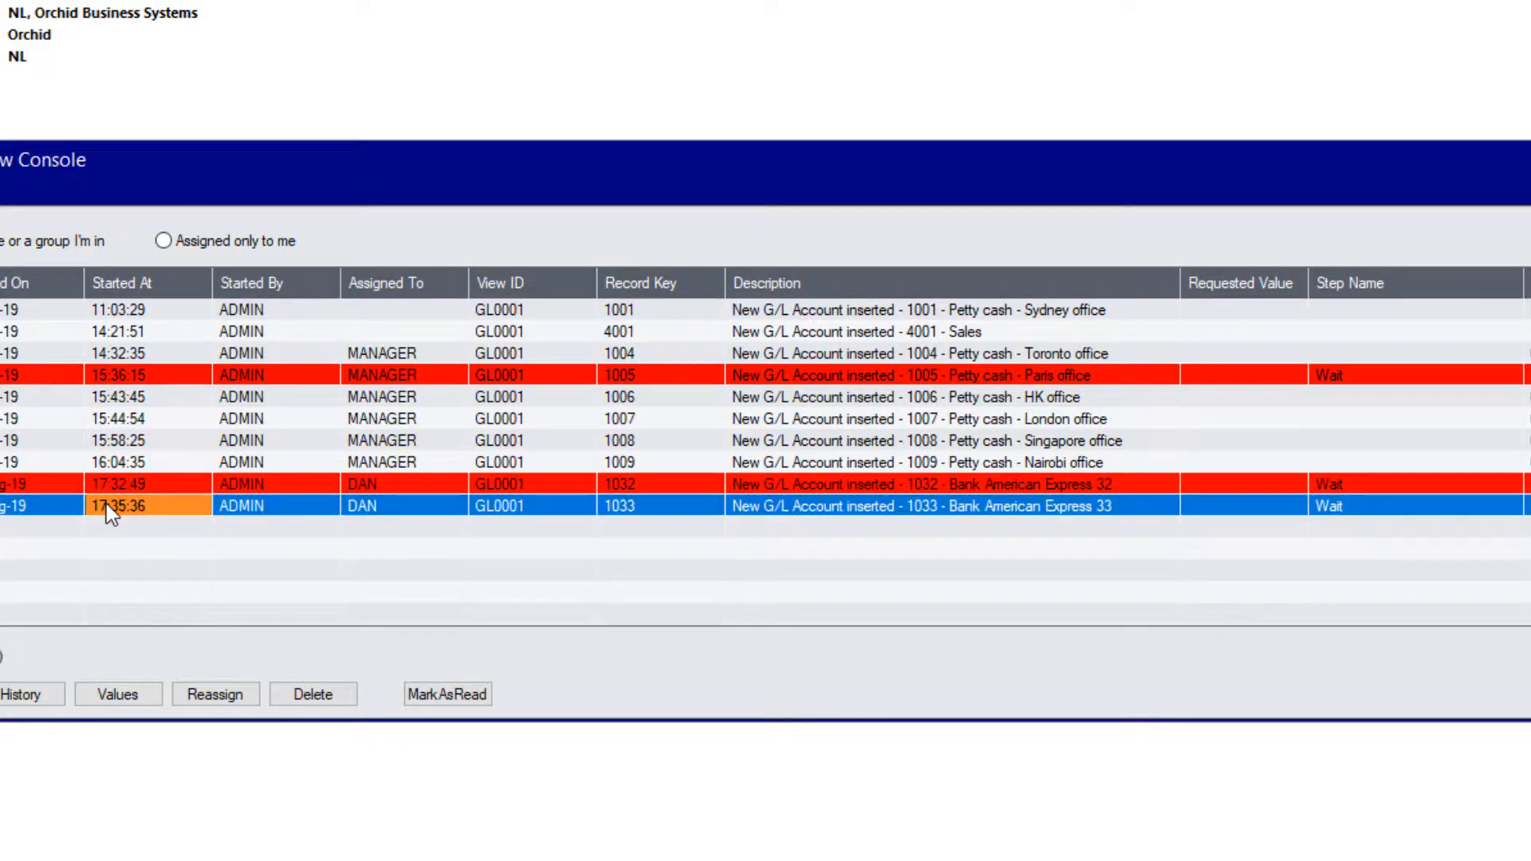
pyautogui.click(146, 691)
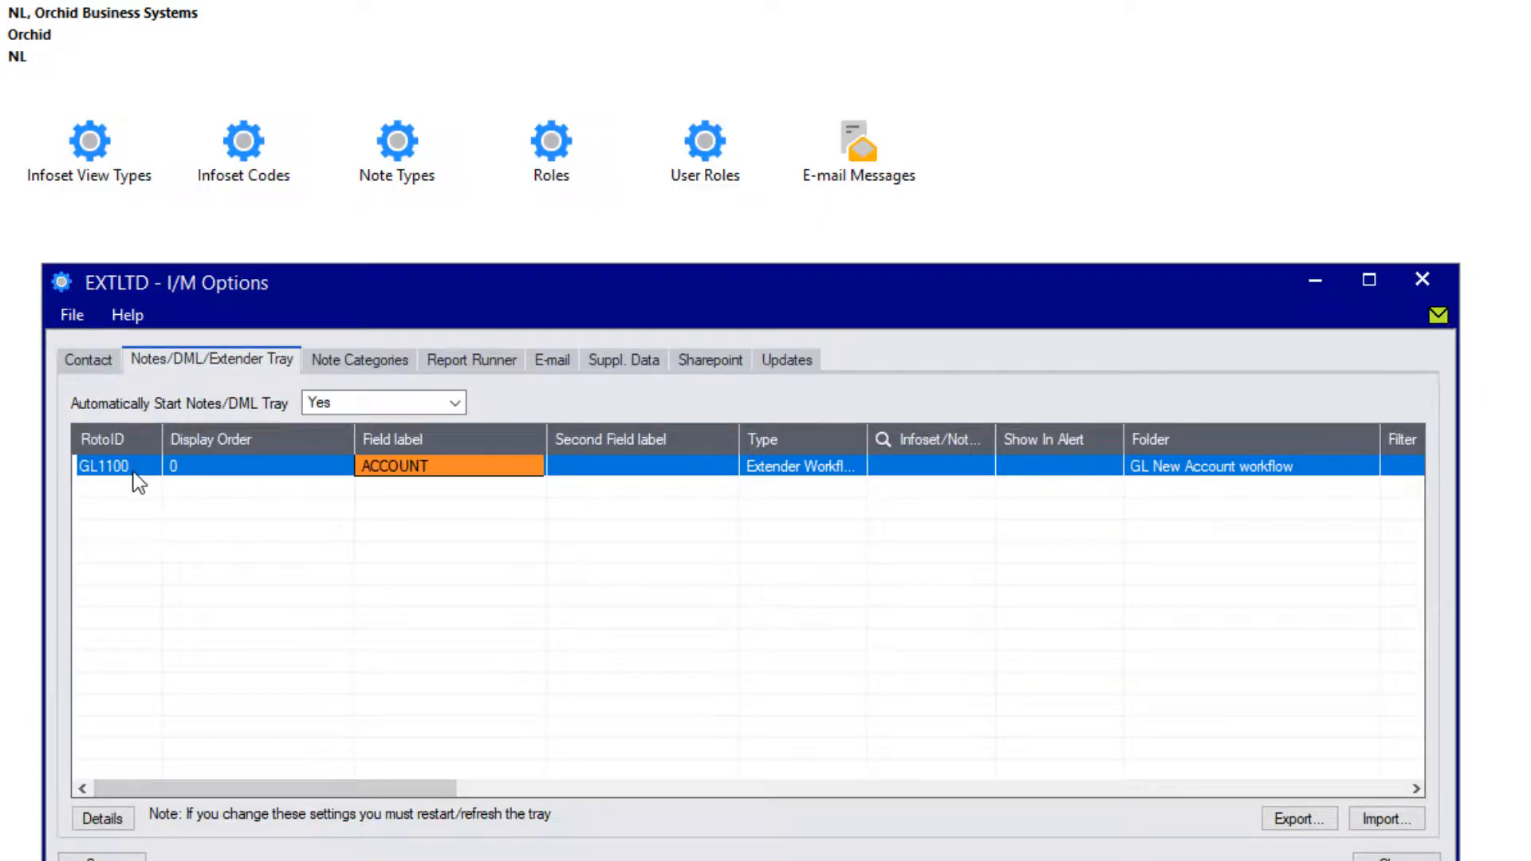
# Inspect the GL1100 tray entry's Workflow and Parameter 1–4 details, then close I/M Options.
pyautogui.click(134, 473)
pyautogui.click(103, 819)
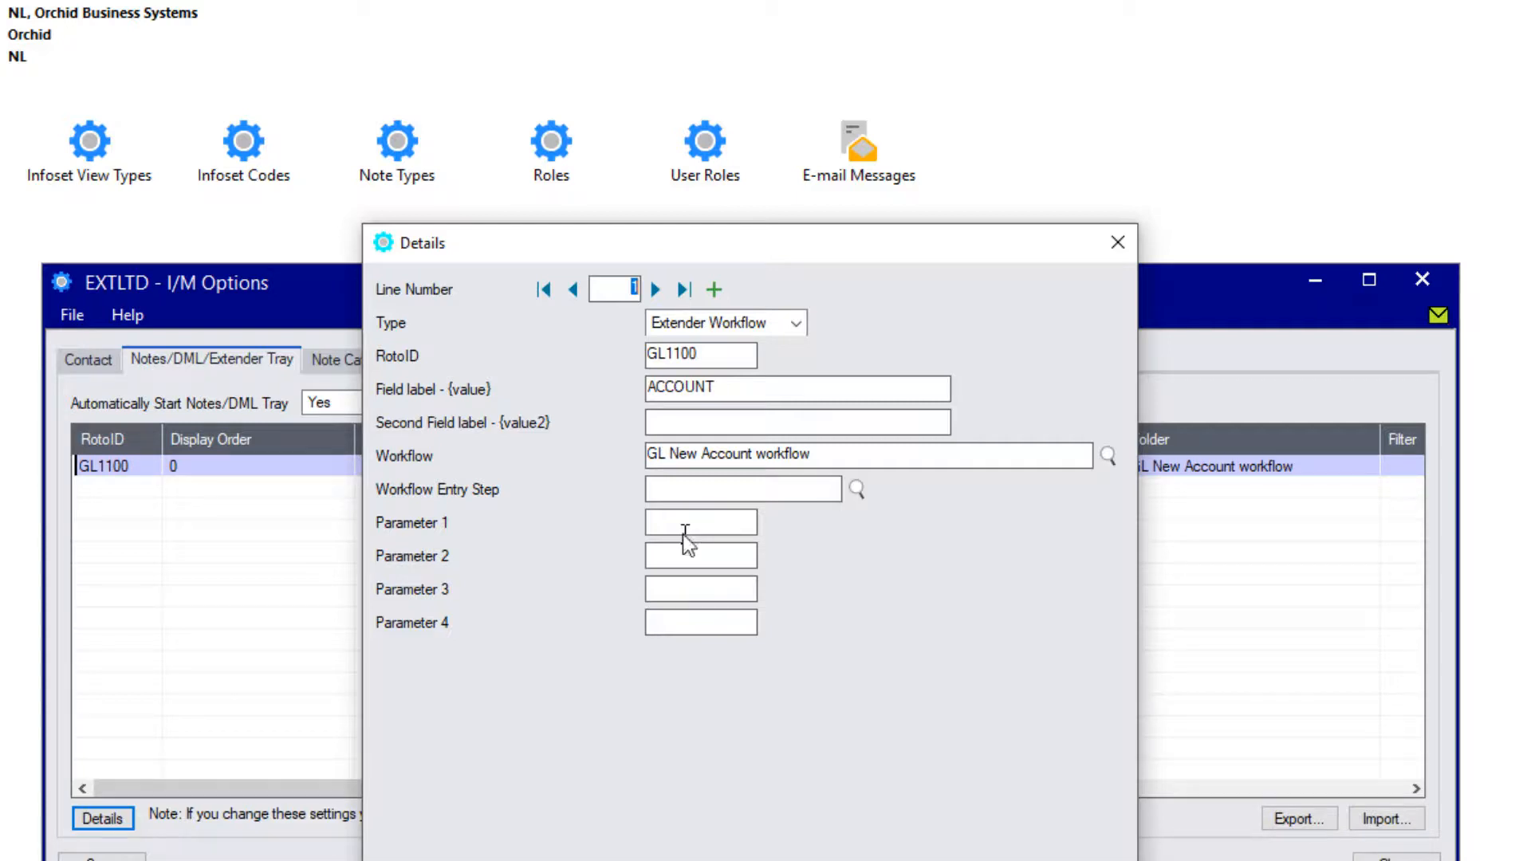
pyautogui.press('Escape')
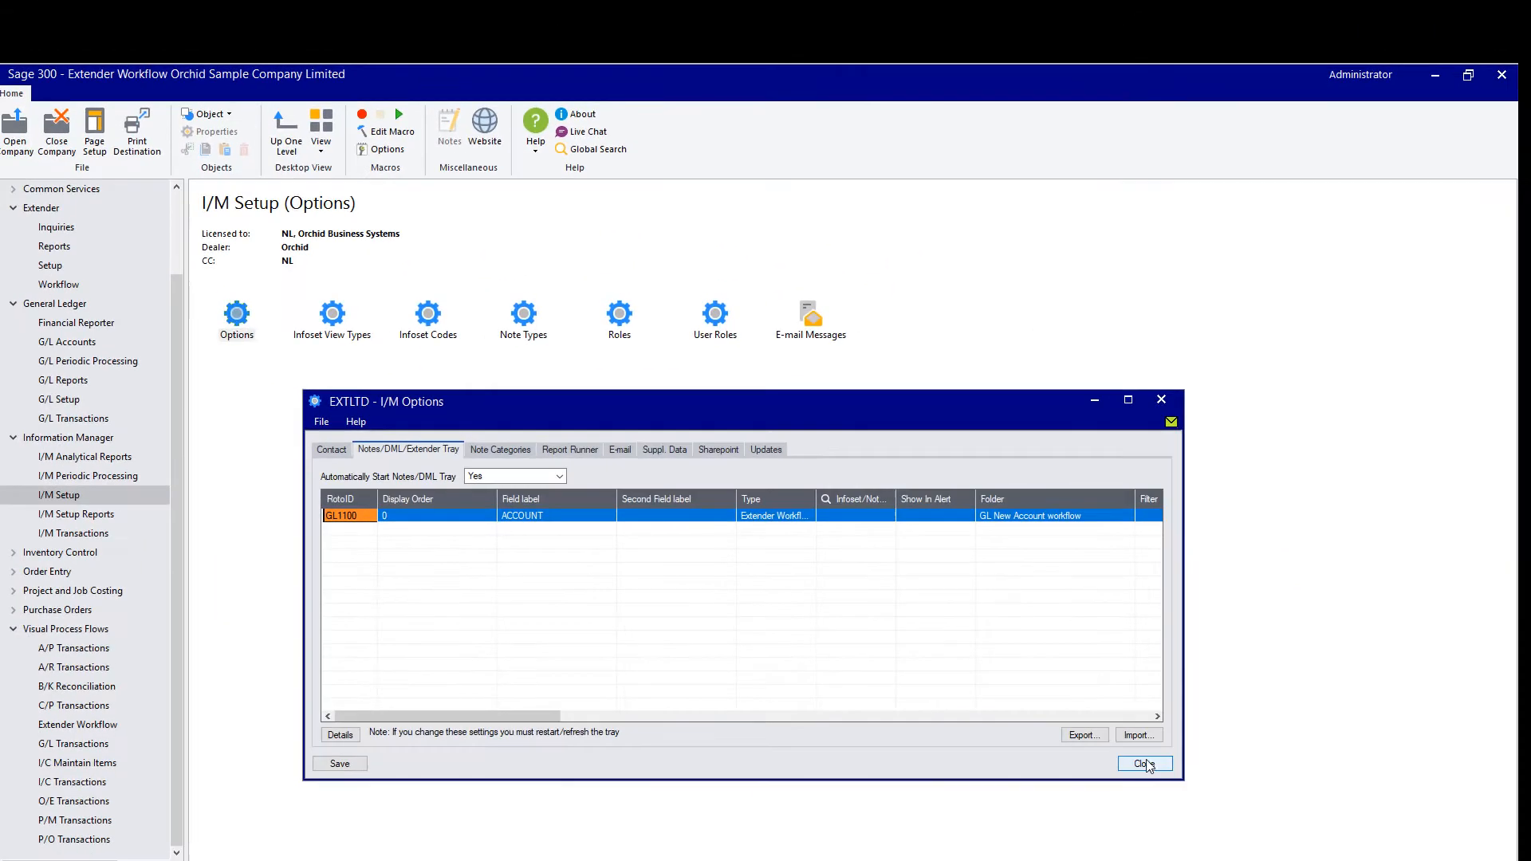
pyautogui.click(1356, 849)
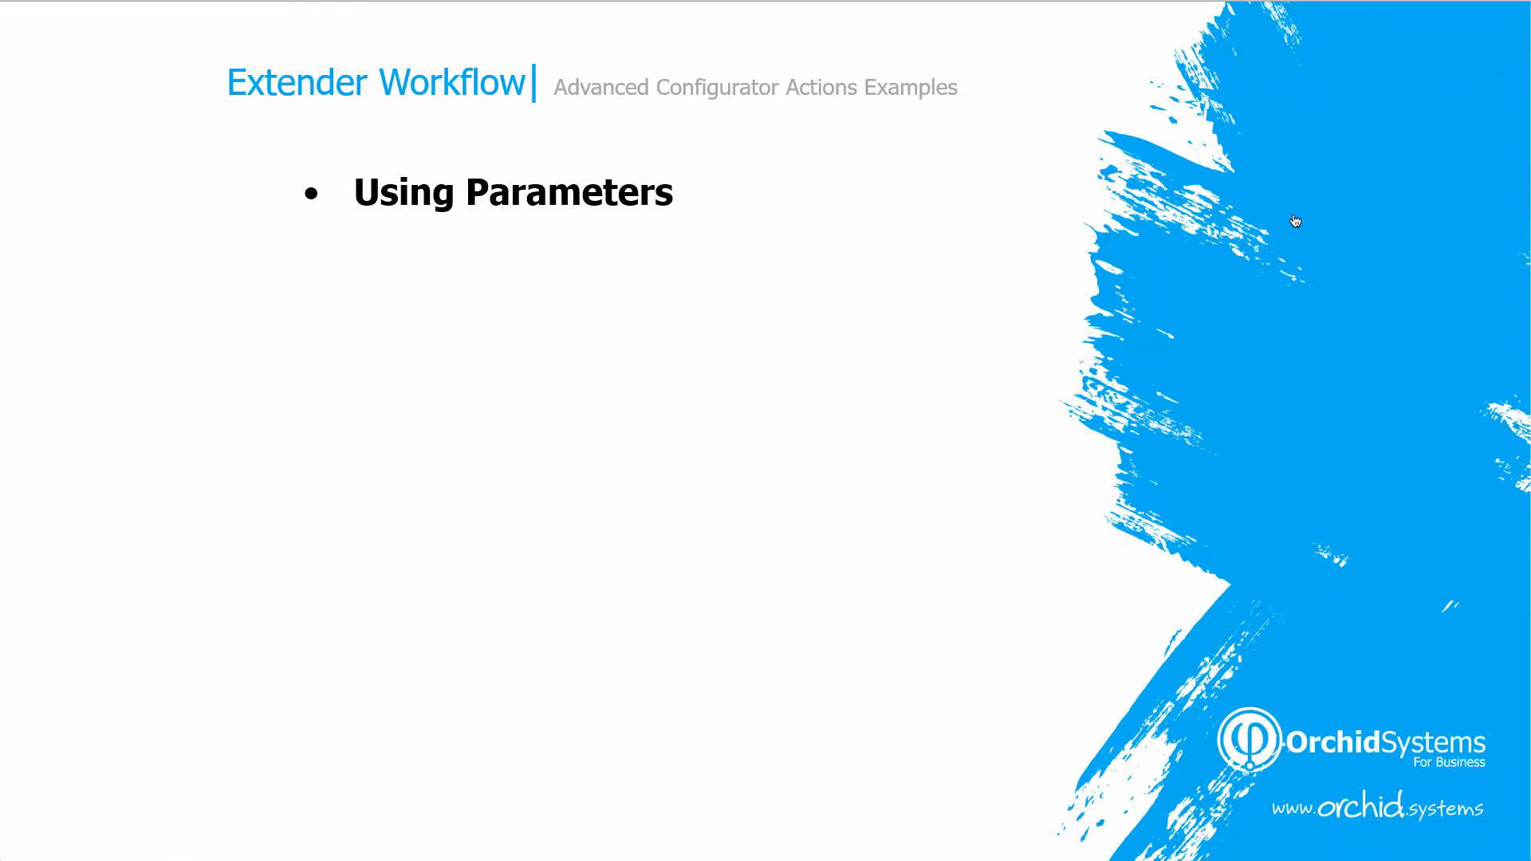
# Reveal the Reassign bullet on the agenda slide.
pyautogui.press('Right')
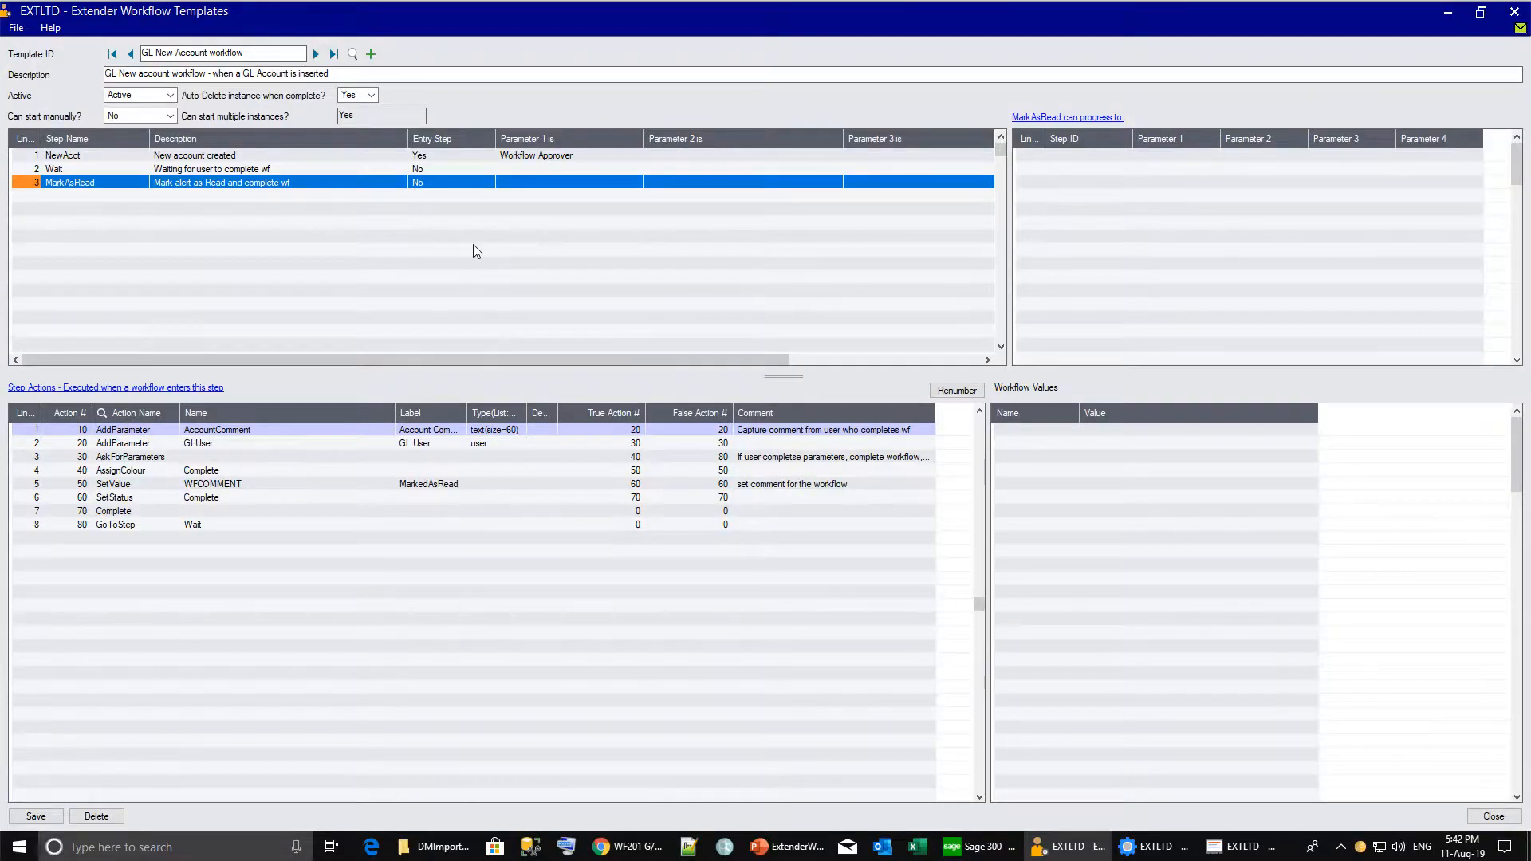
# Add a new step to the GL New Account workflow template.
pyautogui.click(472, 244)
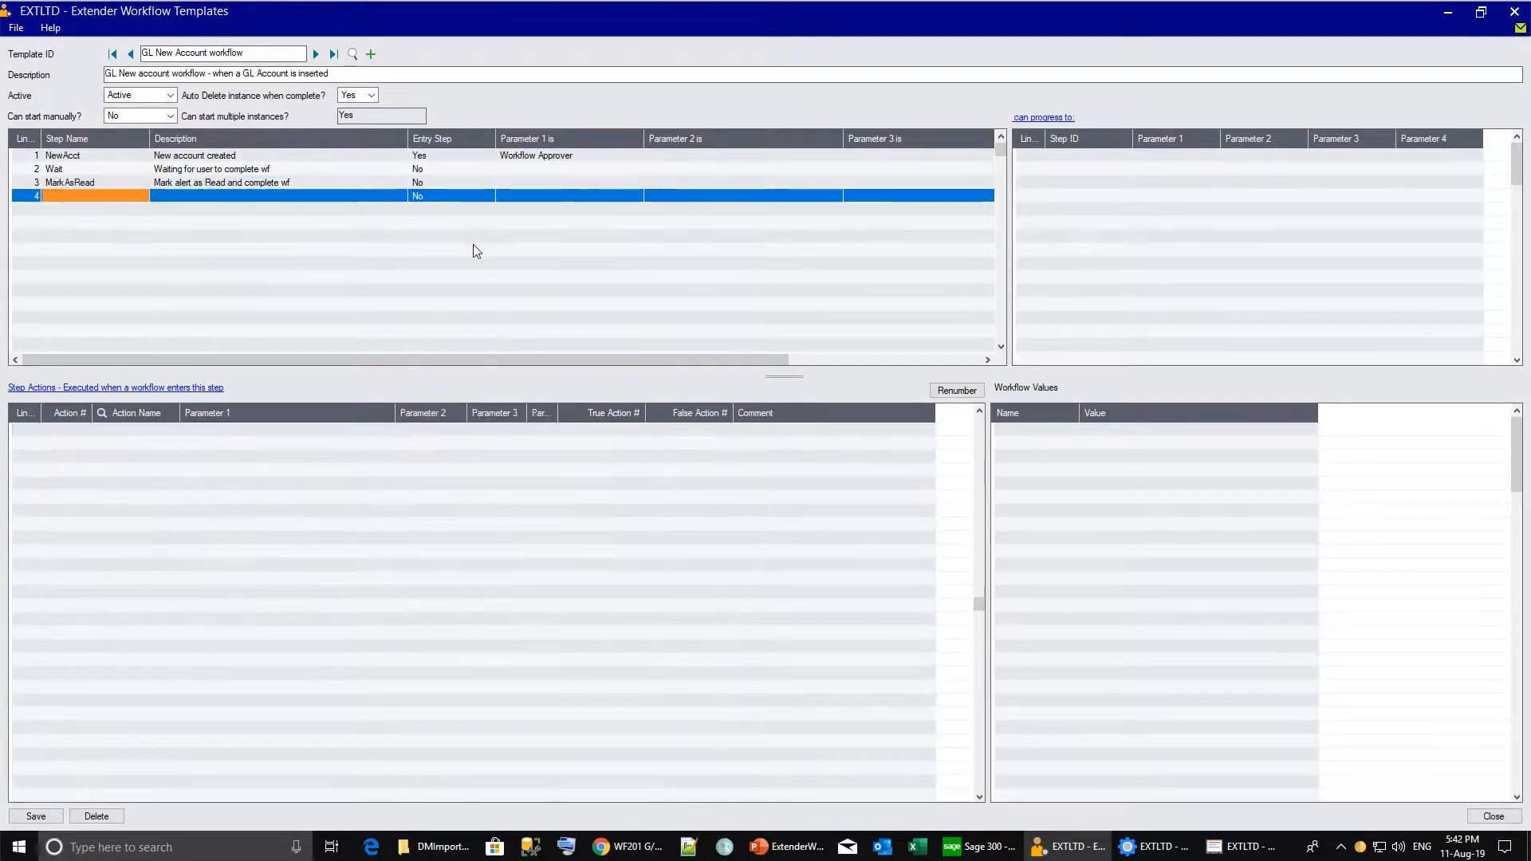
# Name the new step Reassign and add AddParameter action 10 prompting for a 'Newuser' user parameter.
pyautogui.click(105, 197)
pyautogui.write('Reassi')
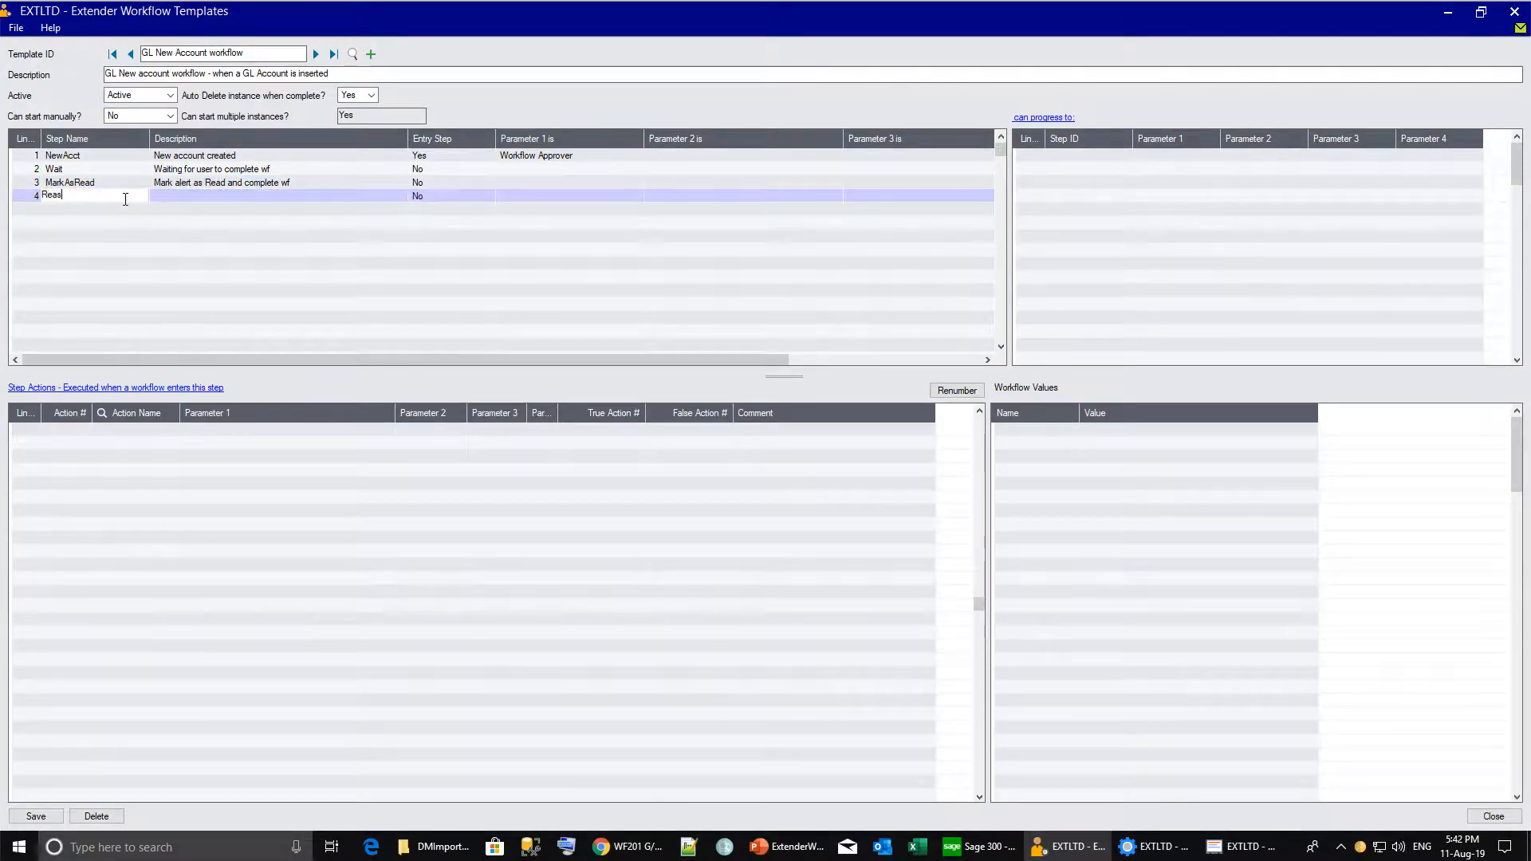
pyautogui.write('gn')
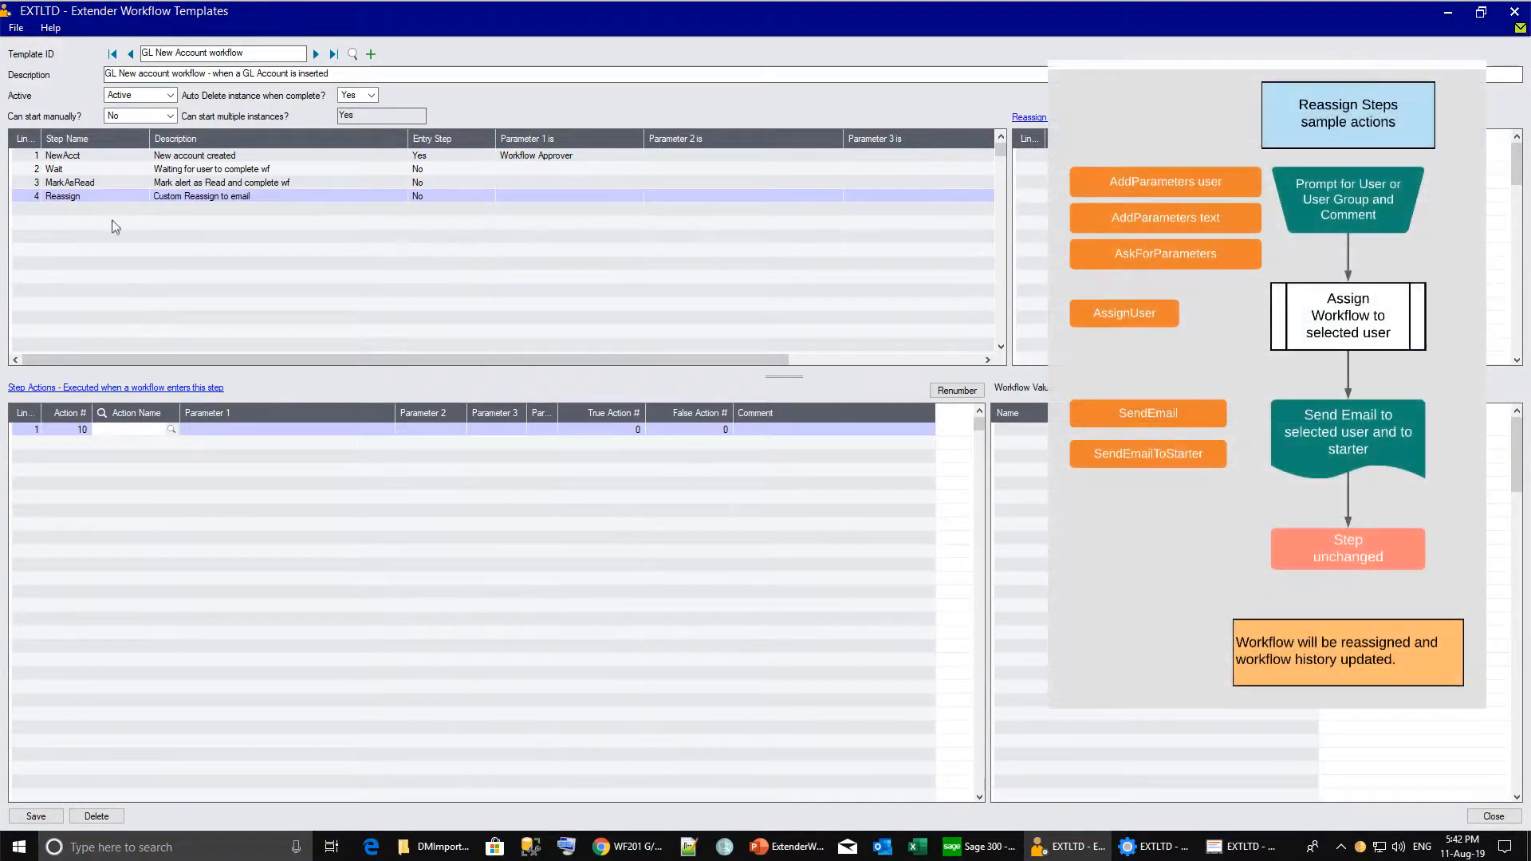
pyautogui.click(171, 430)
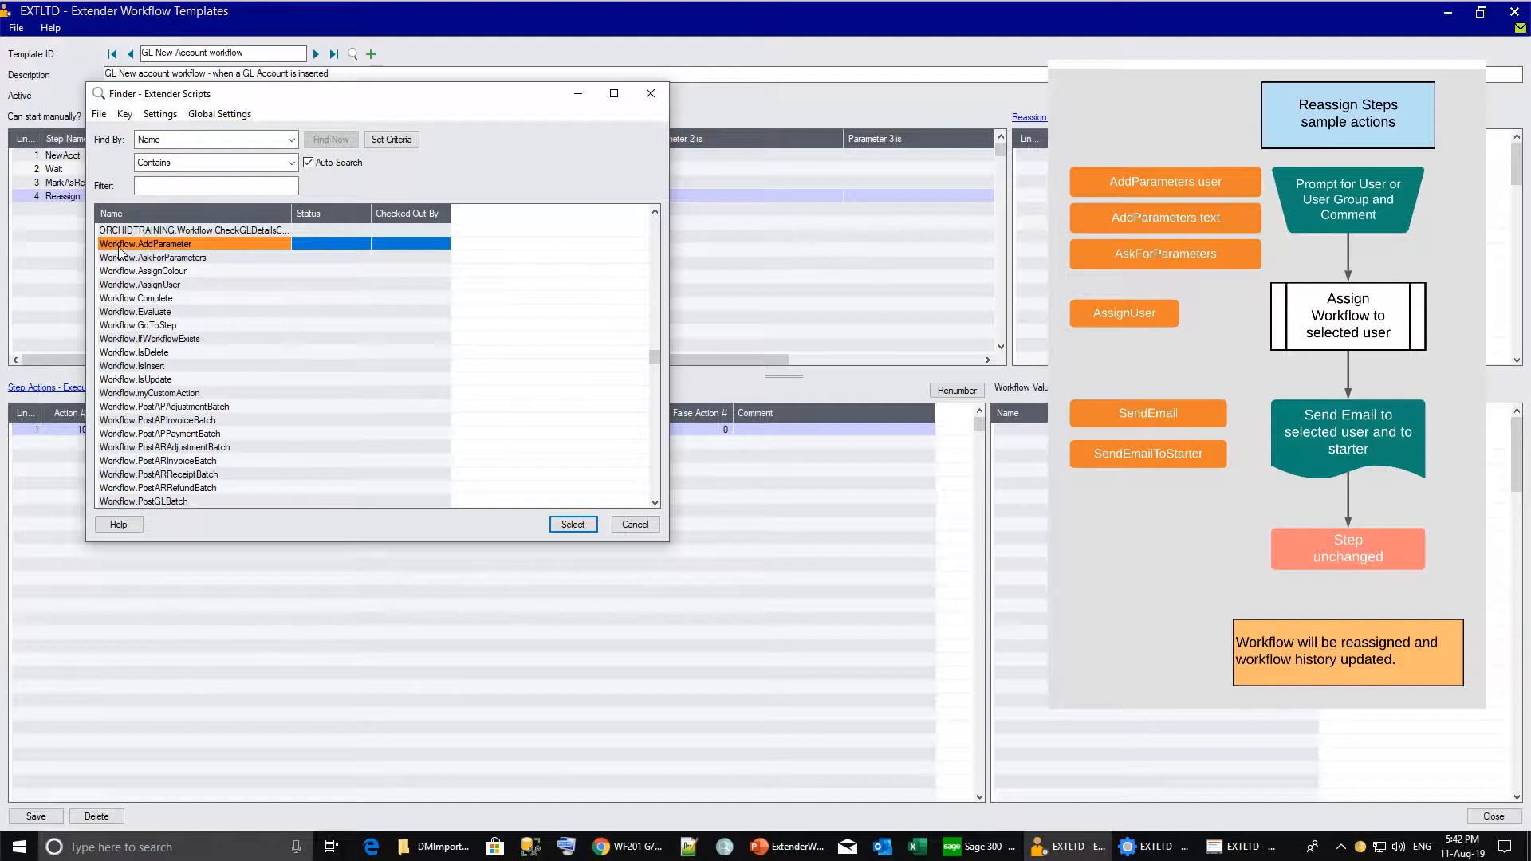
pyautogui.doubleClick(119, 246)
pyautogui.click(360, 429)
pyautogui.write('Newuser')
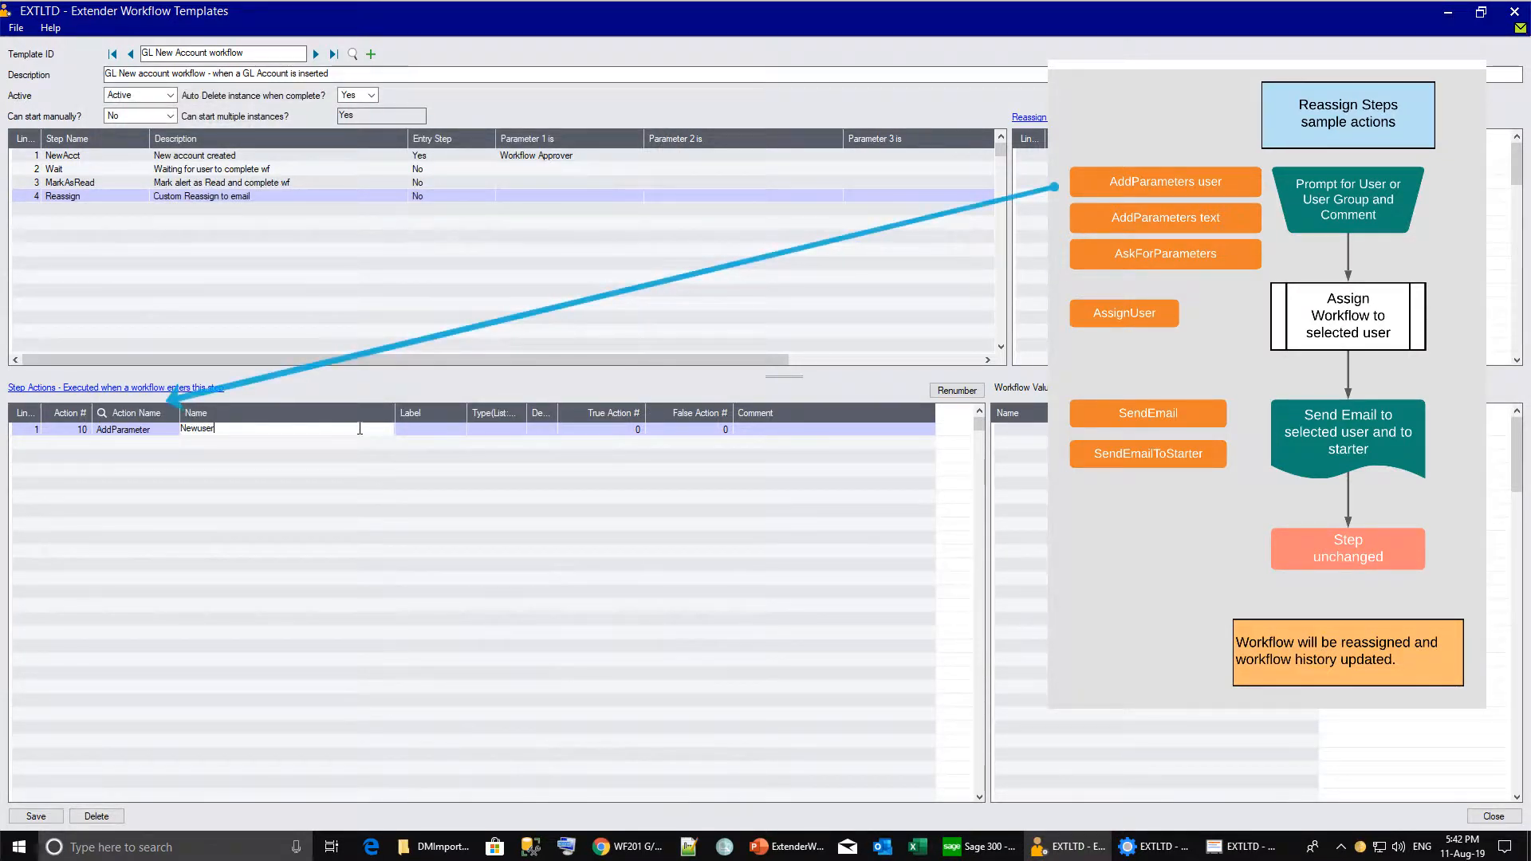
pyautogui.press('Tab')
pyautogui.write('Newuser')
pyautogui.click(511, 429)
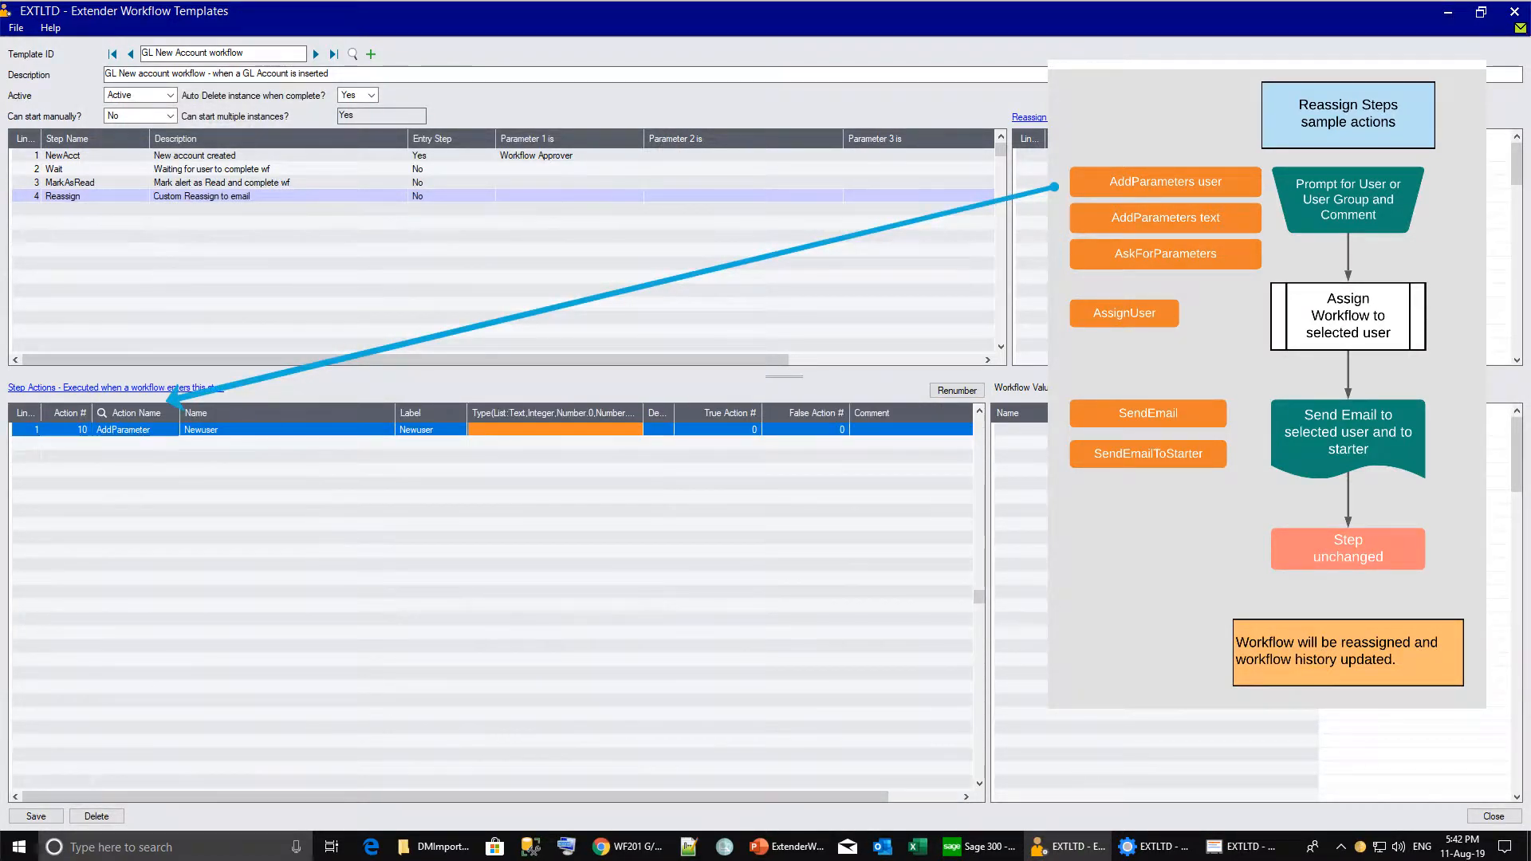
pyautogui.write('u')
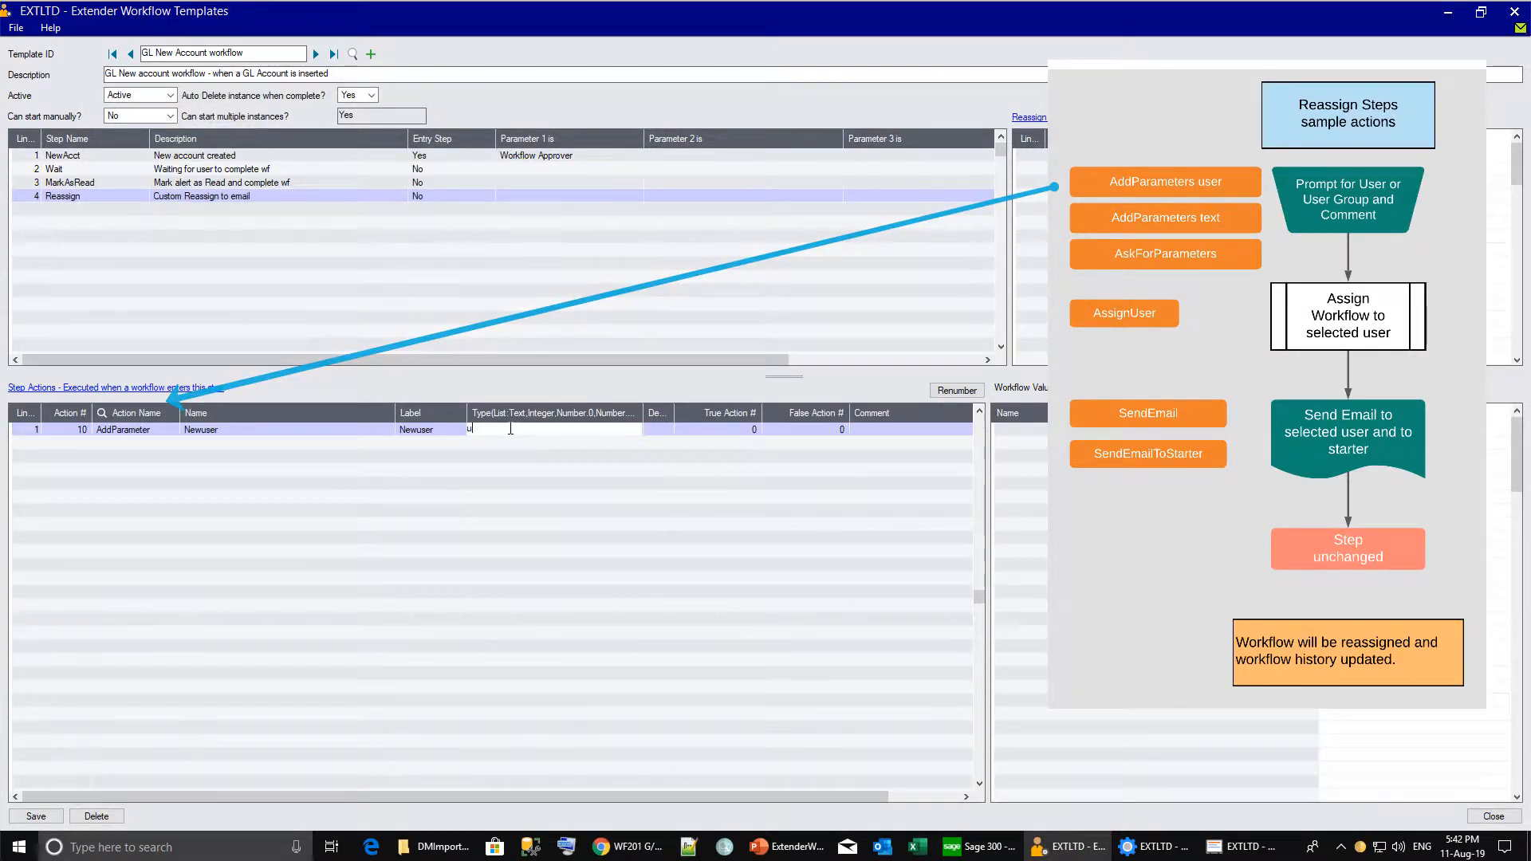
pyautogui.write('ser')
pyautogui.press('Tab')
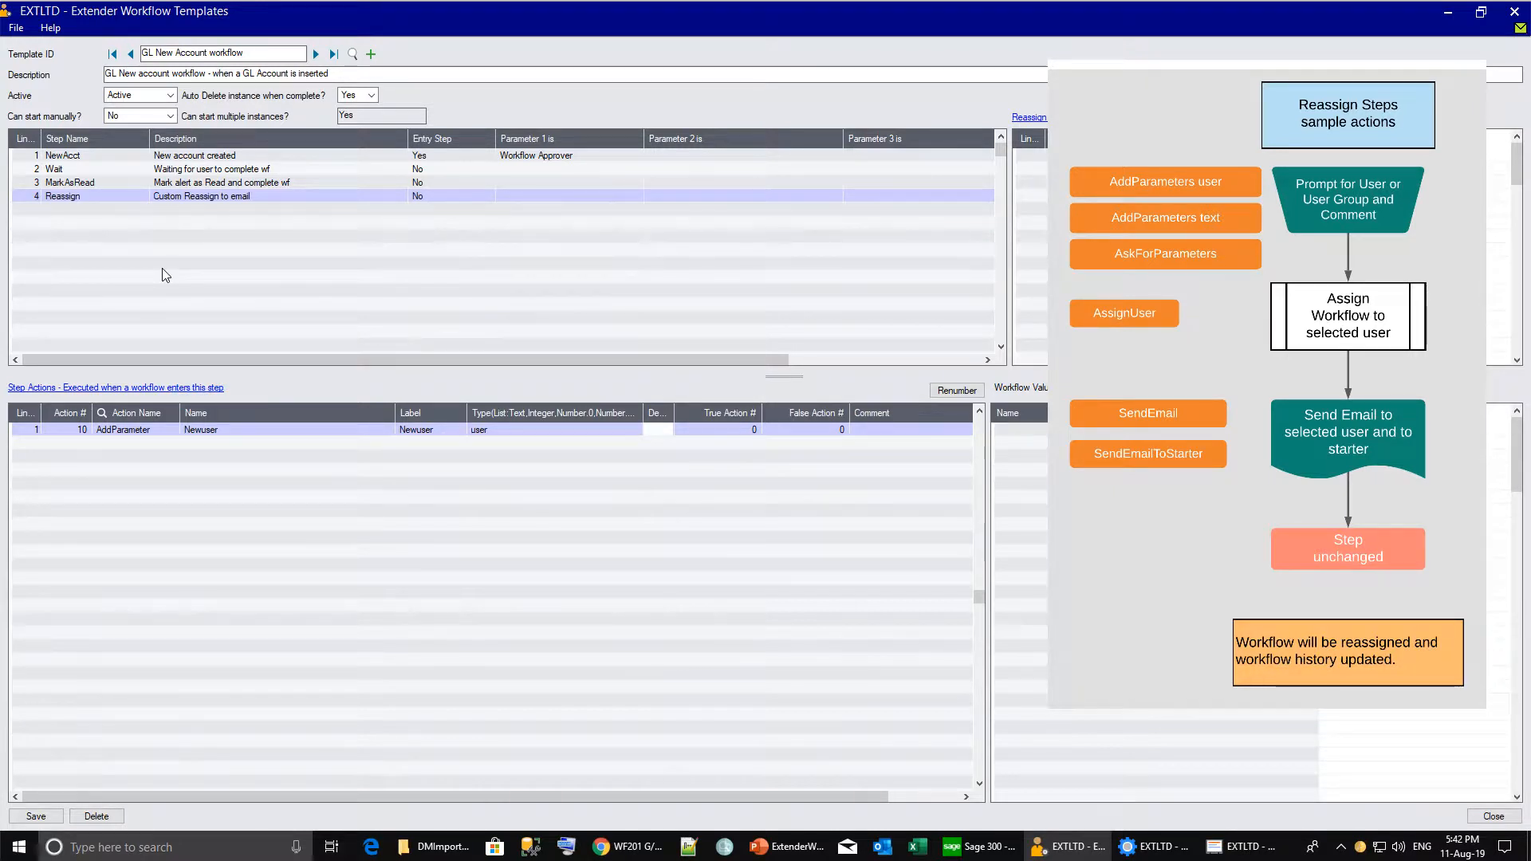
# Follow action 10 with AskForParameters action 20, sending both outcomes to action 30.
pyautogui.click(758, 429)
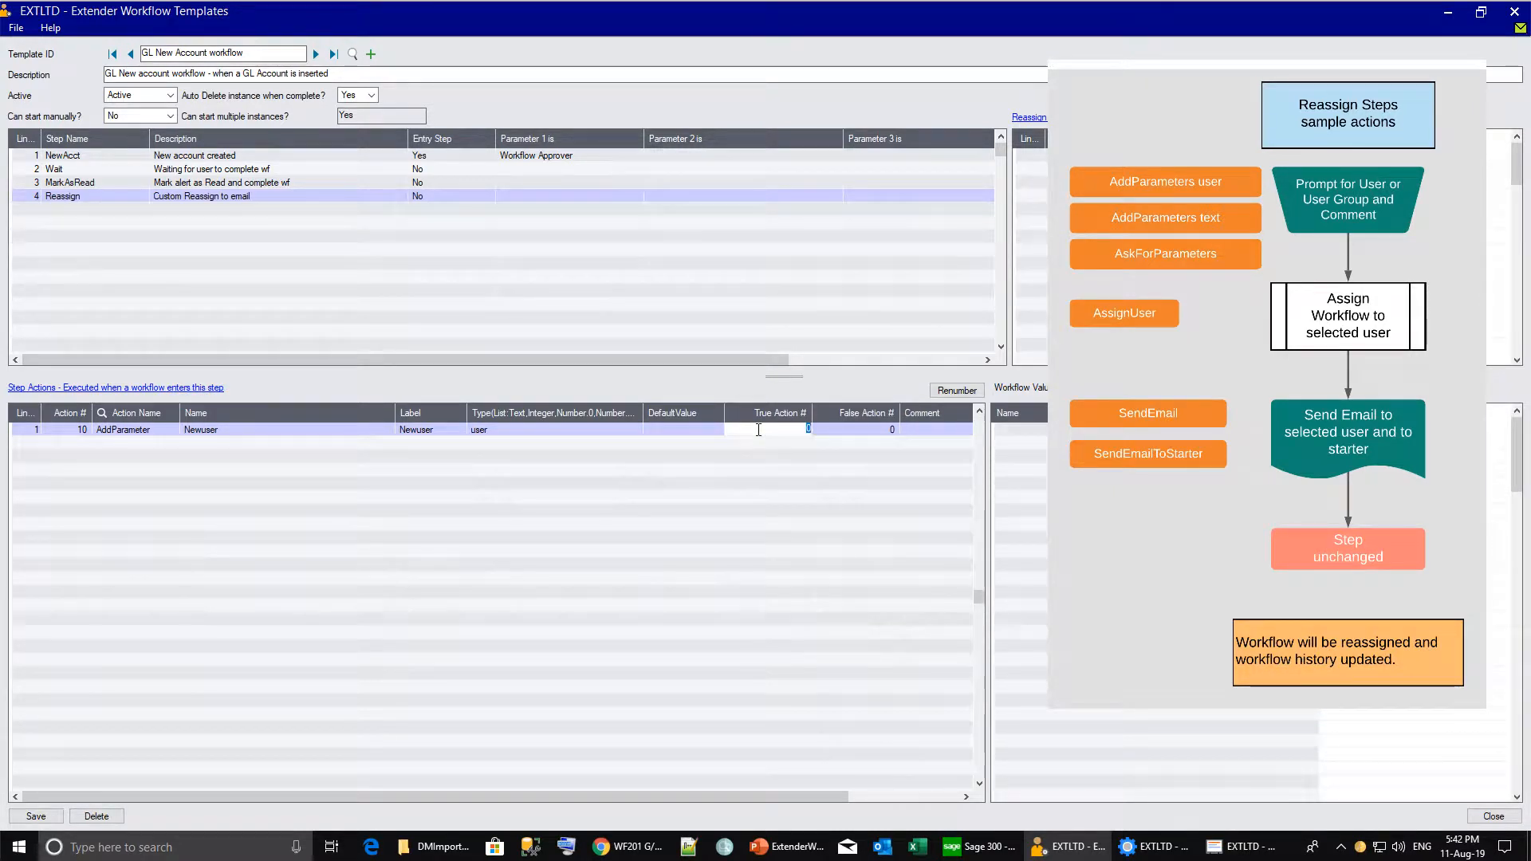
pyautogui.write('2')
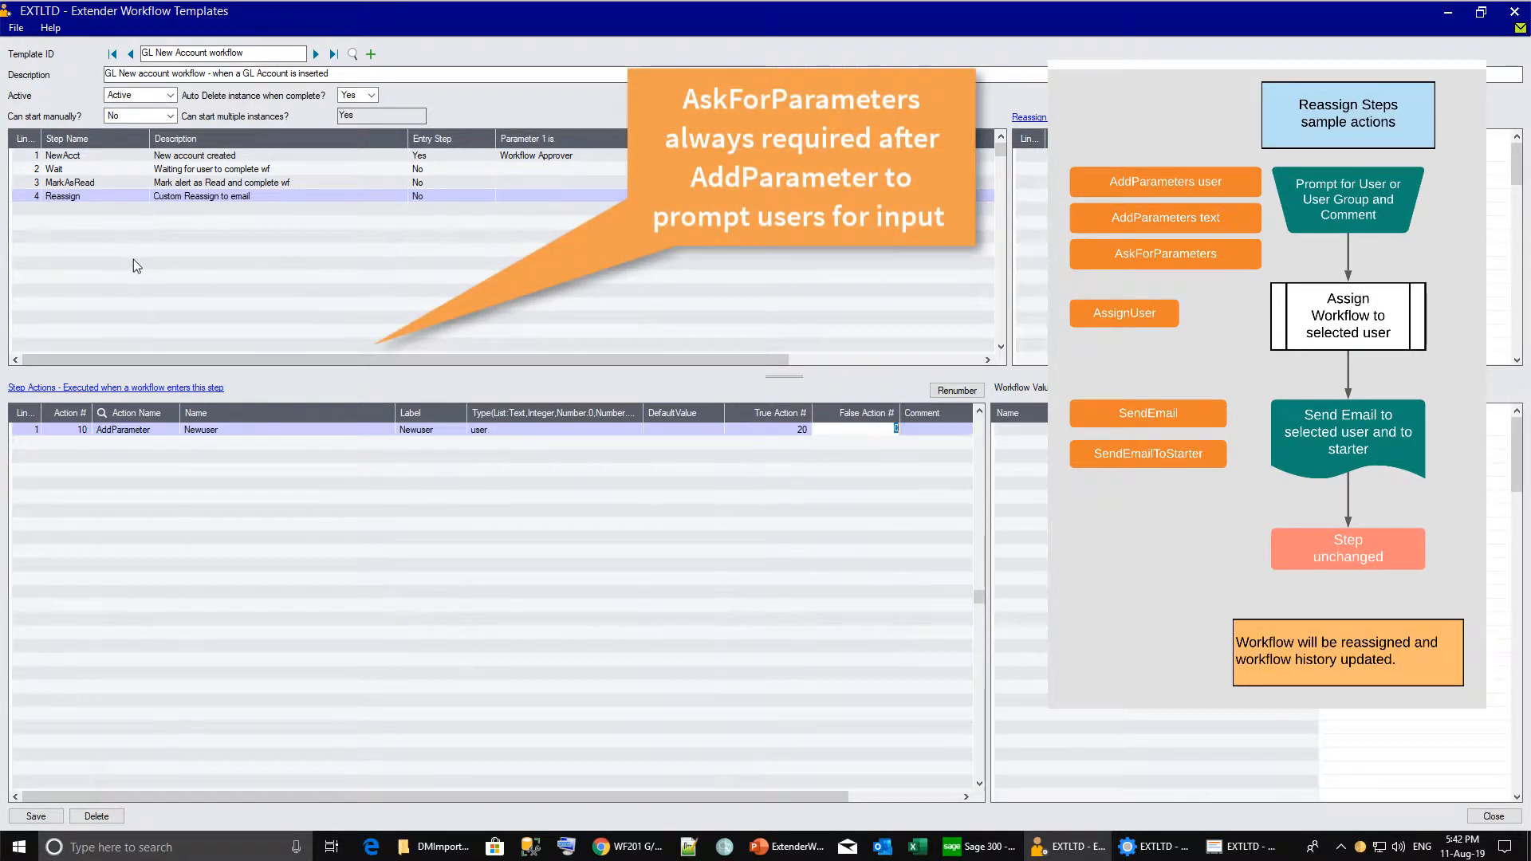
pyautogui.click(132, 260)
pyautogui.doubleClick(132, 260)
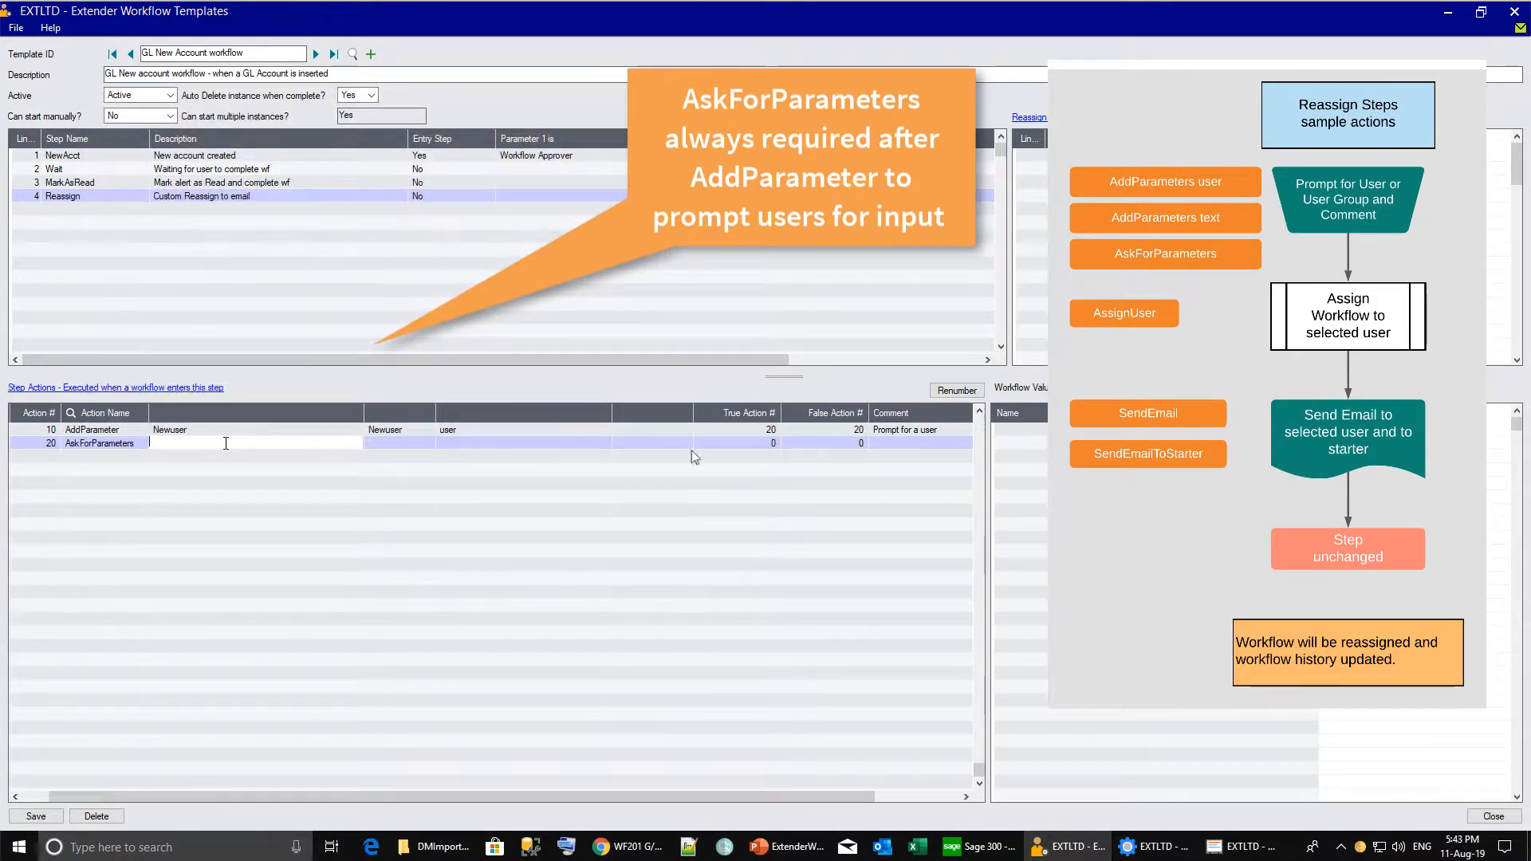
pyautogui.click(826, 452)
pyautogui.write('30')
pyautogui.press('Tab')
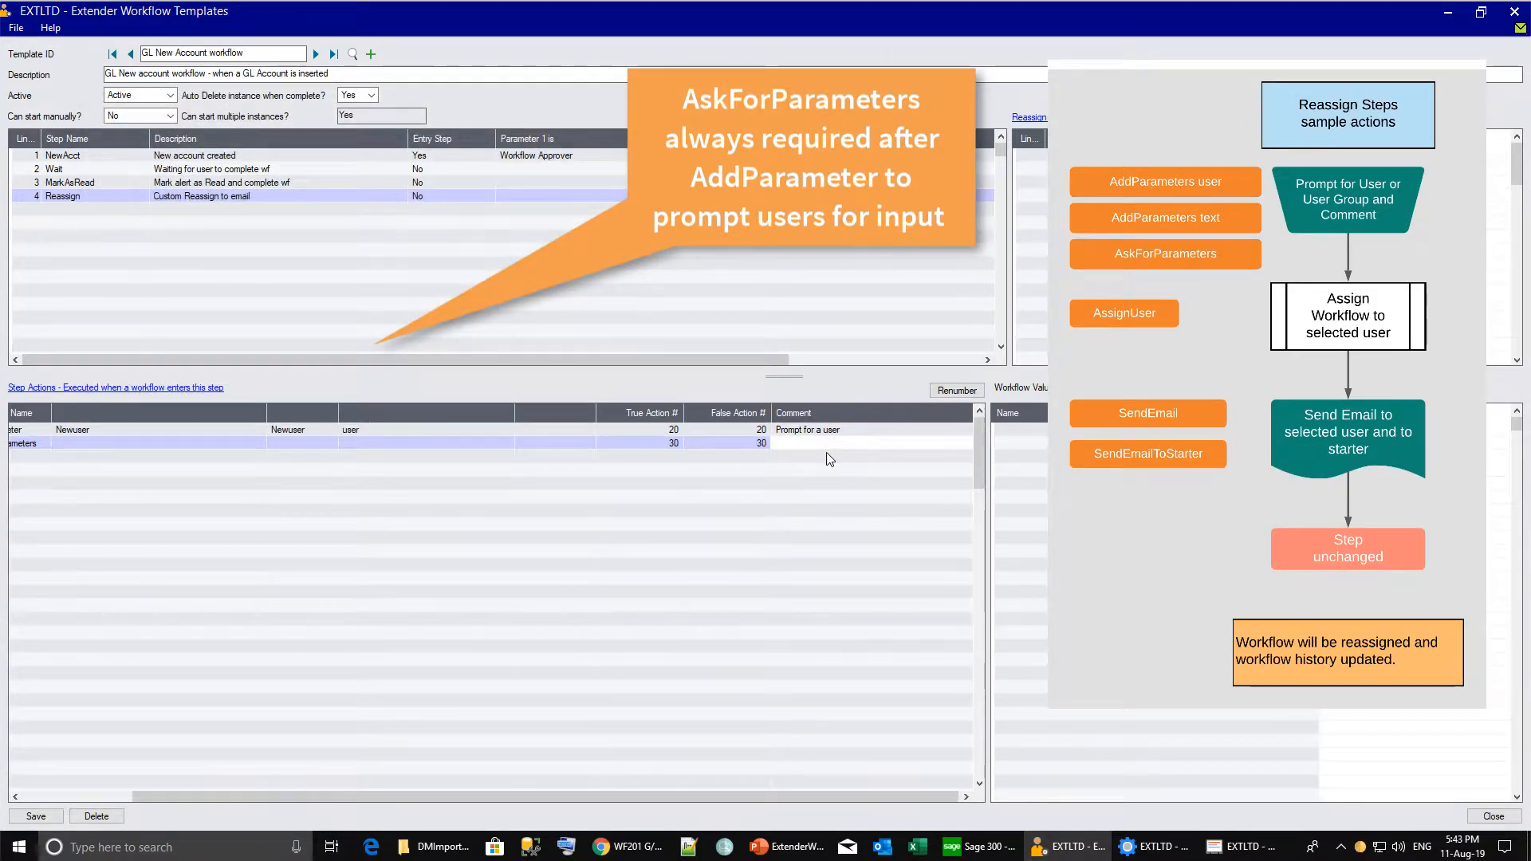
pyautogui.press('Tab')
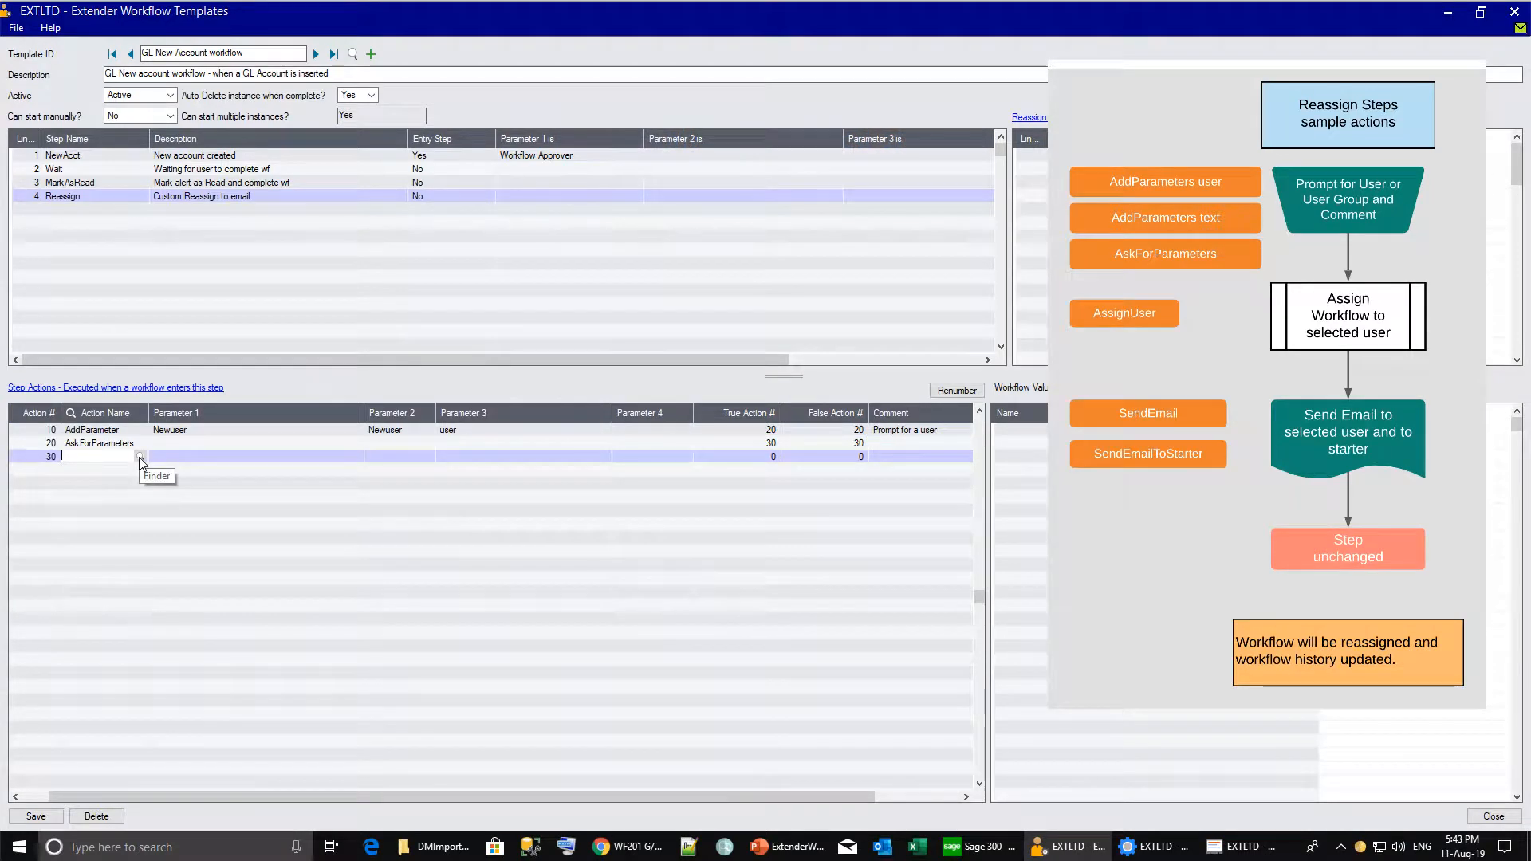
# Add AssignUser action 30 assigning to {NewUser}, commented 'wf to the new user'.
pyautogui.click(141, 458)
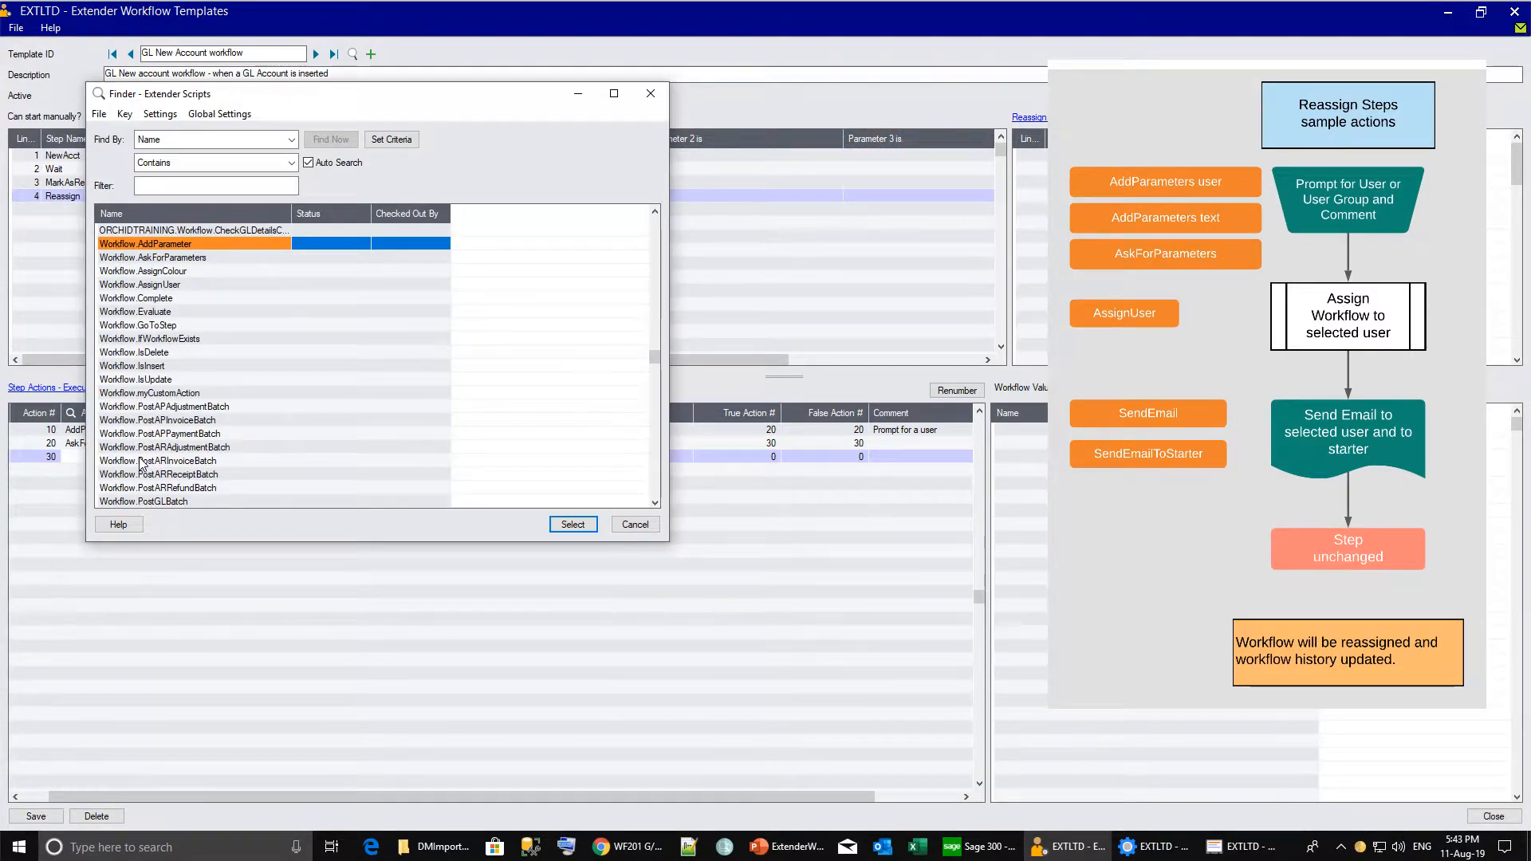
pyautogui.click(139, 285)
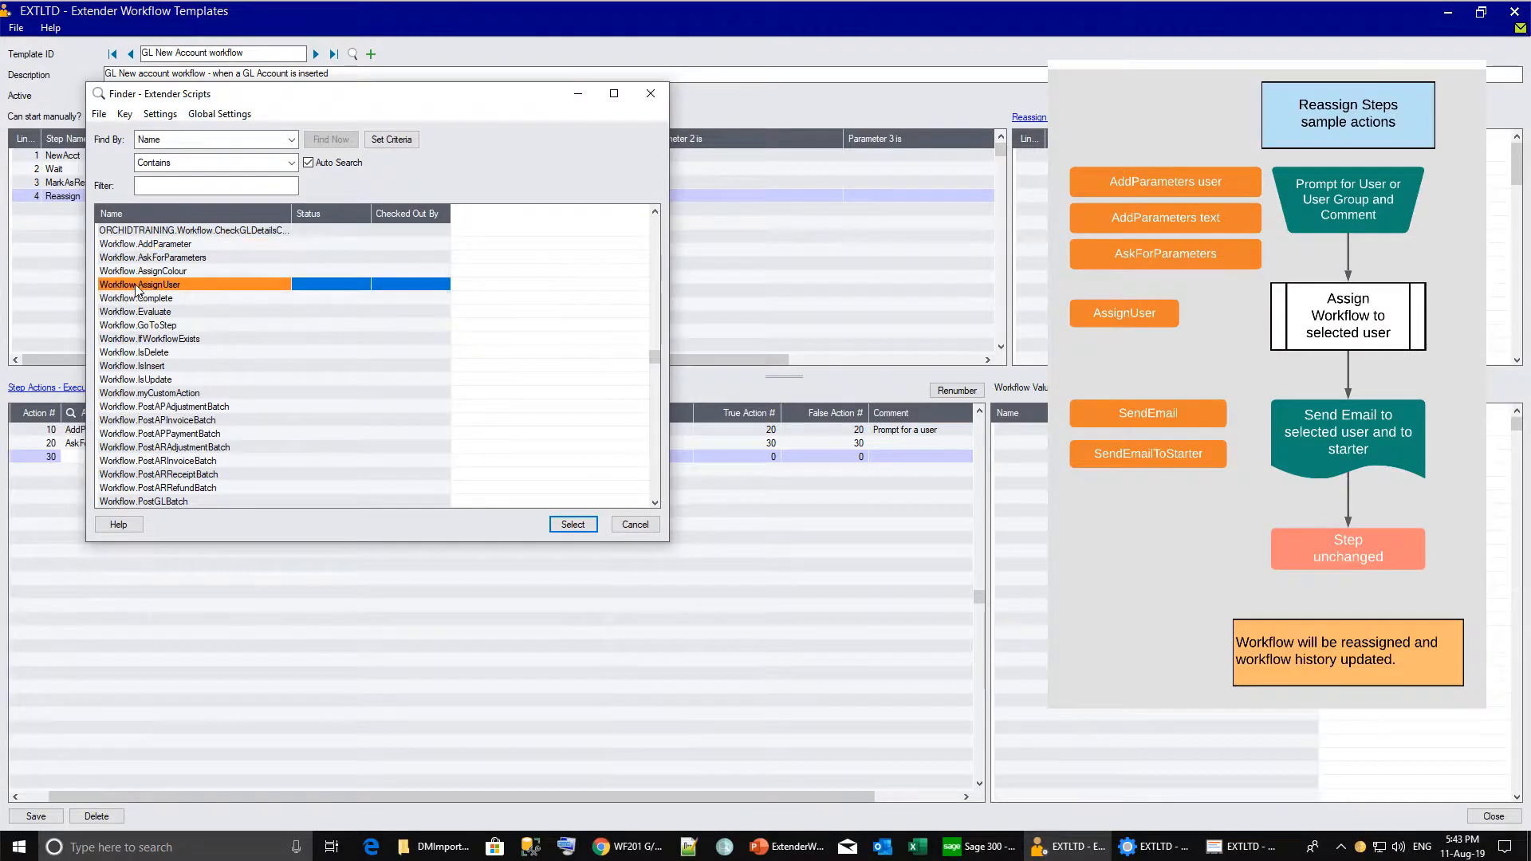
pyautogui.doubleClick(112, 285)
pyautogui.click(236, 459)
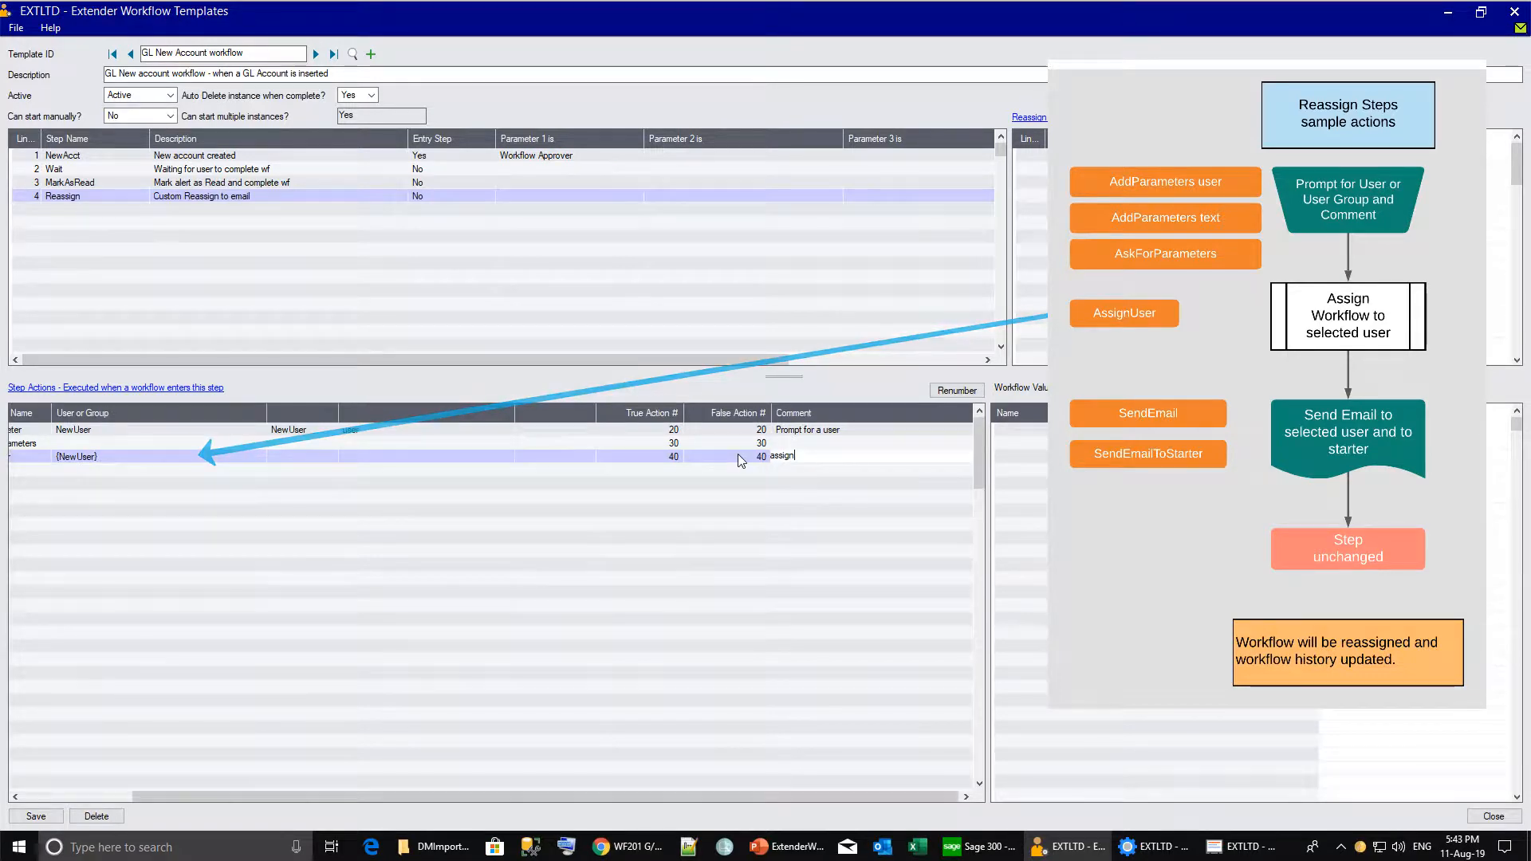
pyautogui.write('wf to the')
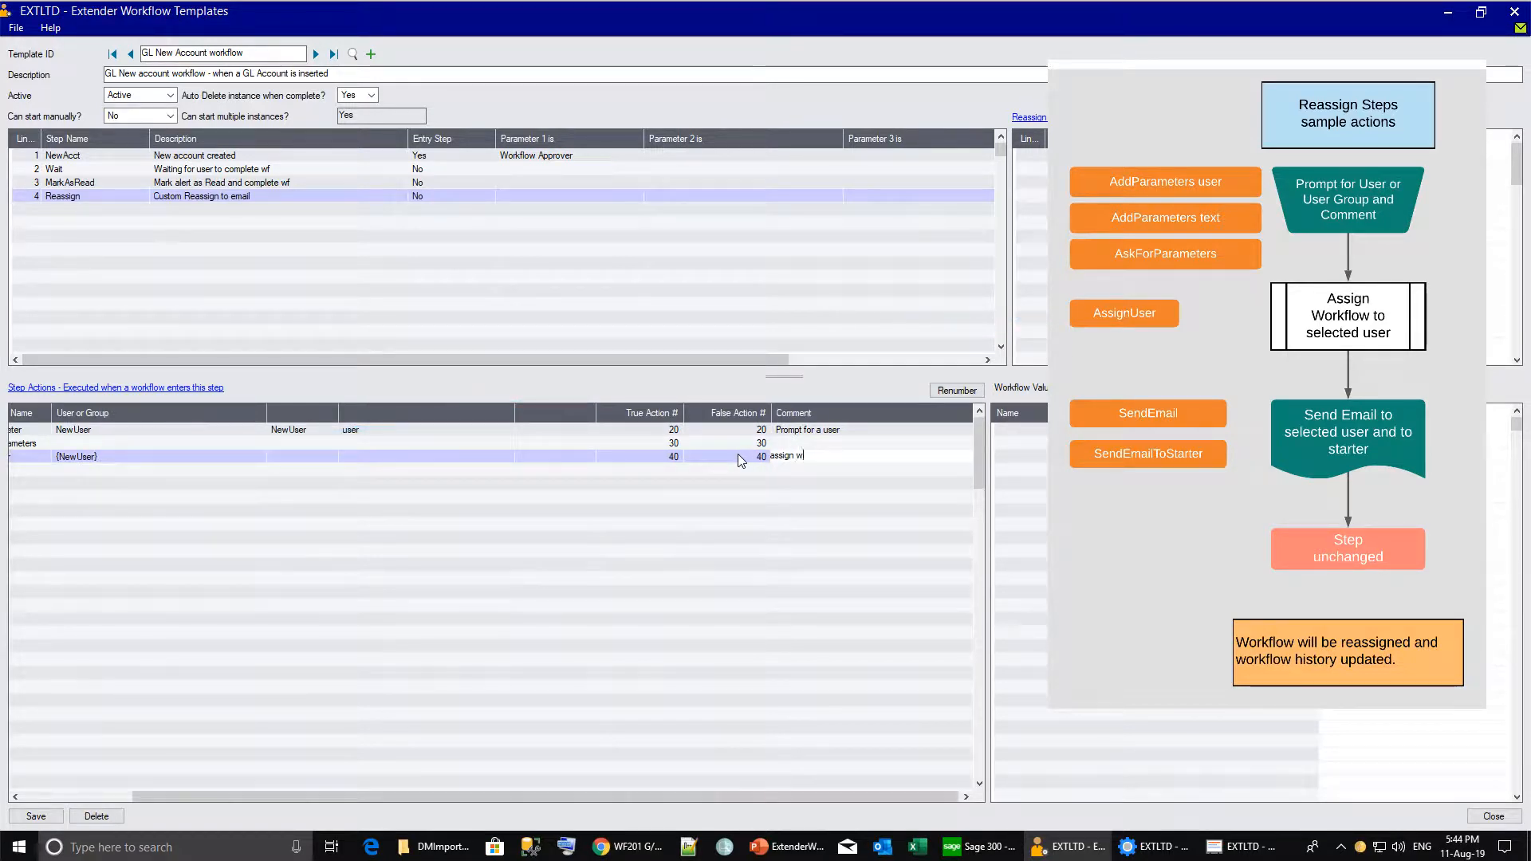
pyautogui.write(' new user')
pyautogui.press('Tab')
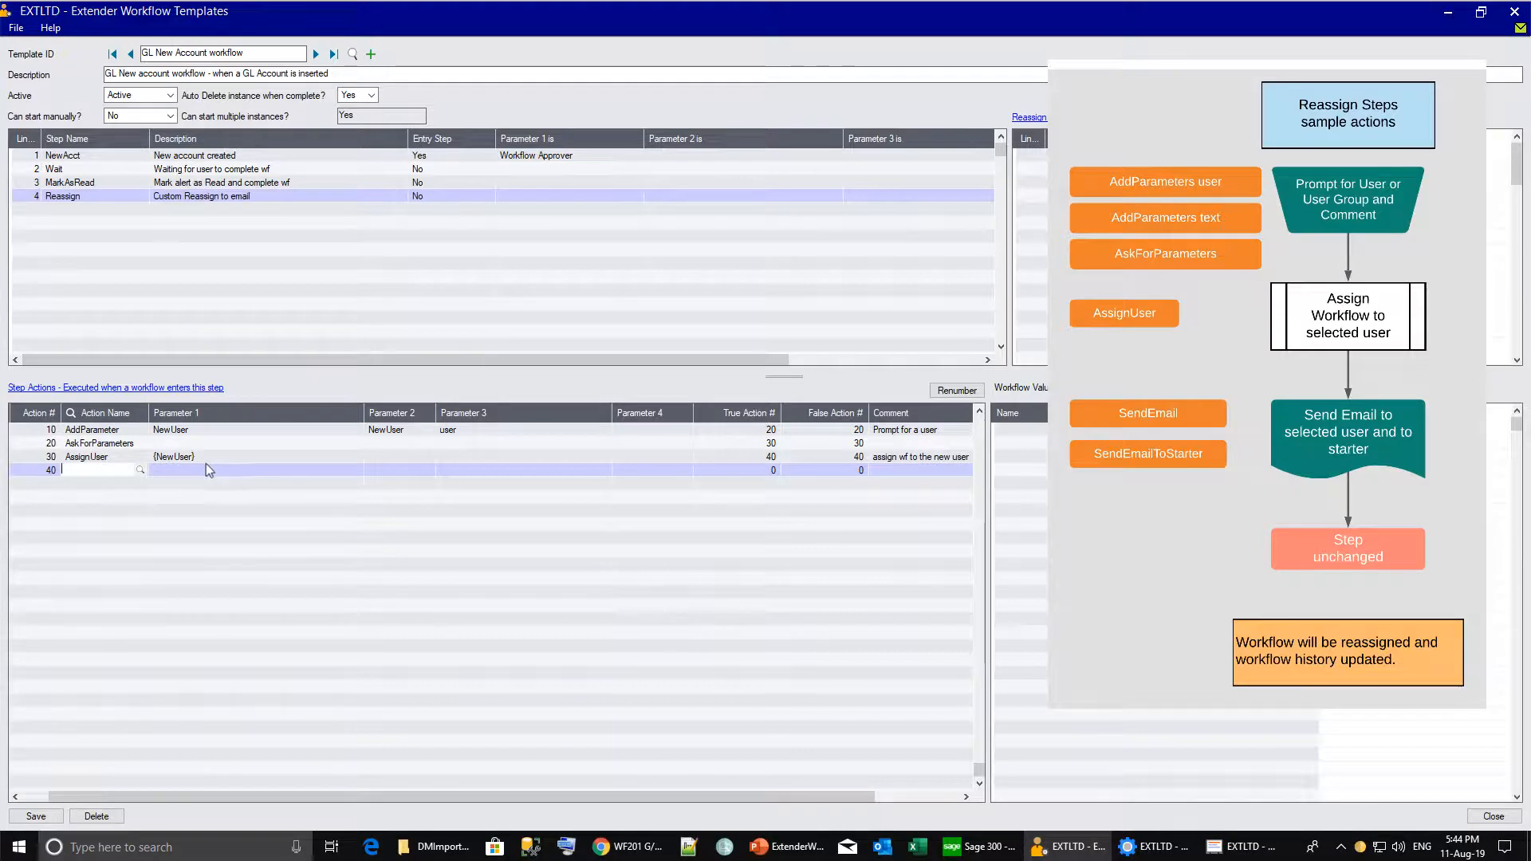
# Add SendEmail action 40 using template WFREASSIGN, addressed To {Curuser}.
pyautogui.click(141, 471)
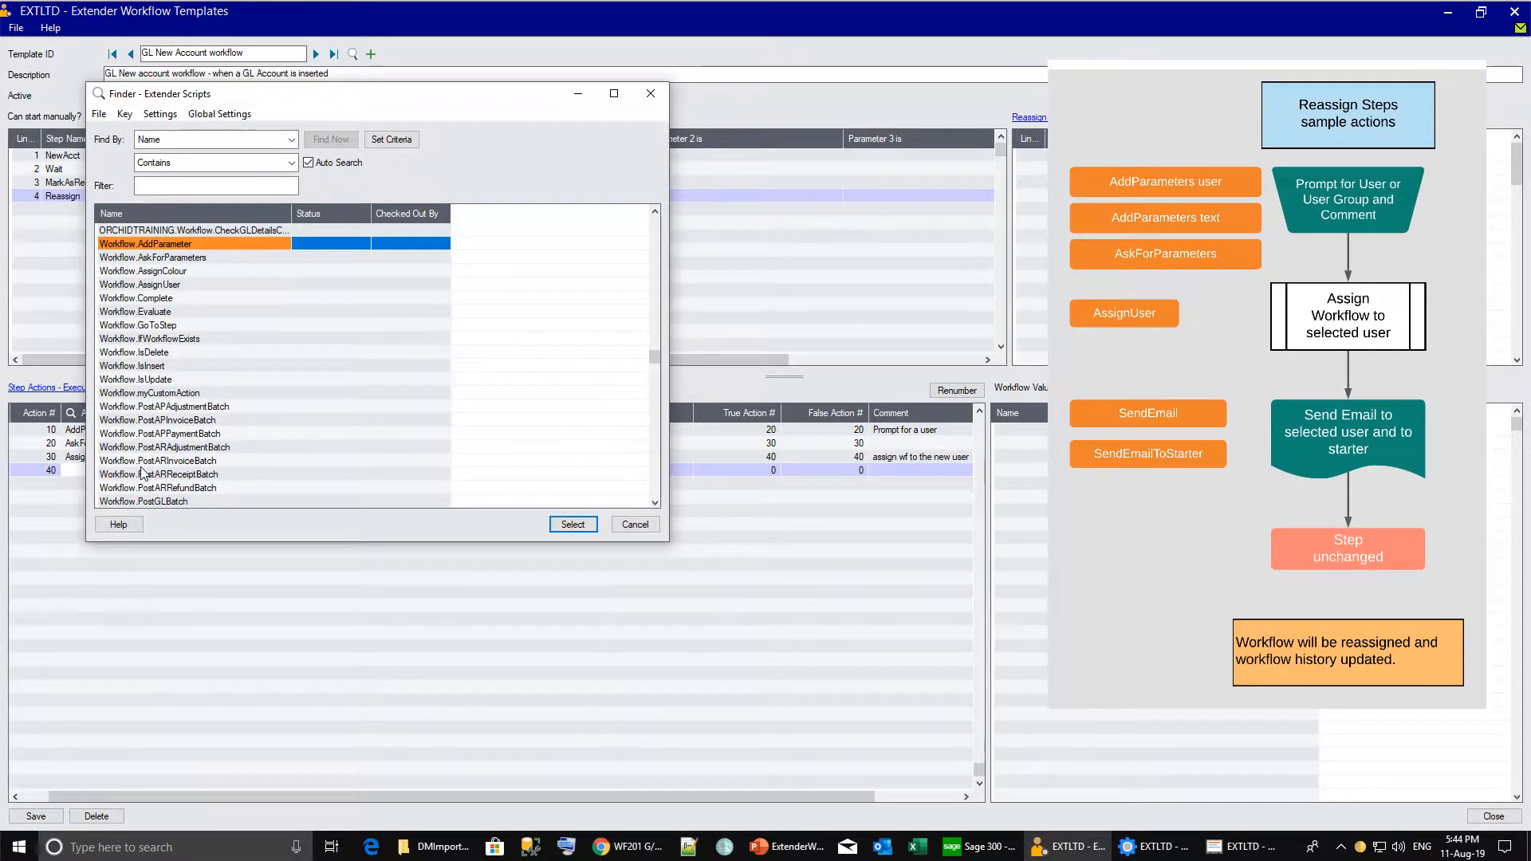
pyautogui.click(142, 473)
pyautogui.scroll(-4, 107, 383)
pyautogui.doubleClick(108, 384)
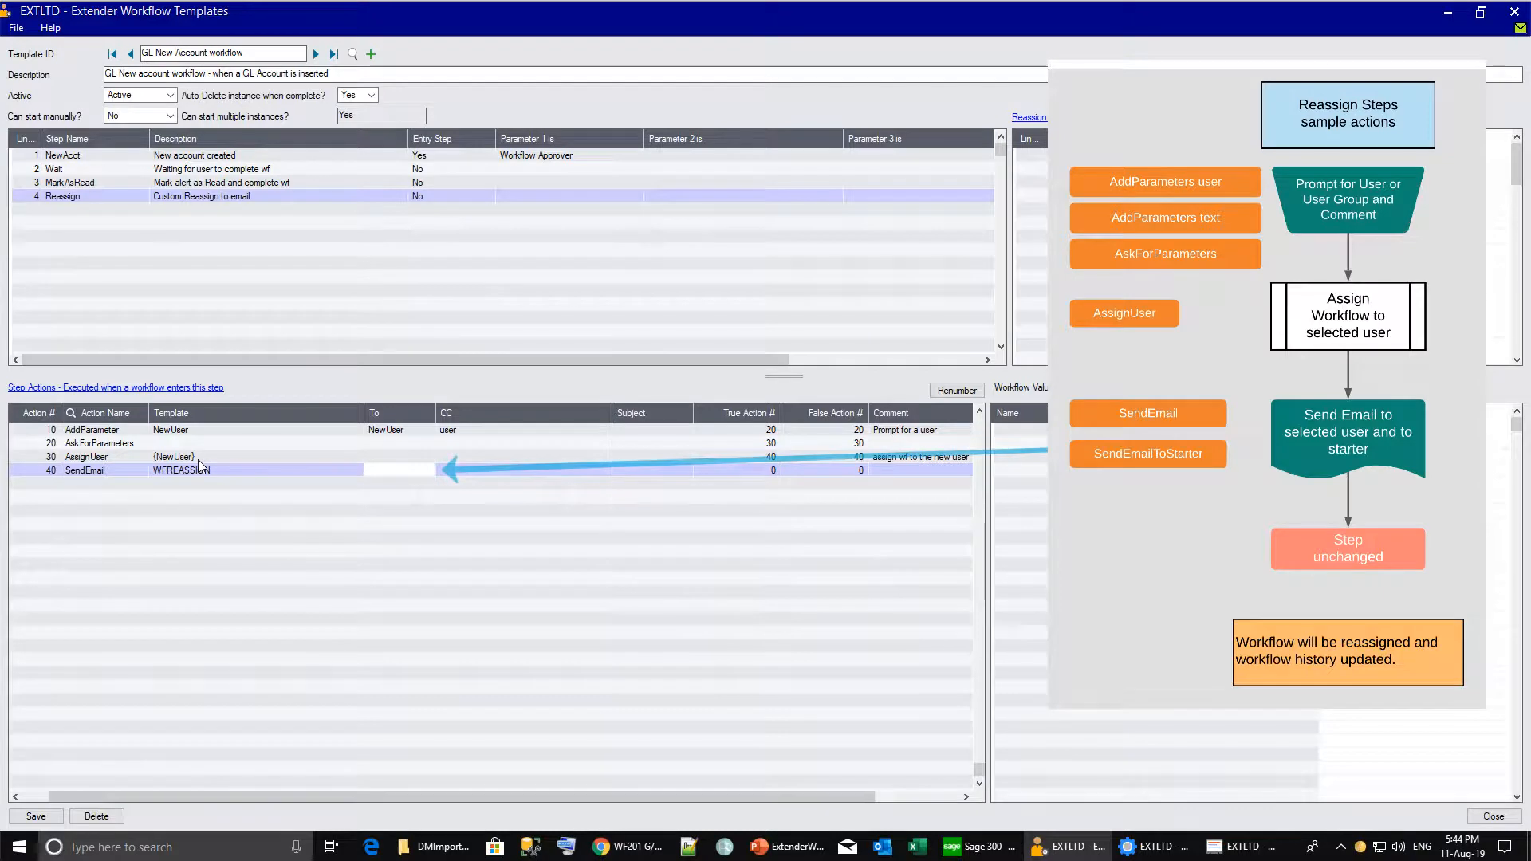
pyautogui.write('{New')
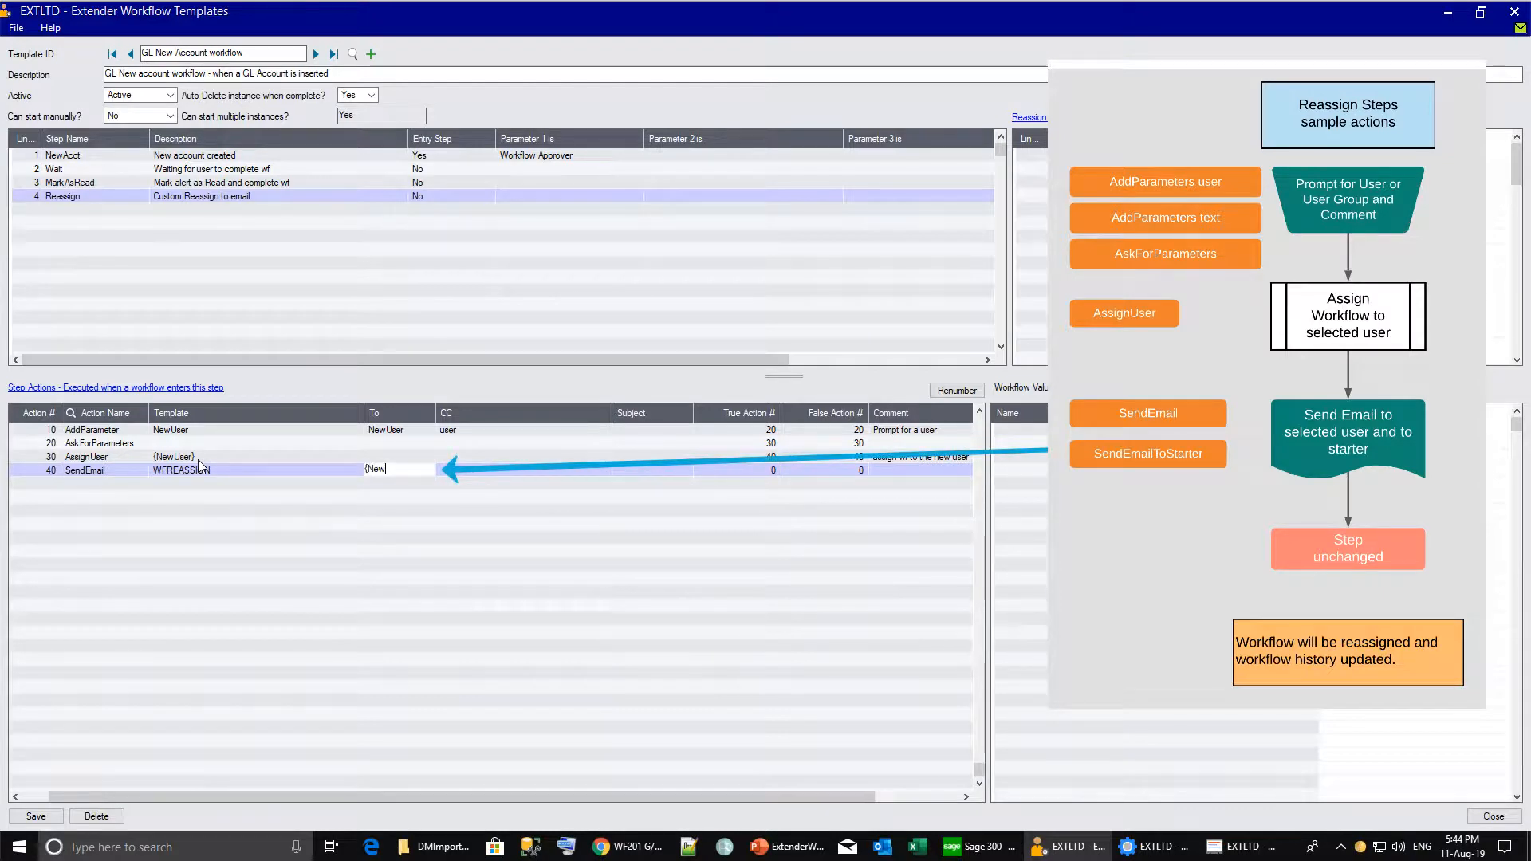
pyautogui.write('User')
pyautogui.press('BackSpace')
pyautogui.press('BackSpace')
pyautogui.press('BackSpace')
pyautogui.press('BackSpace')
pyautogui.press('BackSpace')
pyautogui.press('BackSpace')
pyautogui.press('BackSpace')
pyautogui.write('C')
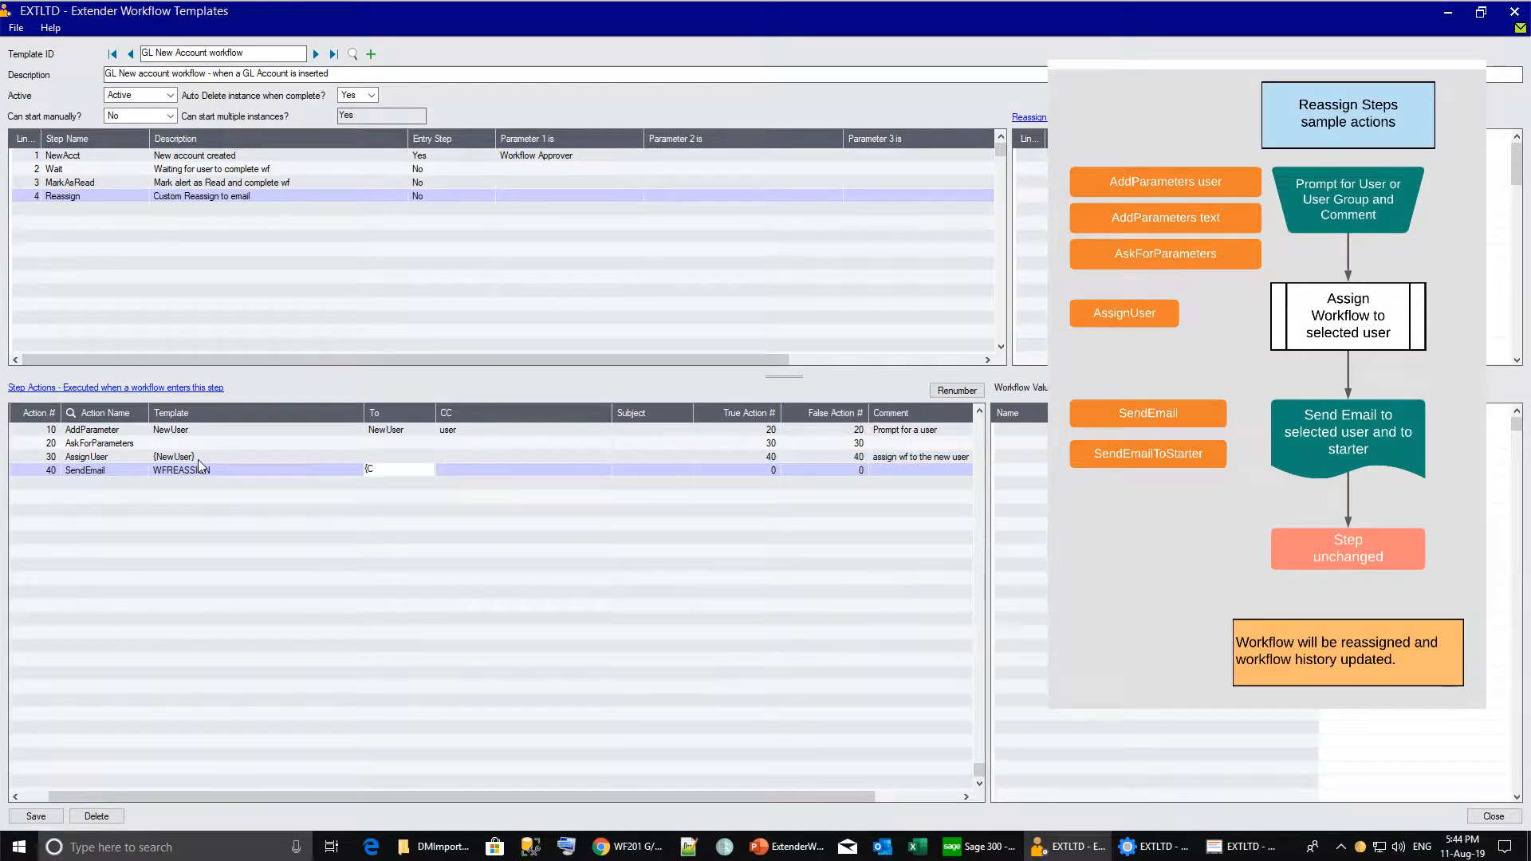
pyautogui.write('uruser}')
# Set SendEmail action 40's To field to {CURUSER}, then save the GL New Account template.
pyautogui.doubleClick(199, 466)
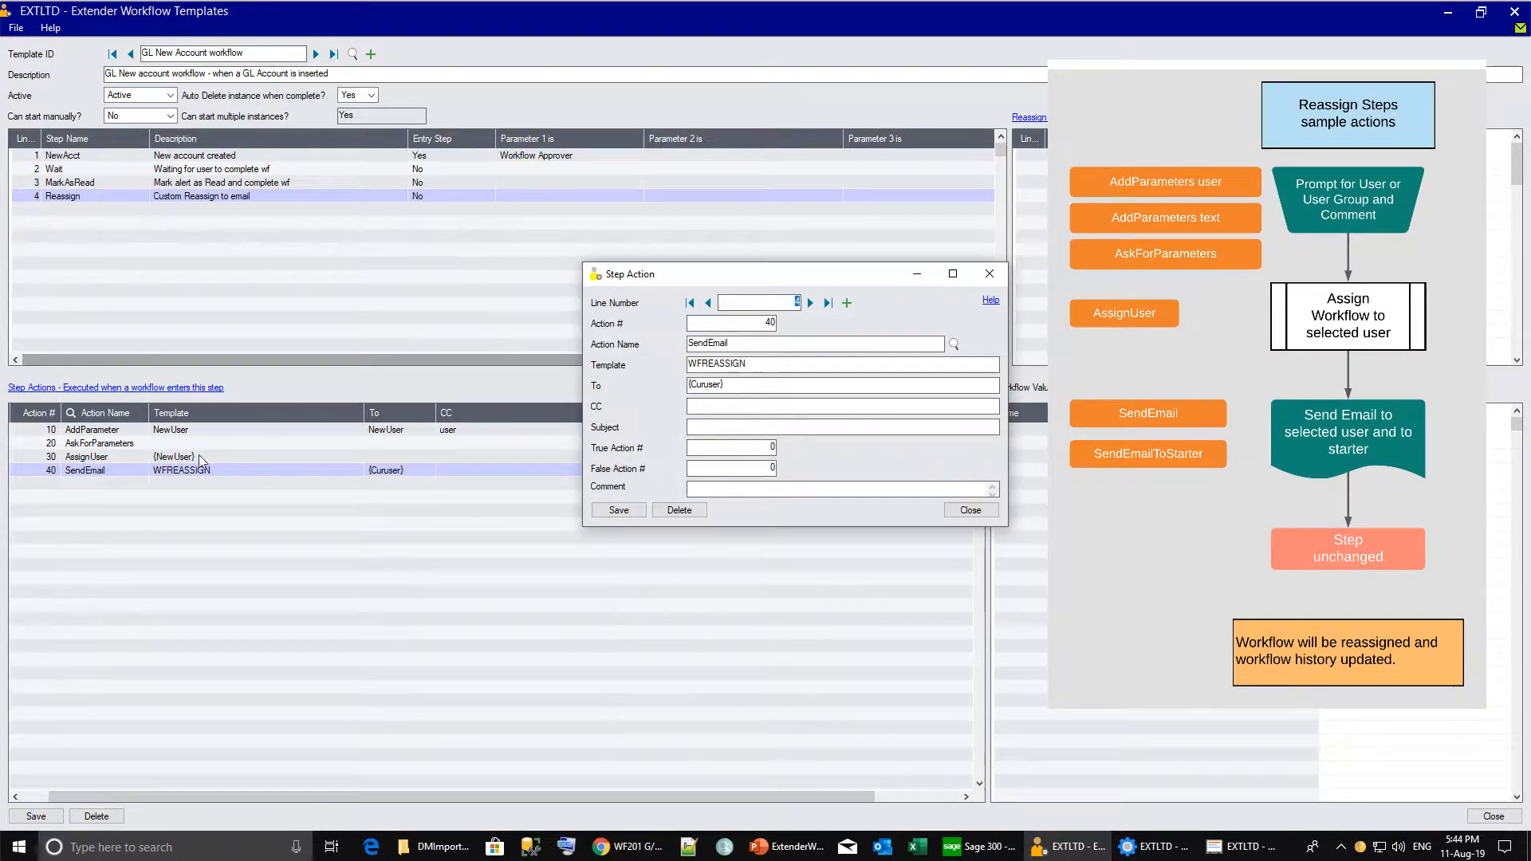
pyautogui.click(991, 300)
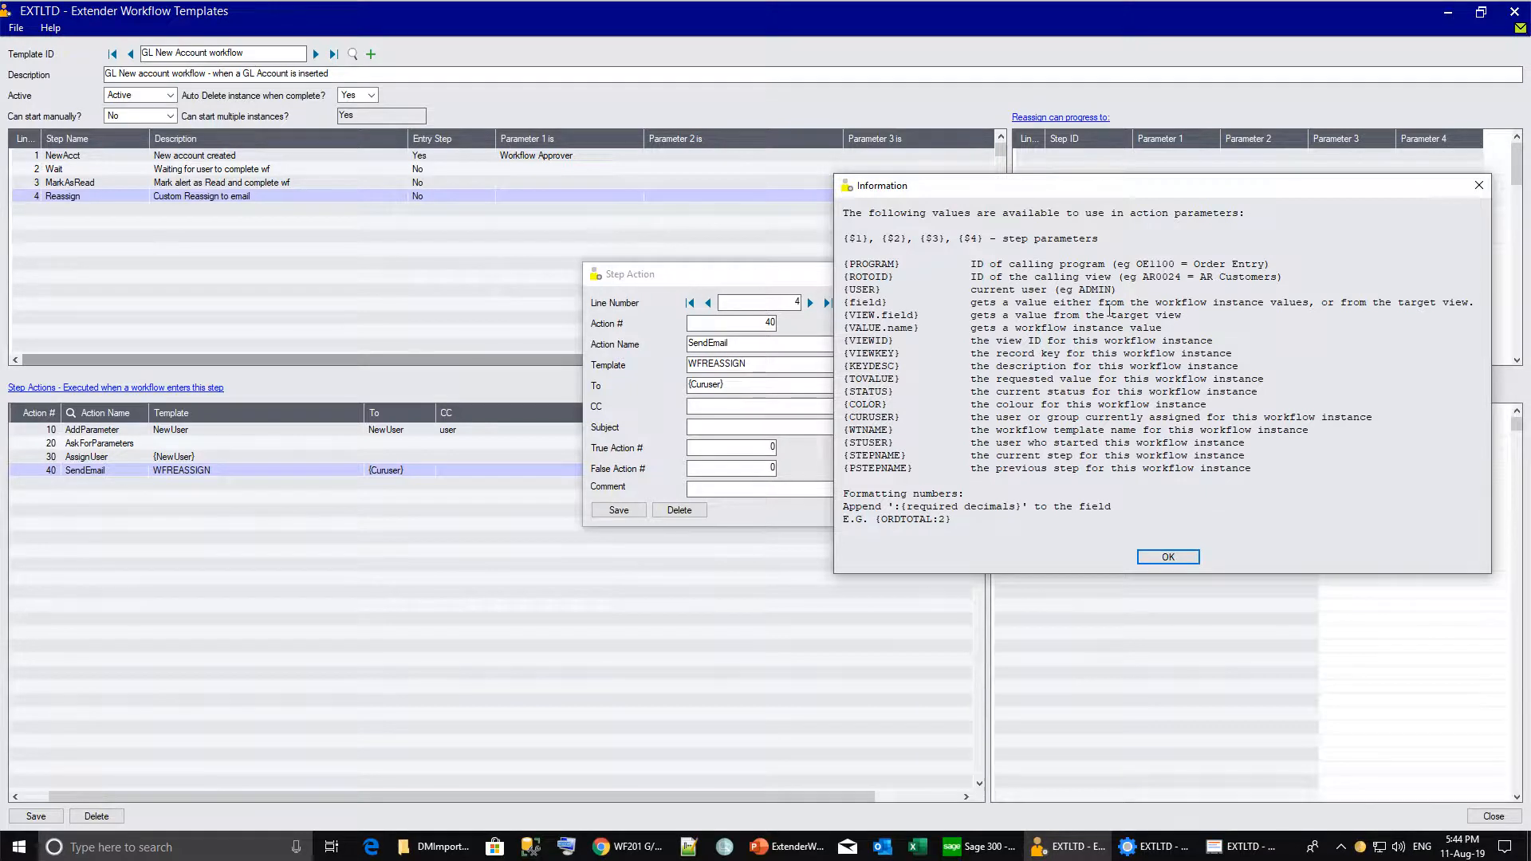
pyautogui.click(1479, 186)
pyautogui.doubleClick(706, 385)
pyautogui.write('{CU')
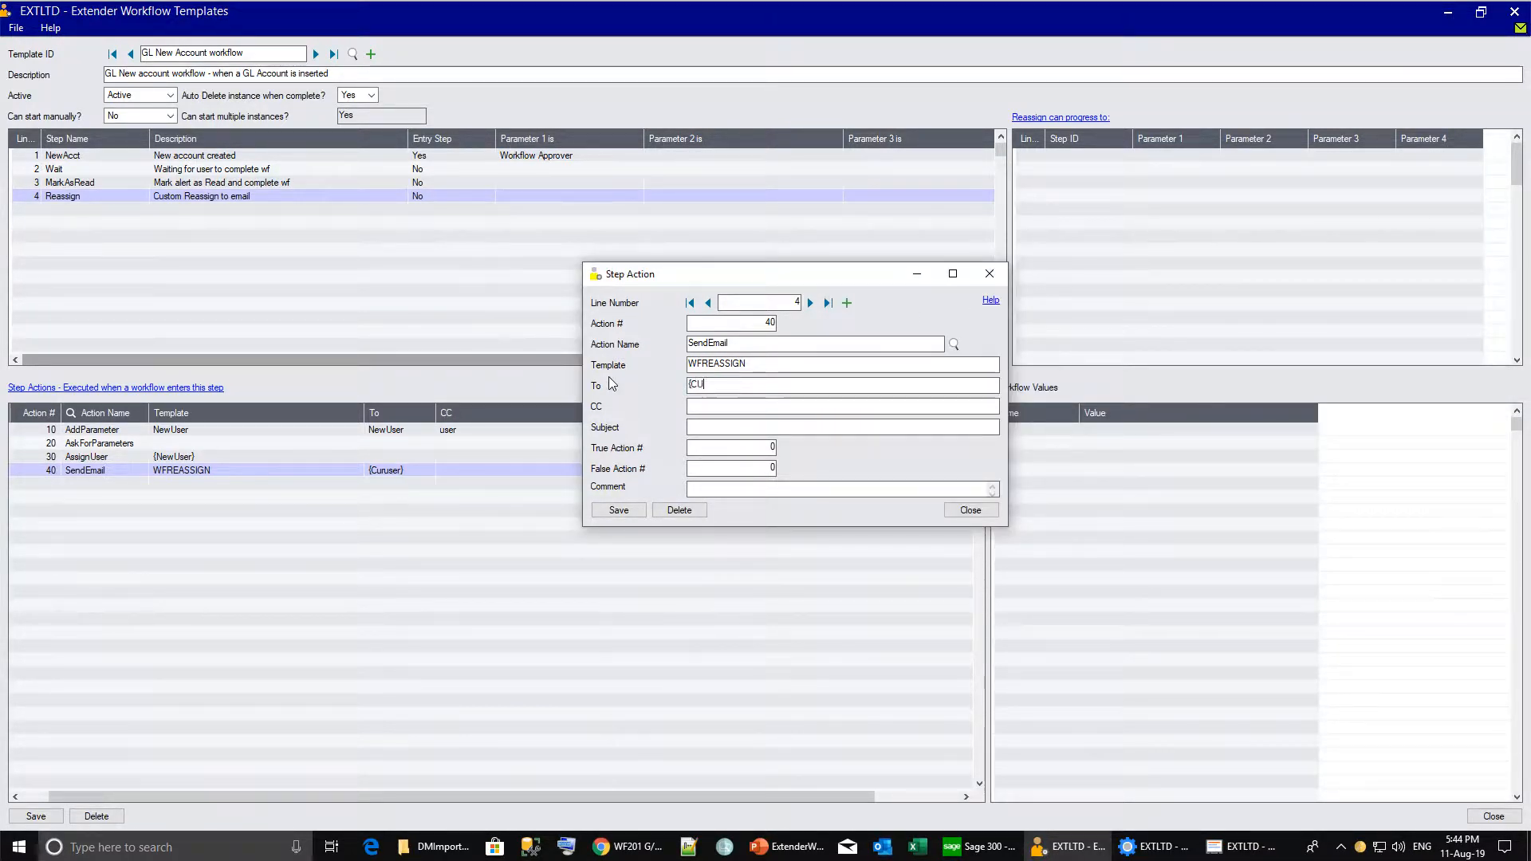
pyautogui.write('RUSER}')
pyautogui.press('Tab')
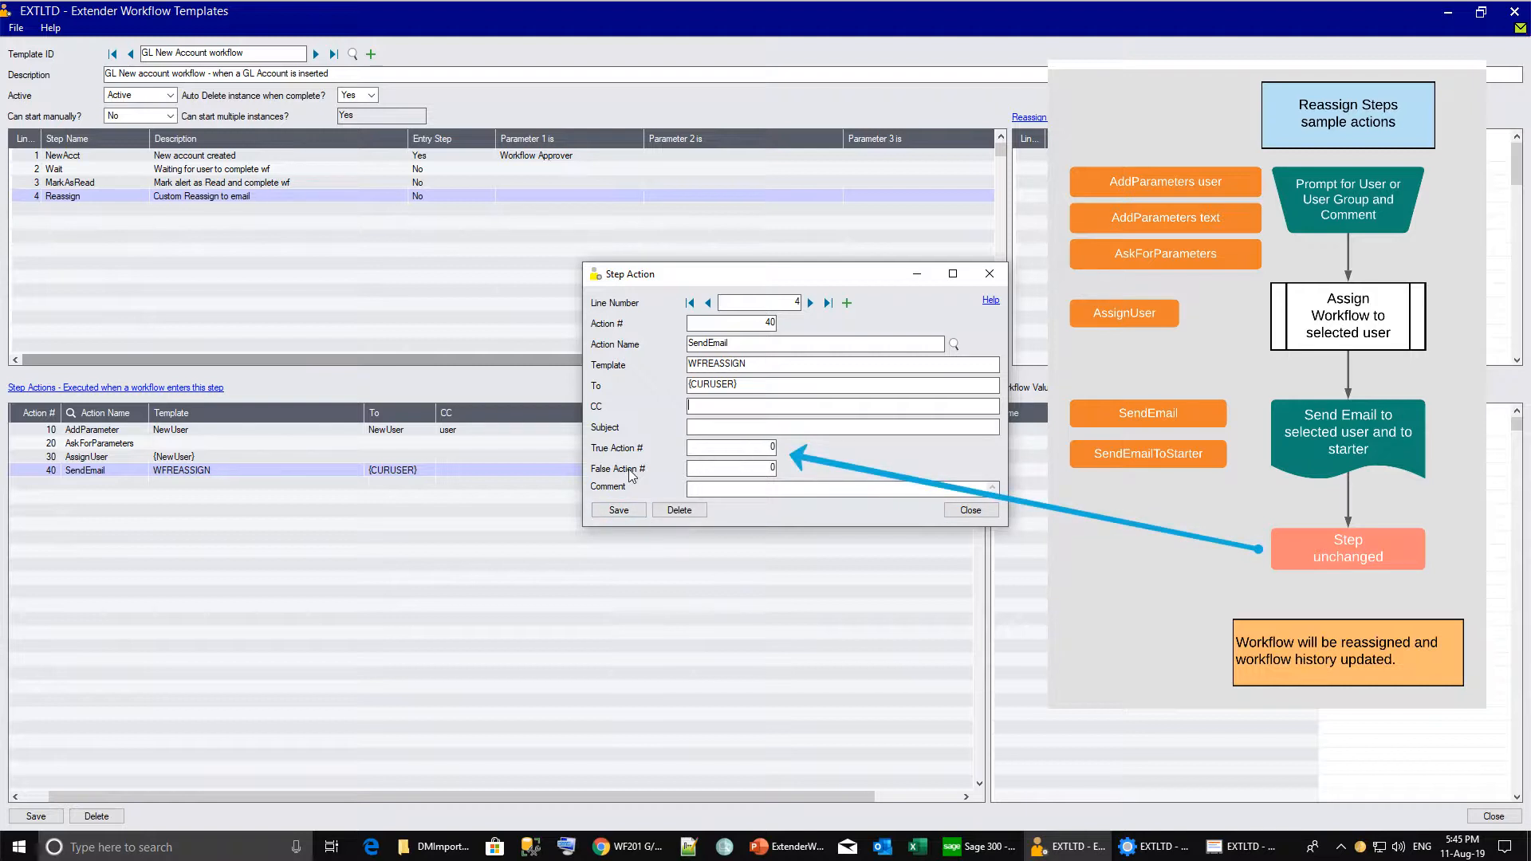
pyautogui.click(970, 511)
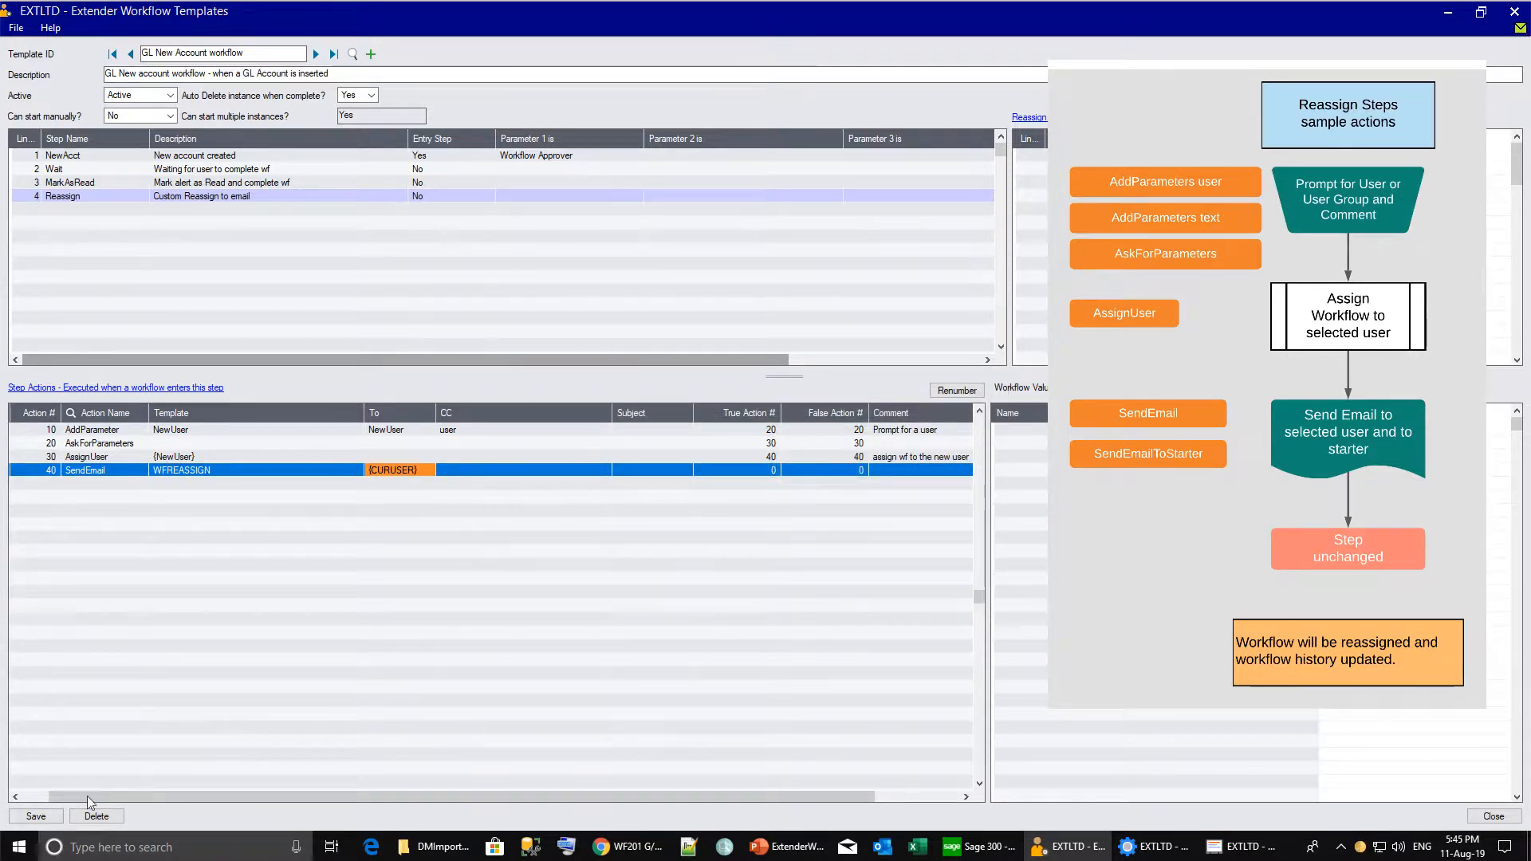
pyautogui.click(35, 815)
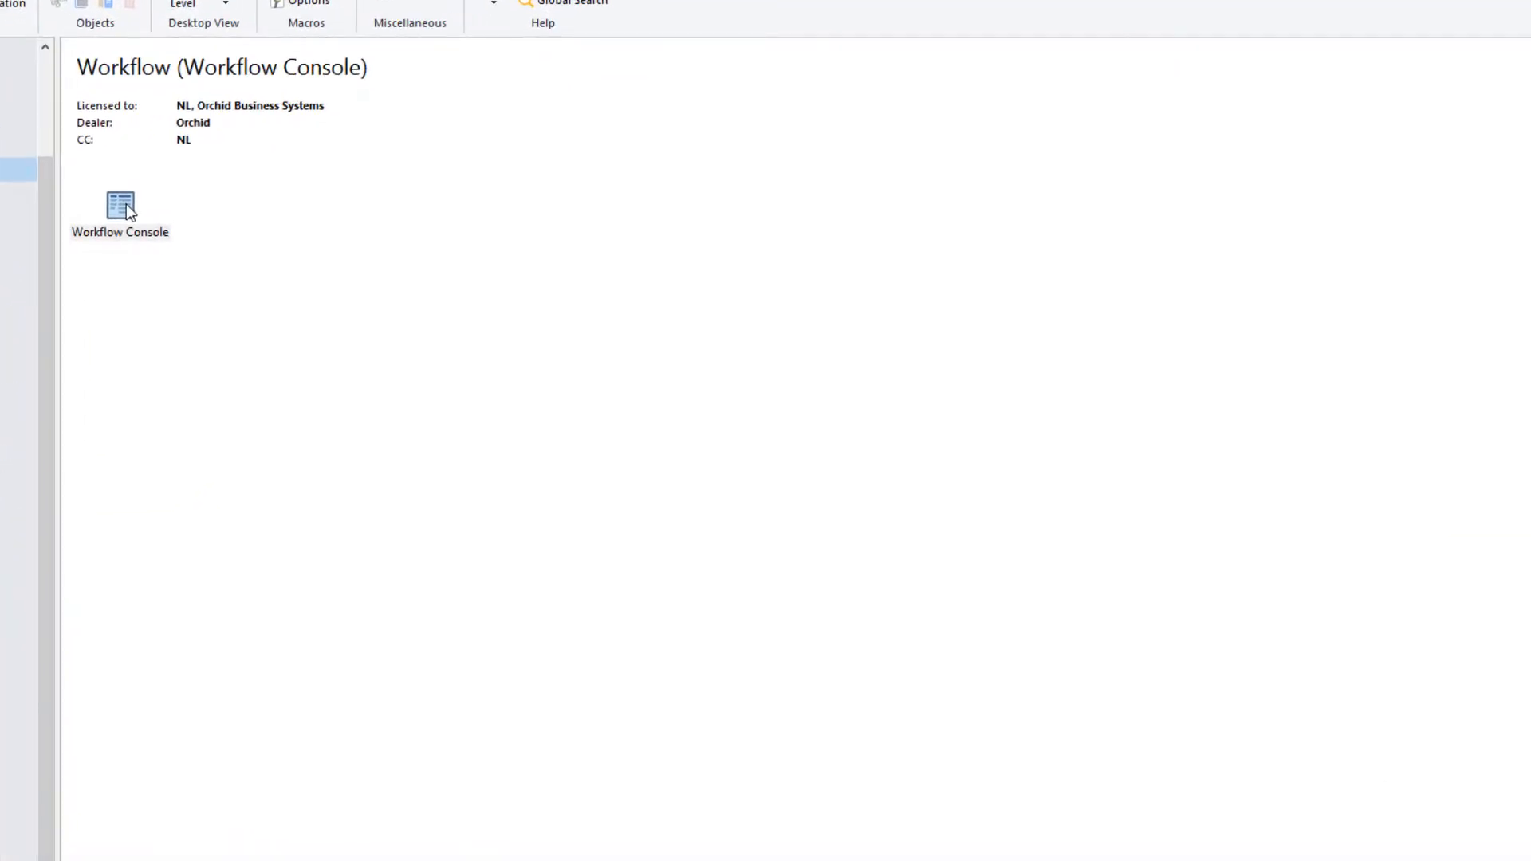
# From the Workflow Console, reassign the latest workflow to another user's login and open its History log.
pyautogui.doubleClick(187, 231)
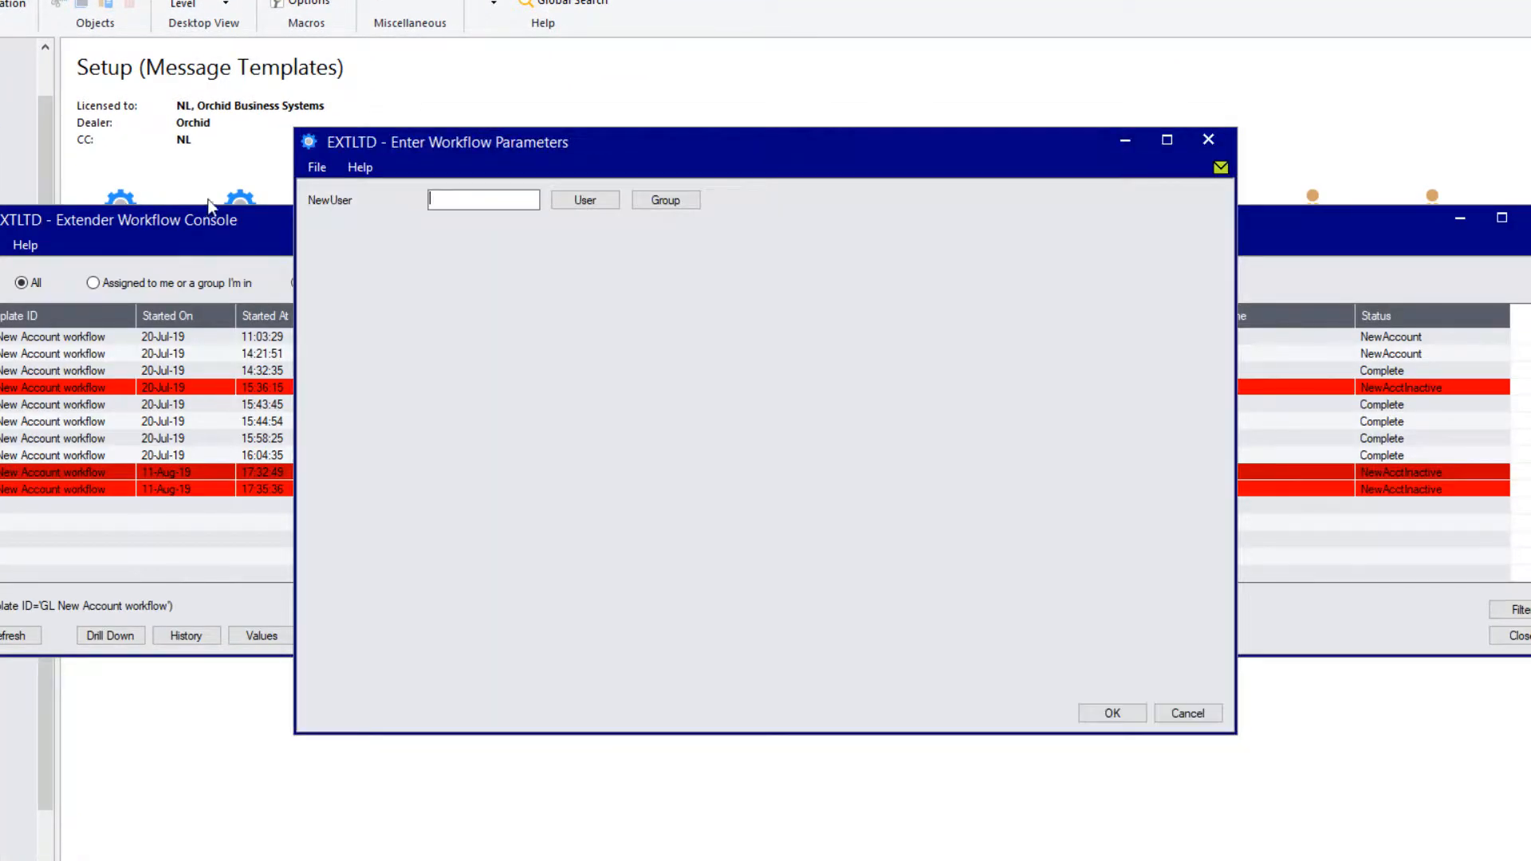
pyautogui.click(437, 195)
pyautogui.write('NATHALIE')
pyautogui.press('Tab')
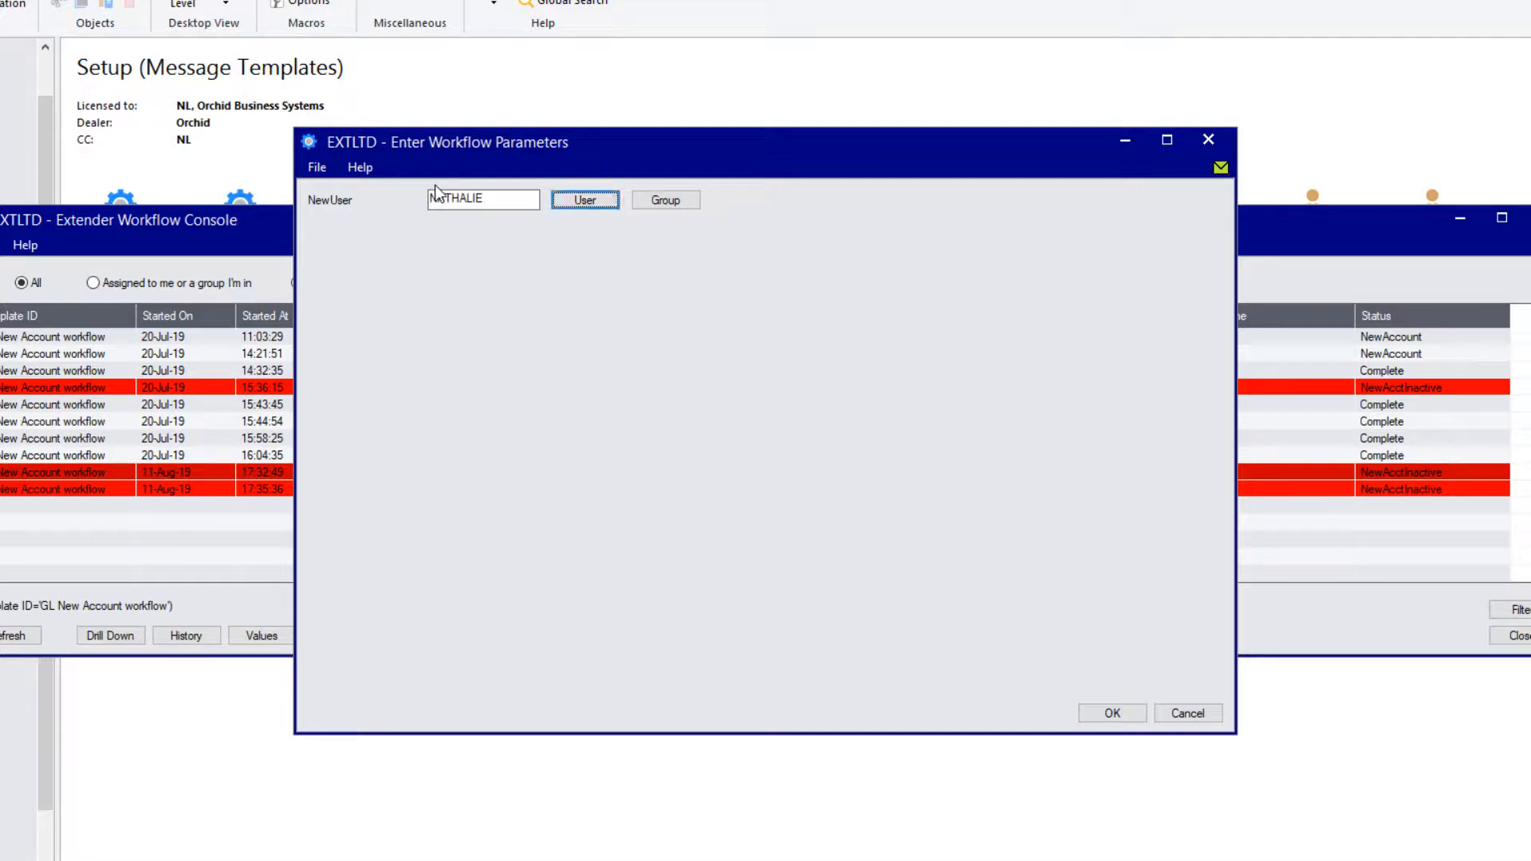
pyautogui.click(1113, 714)
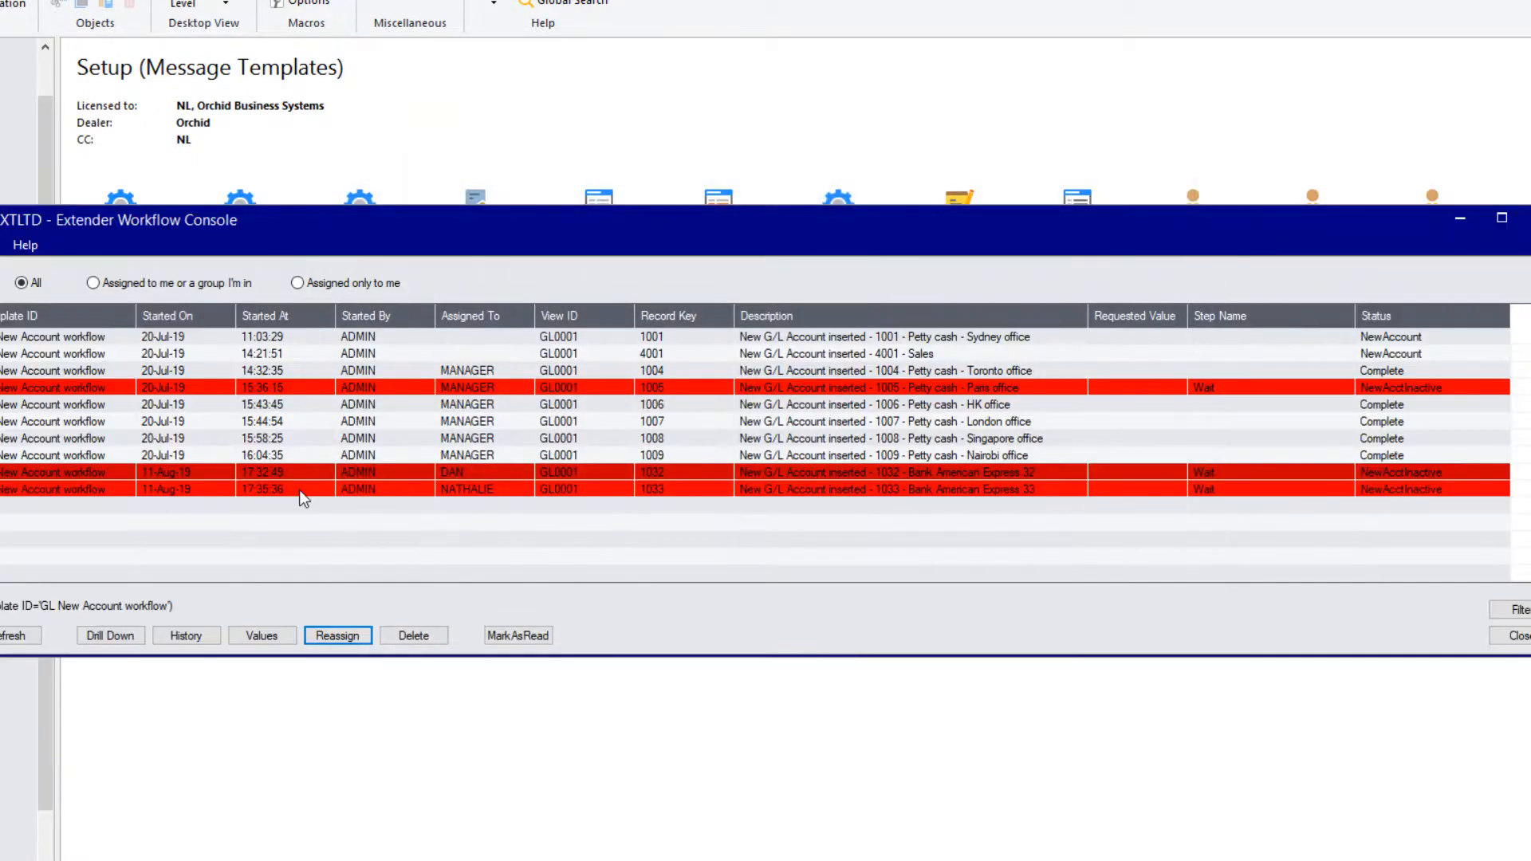
pyautogui.click(179, 635)
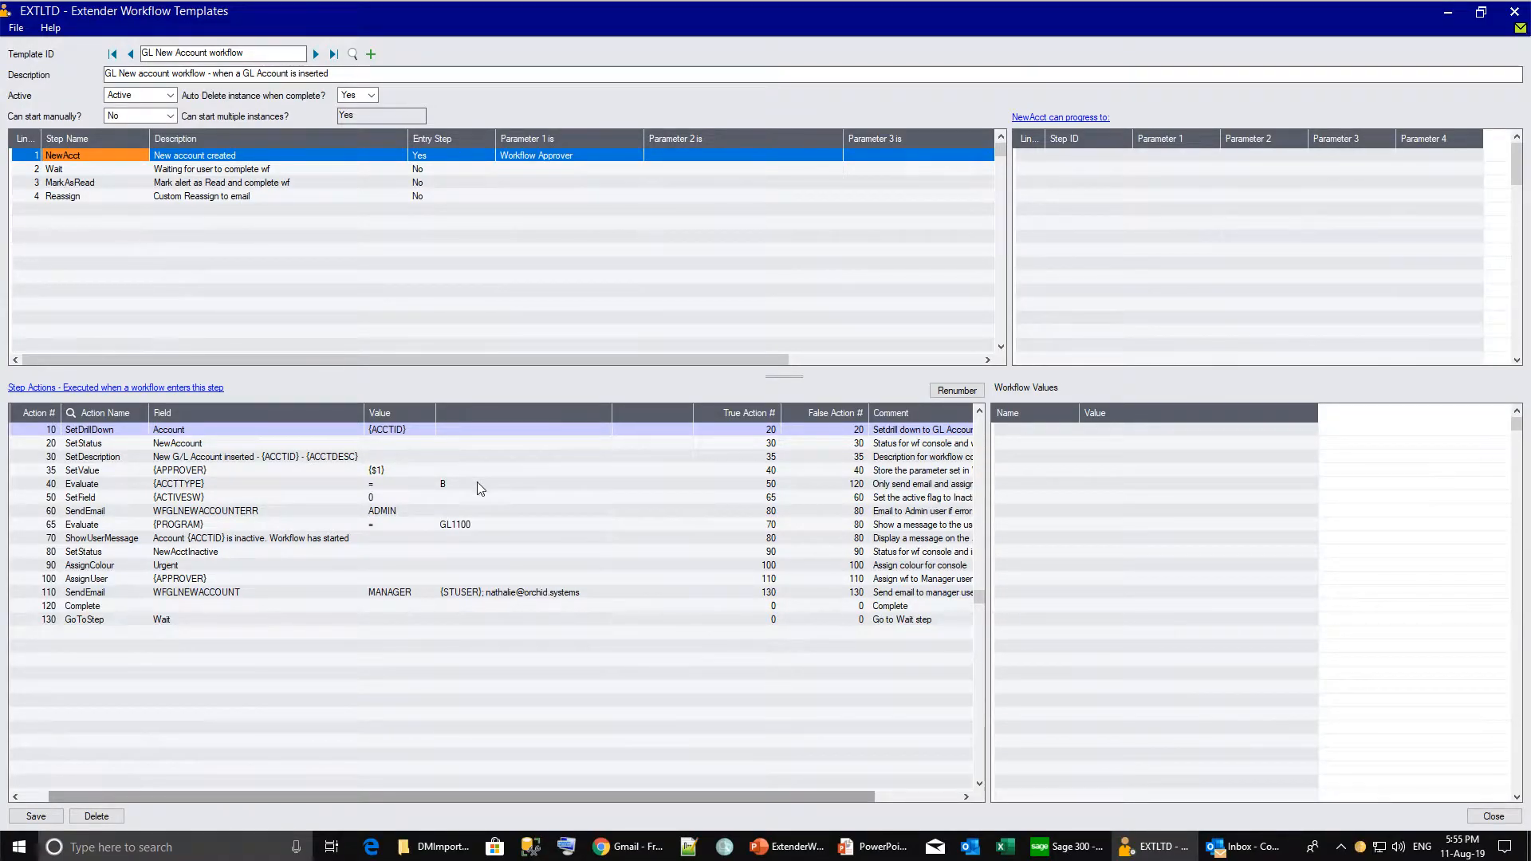
# Select NewAcct's Evaluate {PROGRAM} = GL1100 action 65 and narrow the column before True Action #.
pyautogui.click(184, 526)
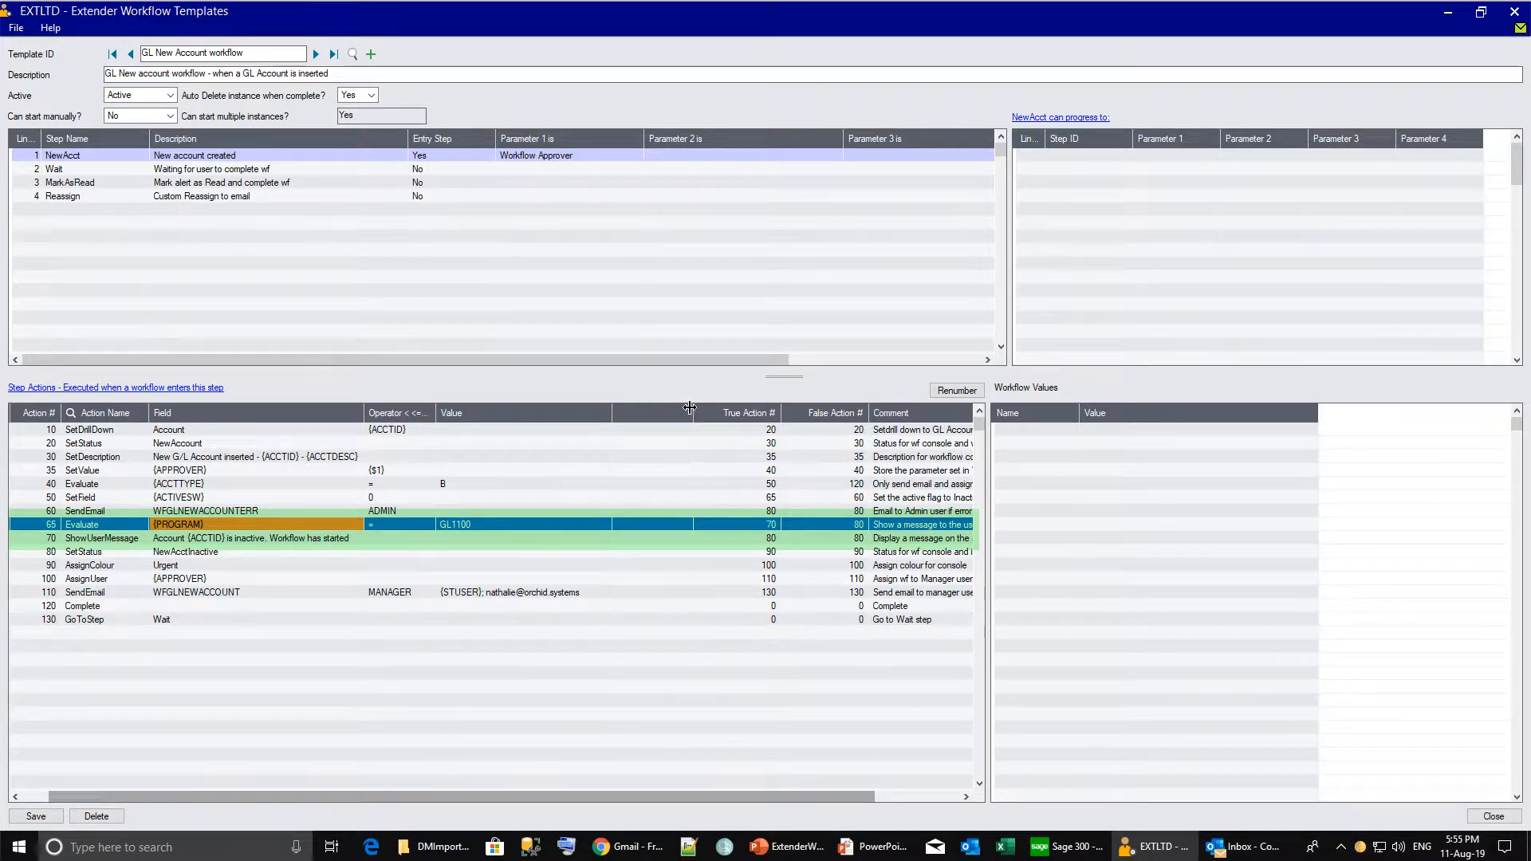
pyautogui.moveTo(686, 409); pyautogui.dragTo(638, 402)
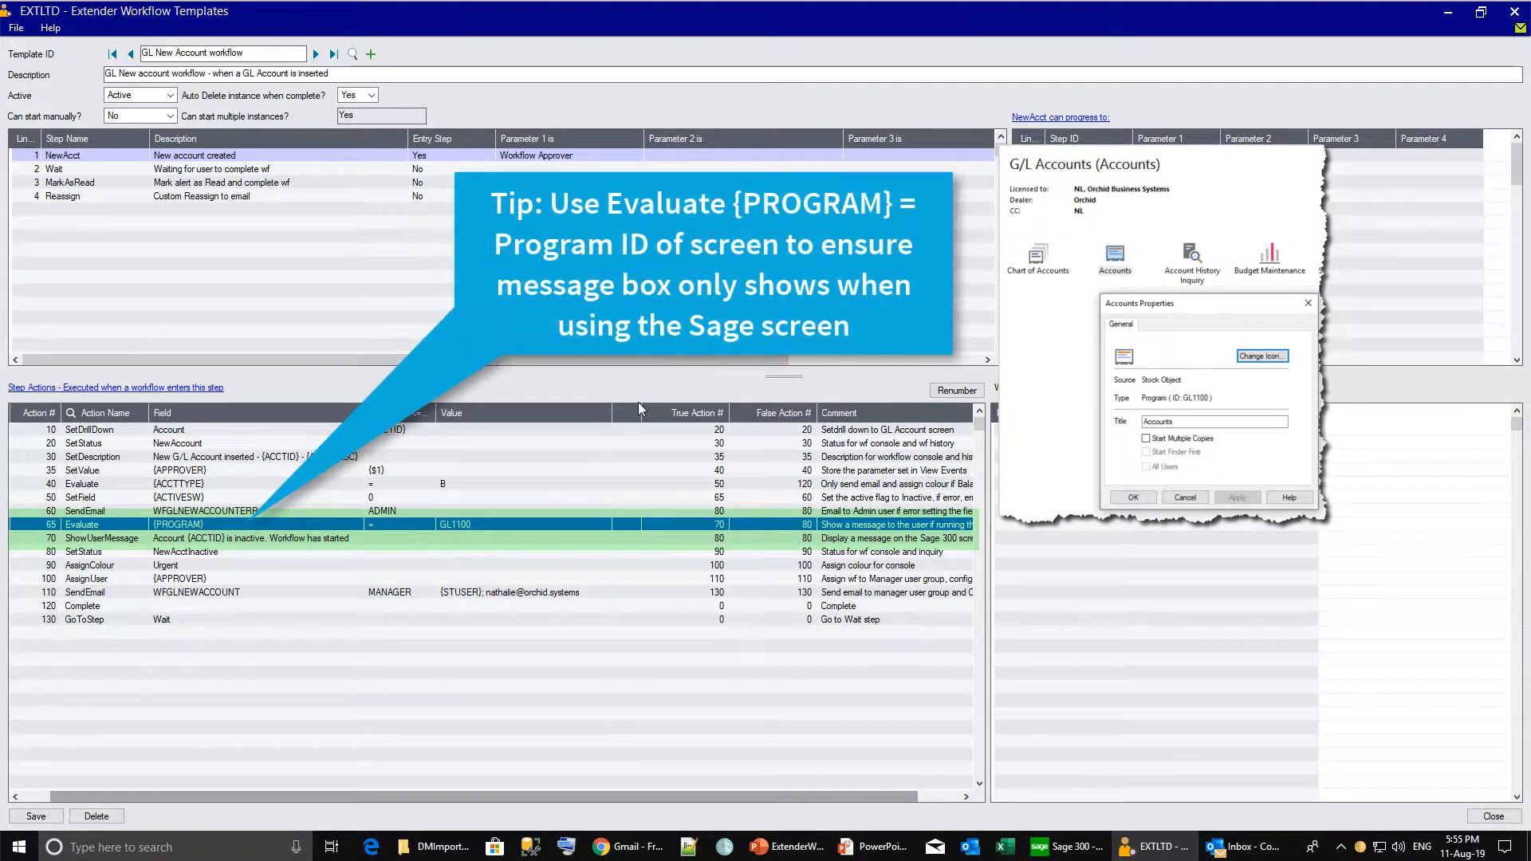
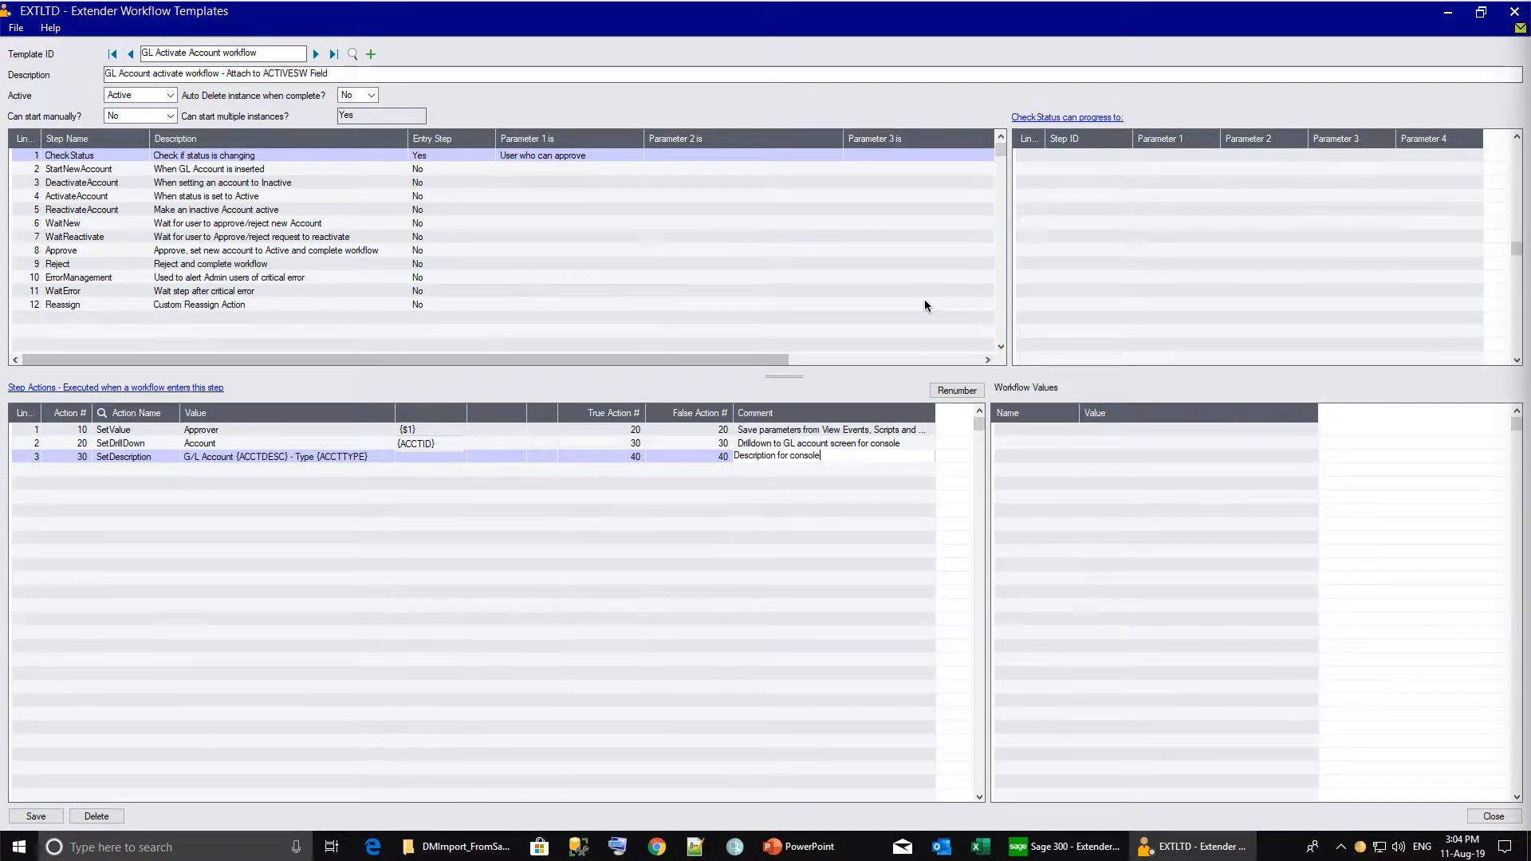
# Add IsInsert action 40 to CheckStatus, branching true to 50 and false to 60.
pyautogui.press('Insert')
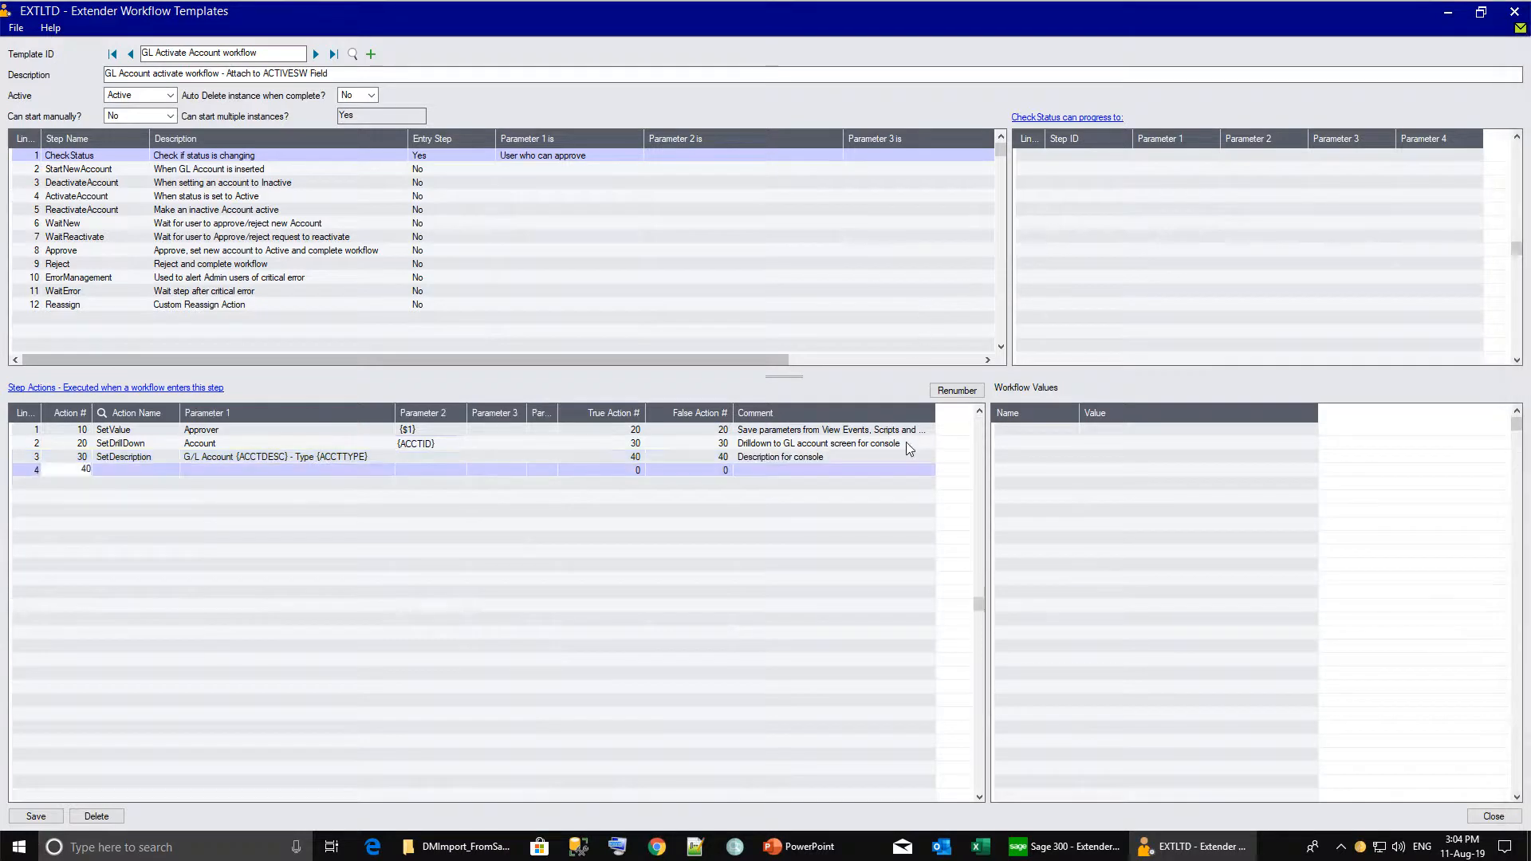
pyautogui.press('Tab')
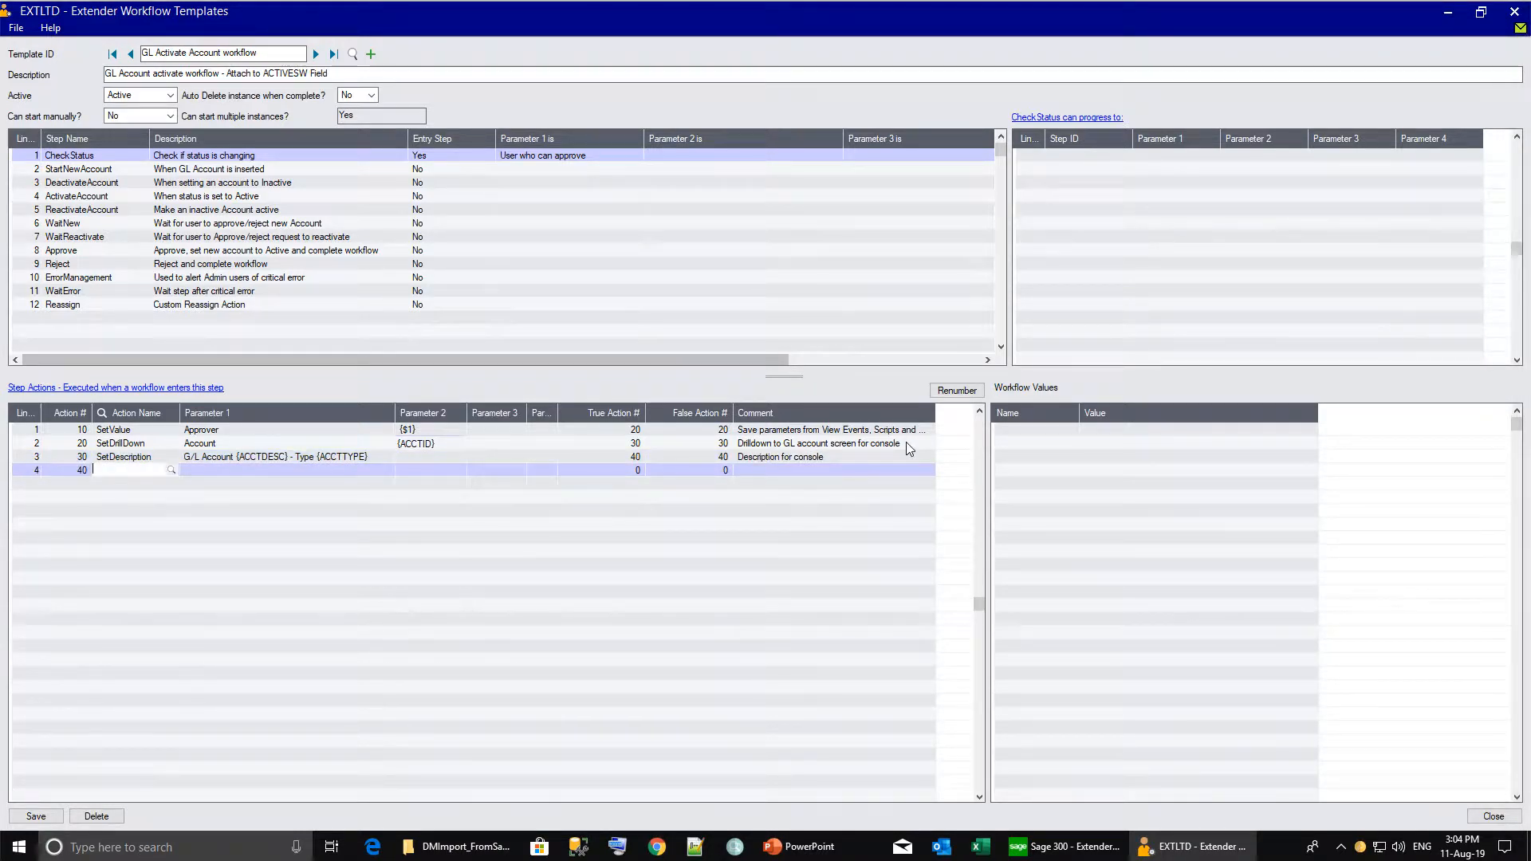
pyautogui.click(169, 471)
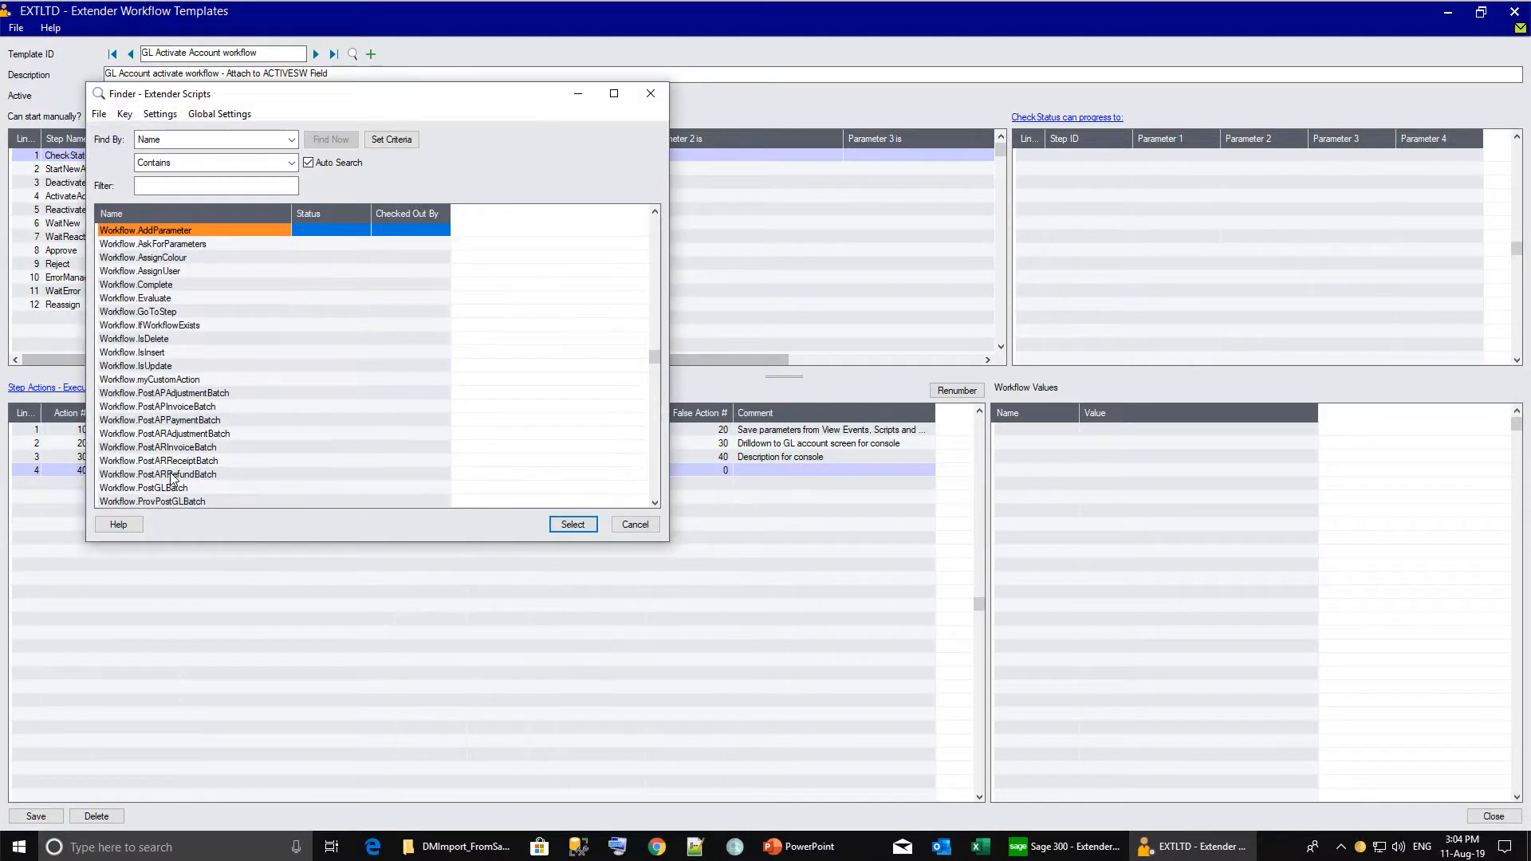
pyautogui.doubleClick(146, 352)
pyautogui.click(234, 476)
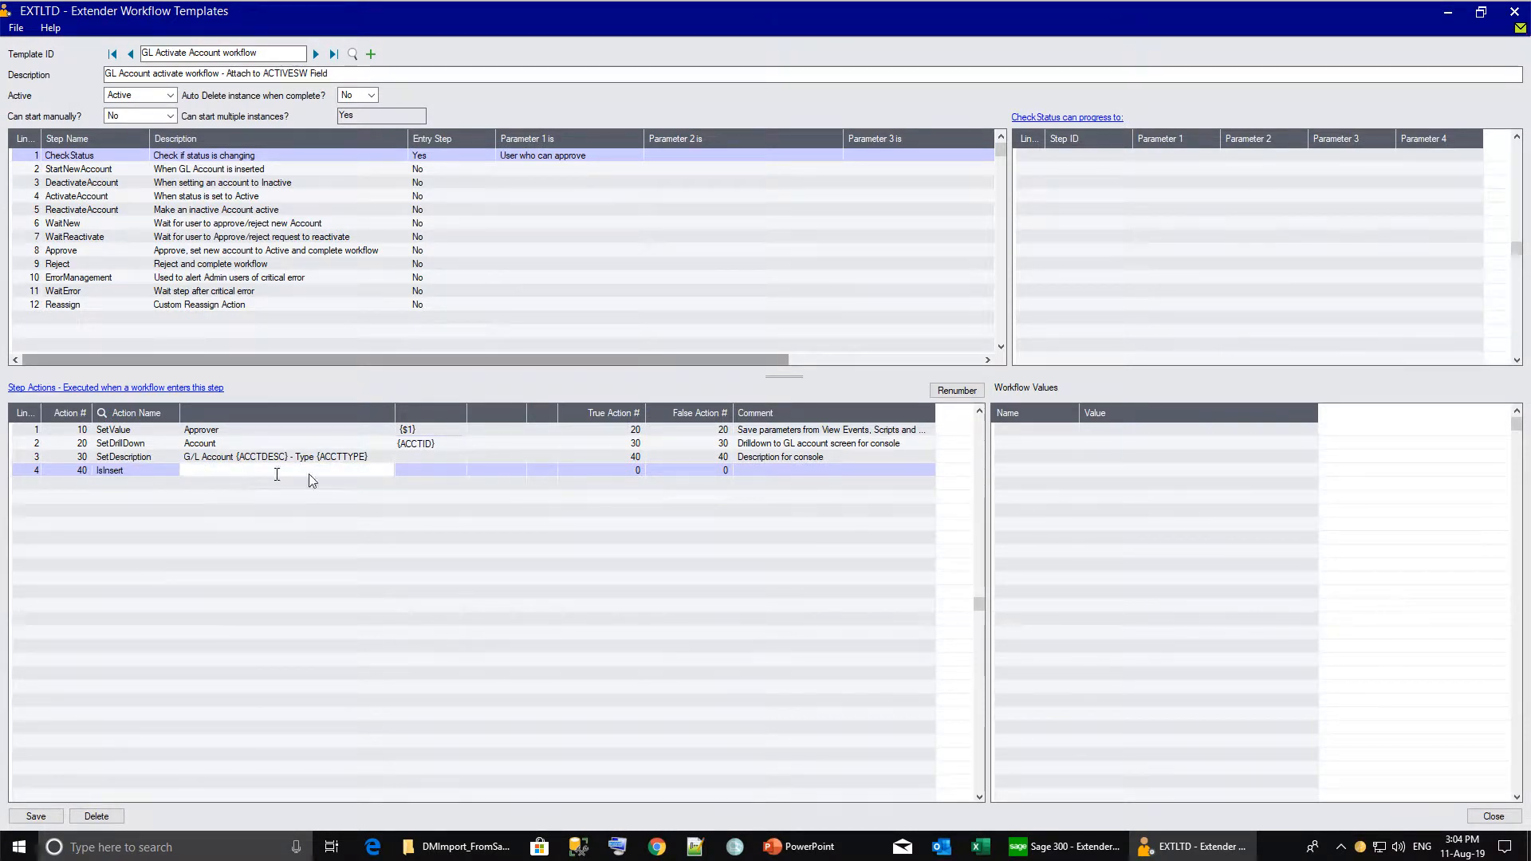
pyautogui.click(616, 470)
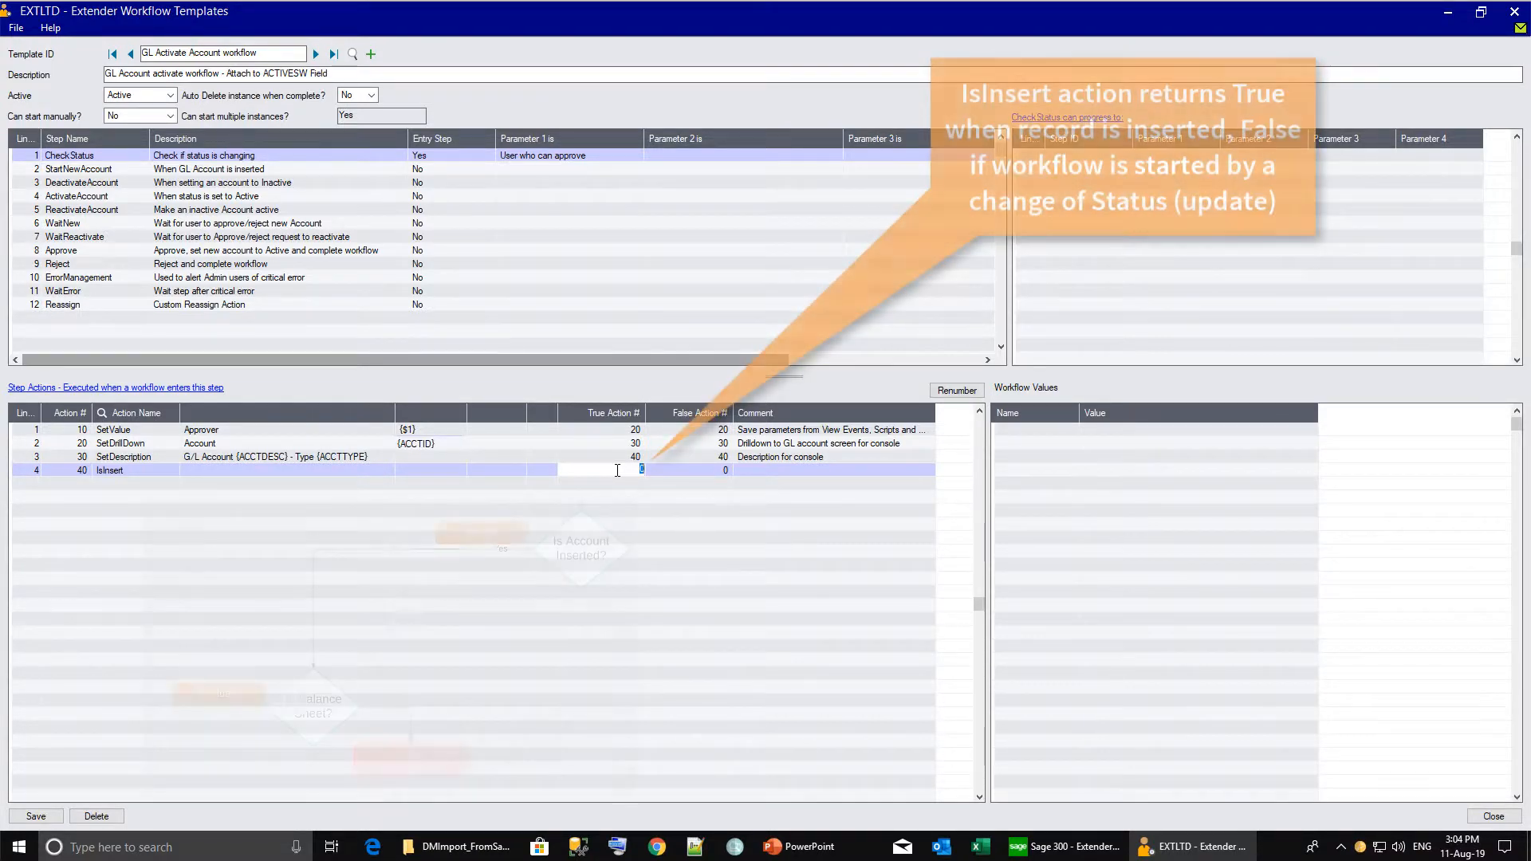
pyautogui.write('5')
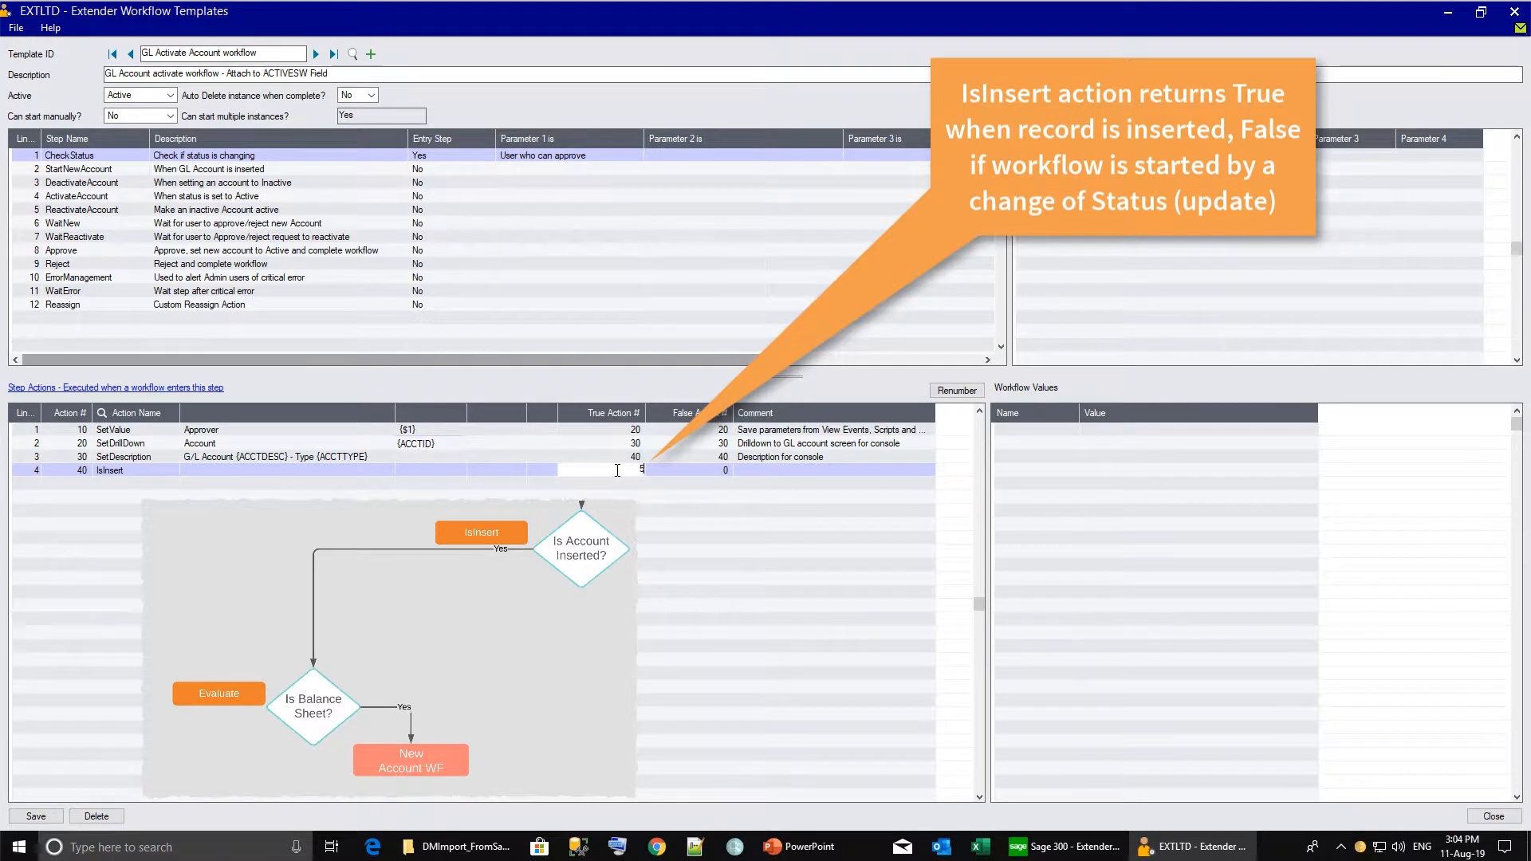
pyautogui.press('Tab')
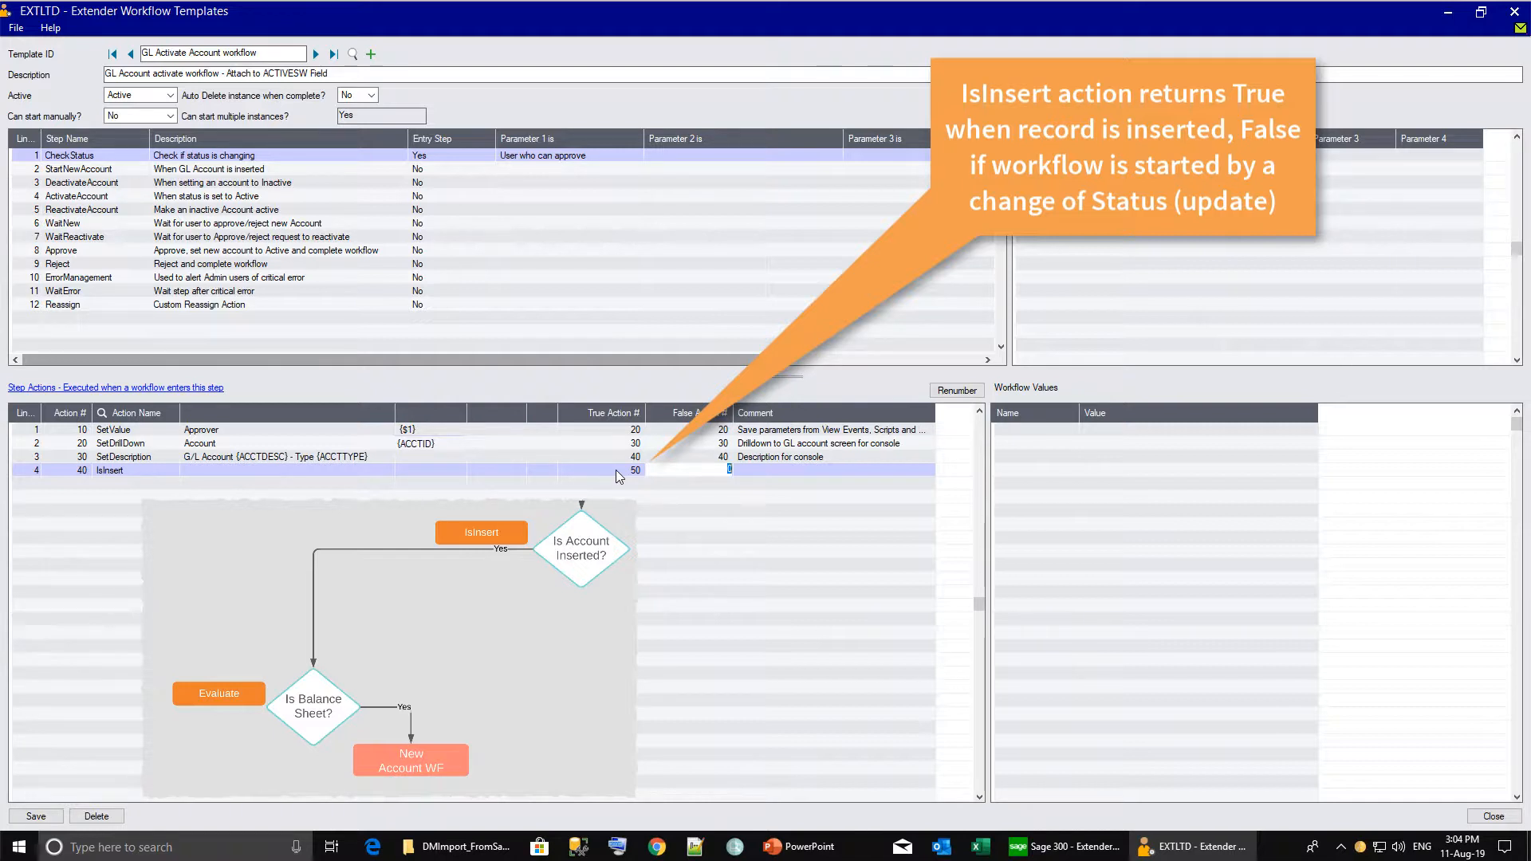
pyautogui.write('60')
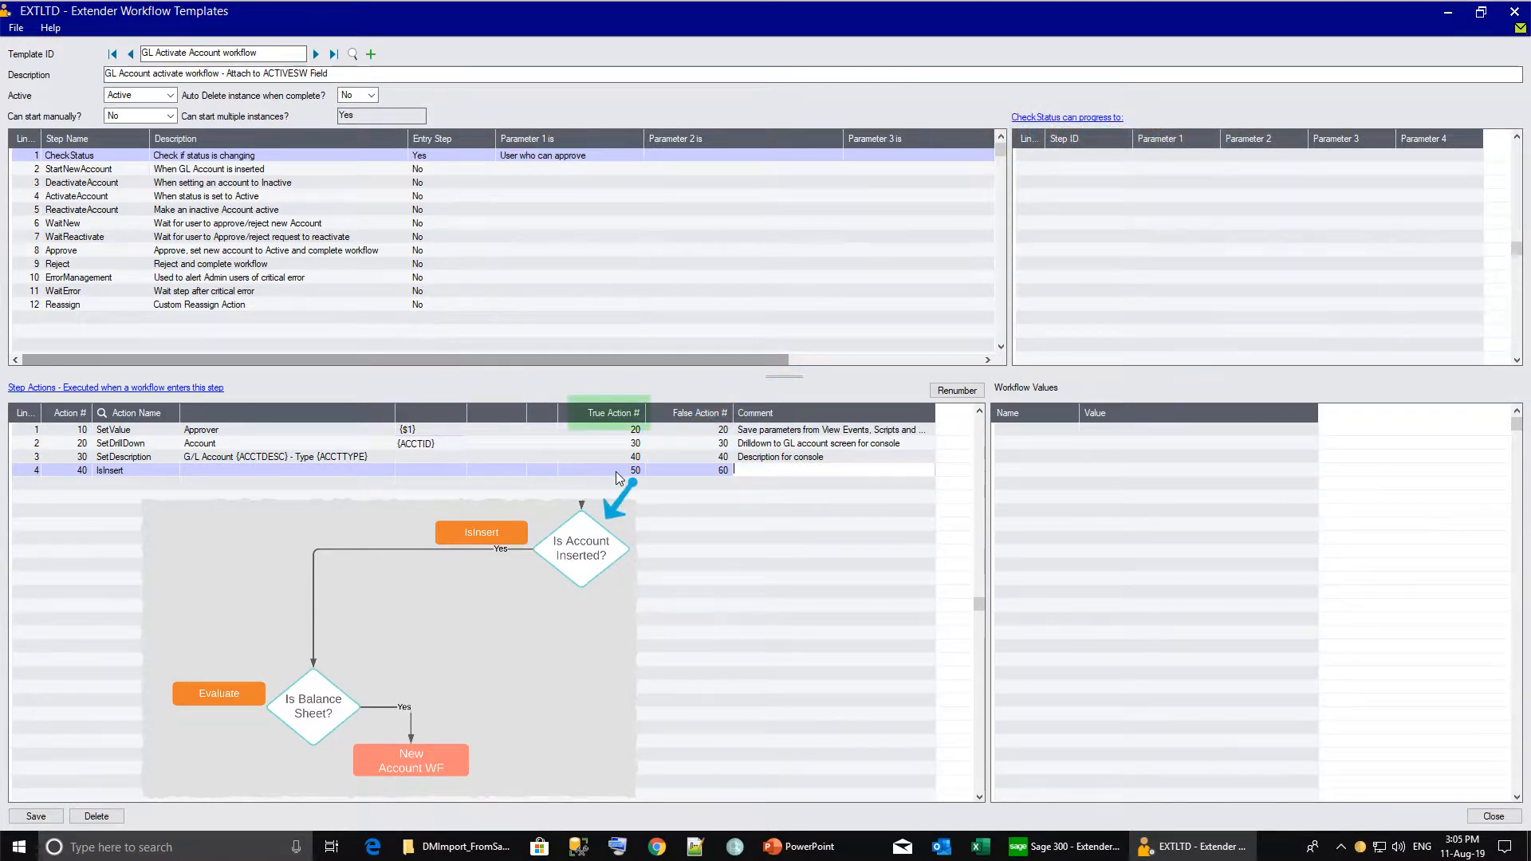
pyautogui.press('Tab')
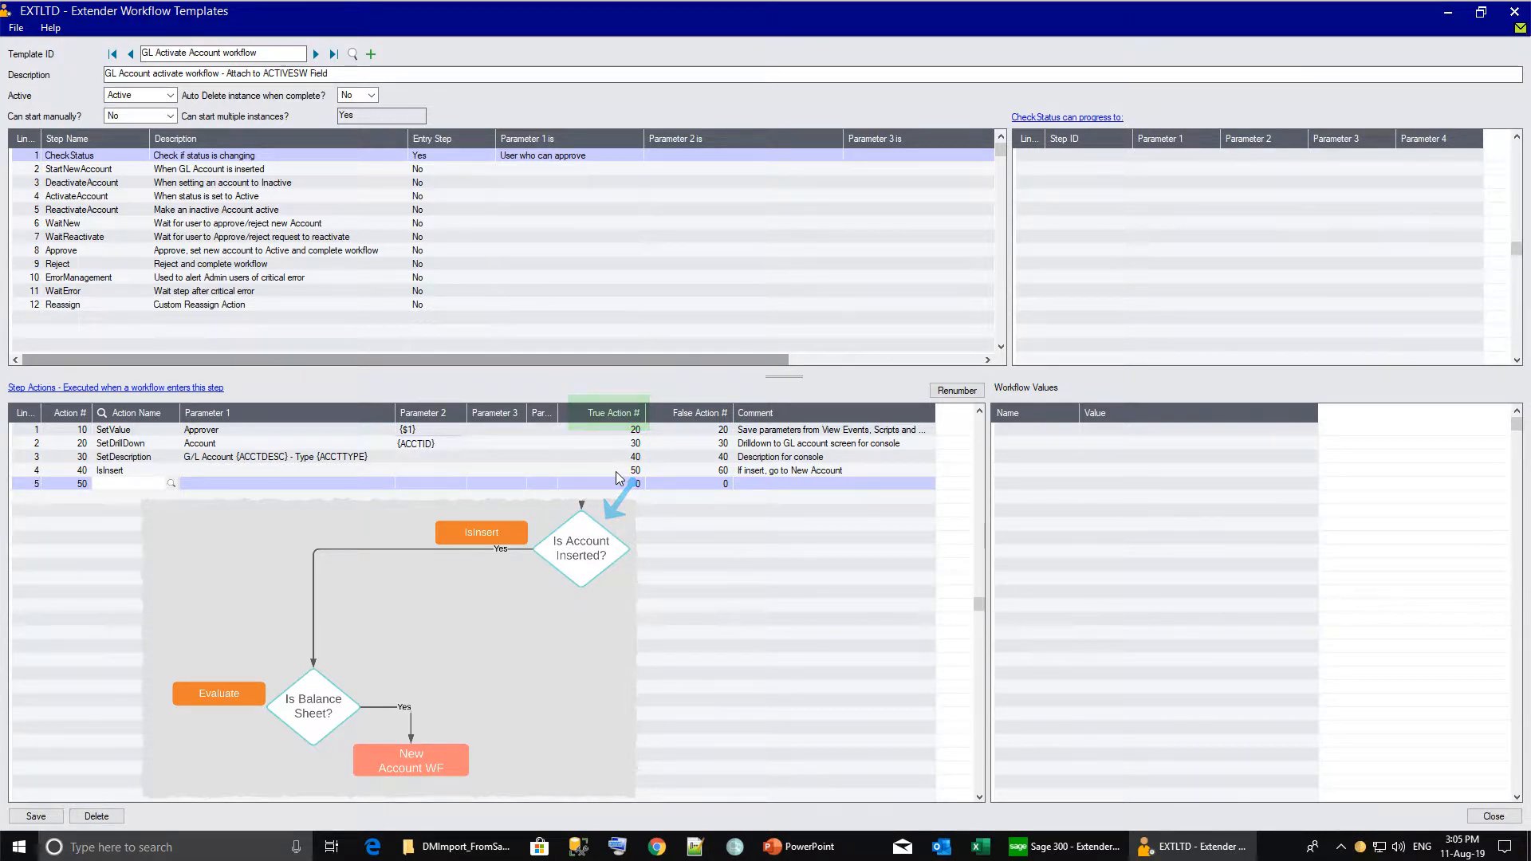
# Add GoToStep action 50 targeting the StartNewAccount step.
pyautogui.write('GoToStep')
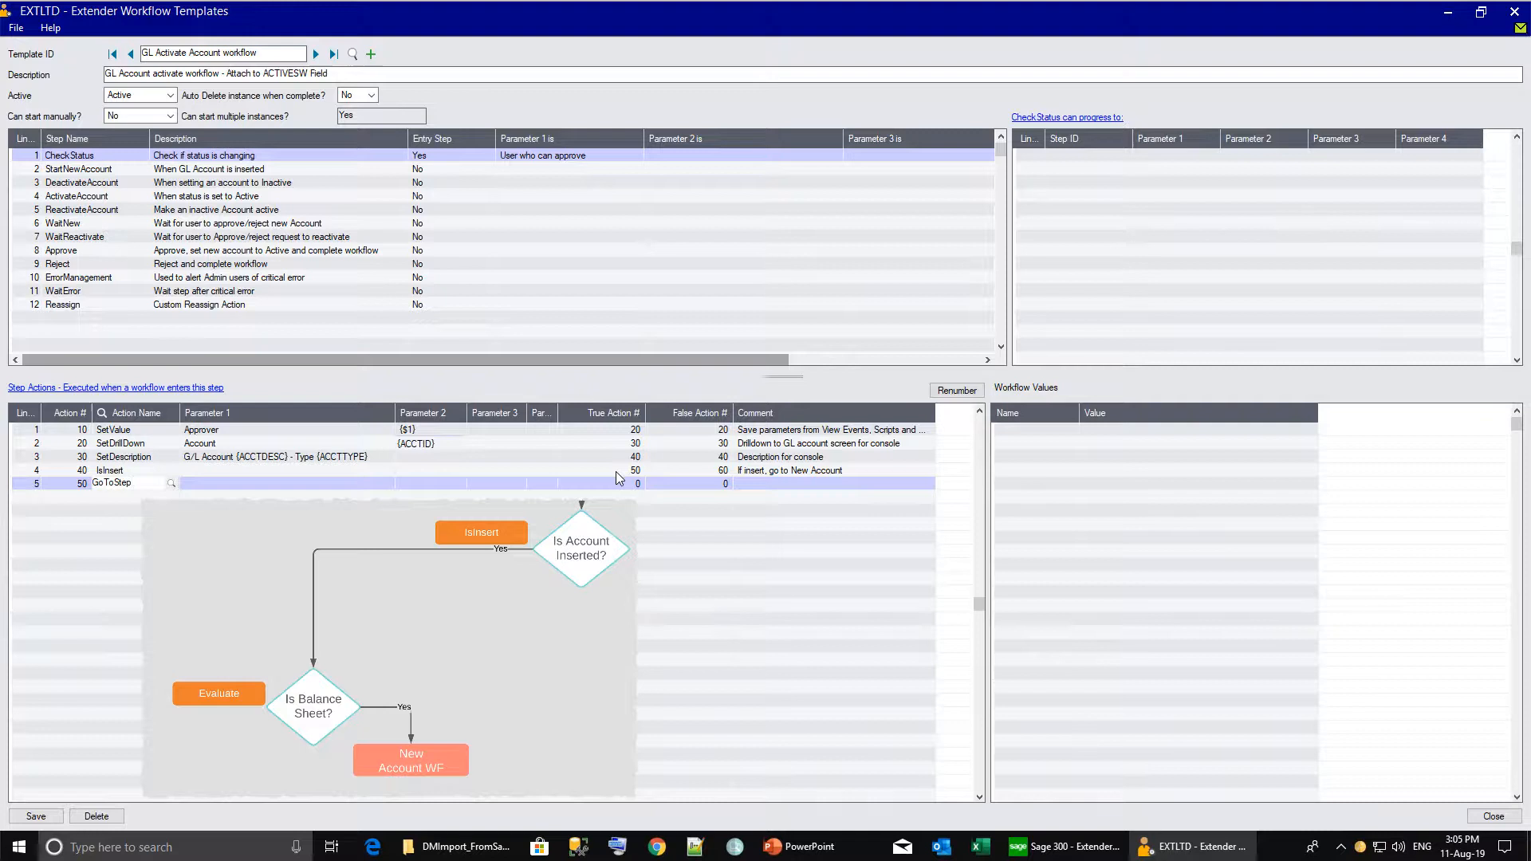
pyautogui.press('Tab')
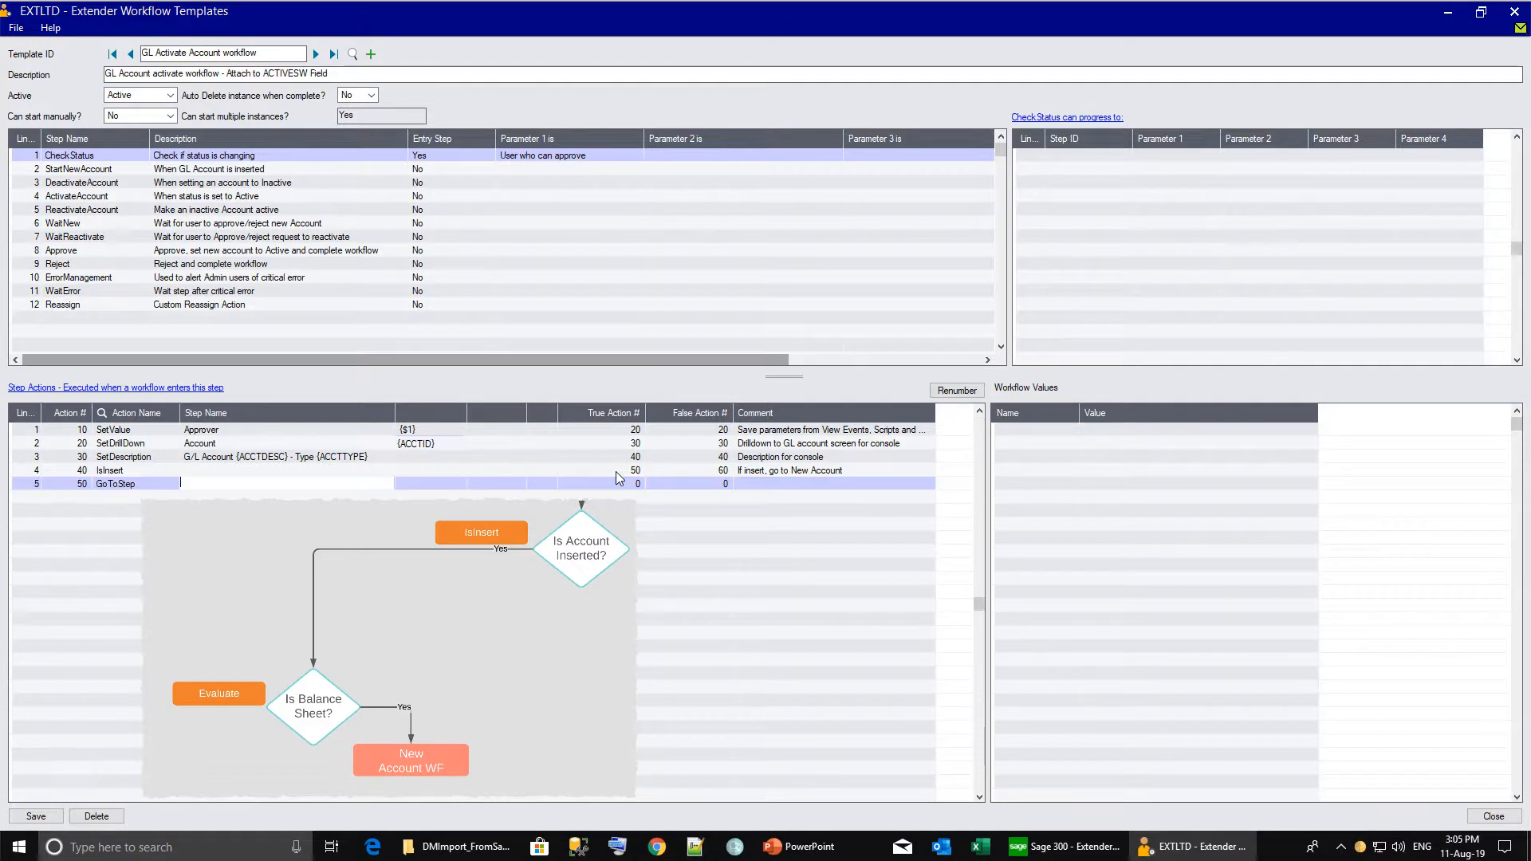
pyautogui.write('StartNewA')
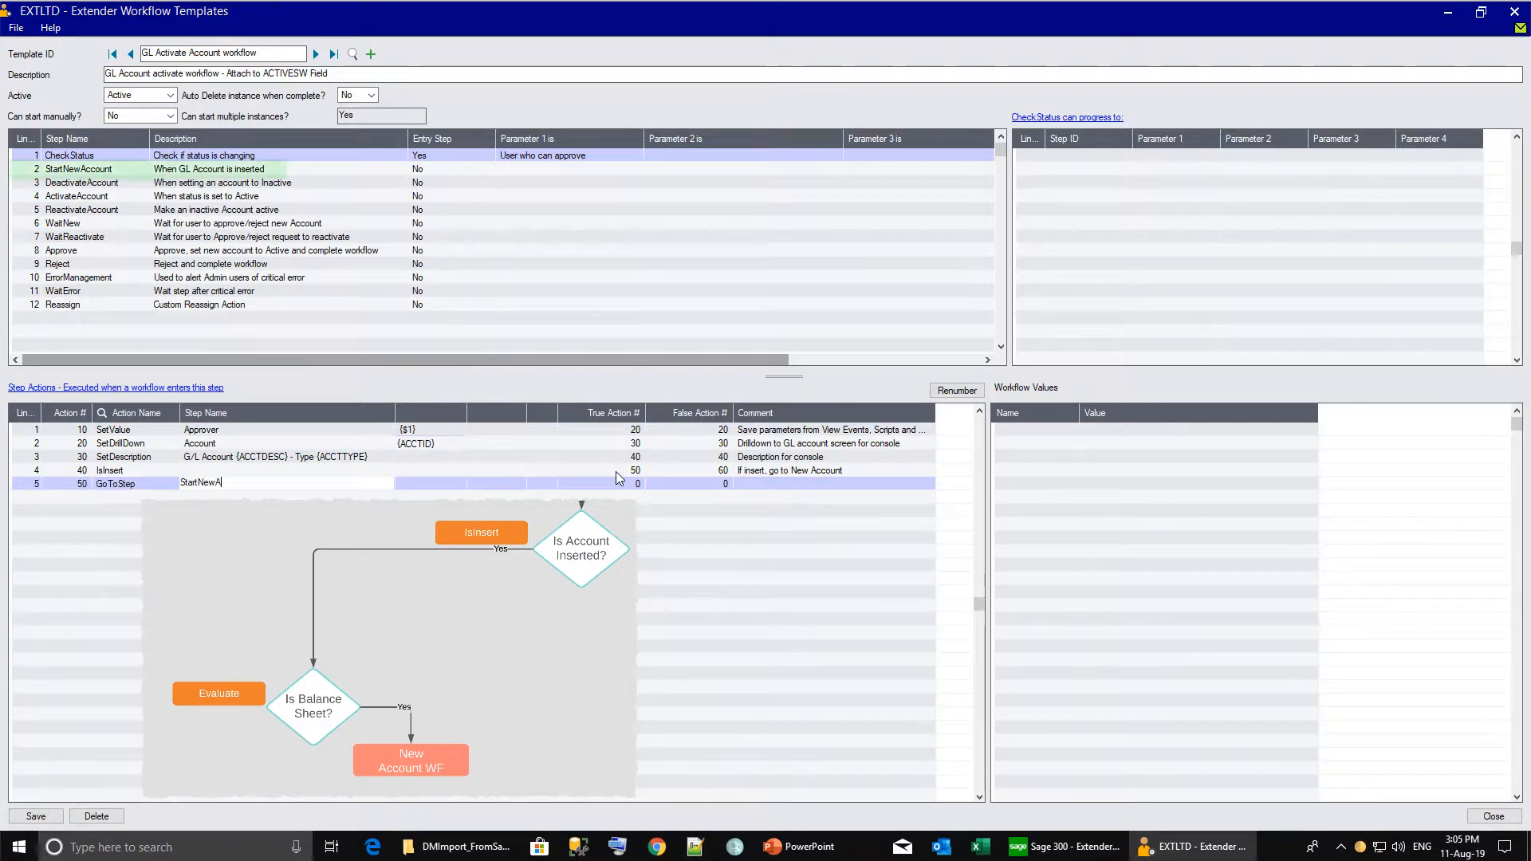
pyautogui.write('ccount')
pyautogui.press('Tab')
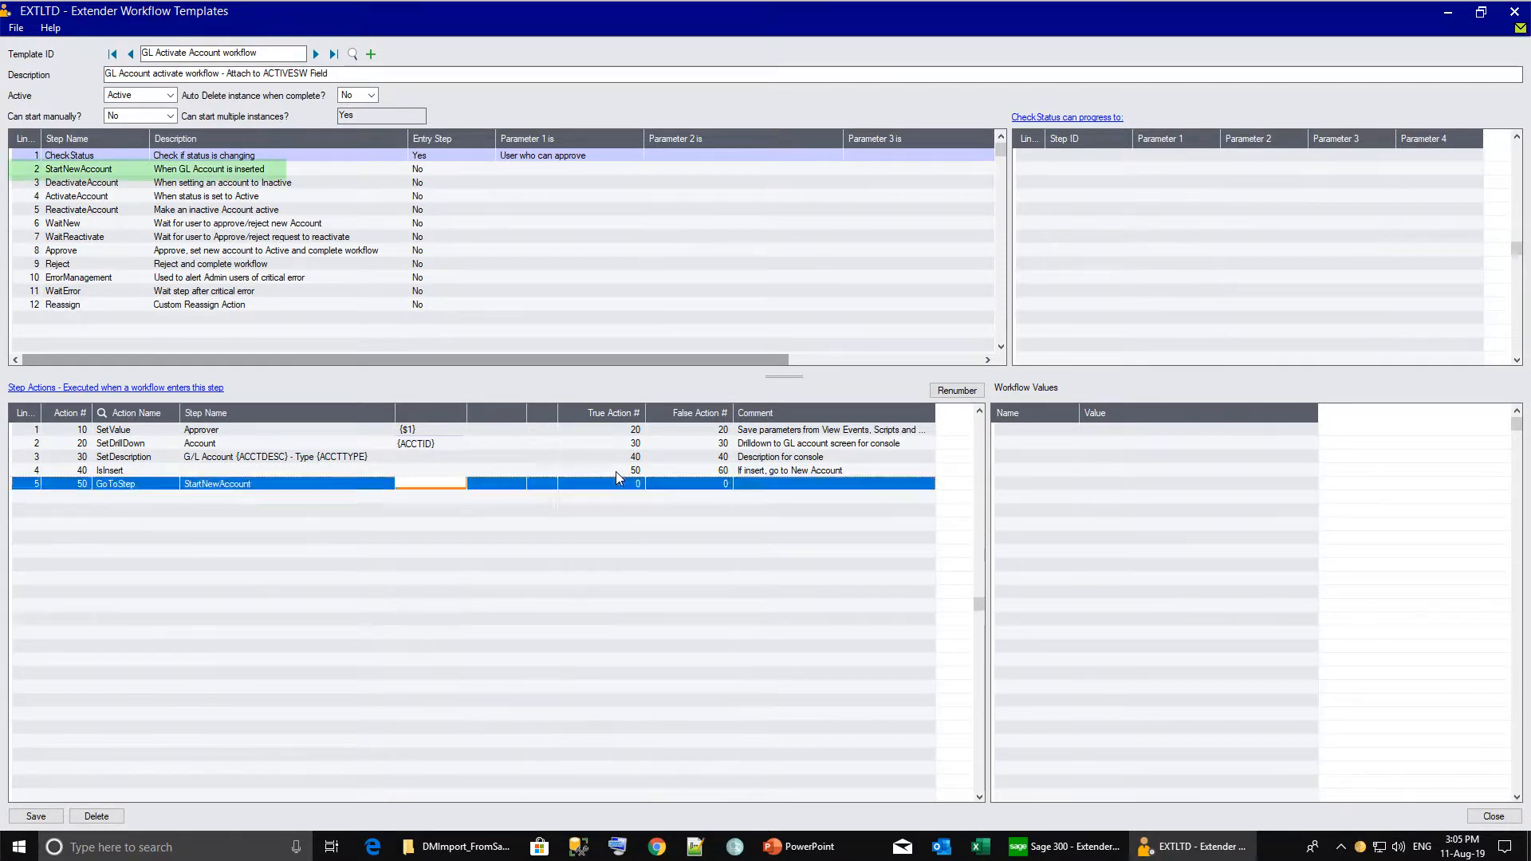
pyautogui.press('Insert')
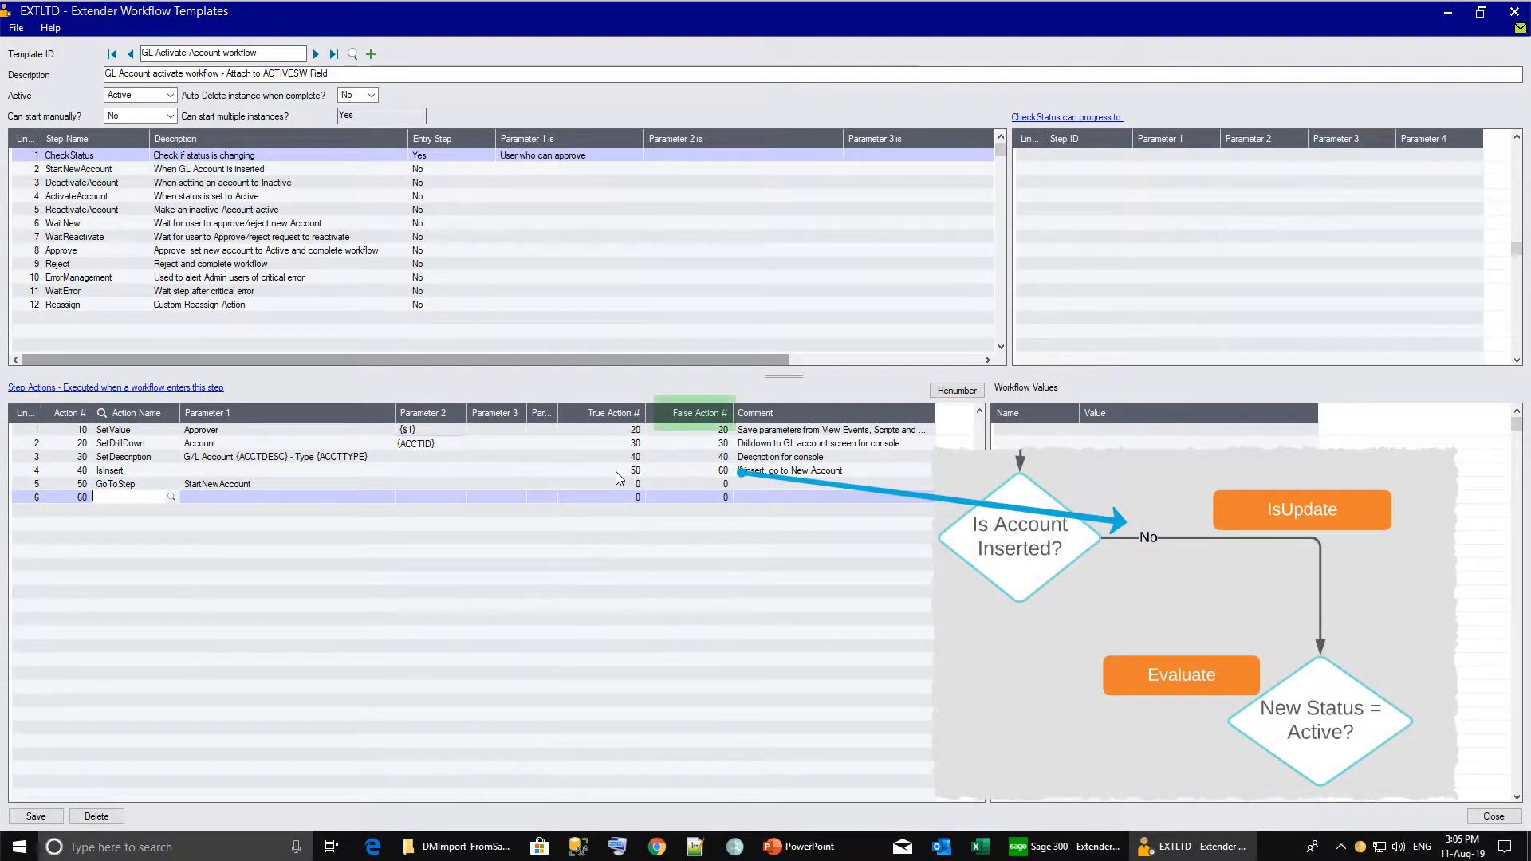
# Add IsUpdate action 60 (true 70, false 100) commented 'If update, check the requested status'.
pyautogui.write('IsUpd')
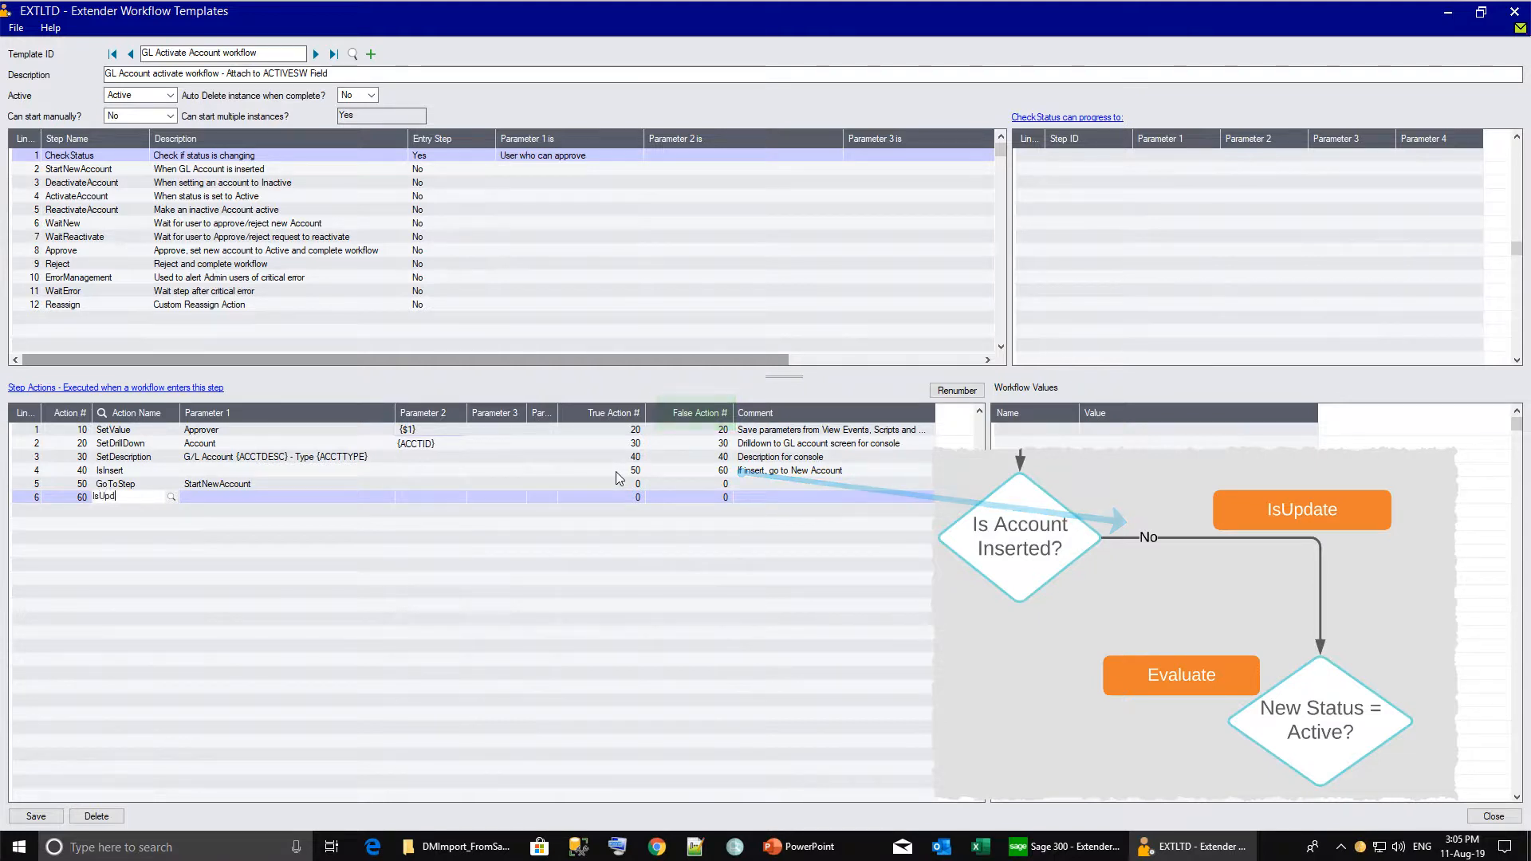
pyautogui.write('ate')
pyautogui.press('Tab')
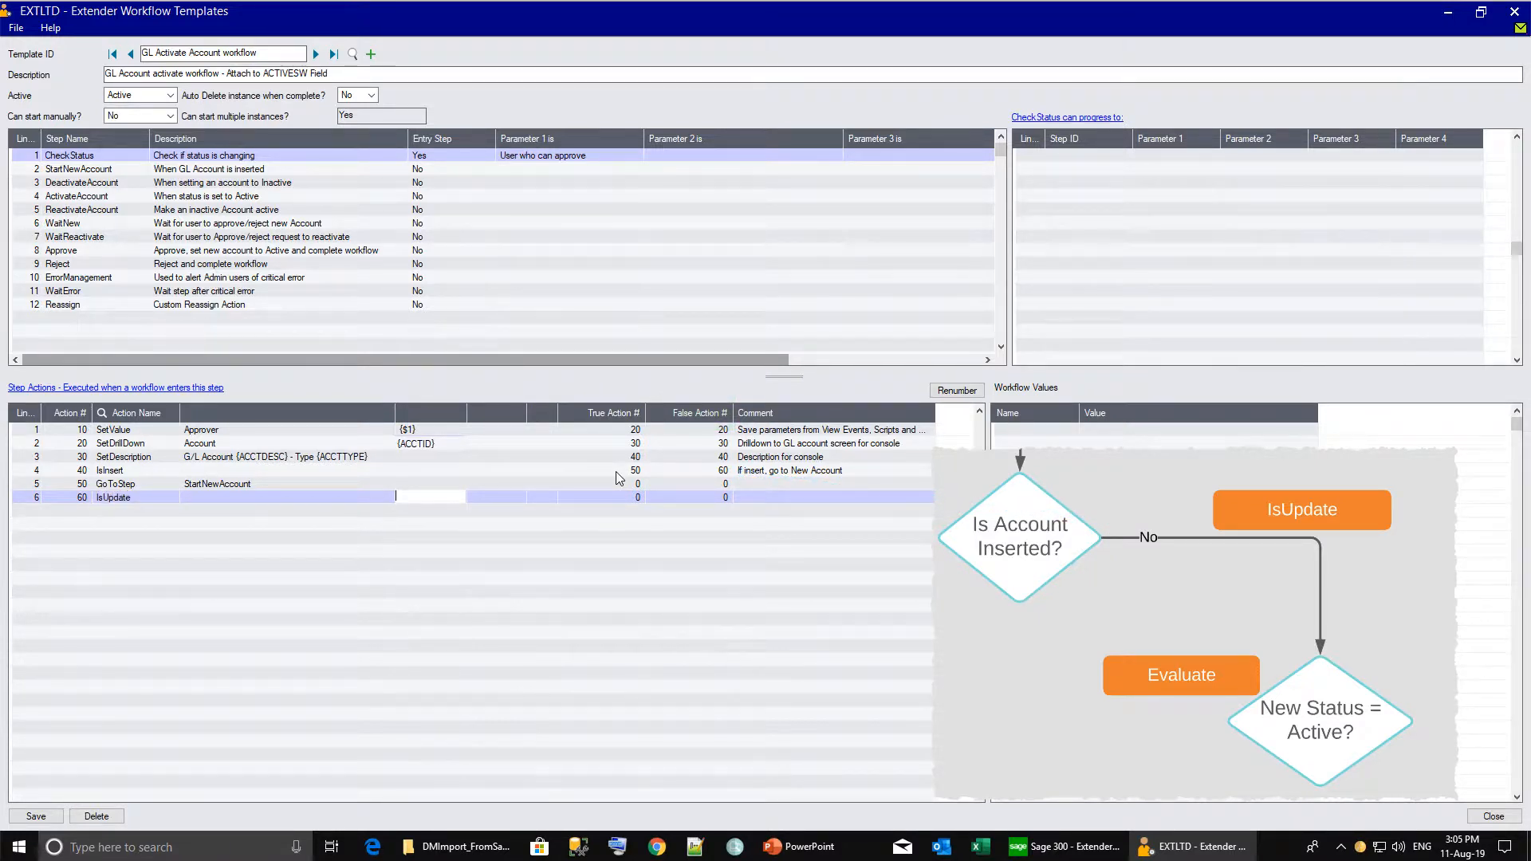
pyautogui.press('Tab')
pyautogui.press('Tab')
pyautogui.press('Tab')
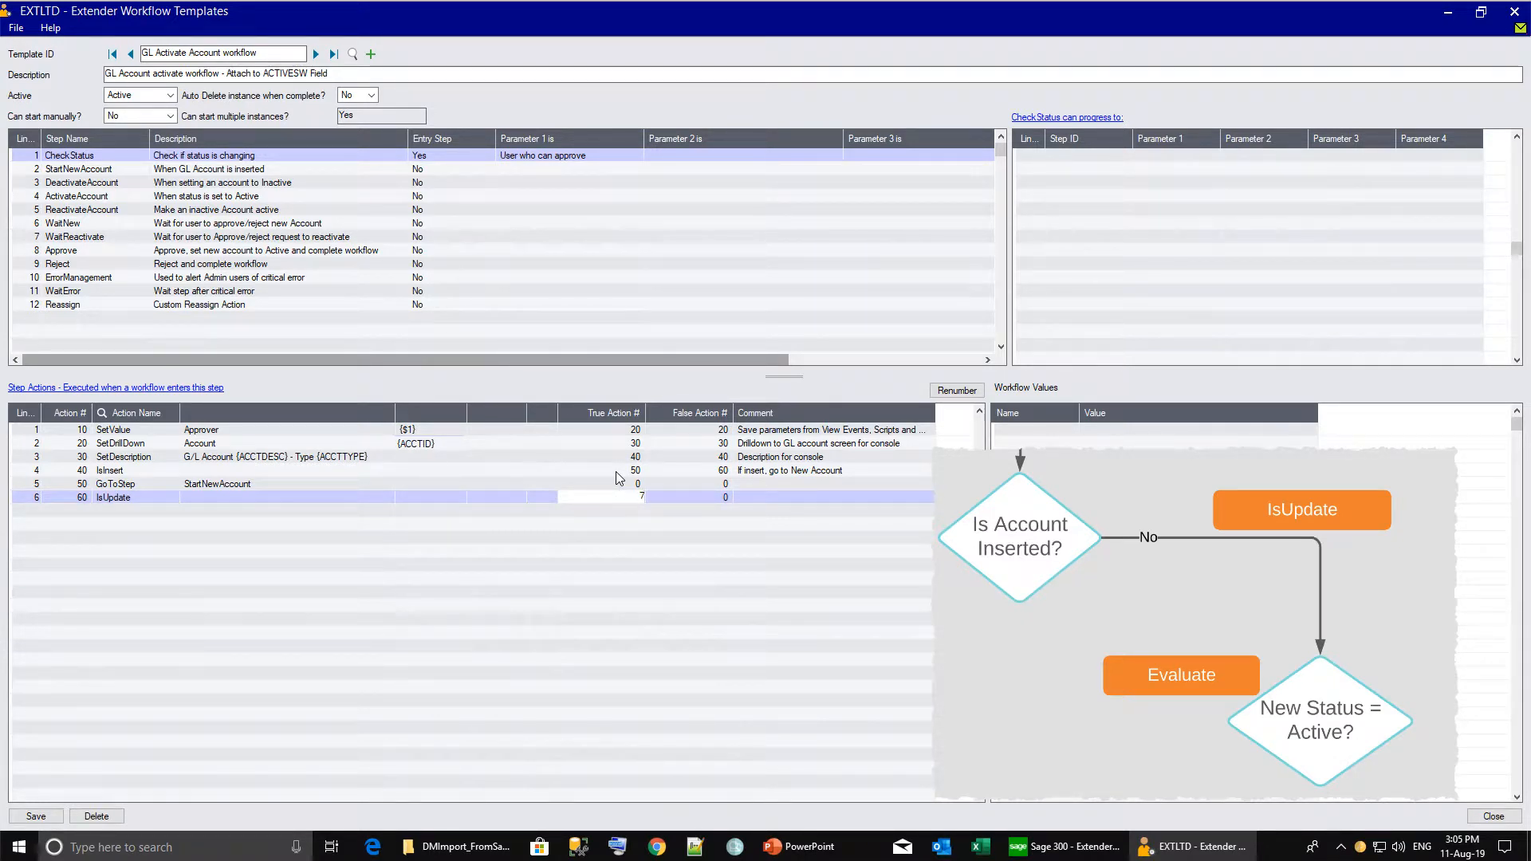
pyautogui.write('70')
pyautogui.press('Tab')
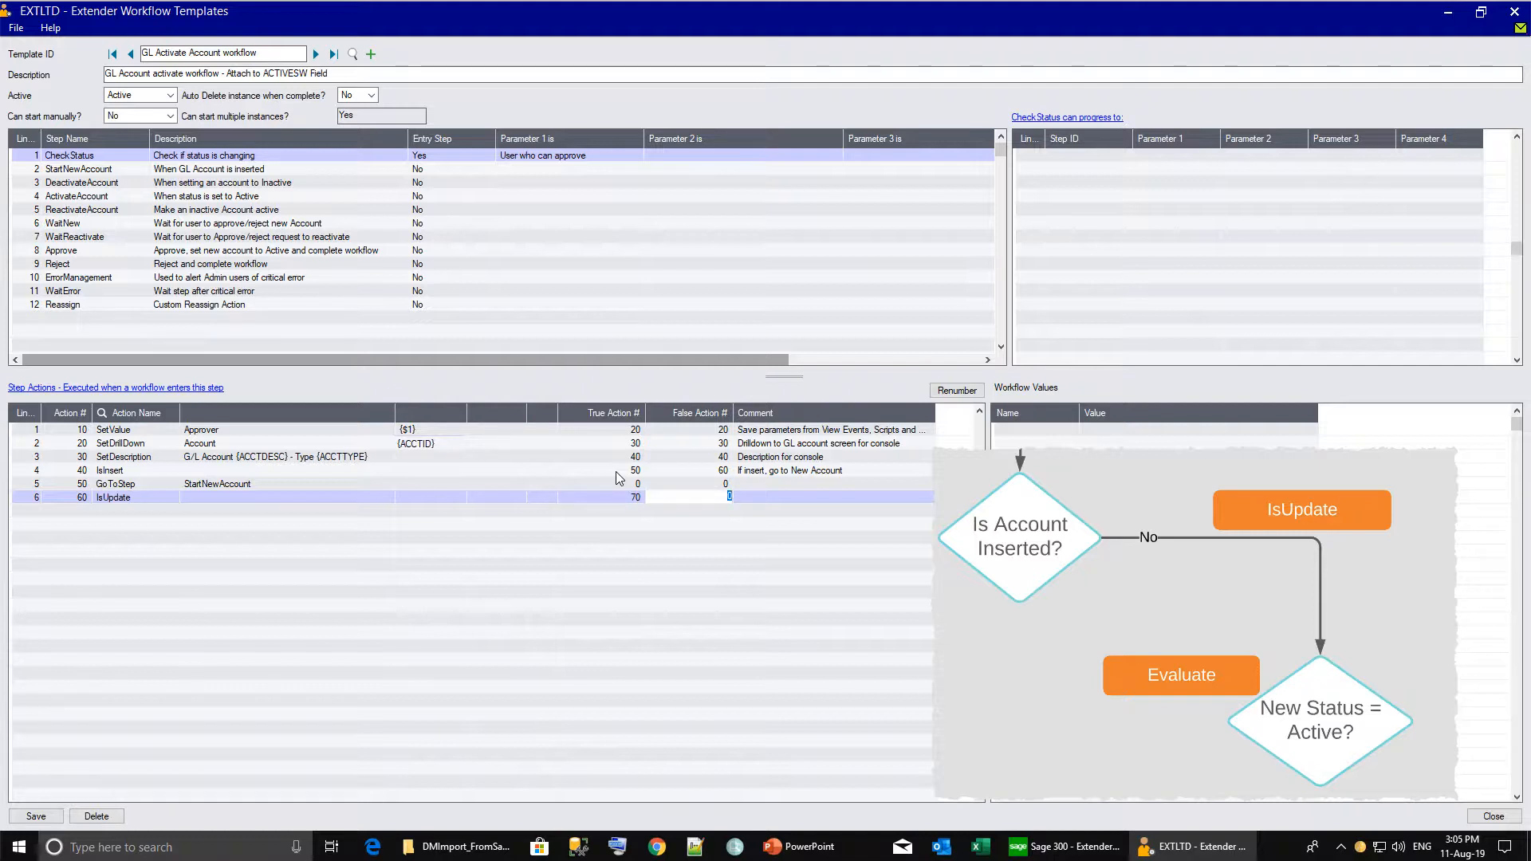
pyautogui.write('100')
pyautogui.press('Tab')
pyautogui.write('If update, check the requested status')
# Add a new action line 70 using the Evaluate action.
pyautogui.press('Insert')
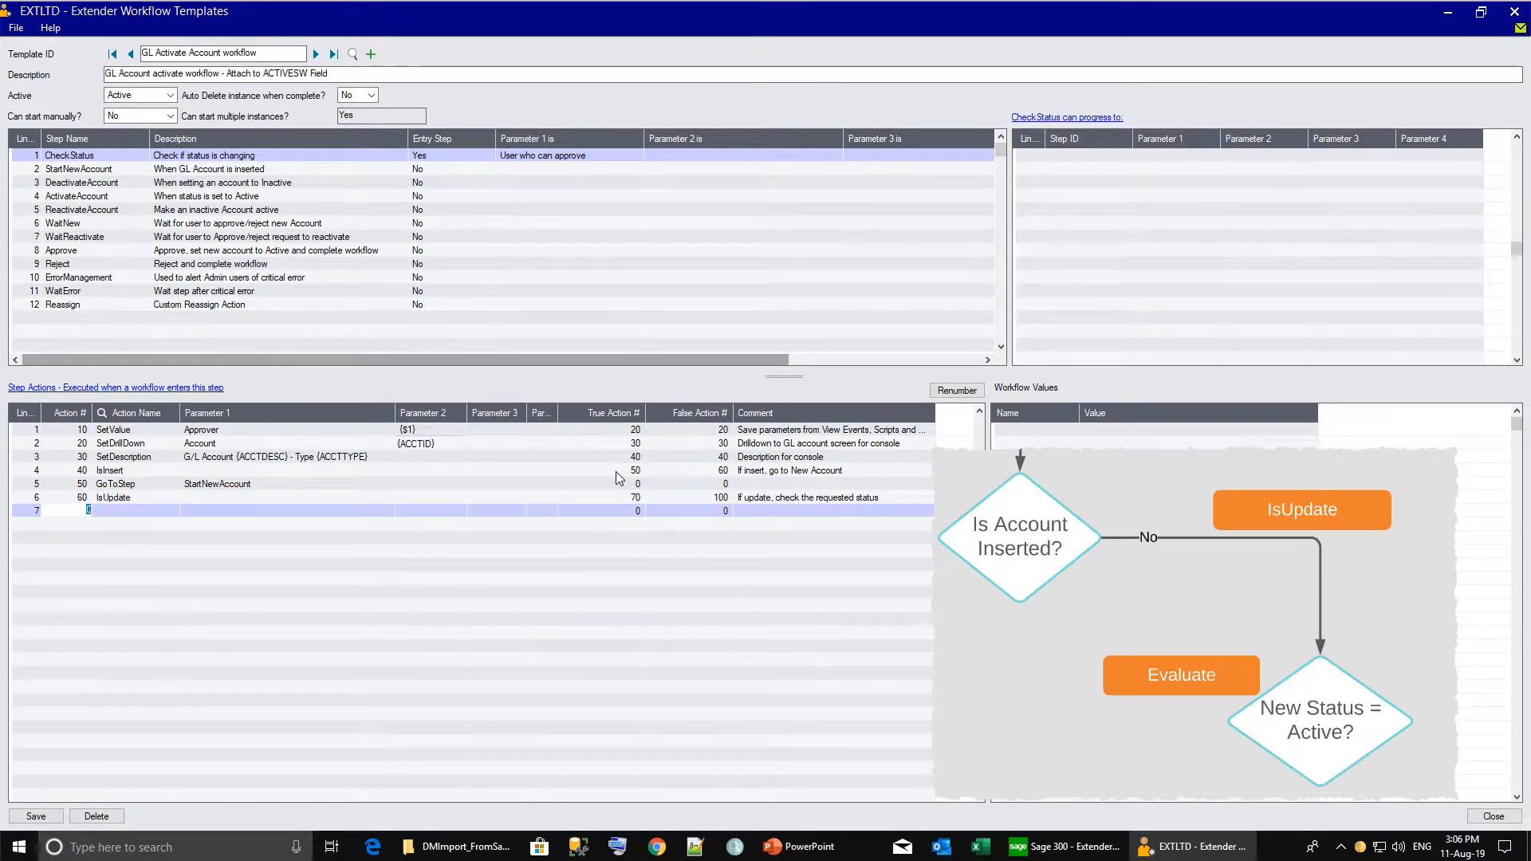
pyautogui.write('70')
pyautogui.press('Tab')
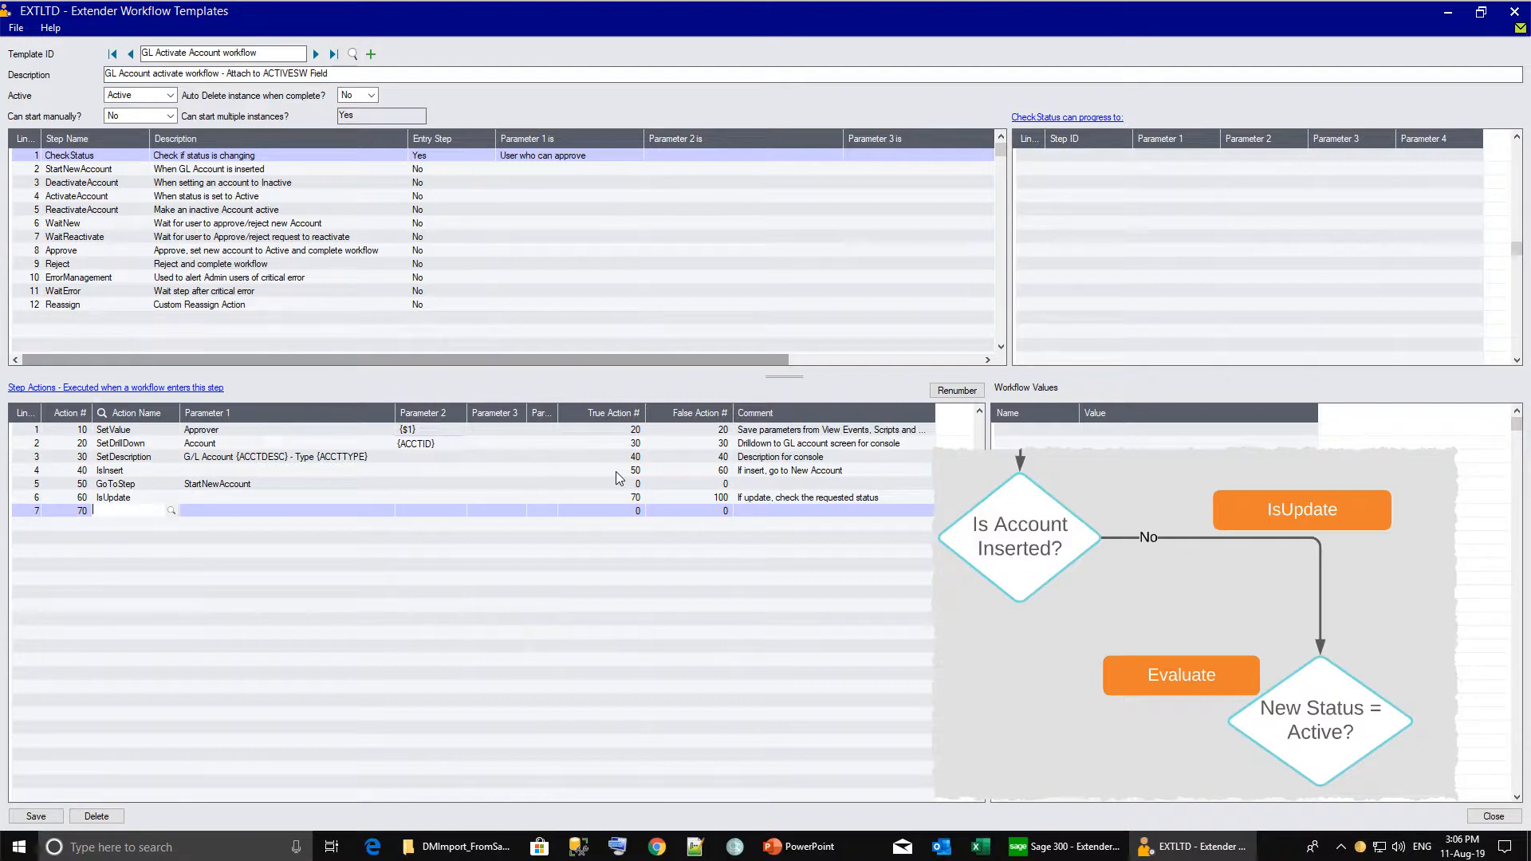
pyautogui.write('Evaluate')
pyautogui.press('Tab')
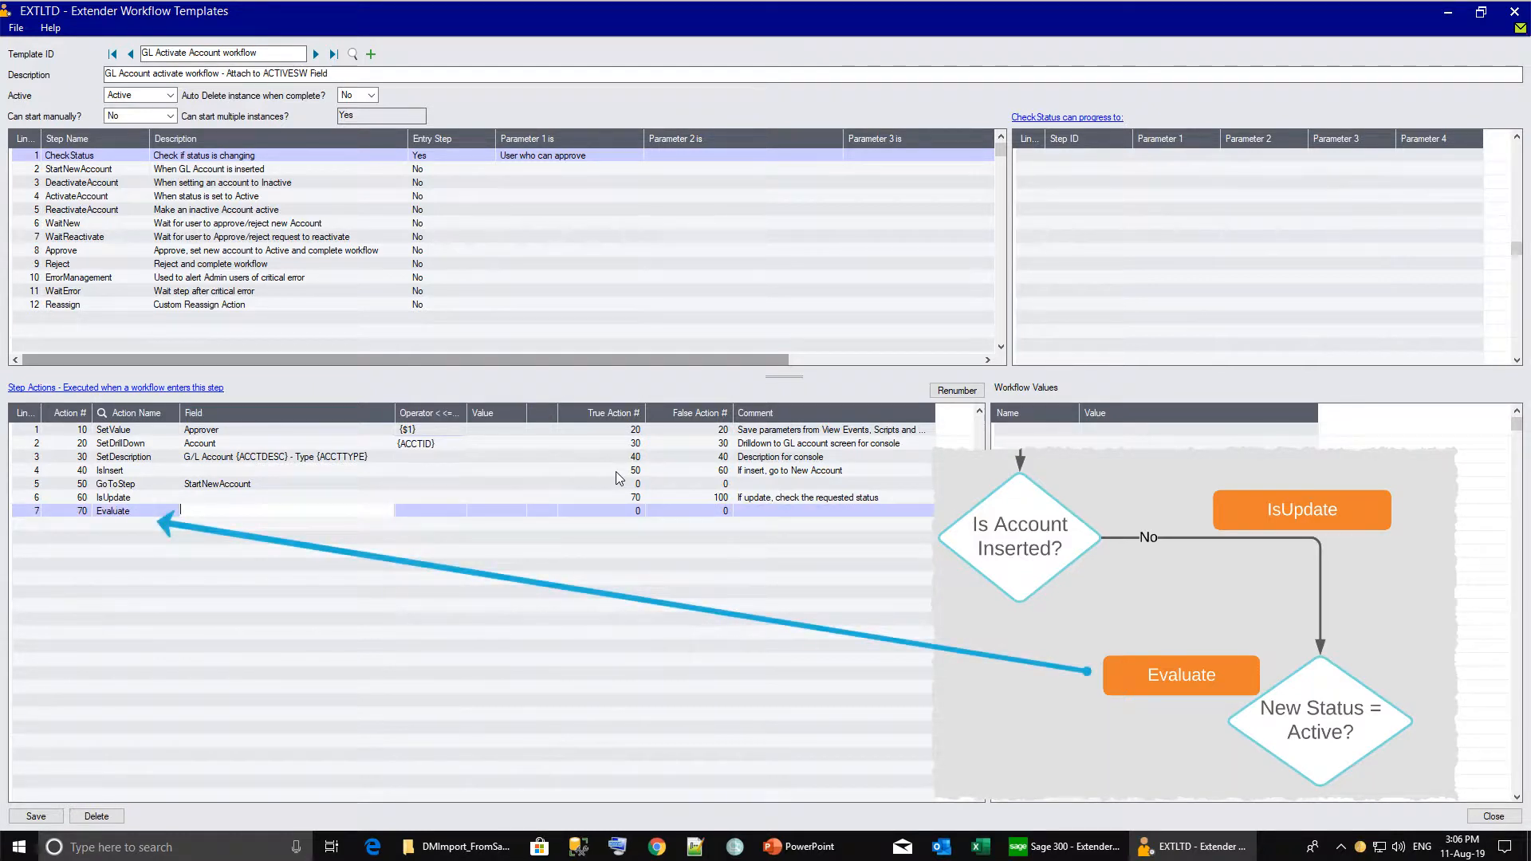
# Enter {ACTIVESW} as the field Evaluate action 70 tests against 1 (true 80, false 90).
pyautogui.write('{ACTIVESW}')
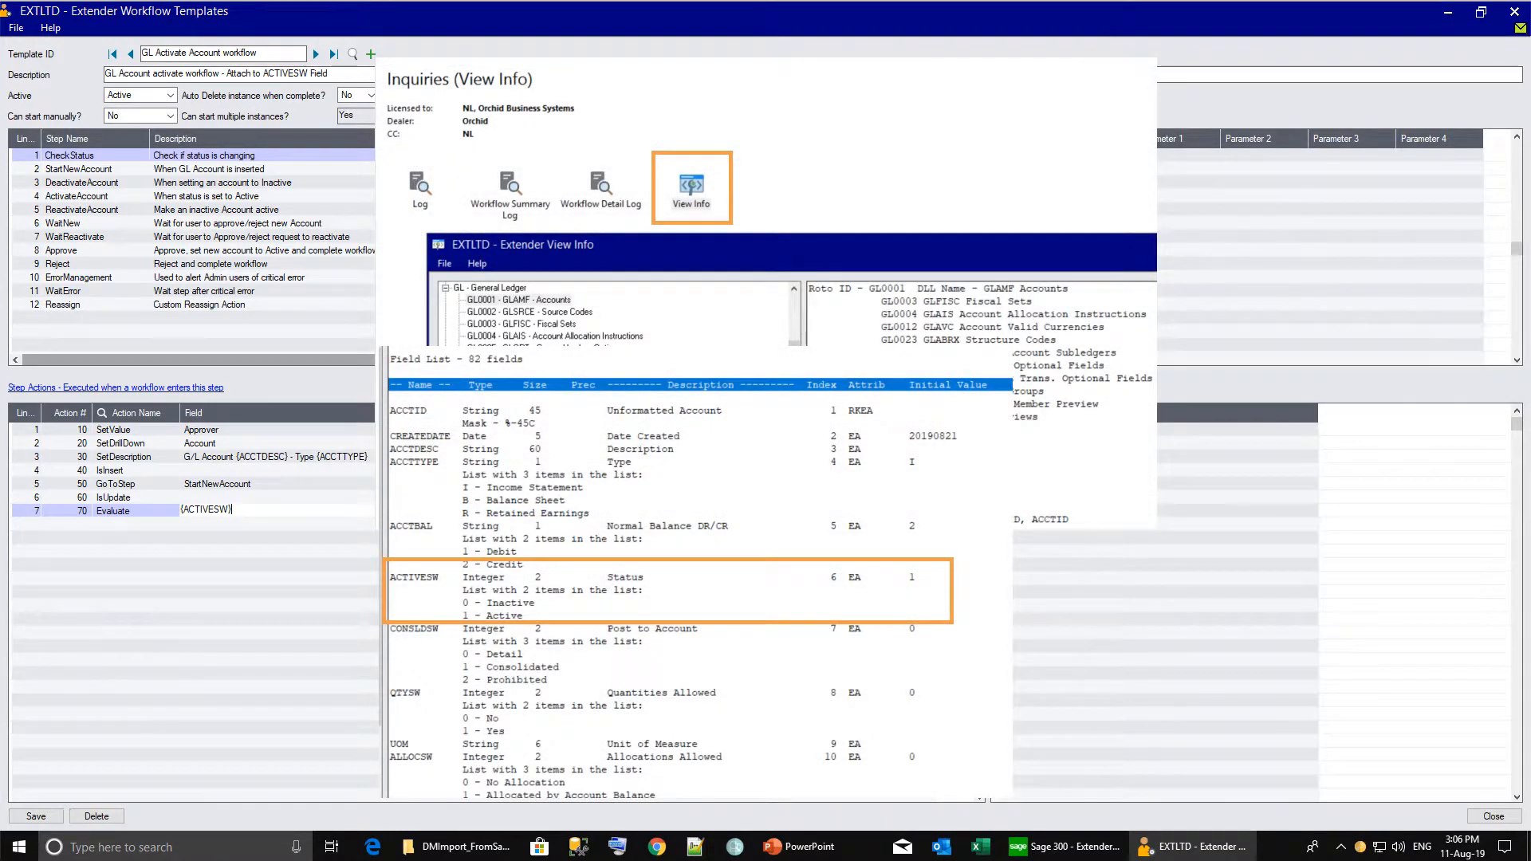
pyautogui.press('Return')
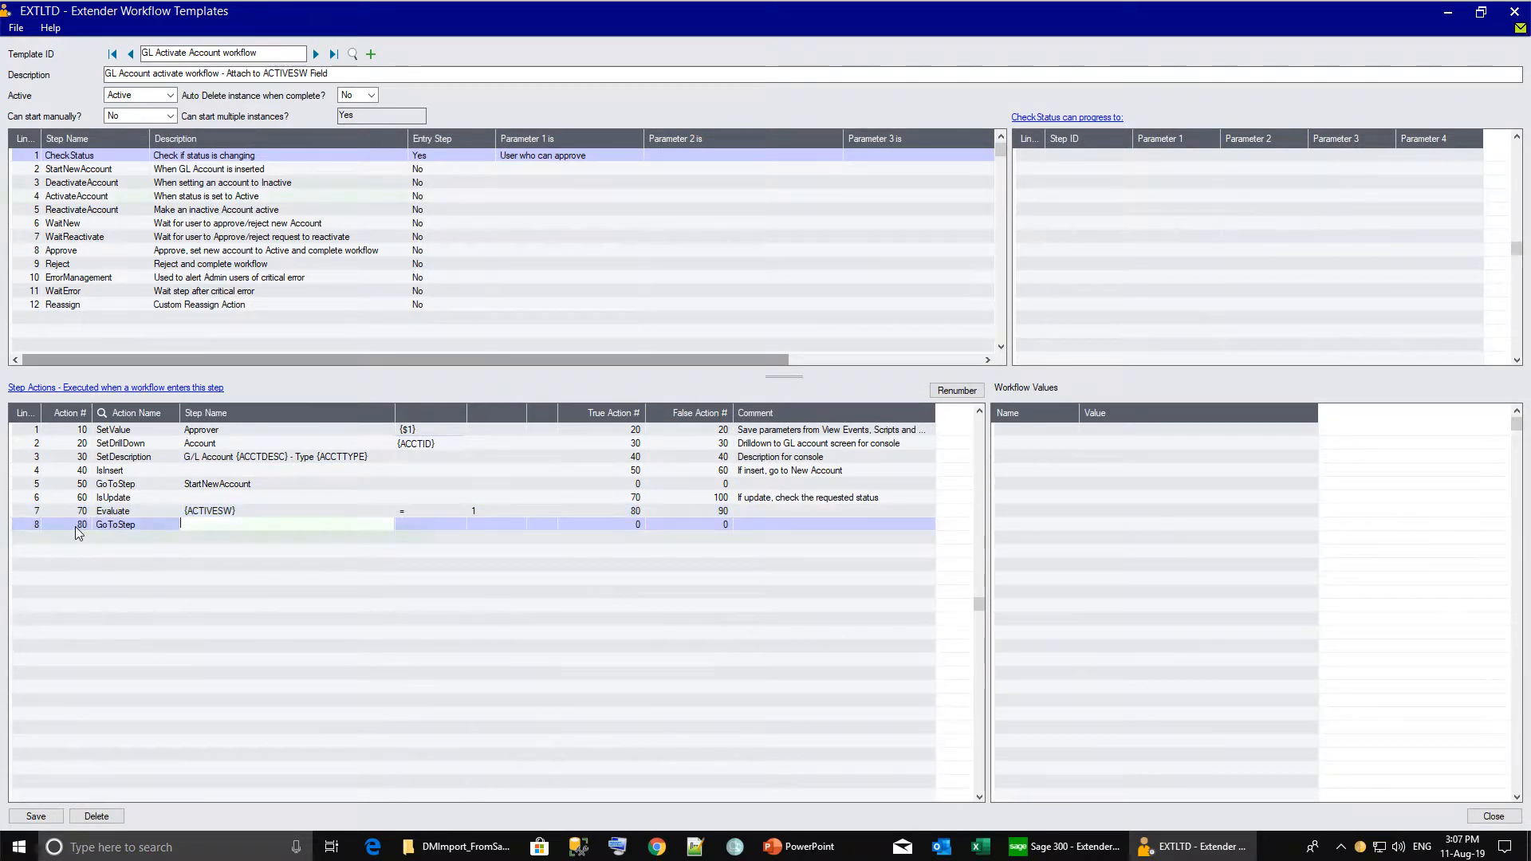
# Route GoToStep 80 to ActivateAccount and GoToStep 90 to DeactivateAccount.
pyautogui.write('ActivateAccount')
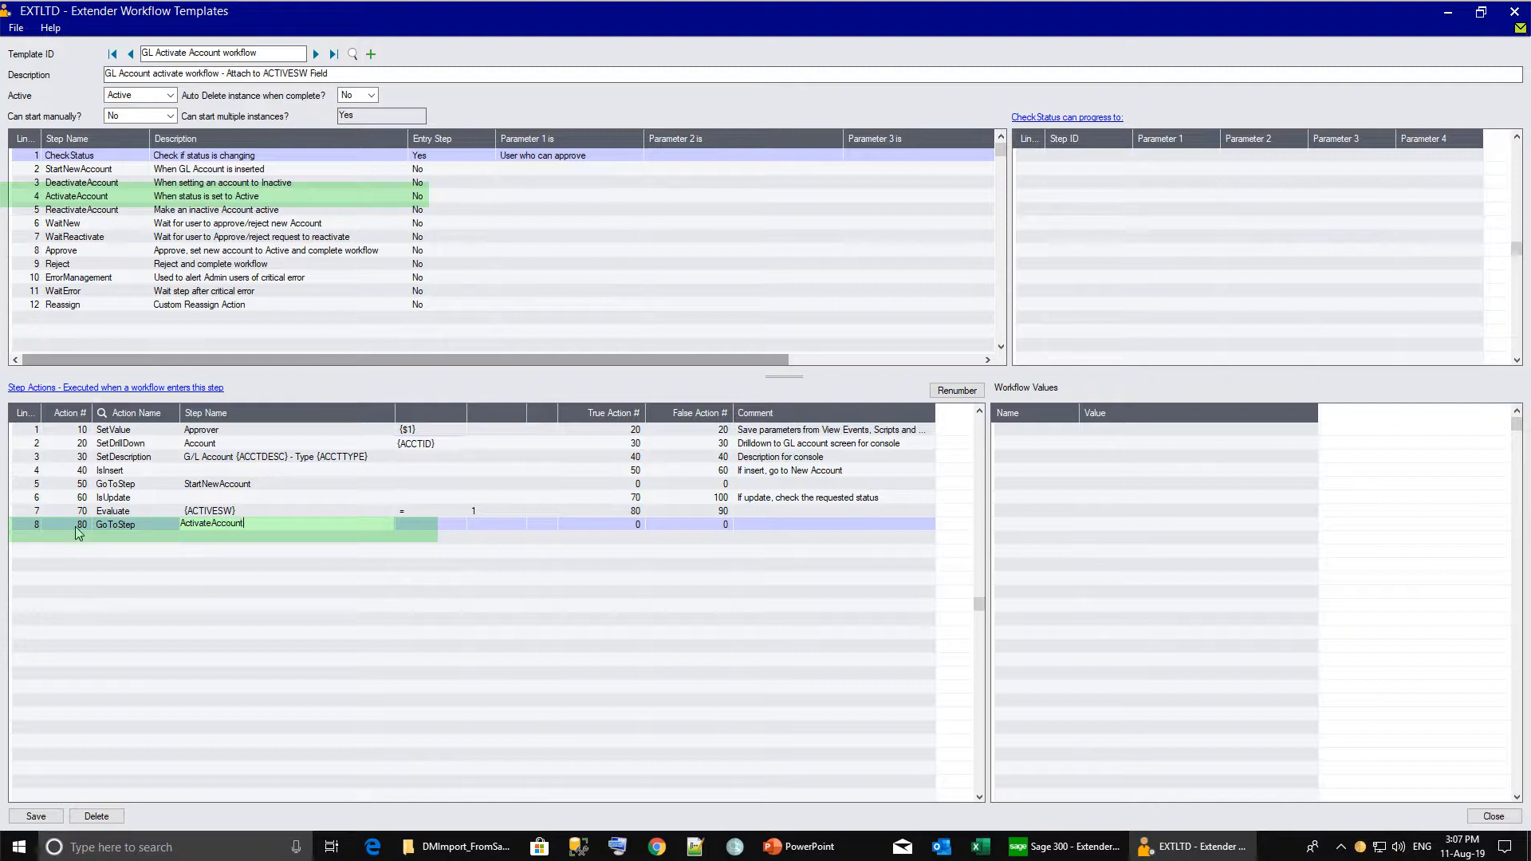
pyautogui.press('Tab')
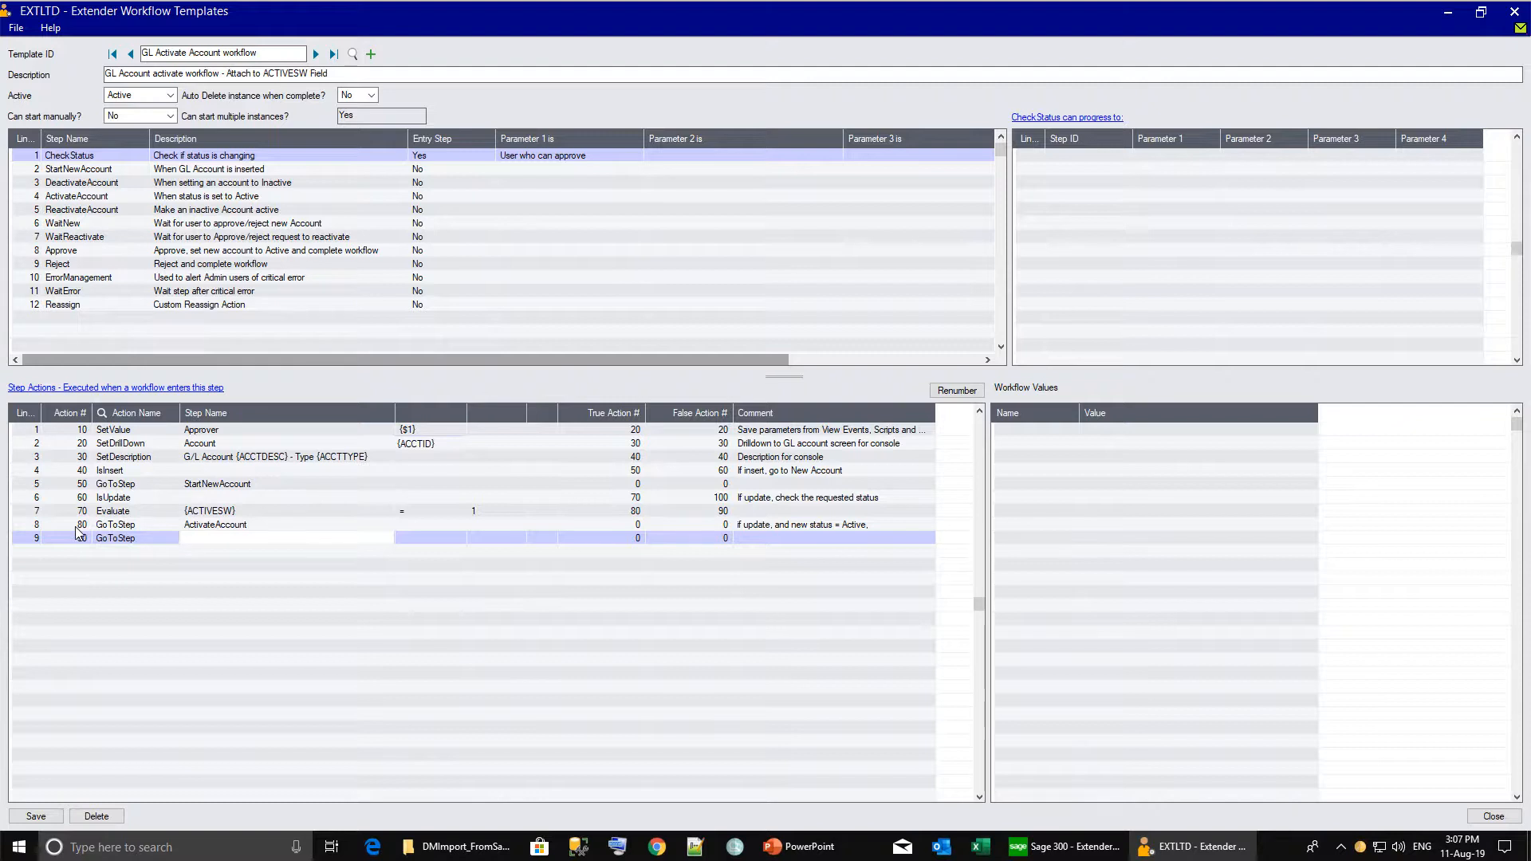
pyautogui.write('Rea')
pyautogui.press('BackSpace')
pyautogui.press('BackSpace')
pyautogui.press('BackSpace')
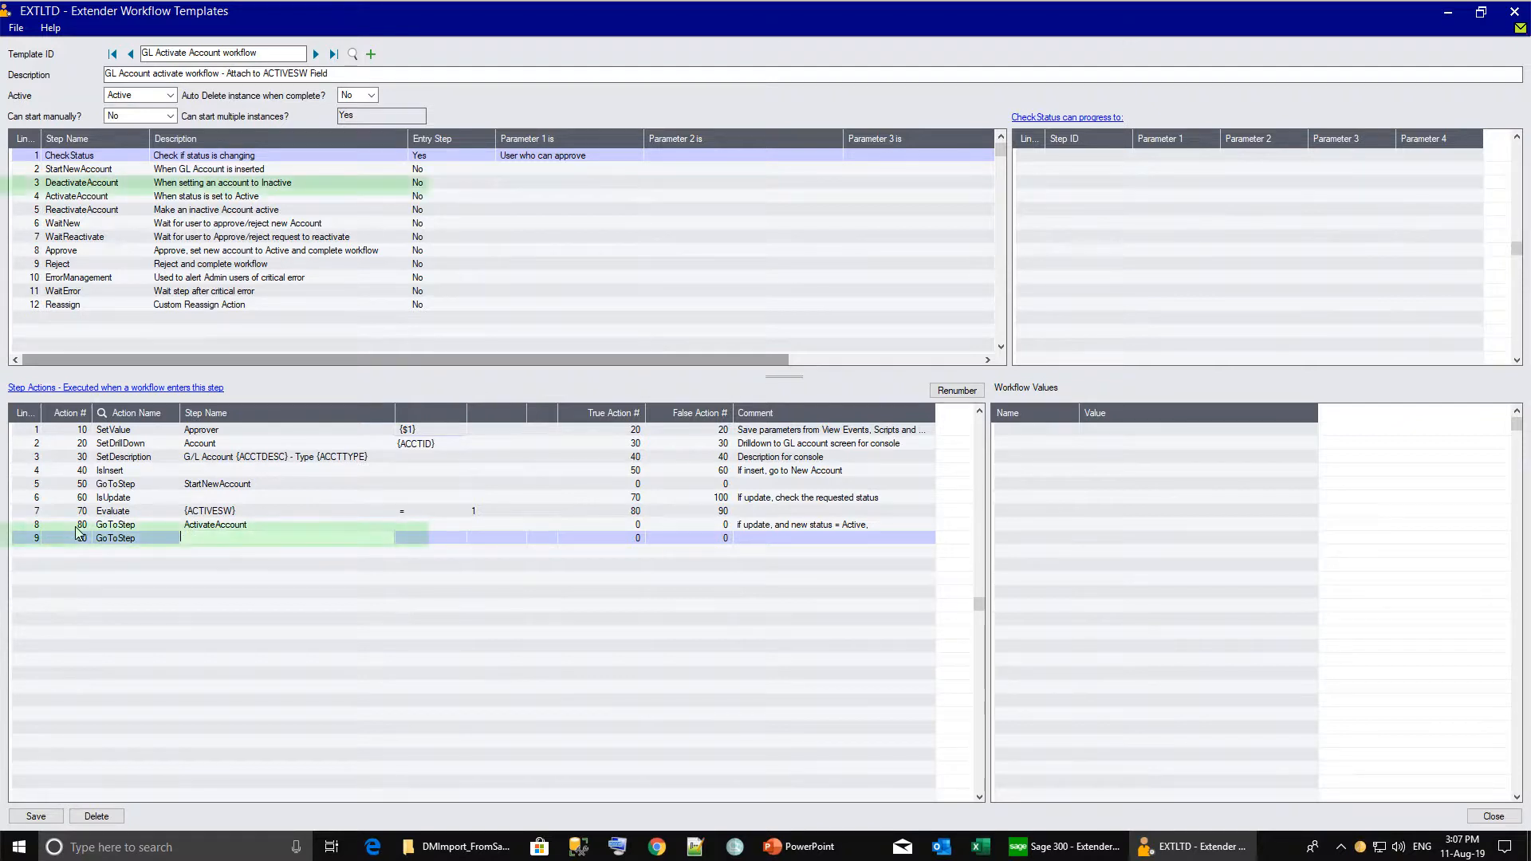
pyautogui.write('DeactivateAccoun')
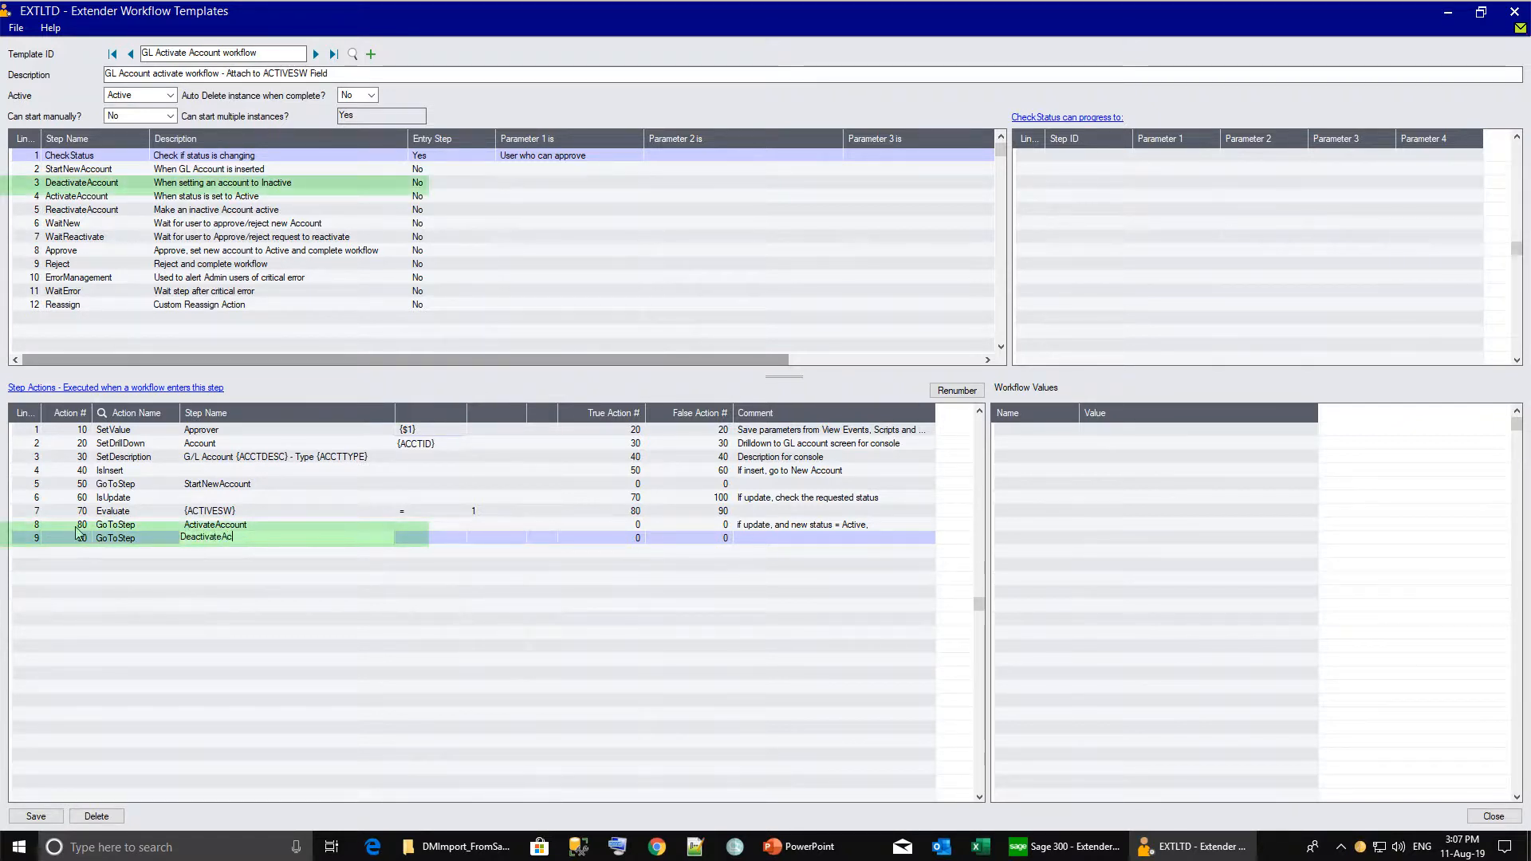
pyautogui.write('t')
pyautogui.press('Tab')
pyautogui.press('Tab')
pyautogui.press('Tab')
pyautogui.press('Tab')
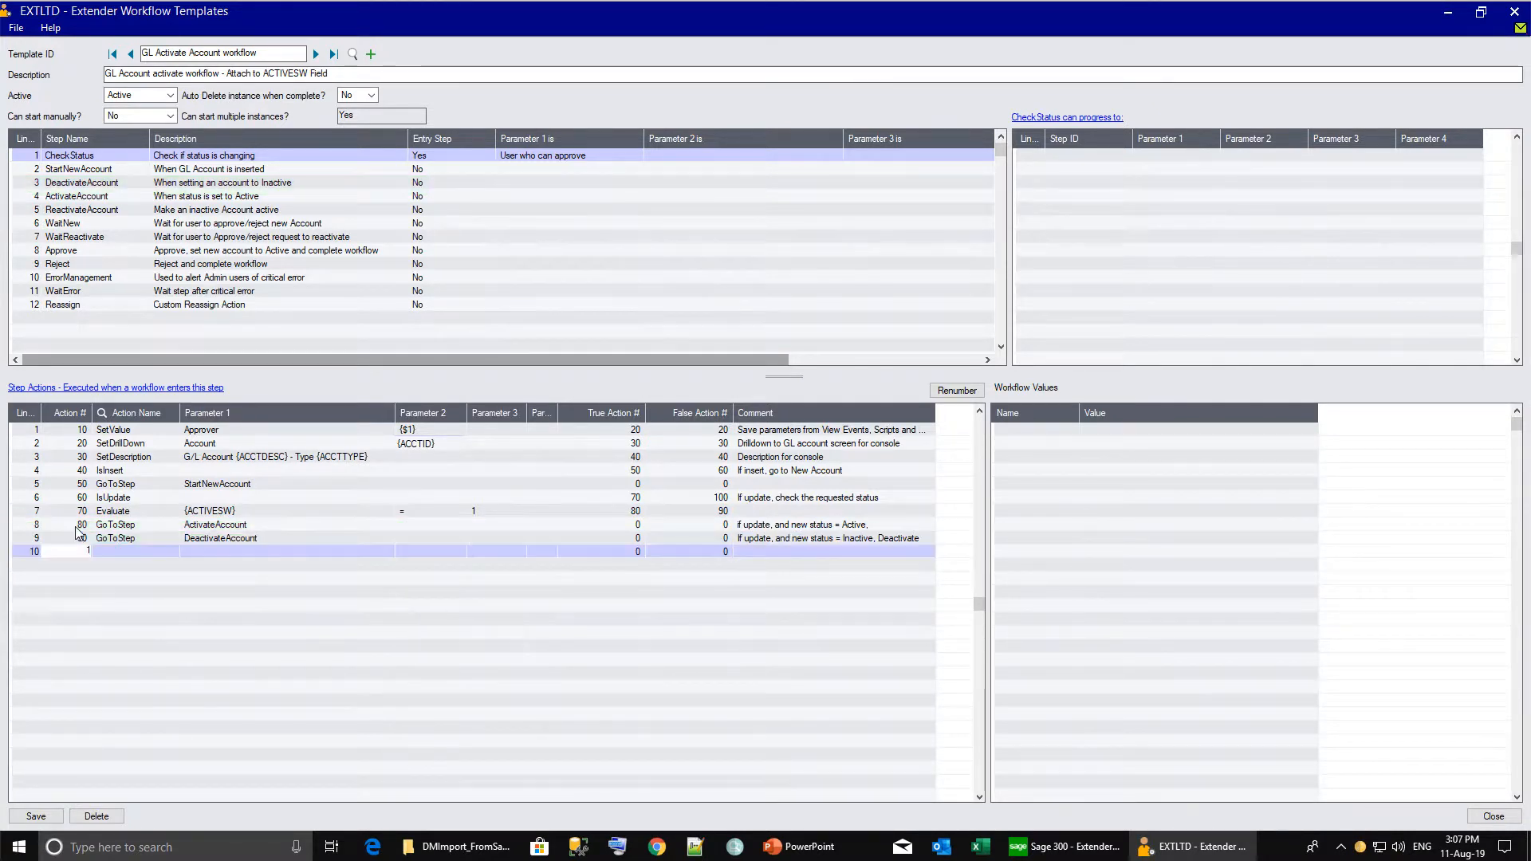
# Add a closing Complete action 100 and save the workflow template.
pyautogui.write('00')
pyautogui.press('Tab')
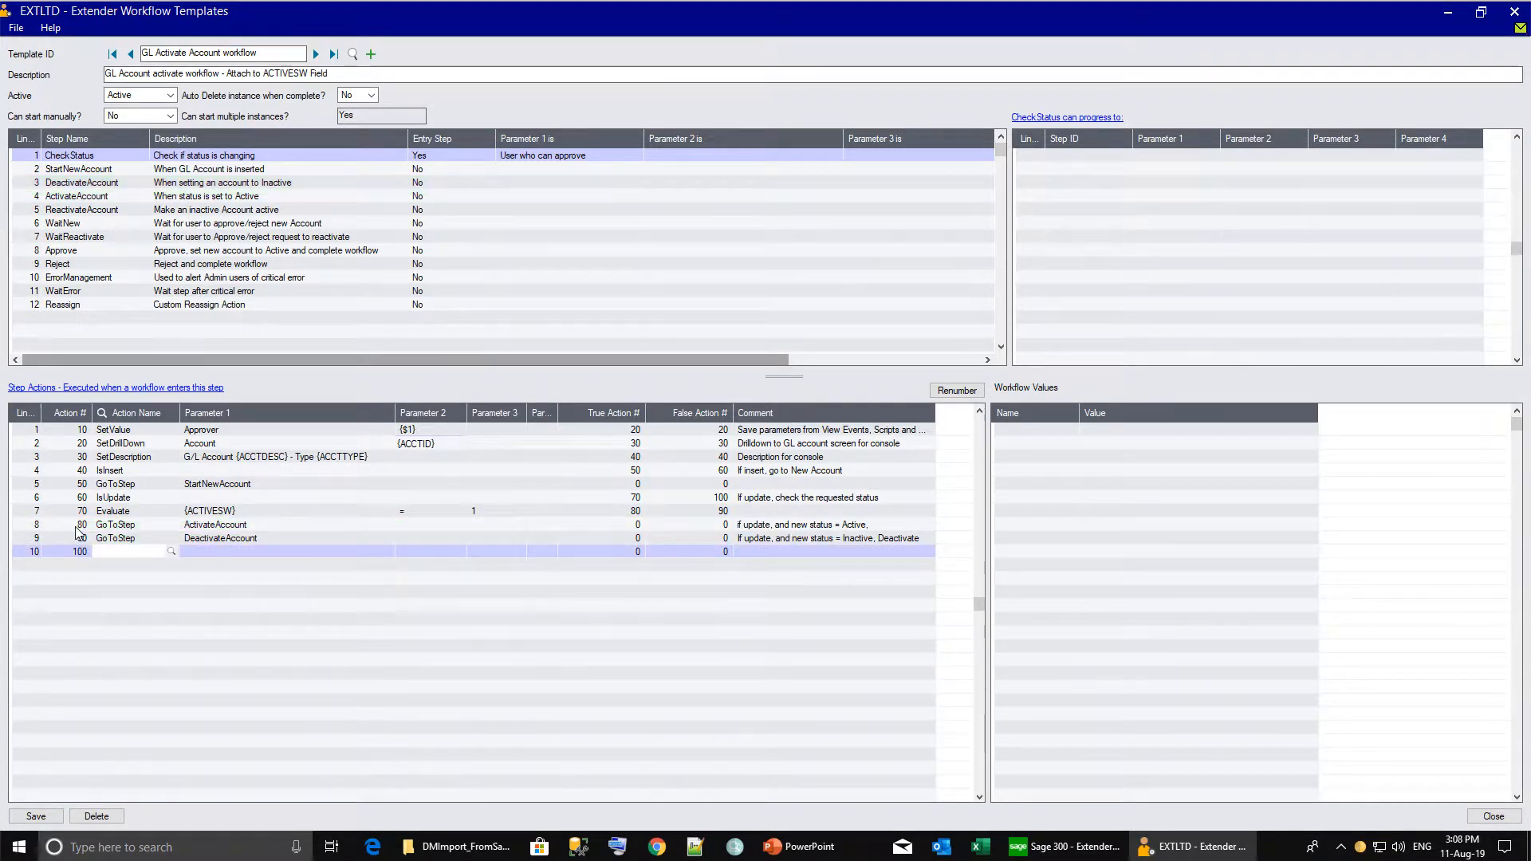
pyautogui.write('Complete')
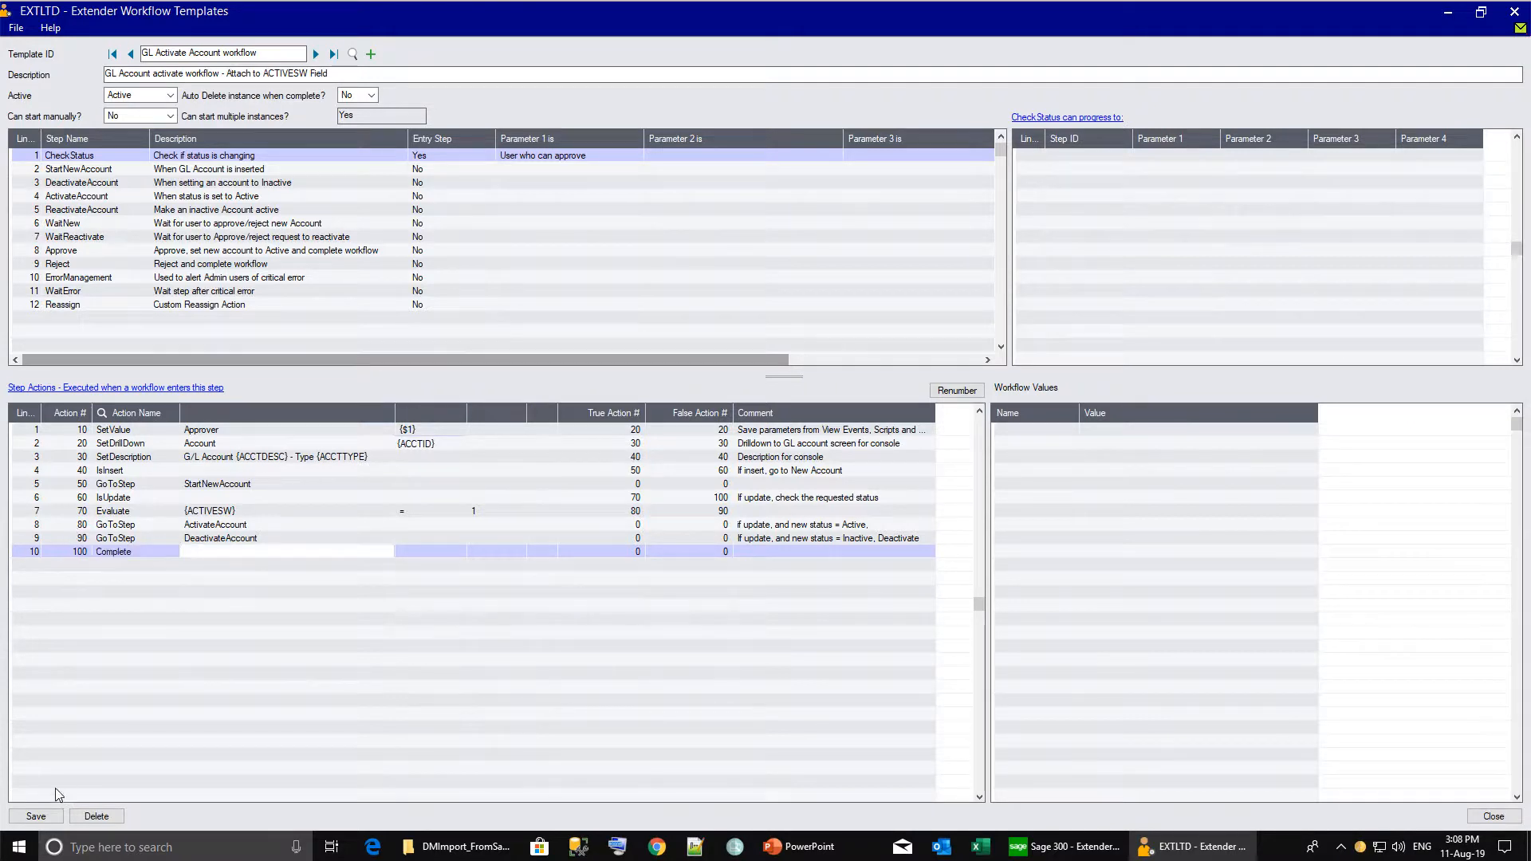
pyautogui.click(36, 816)
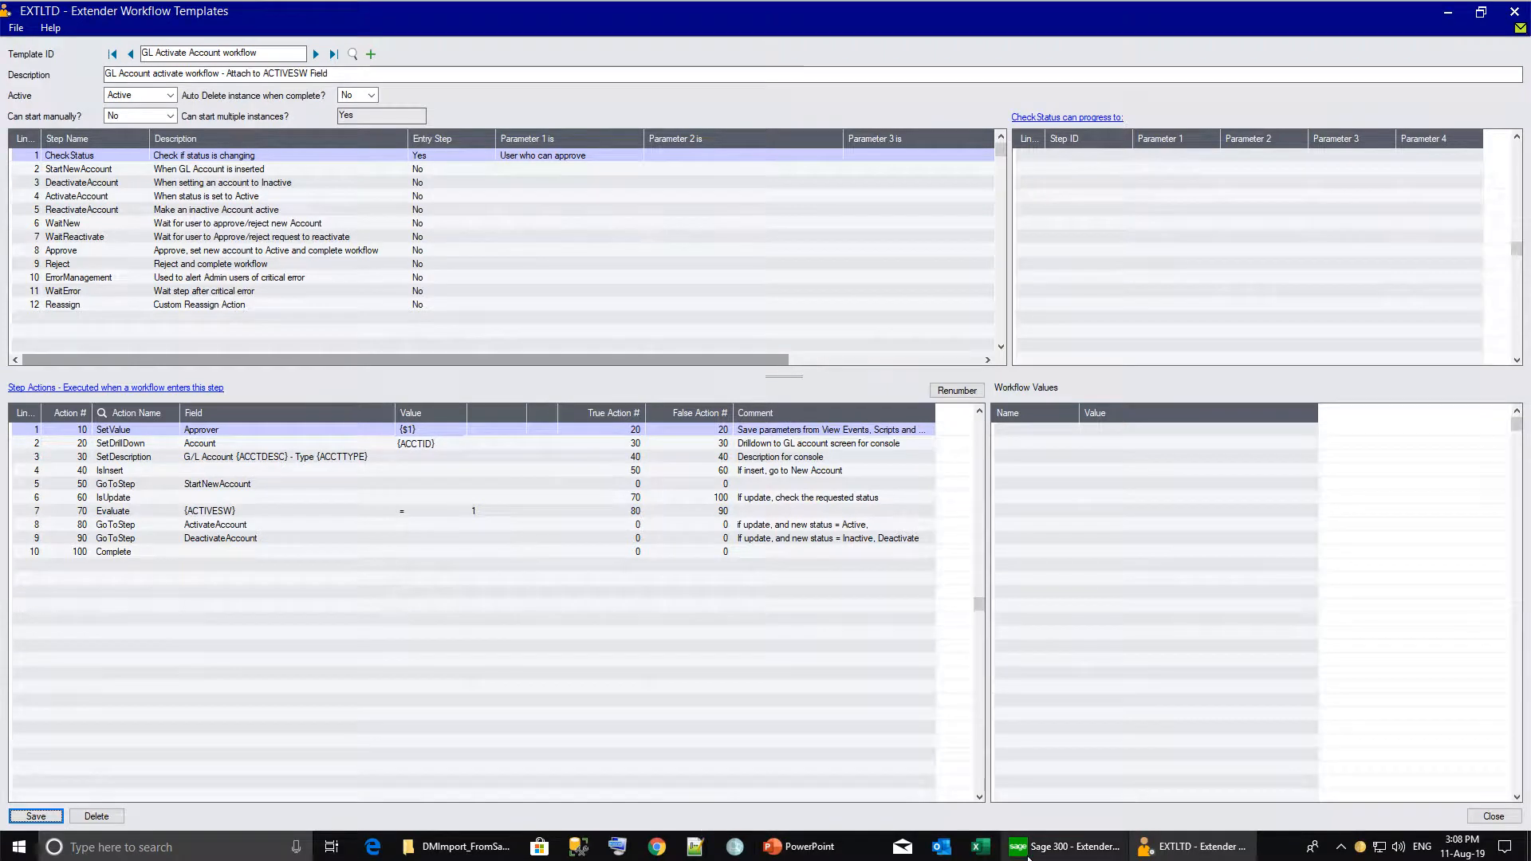
pyautogui.click(1065, 847)
# Open View Events, Scripts & WF for GL0001 and set its INSERT workflow entry inactive.
pyautogui.doubleClick(440, 261)
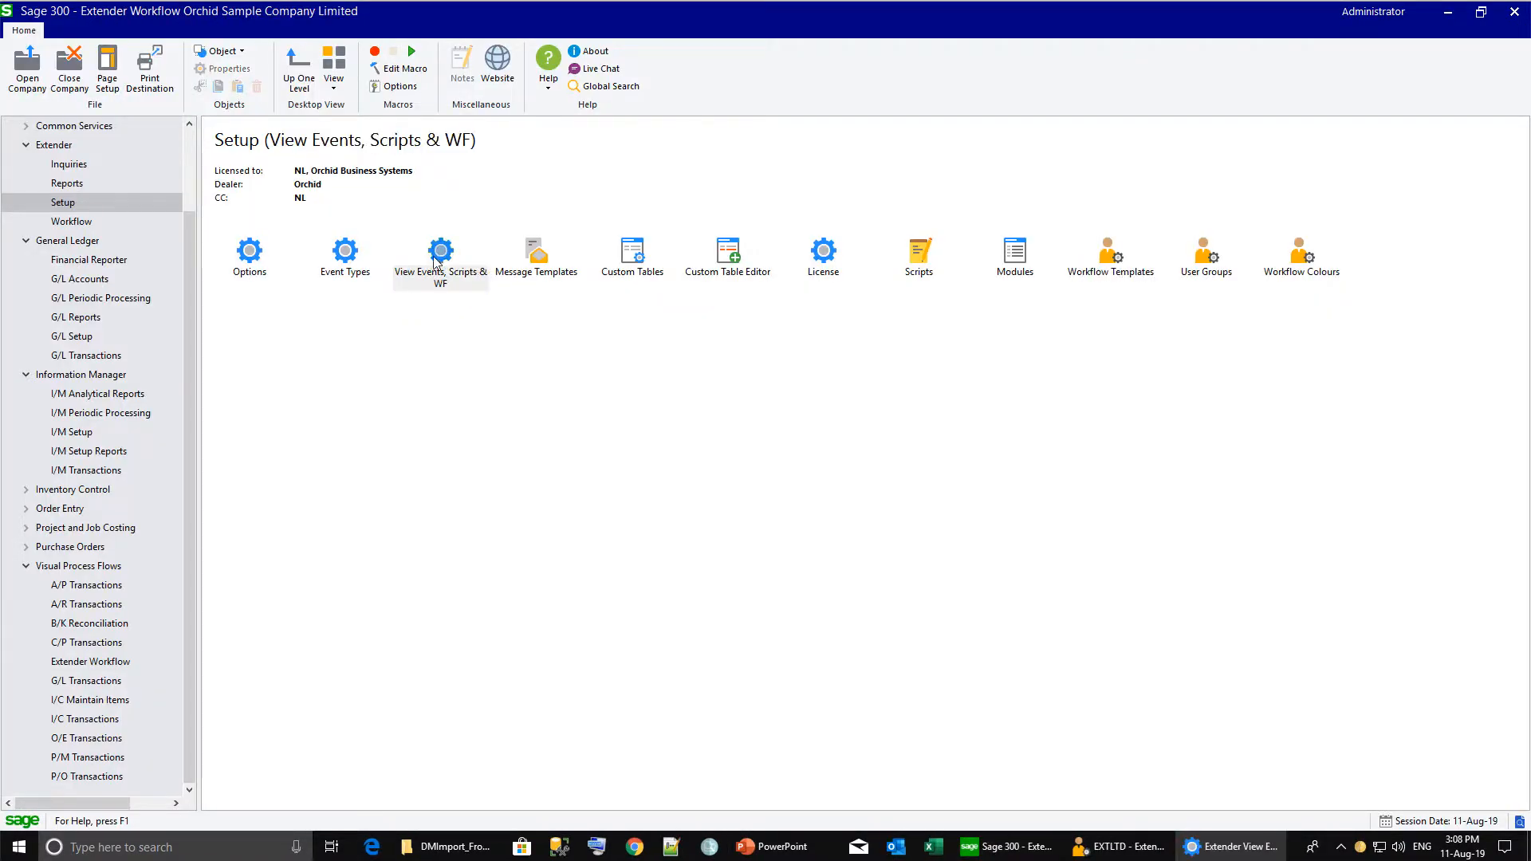
pyautogui.click(603, 309)
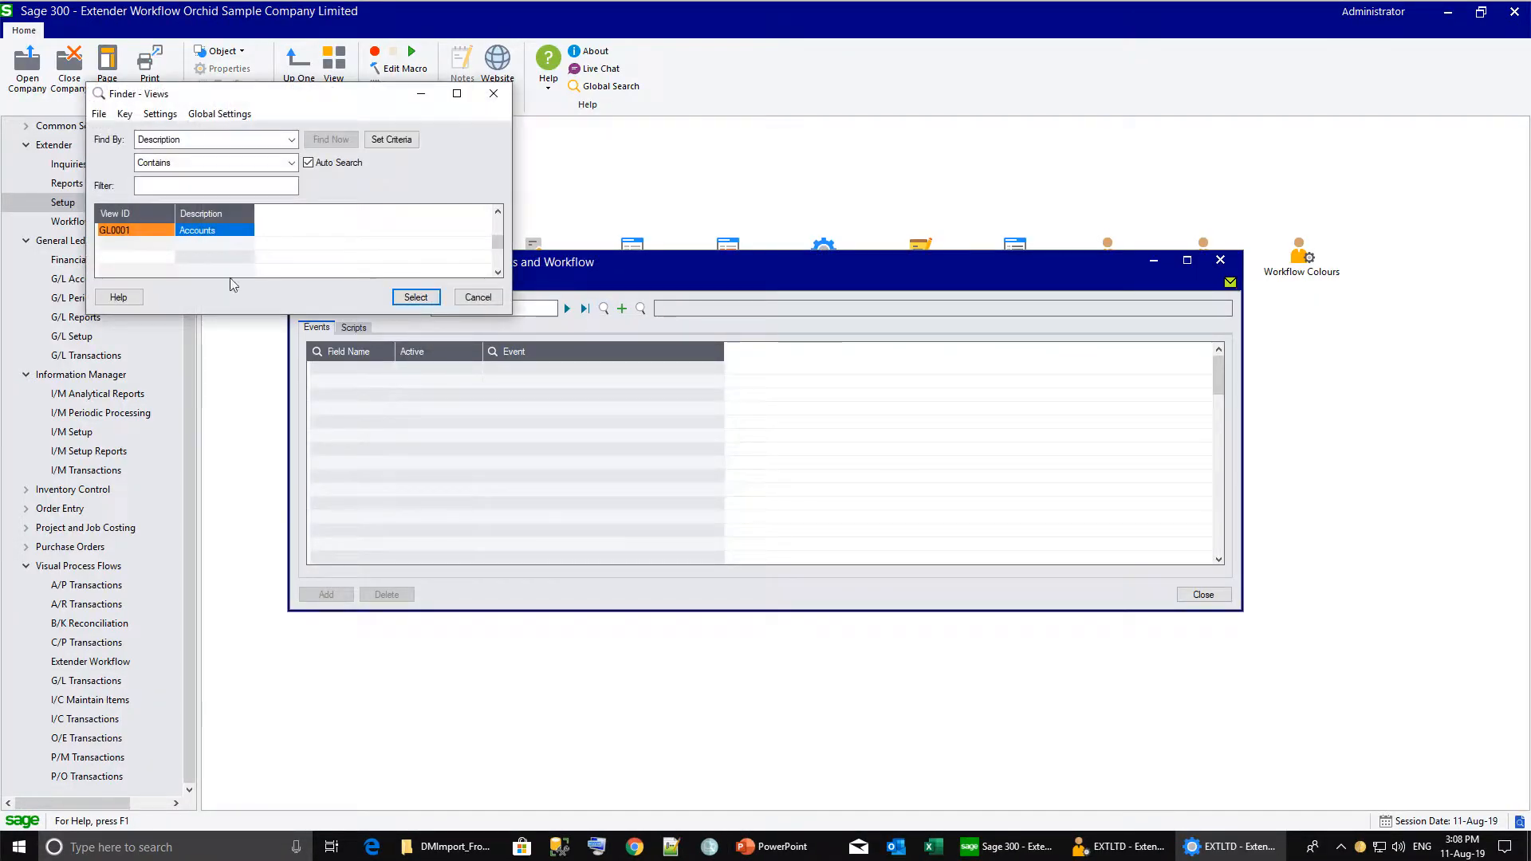
pyautogui.doubleClick(168, 229)
pyautogui.click(399, 328)
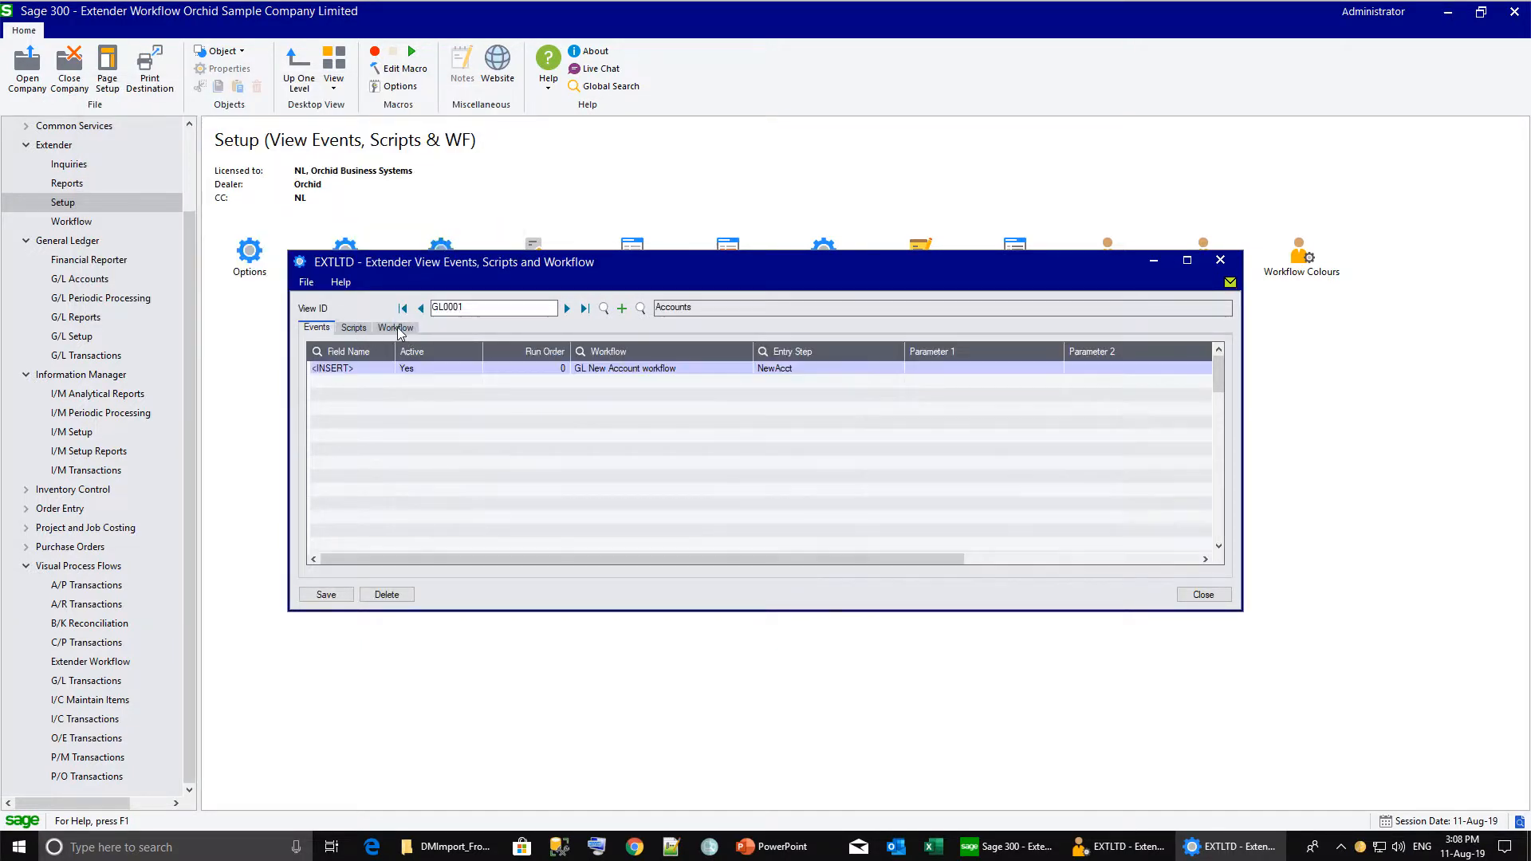
pyautogui.doubleClick(415, 369)
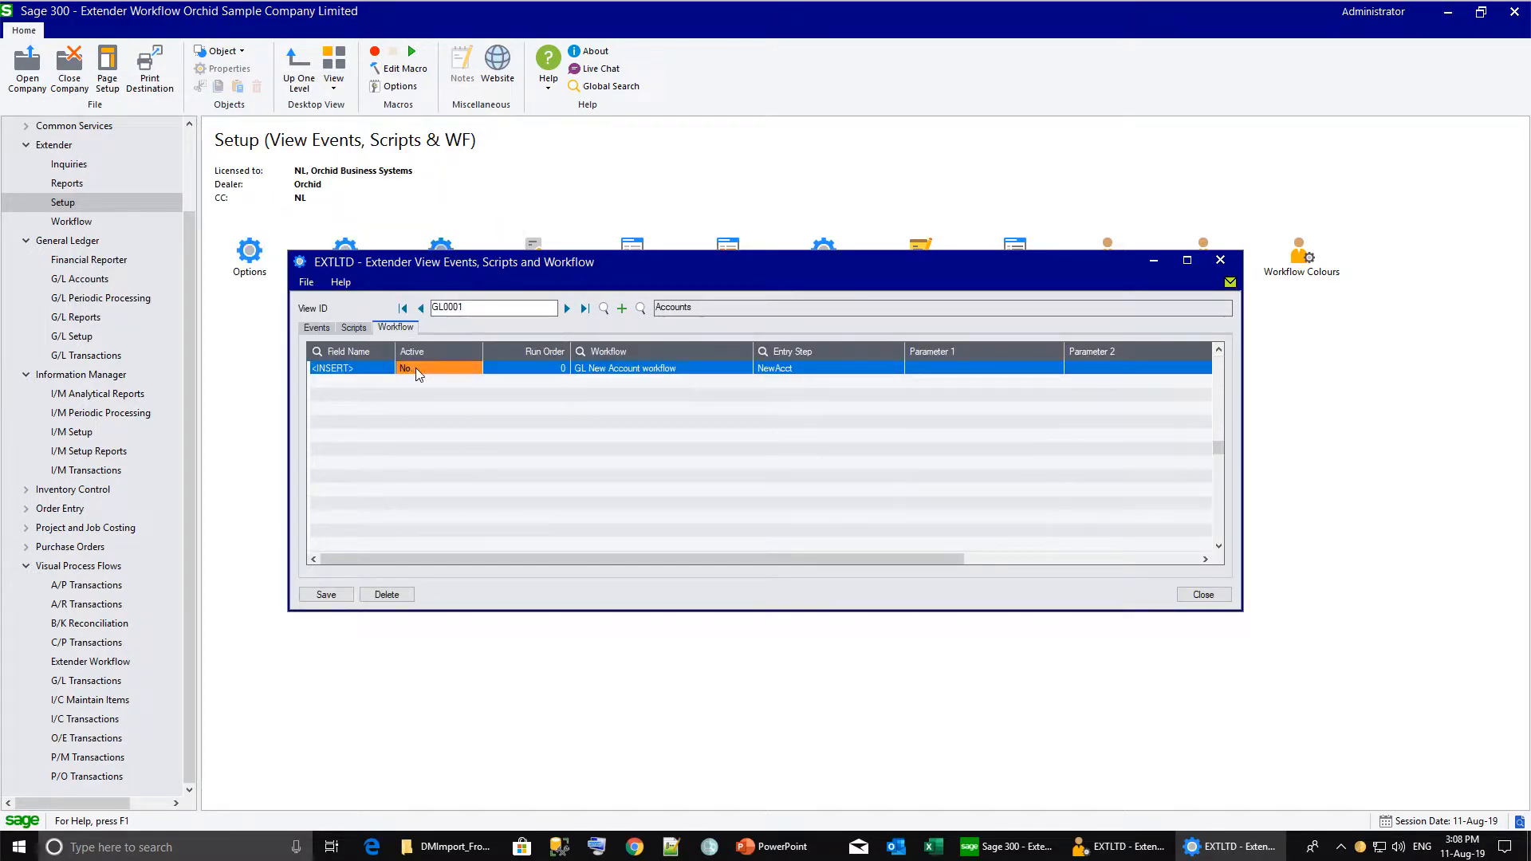
# Add a workflow row on field ACTIVESW using the GL Activate Account workflow template.
pyautogui.press('Insert')
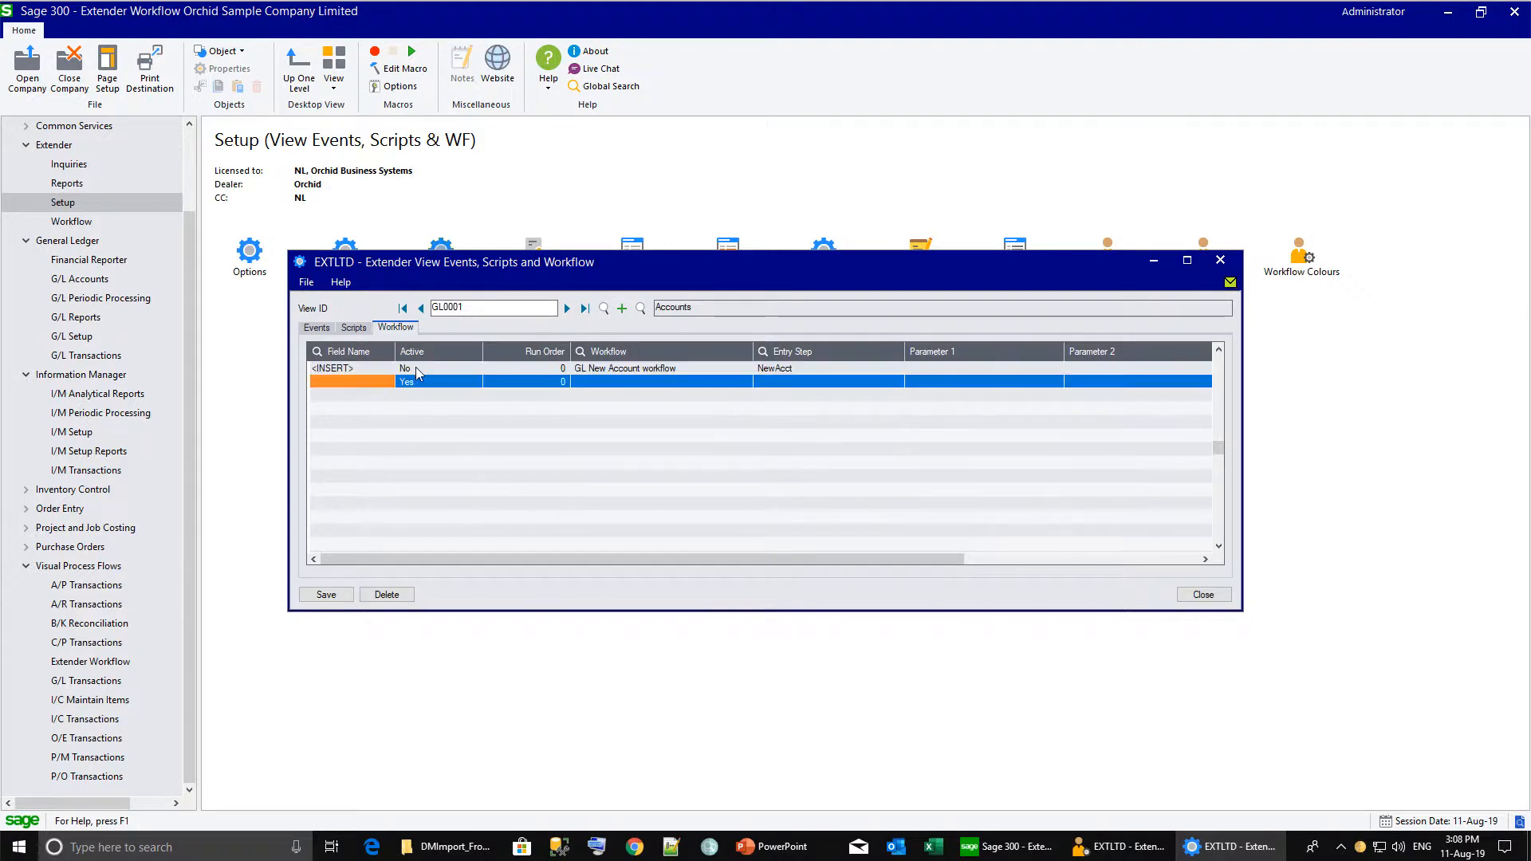
pyautogui.click(383, 384)
pyautogui.click(389, 382)
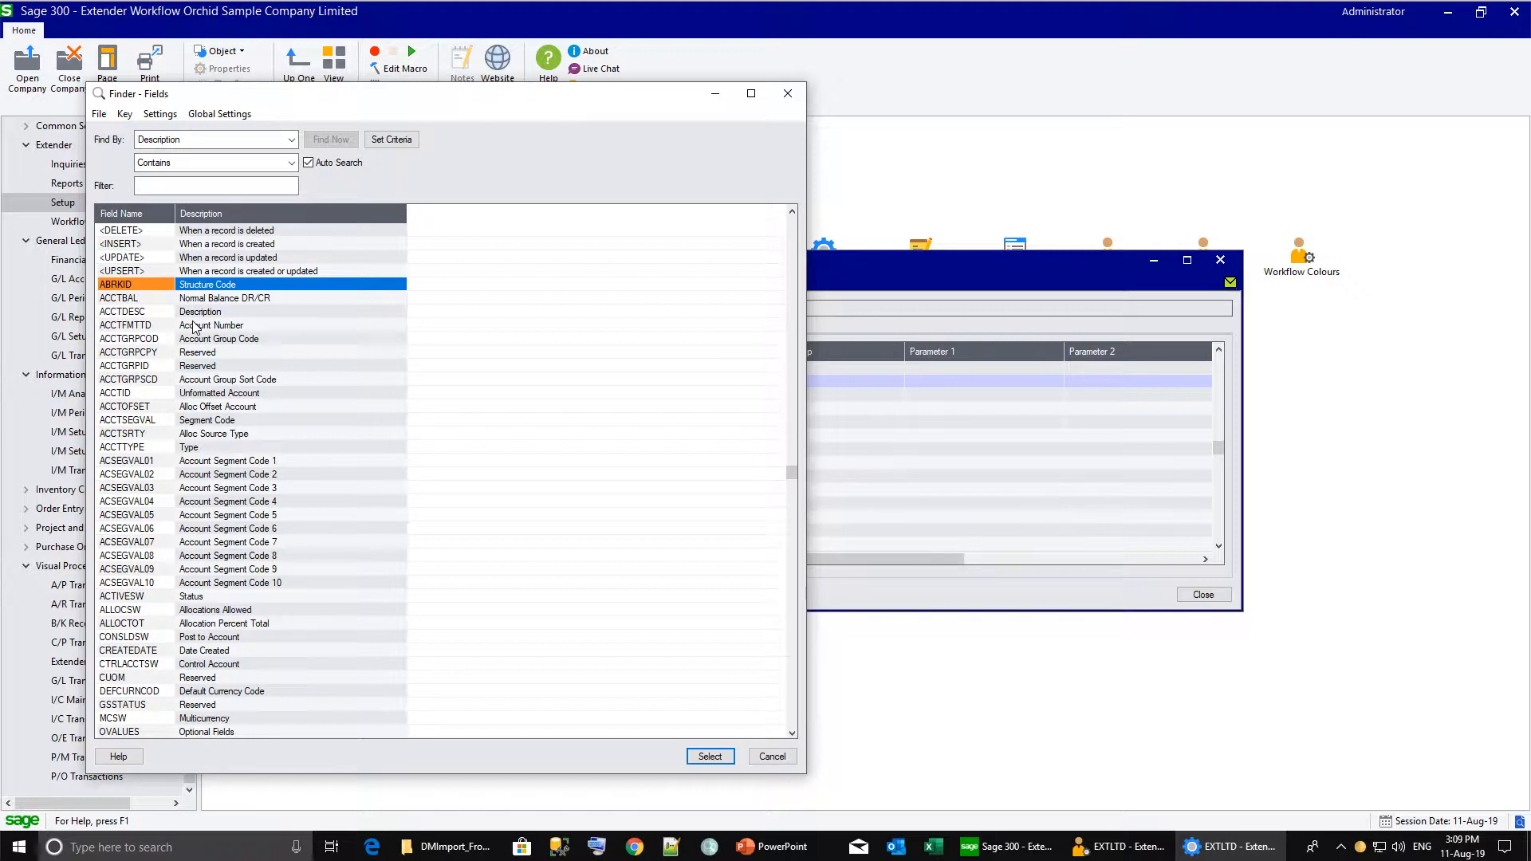
pyautogui.doubleClick(132, 598)
pyautogui.click(745, 383)
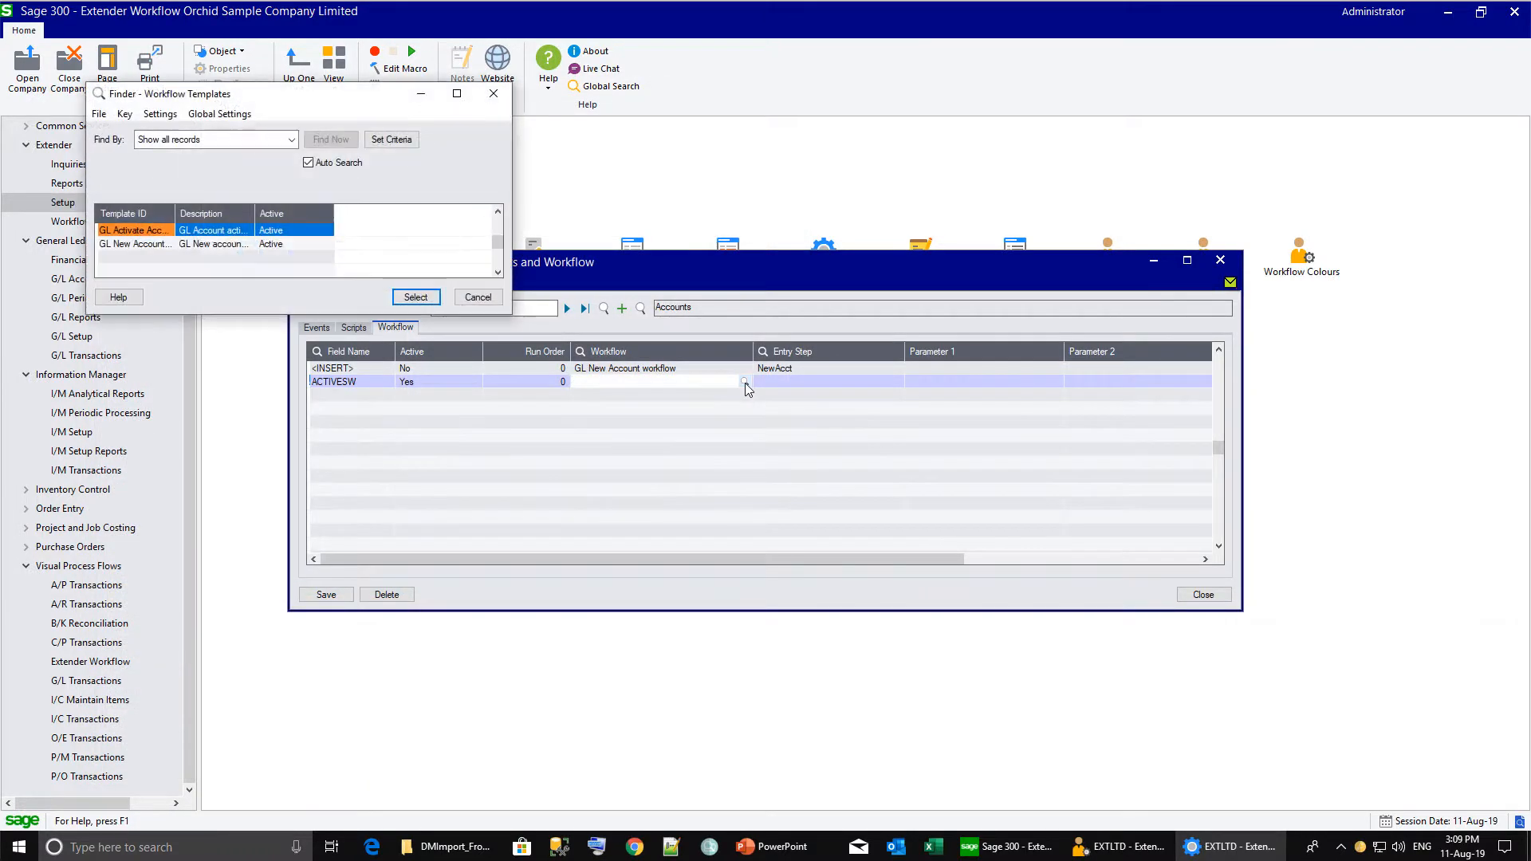
pyautogui.press('Return')
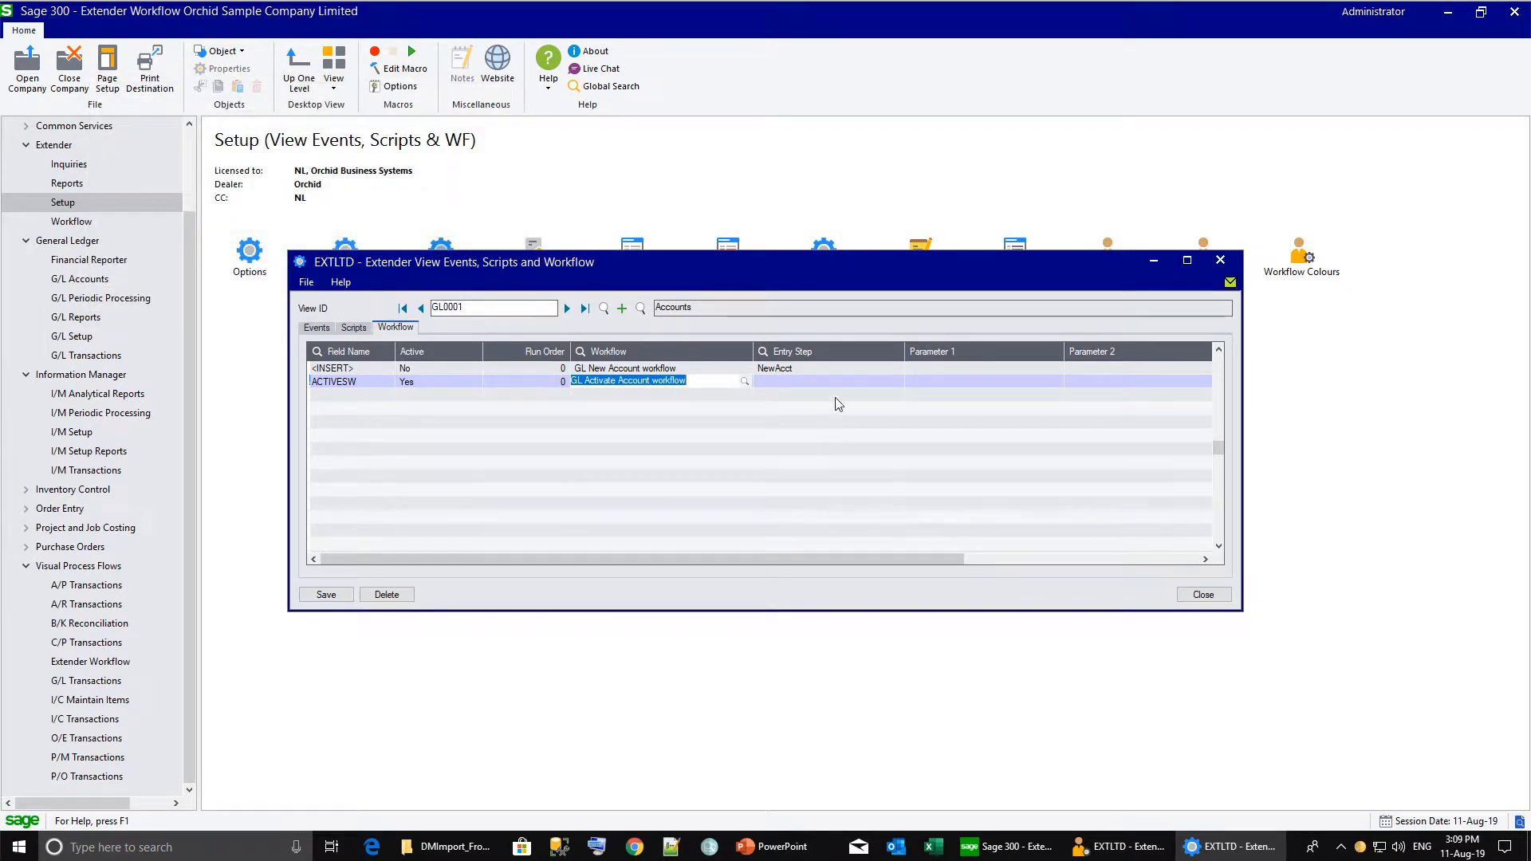
# Set the row's entry step to CheckStatus with an approver user parameter, and save.
pyautogui.click(875, 382)
pyautogui.click(897, 382)
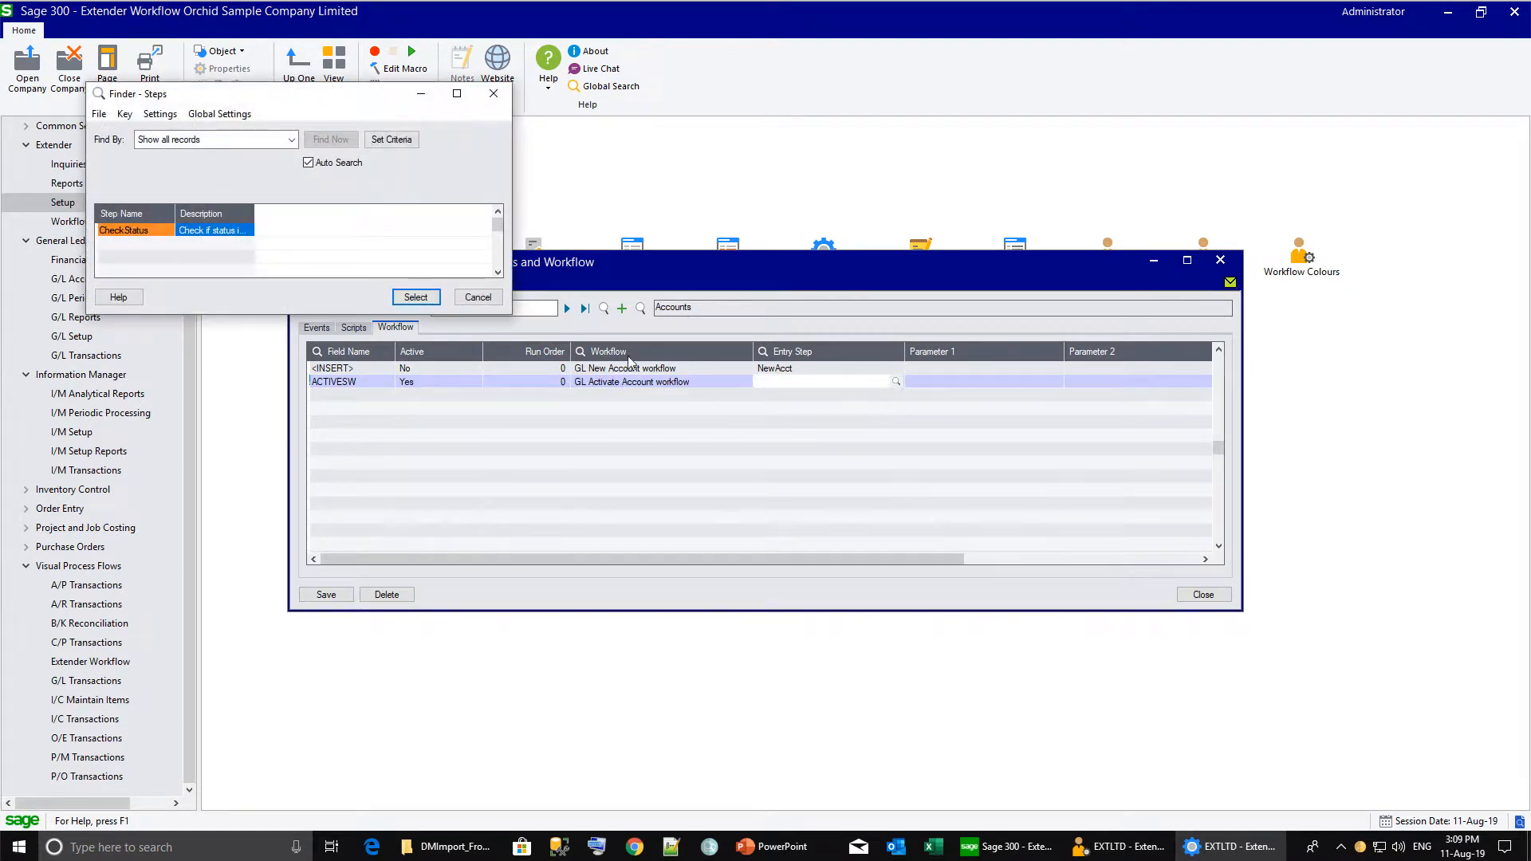
pyautogui.press('Return')
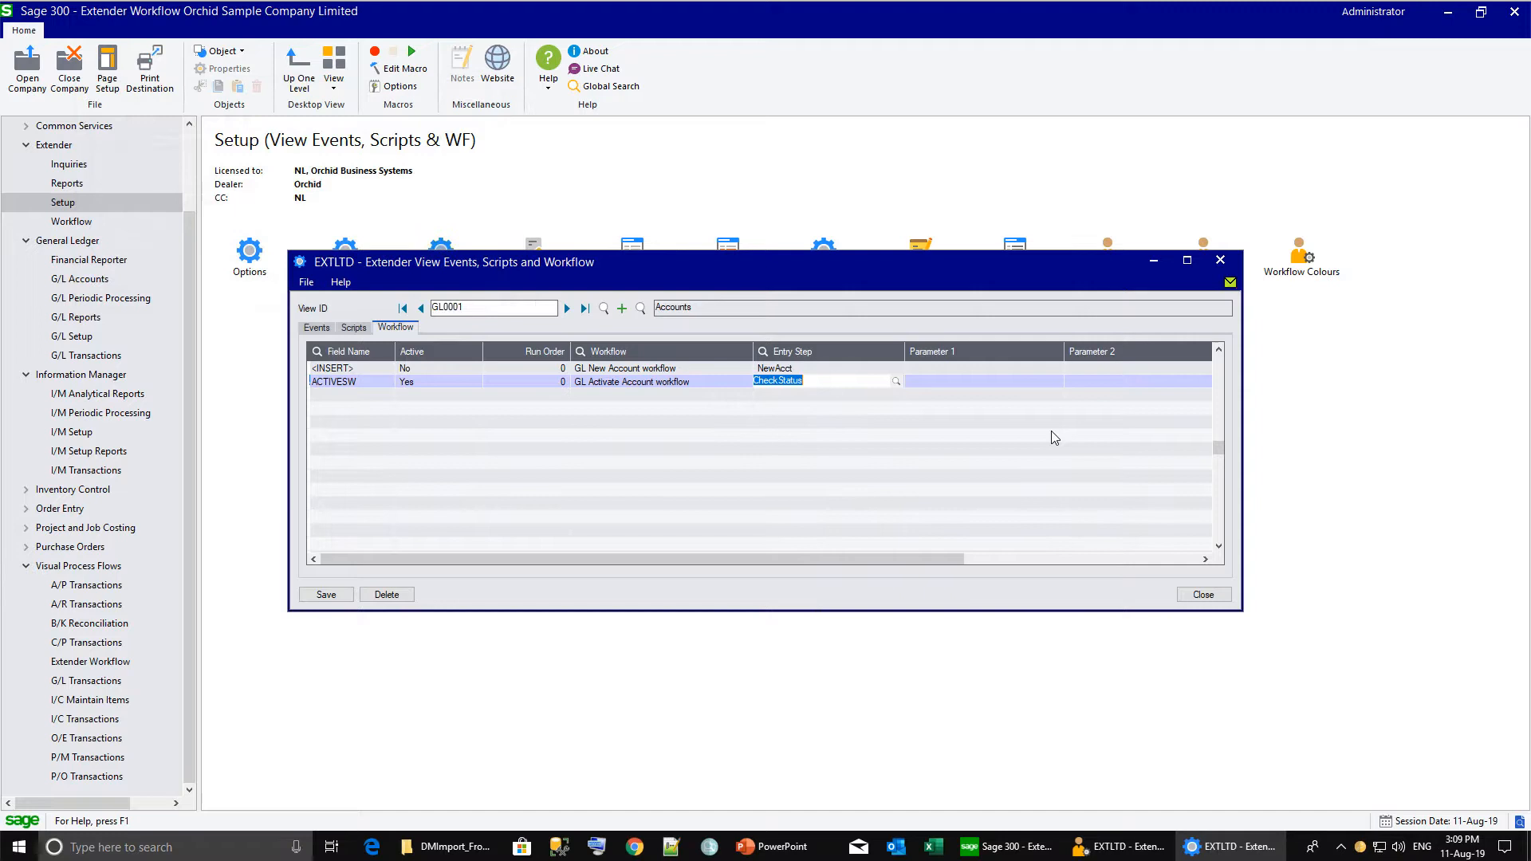
pyautogui.click(961, 382)
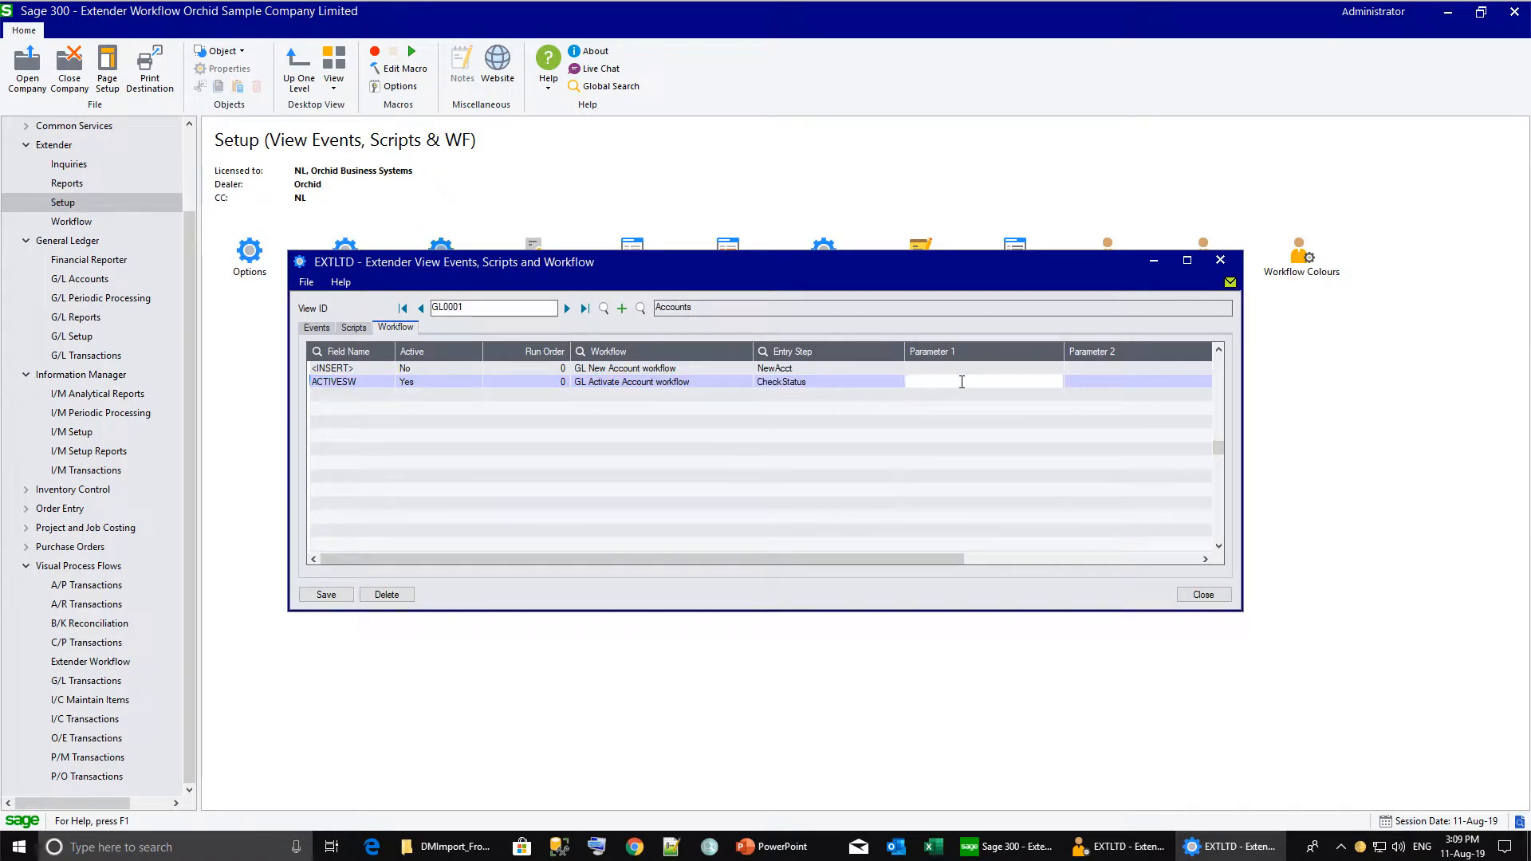
pyautogui.write('ANNE')
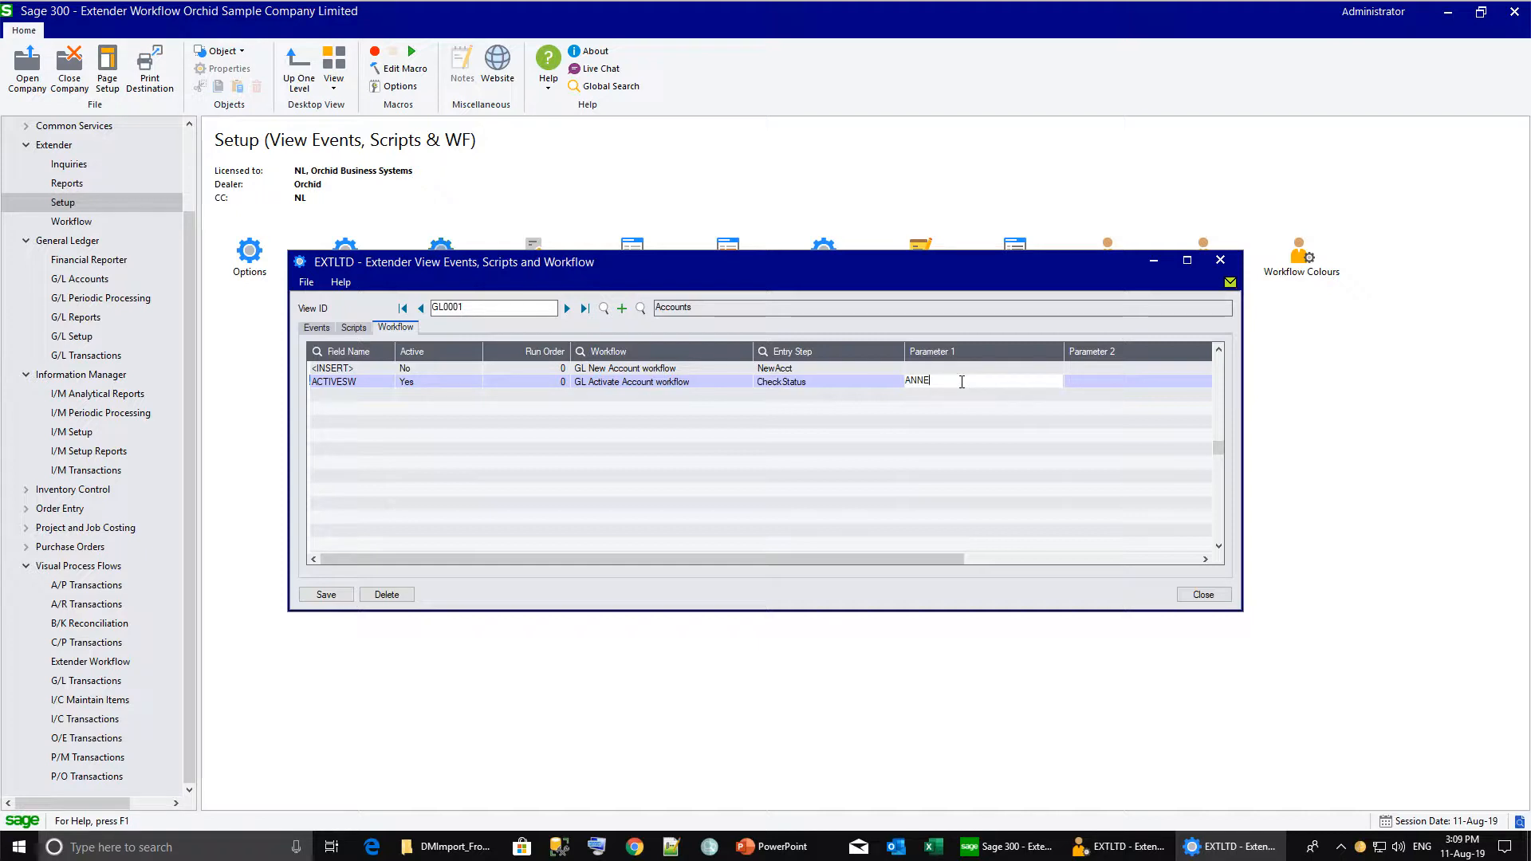
pyautogui.press('Tab')
pyautogui.click(323, 595)
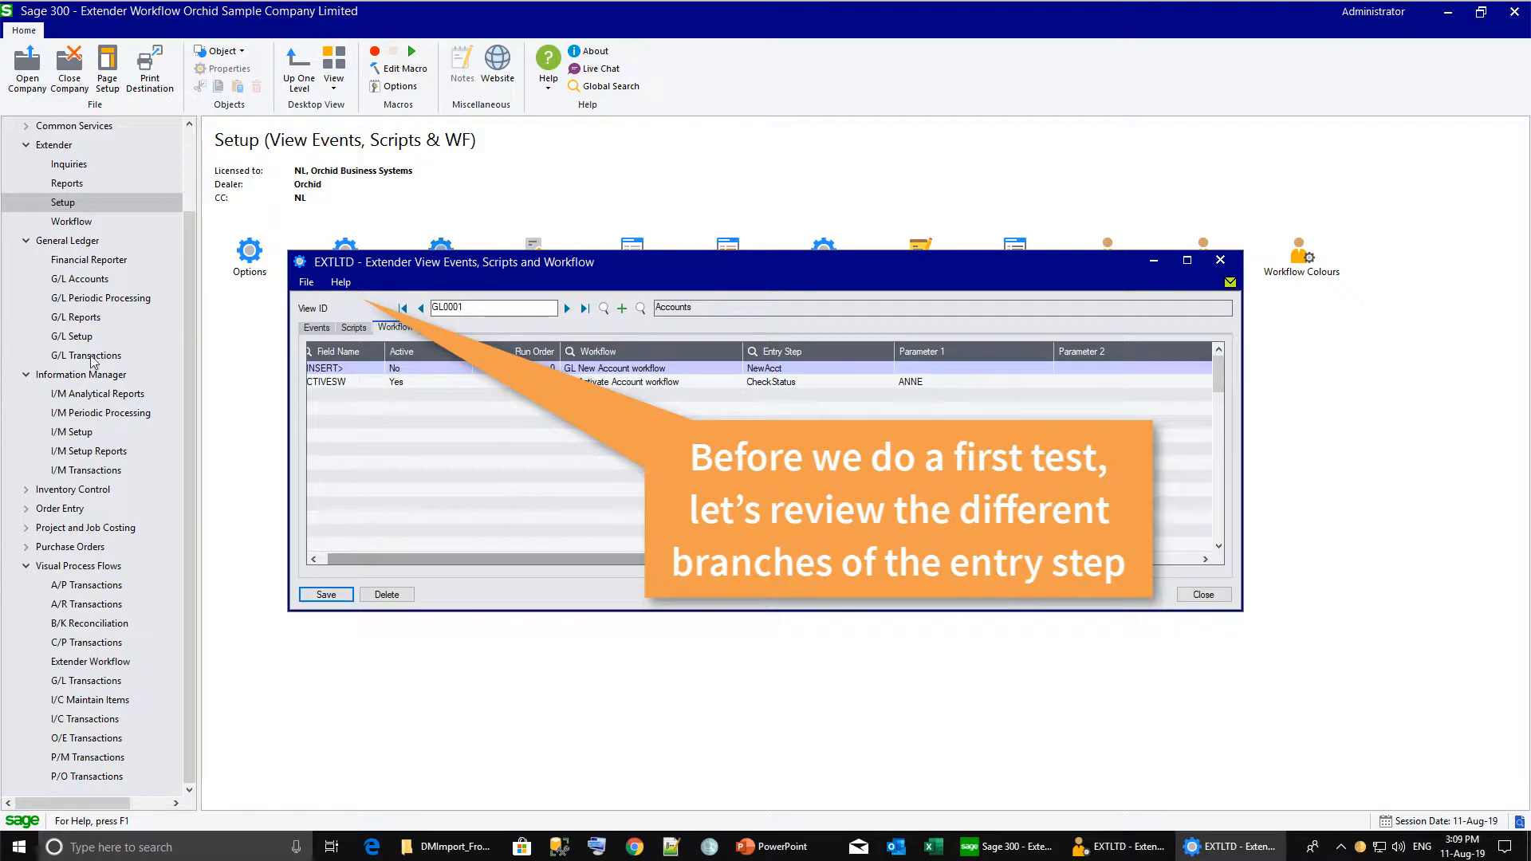
# Change StartNewAccount's final GoToStep target from Wait to WaitNew.
pyautogui.click(80, 279)
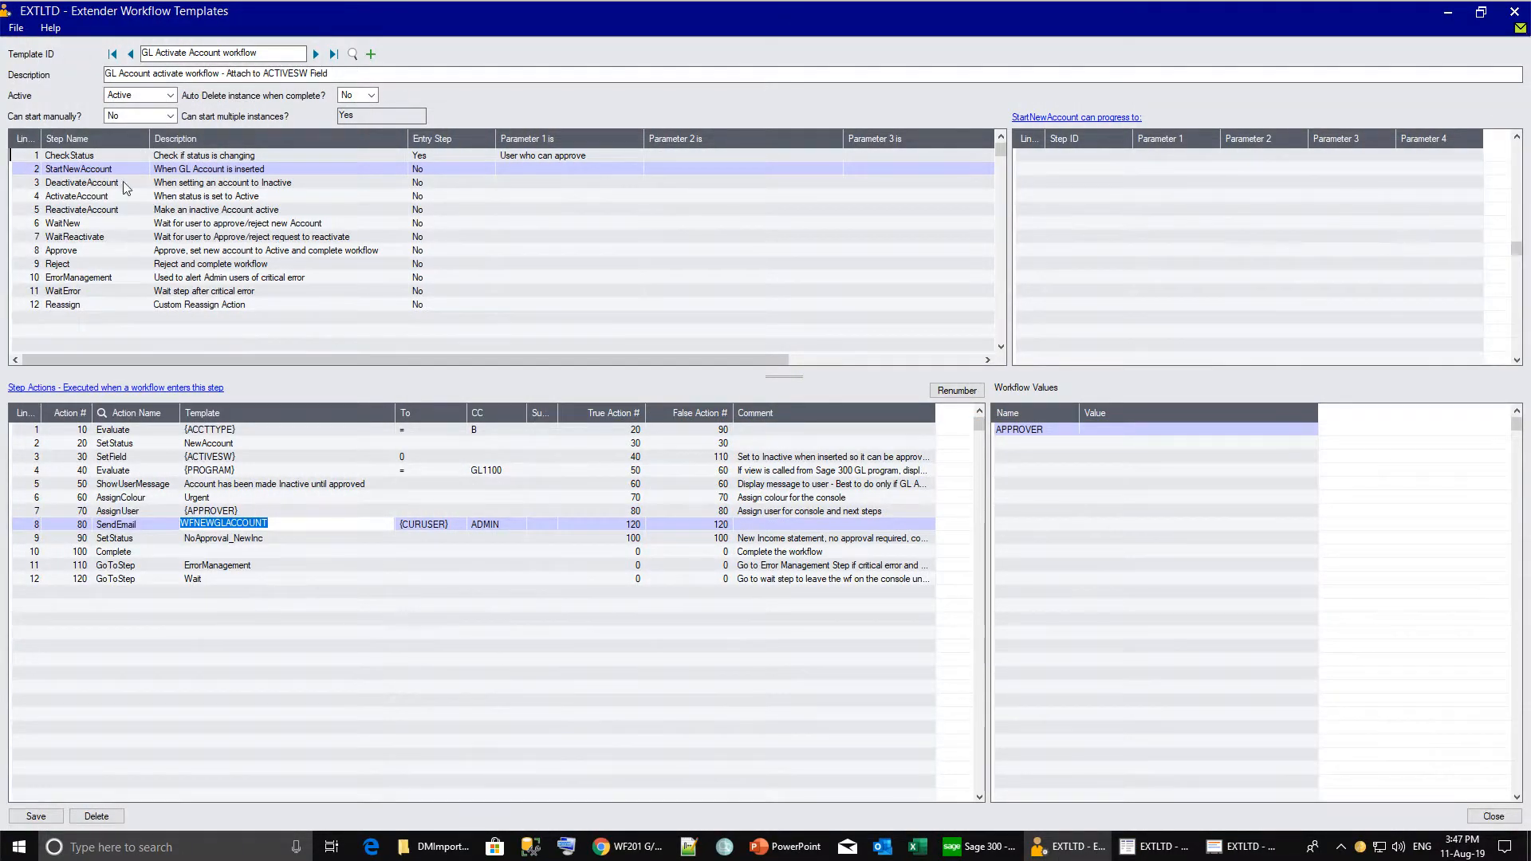
pyautogui.click(114, 171)
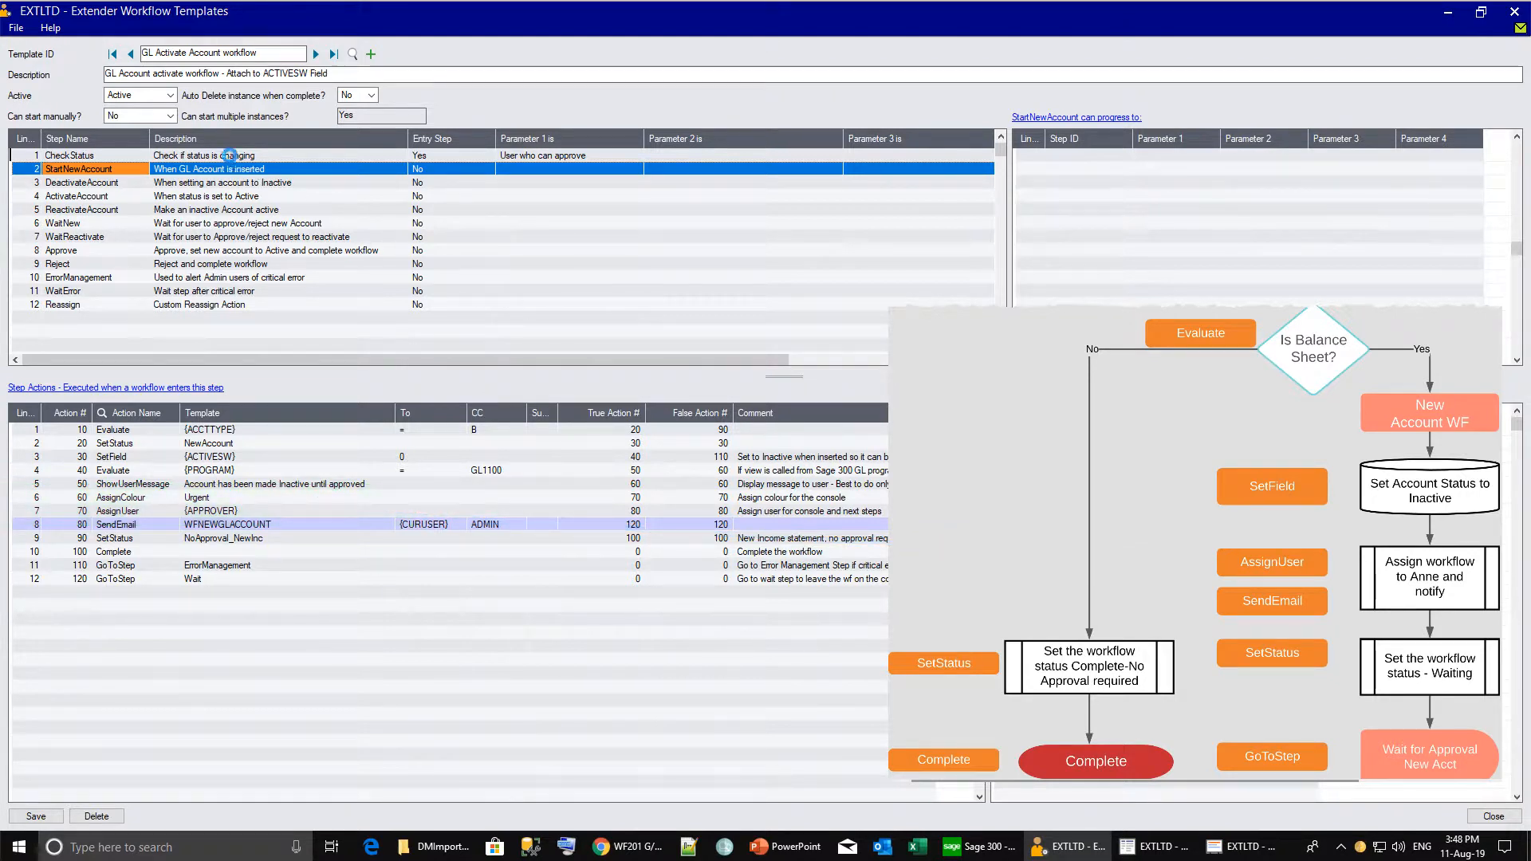
pyautogui.click(229, 156)
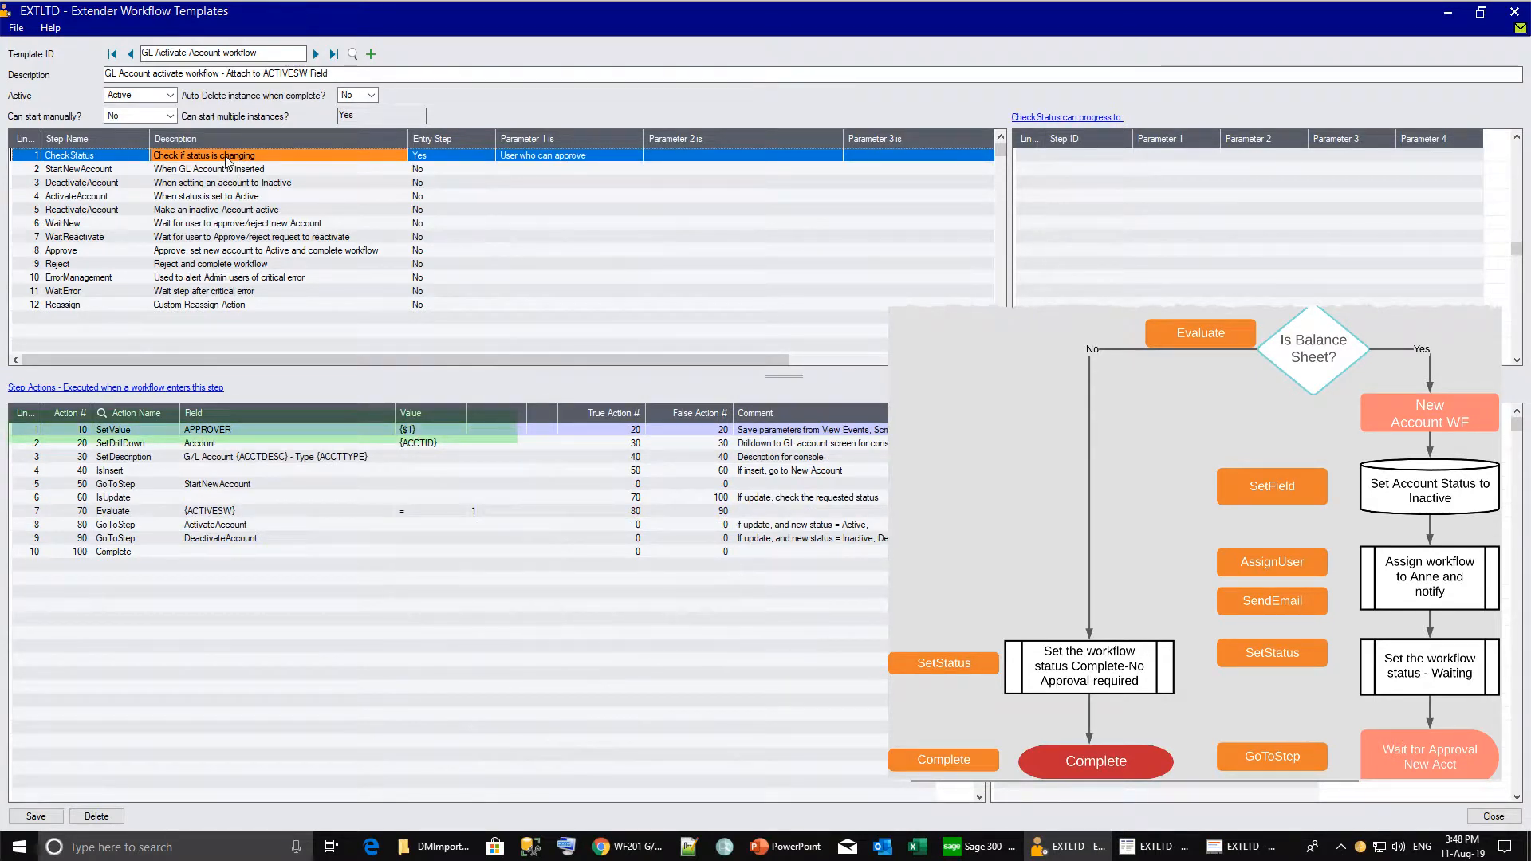
pyautogui.click(229, 170)
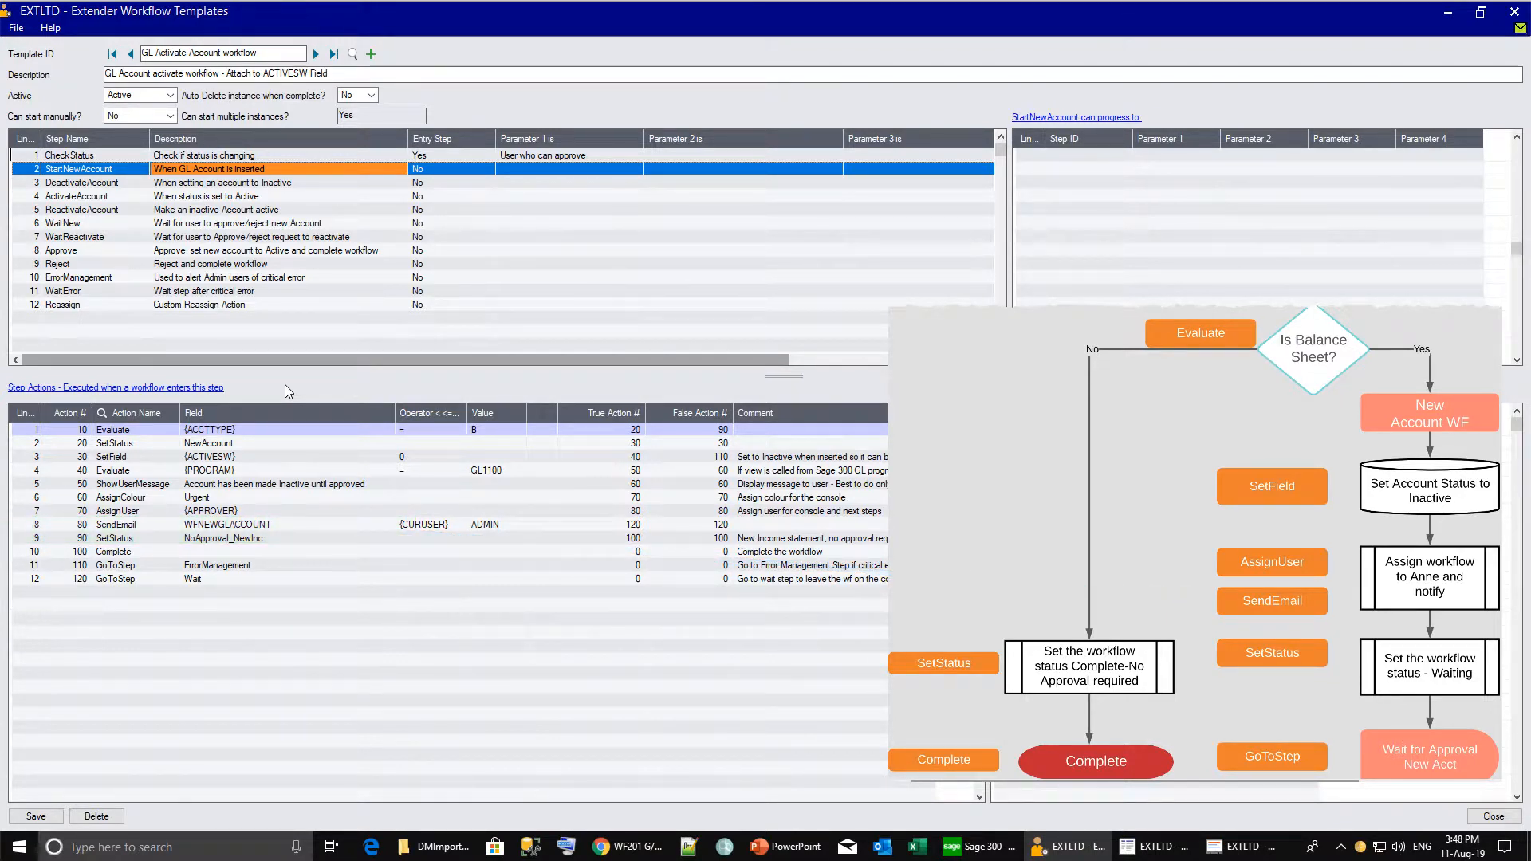
pyautogui.click(206, 579)
pyautogui.click(208, 579)
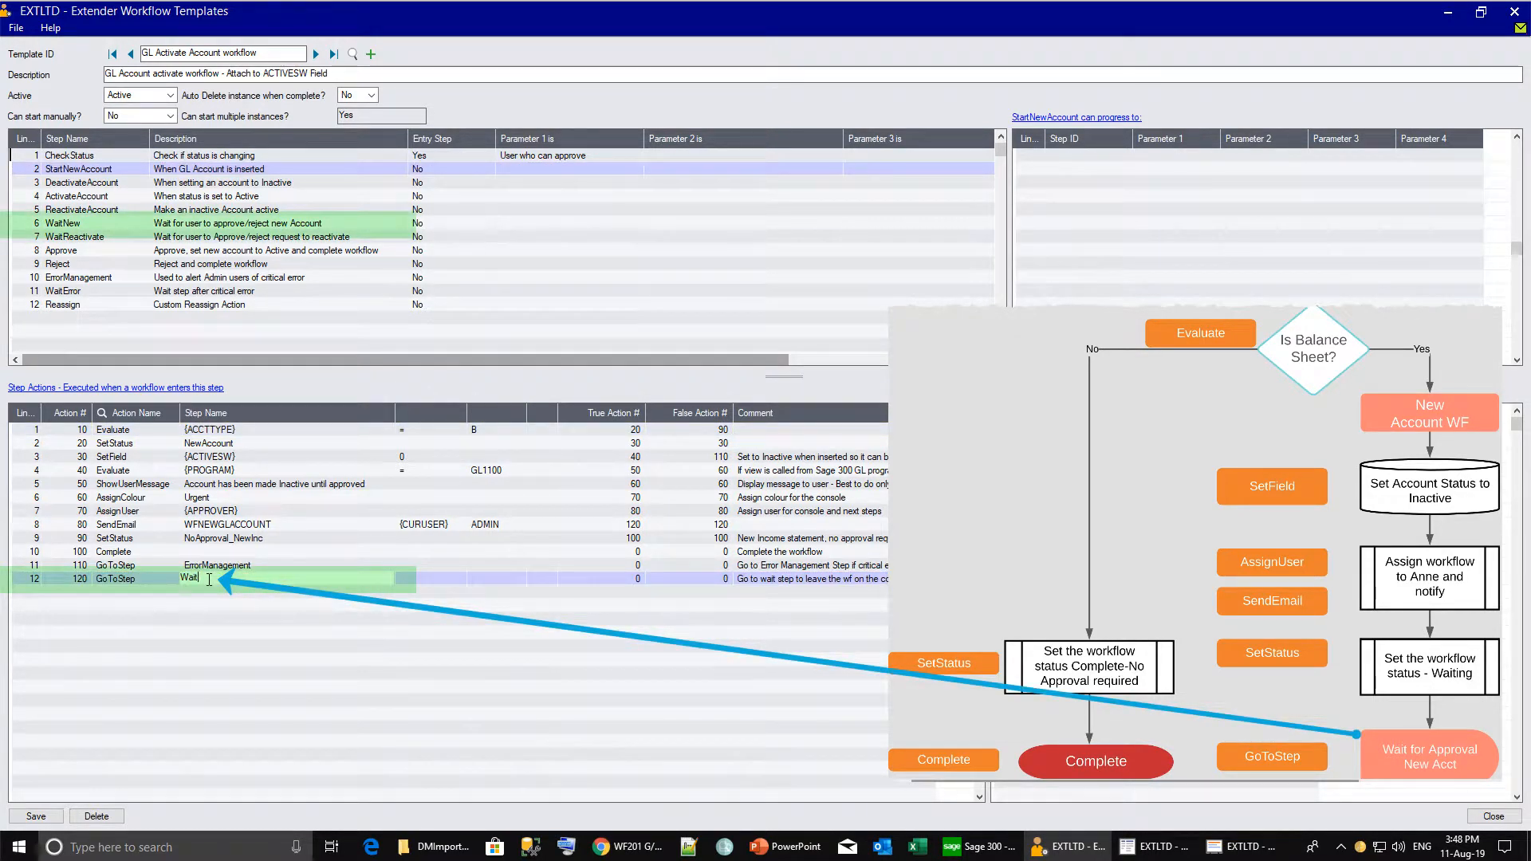
pyautogui.write('New')
pyautogui.press('Tab')
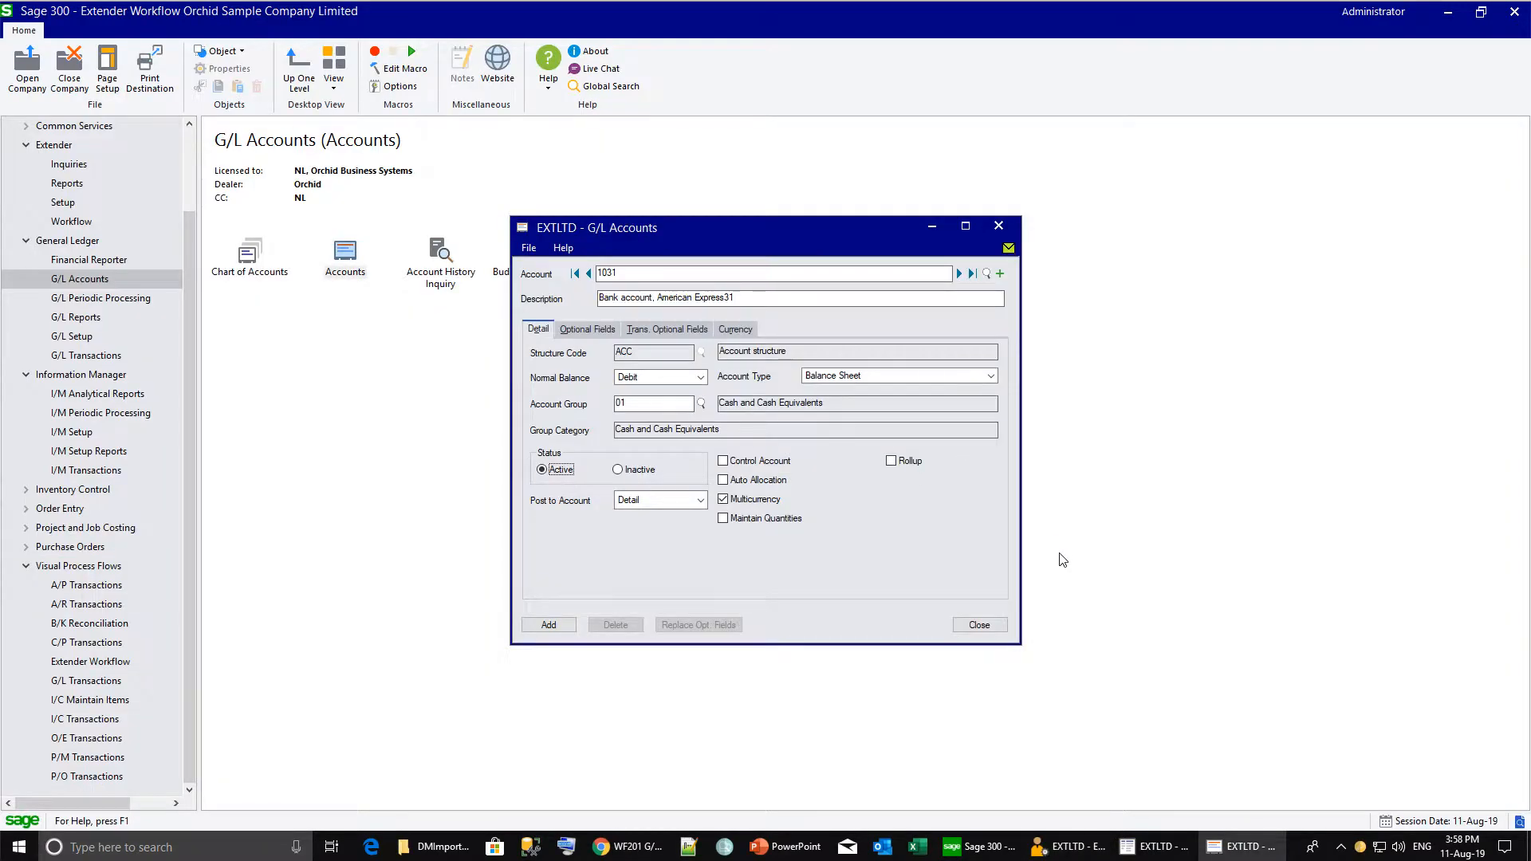
# Add G/L account 1031, then refresh the Workflow Console and list its drill-down screens.
pyautogui.click(543, 624)
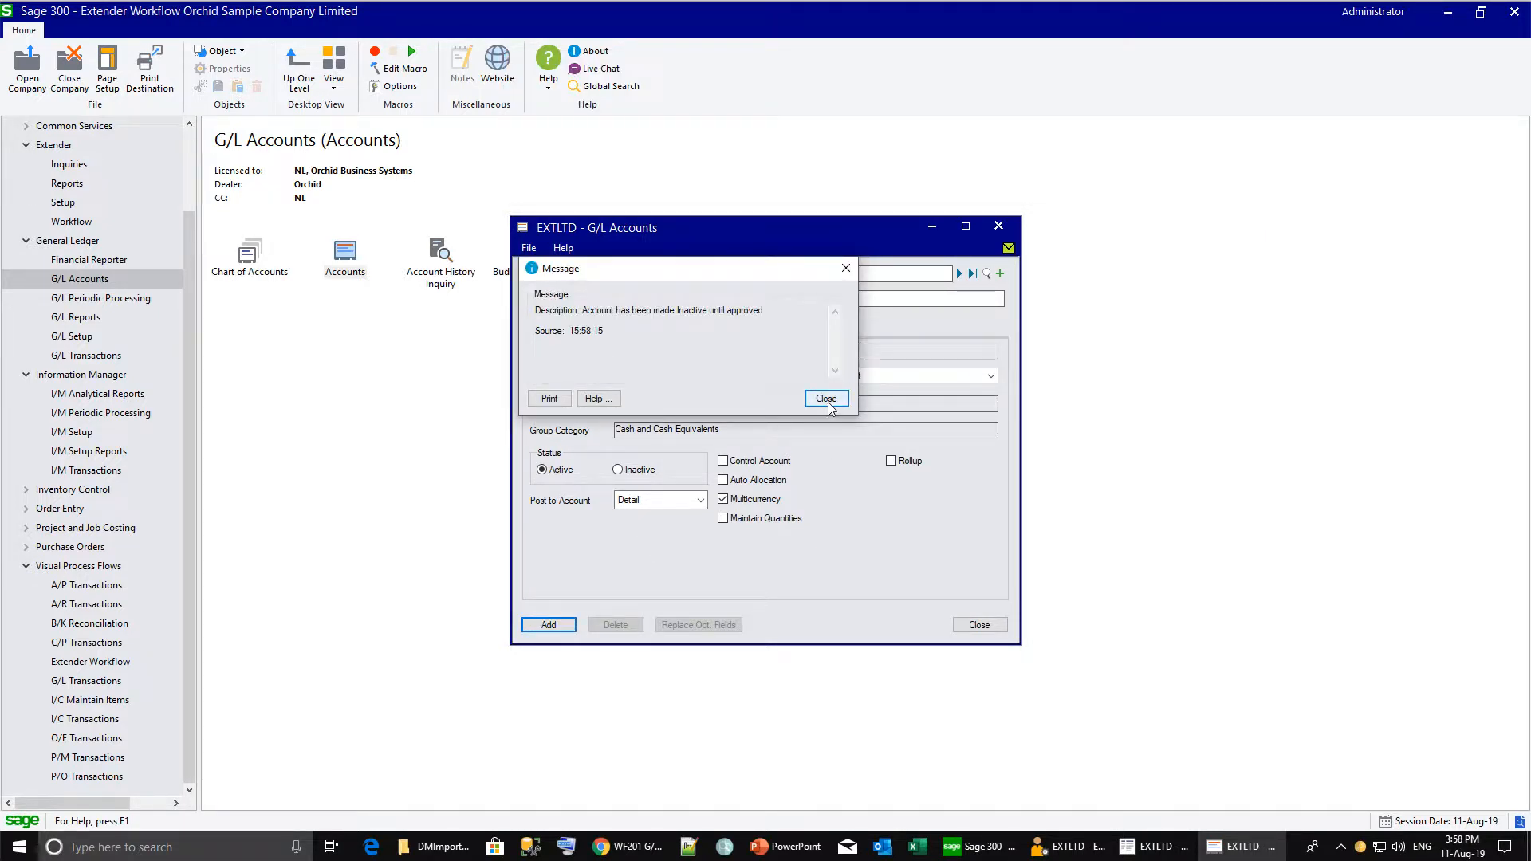
pyautogui.click(826, 399)
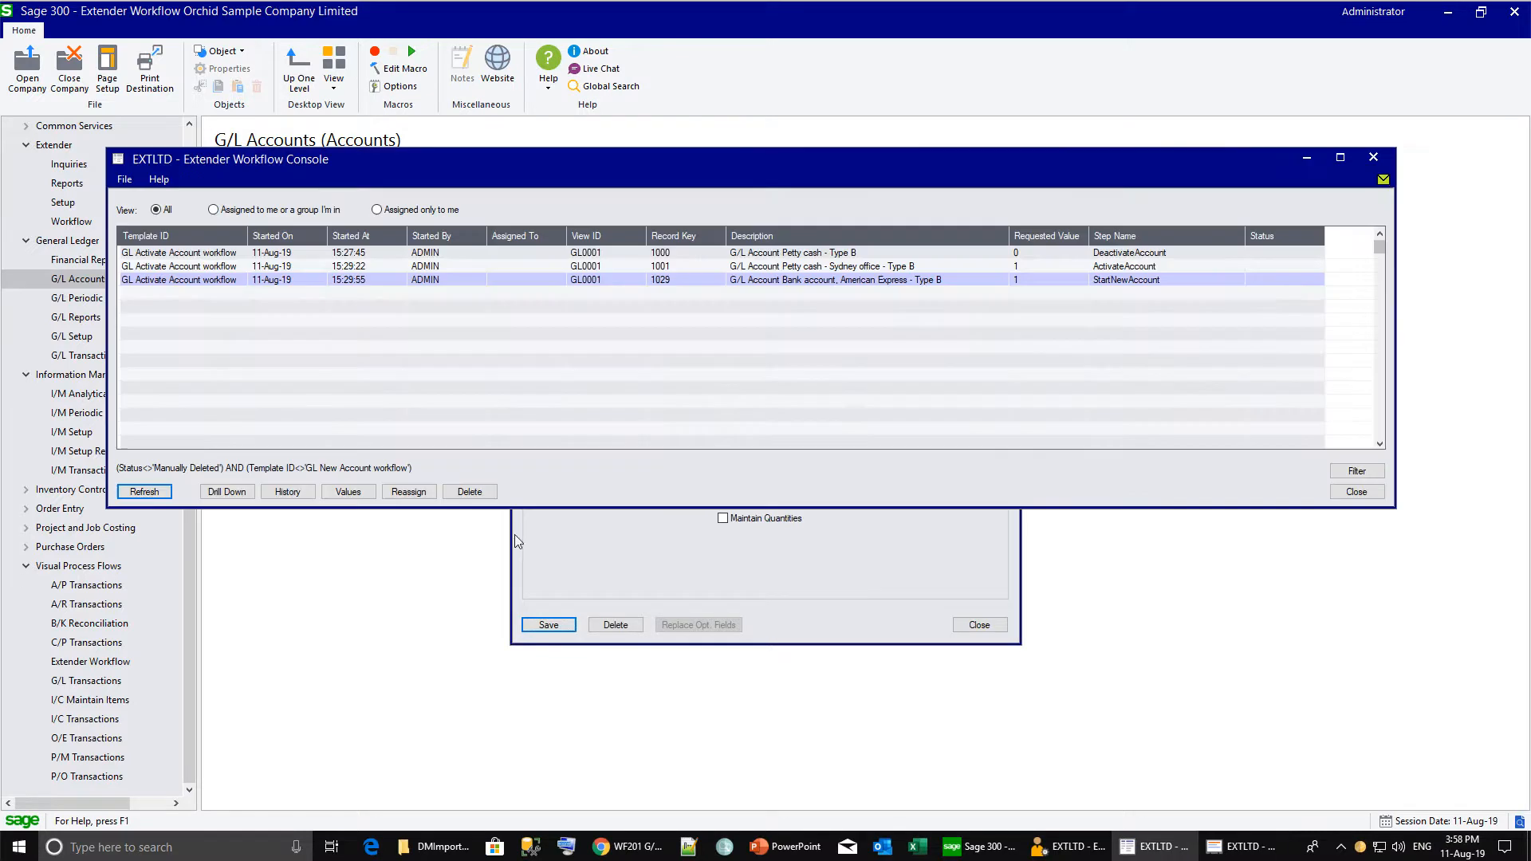
pyautogui.click(145, 492)
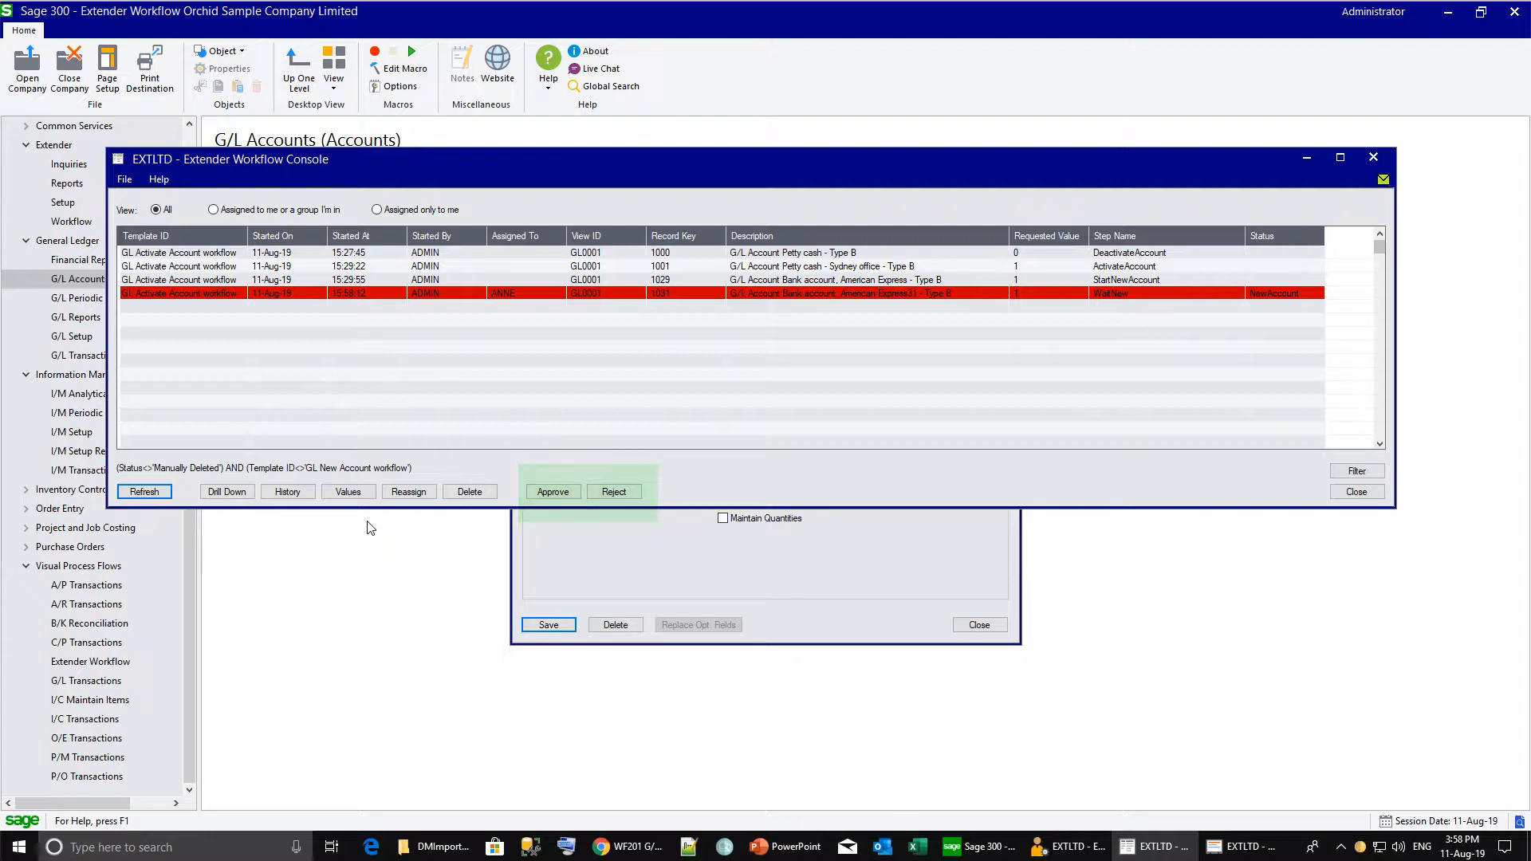
pyautogui.click(233, 493)
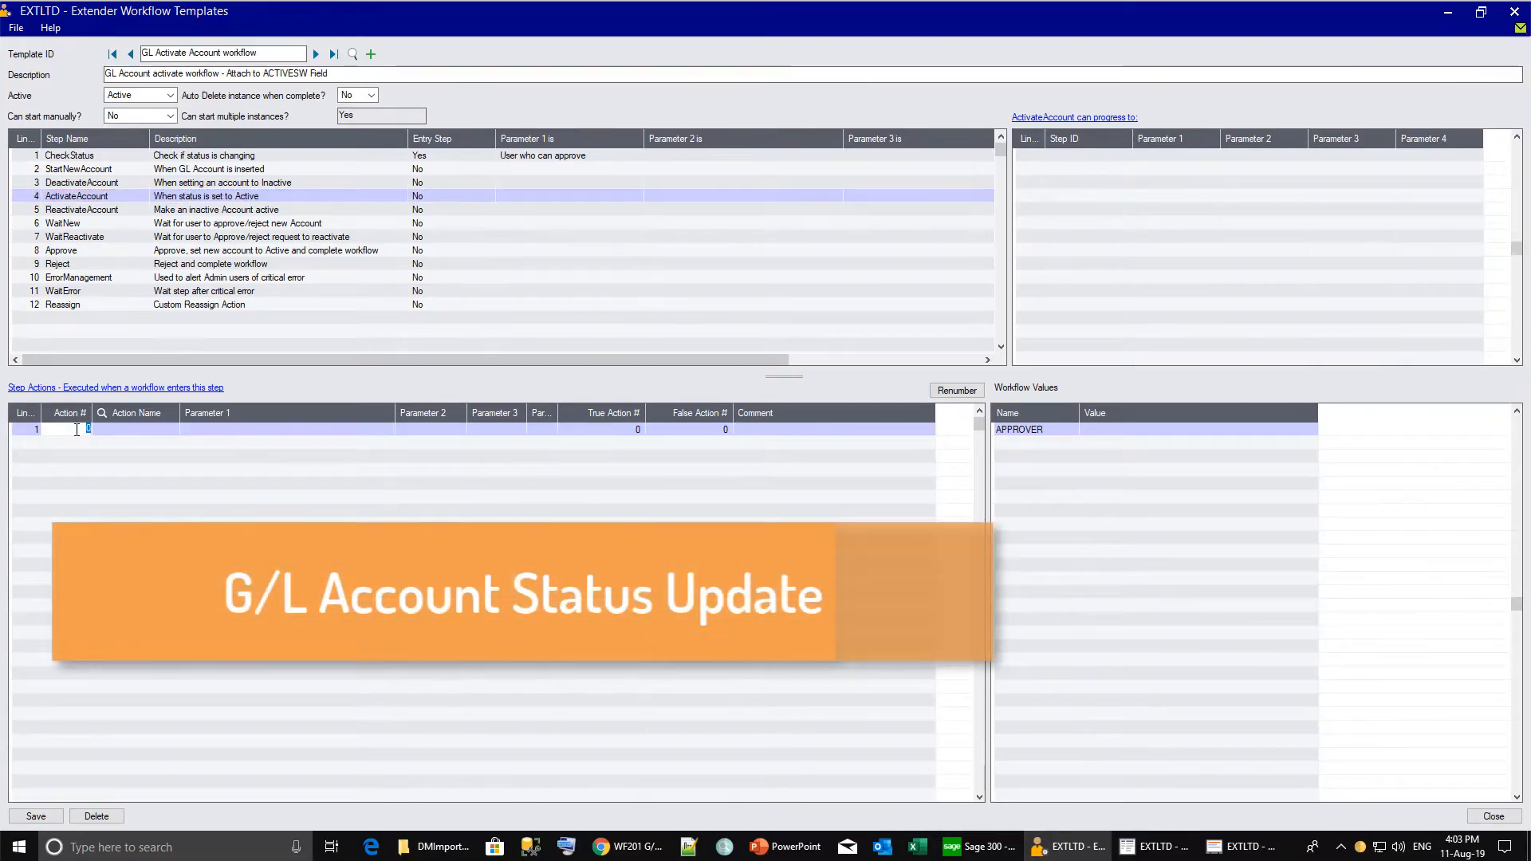
# Enter ActivateAccount's SetField action 10 setting {ACTIVESW} to 0 with true action 20.
pyautogui.write('10')
pyautogui.press('Tab')
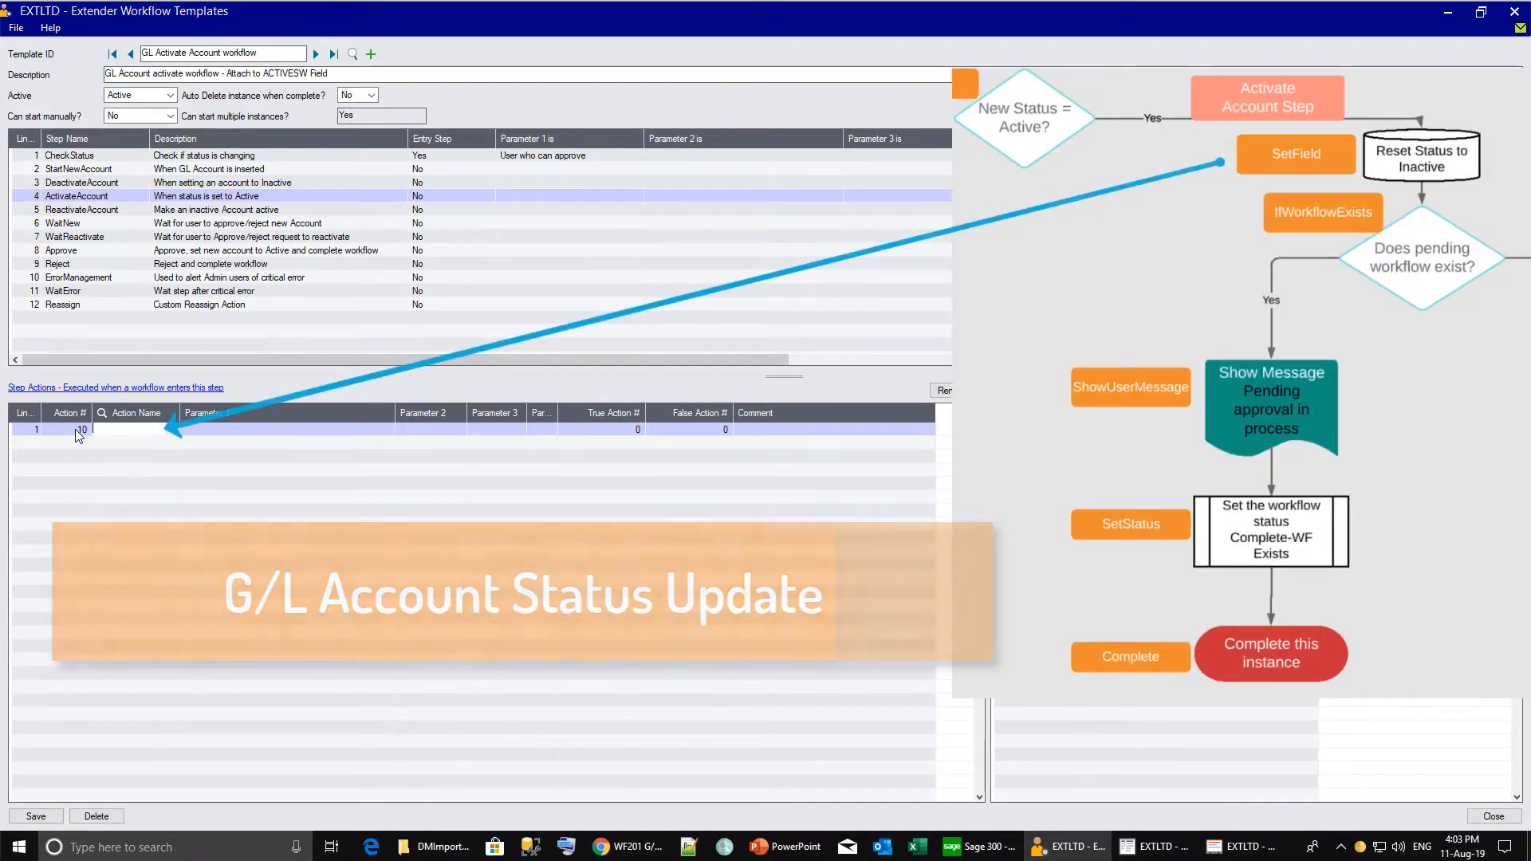
pyautogui.write('Ae')
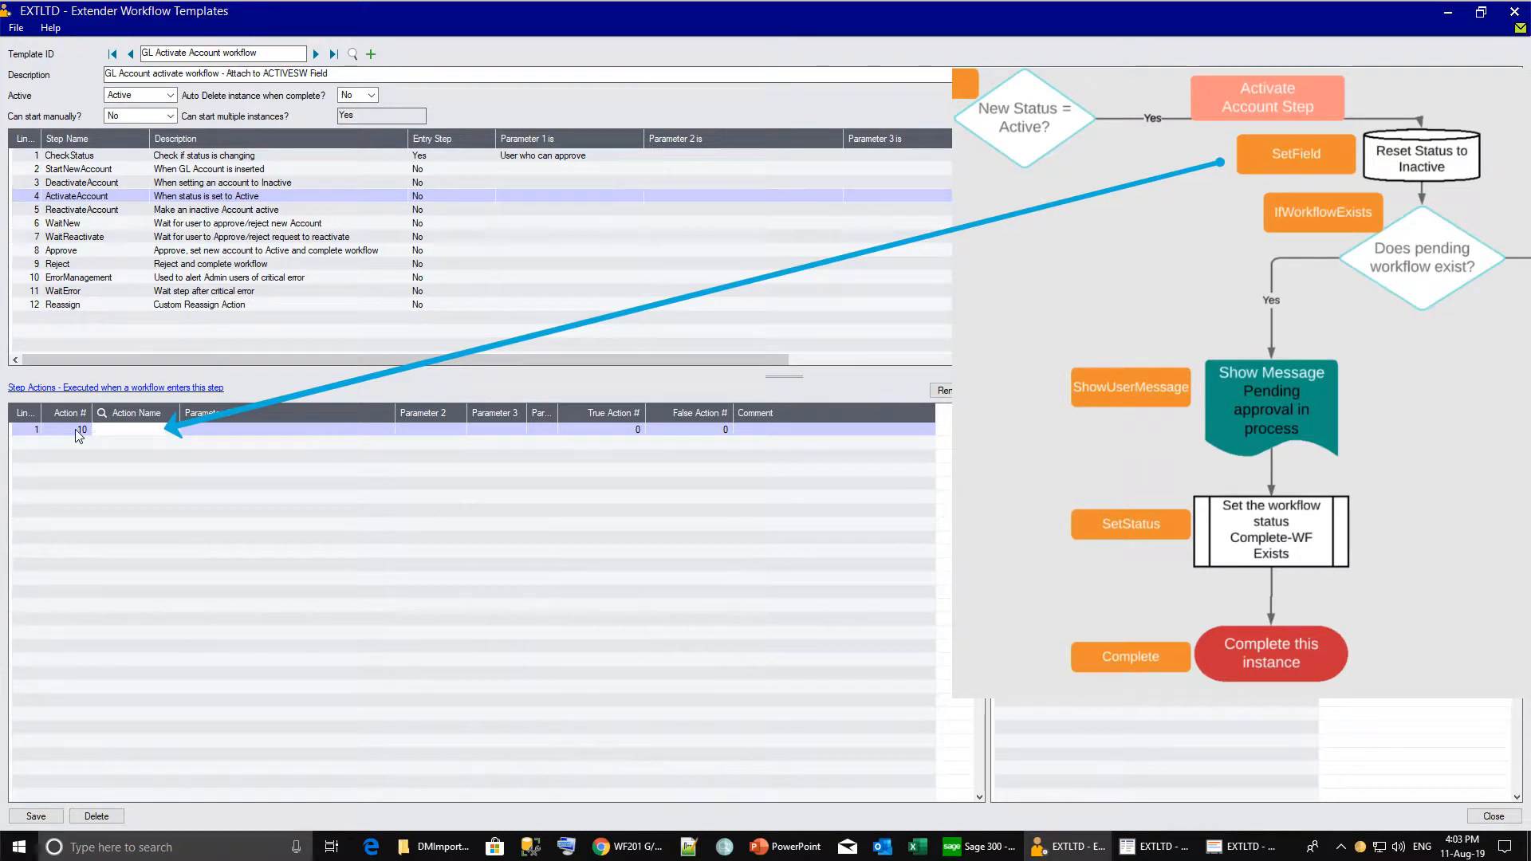
pyautogui.write('SetField')
pyautogui.press('Tab')
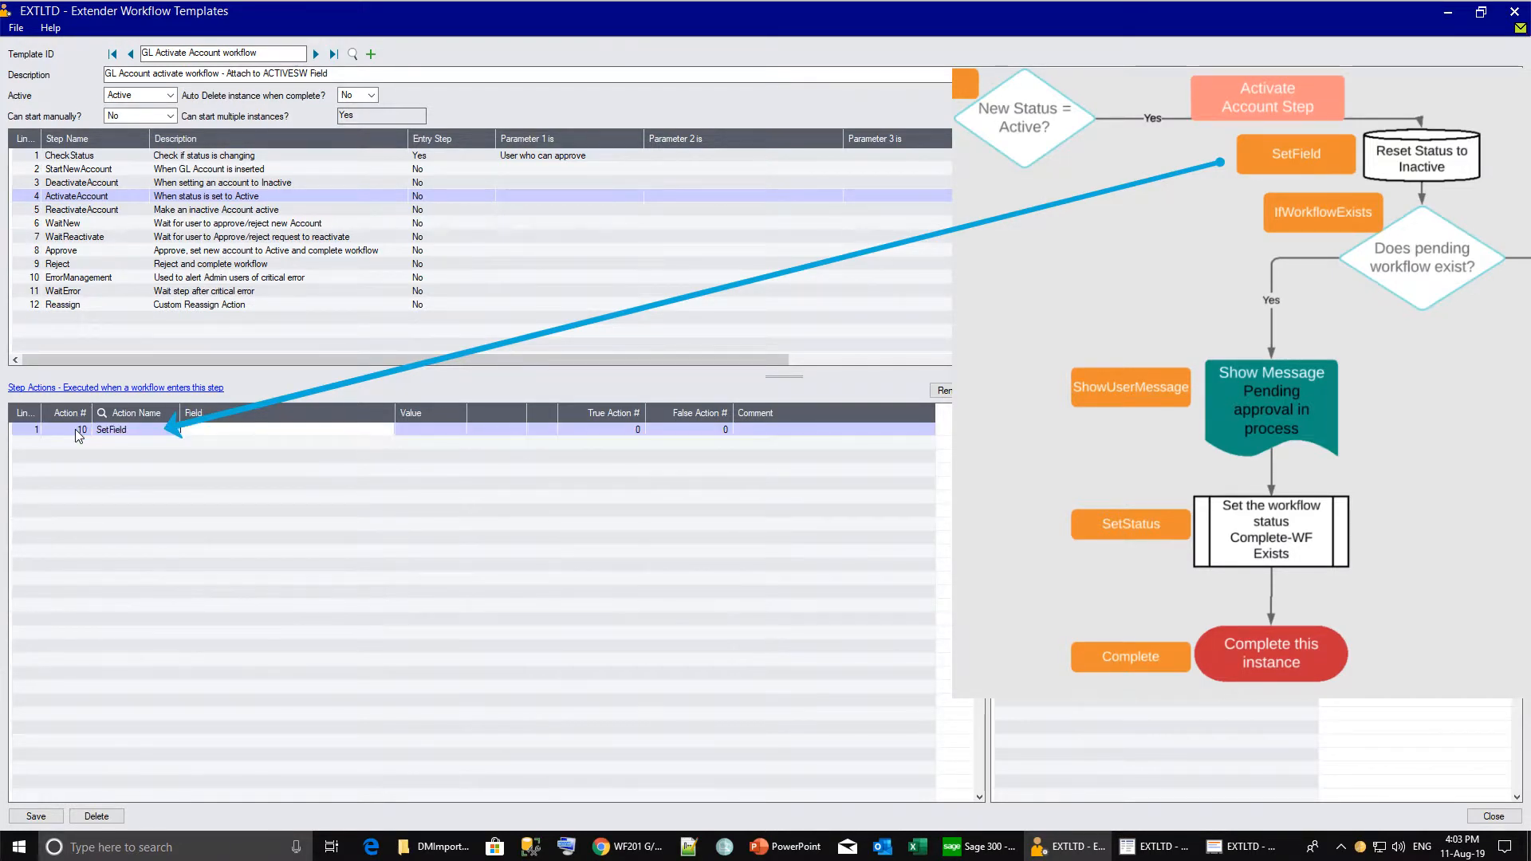
pyautogui.press('Tab')
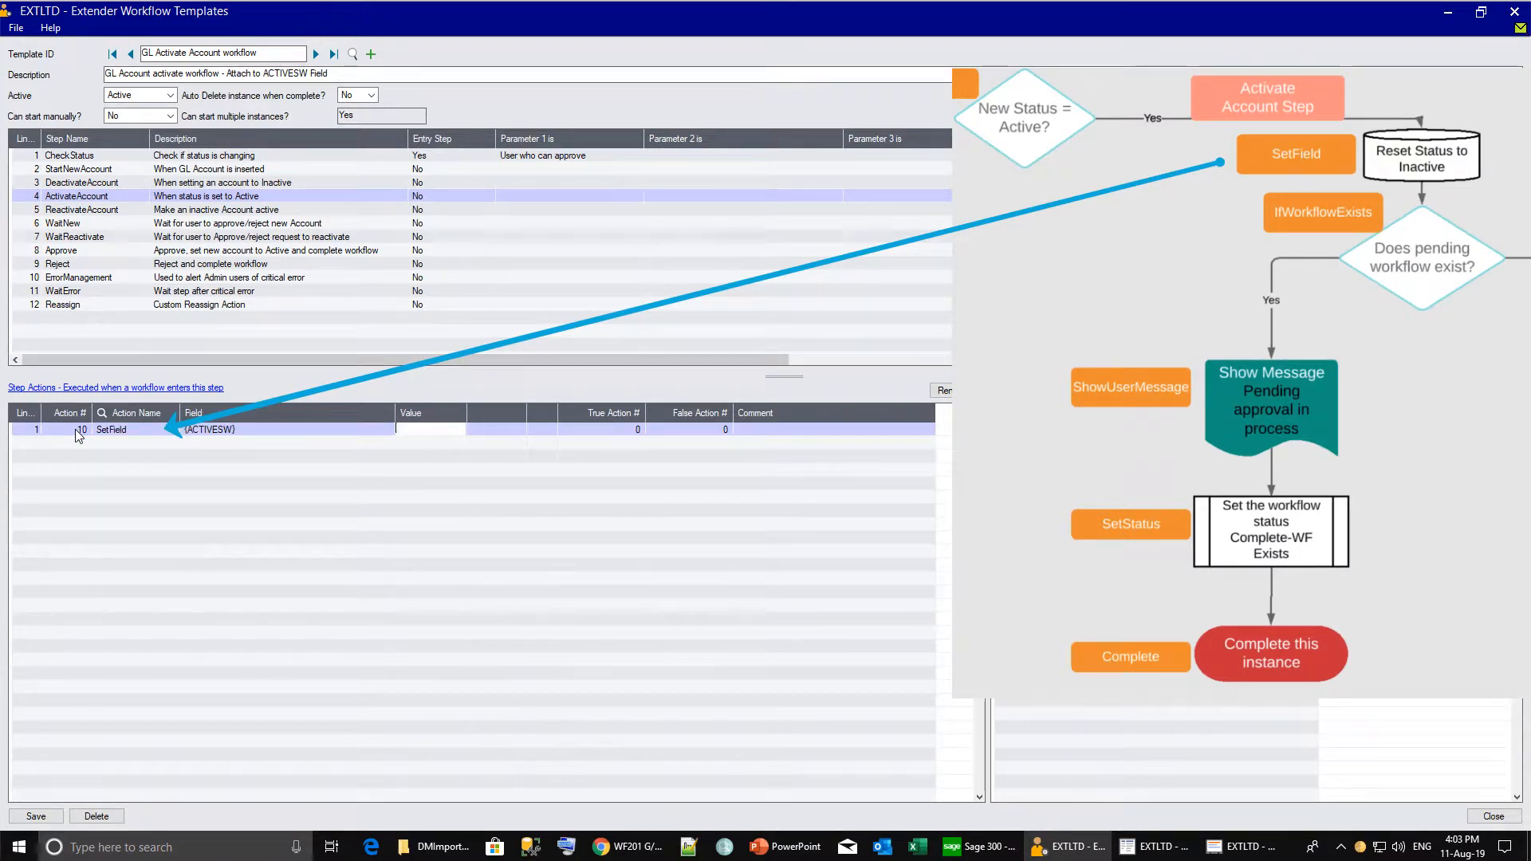
pyautogui.write('0')
pyautogui.press('Tab')
pyautogui.press('Tab')
pyautogui.press('Tab')
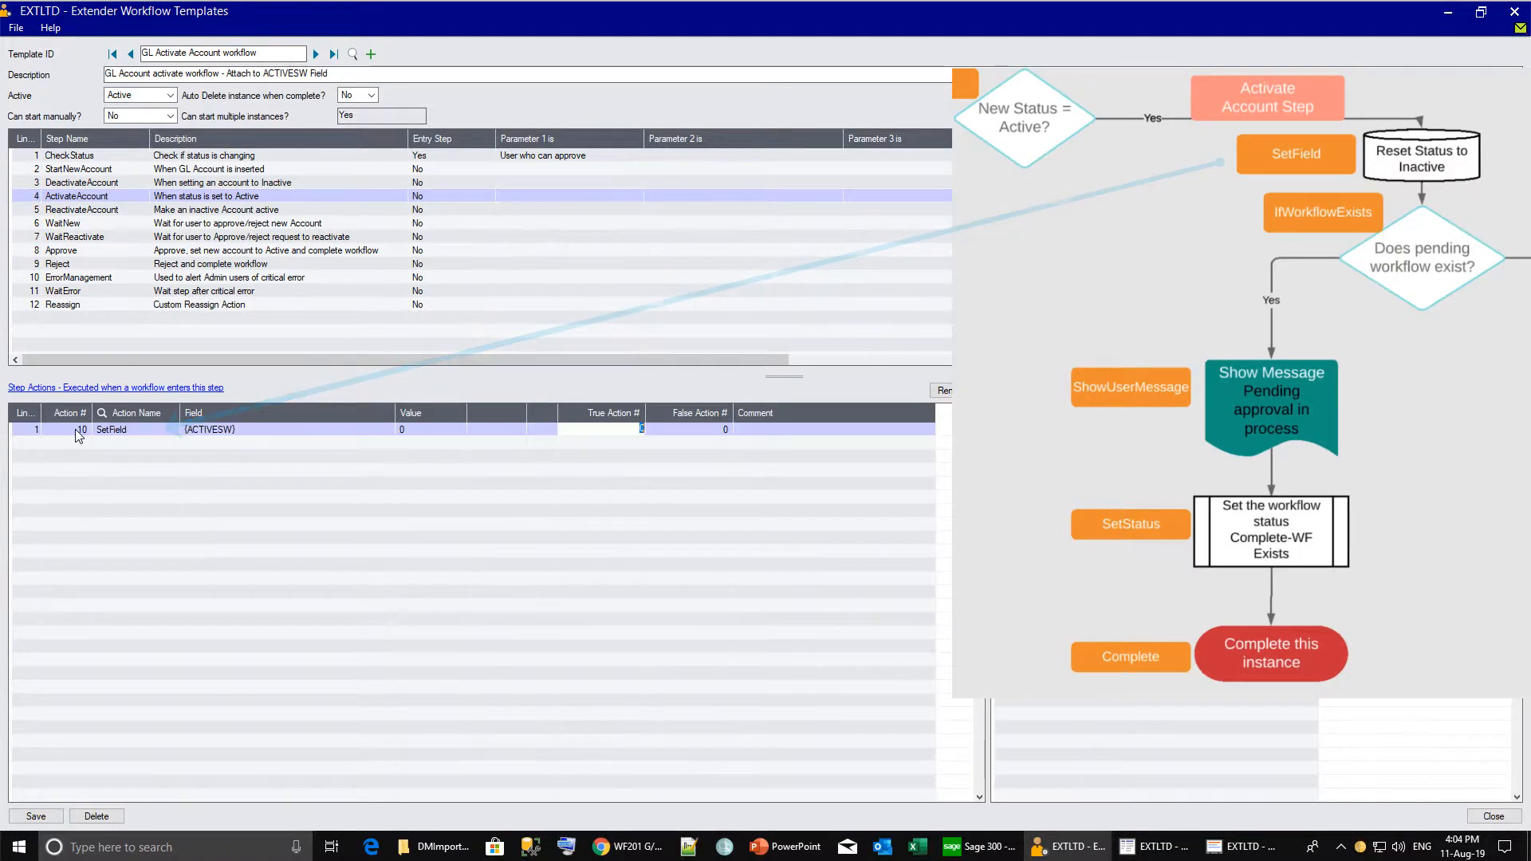
pyautogui.write('20')
pyautogui.press('Tab')
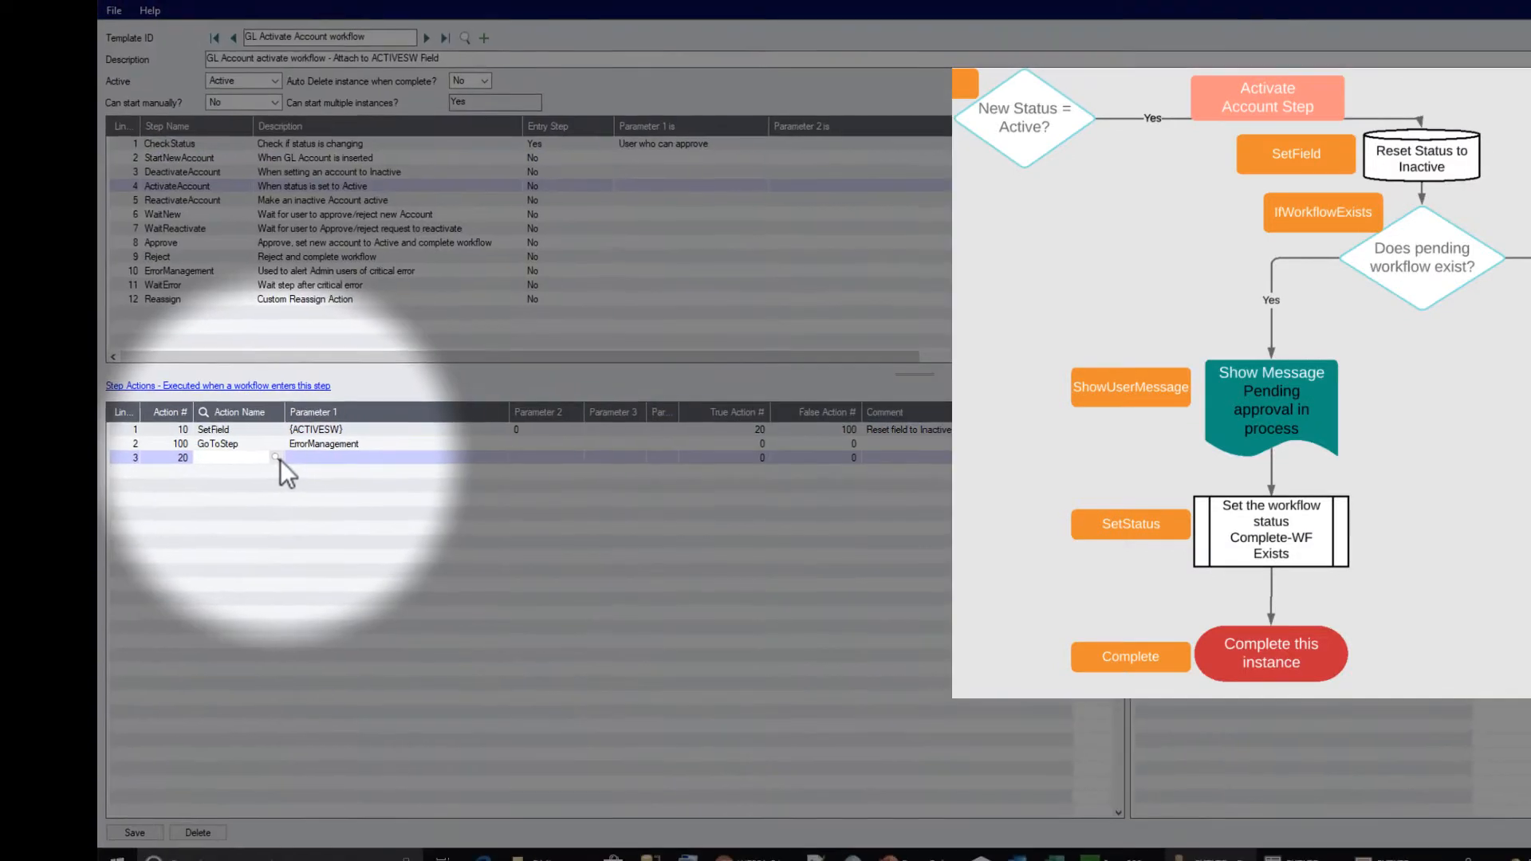
# Add an IfWorkflowExists action (true 30, false 70) commented 'If pending workflow.'.
pyautogui.click(221, 460)
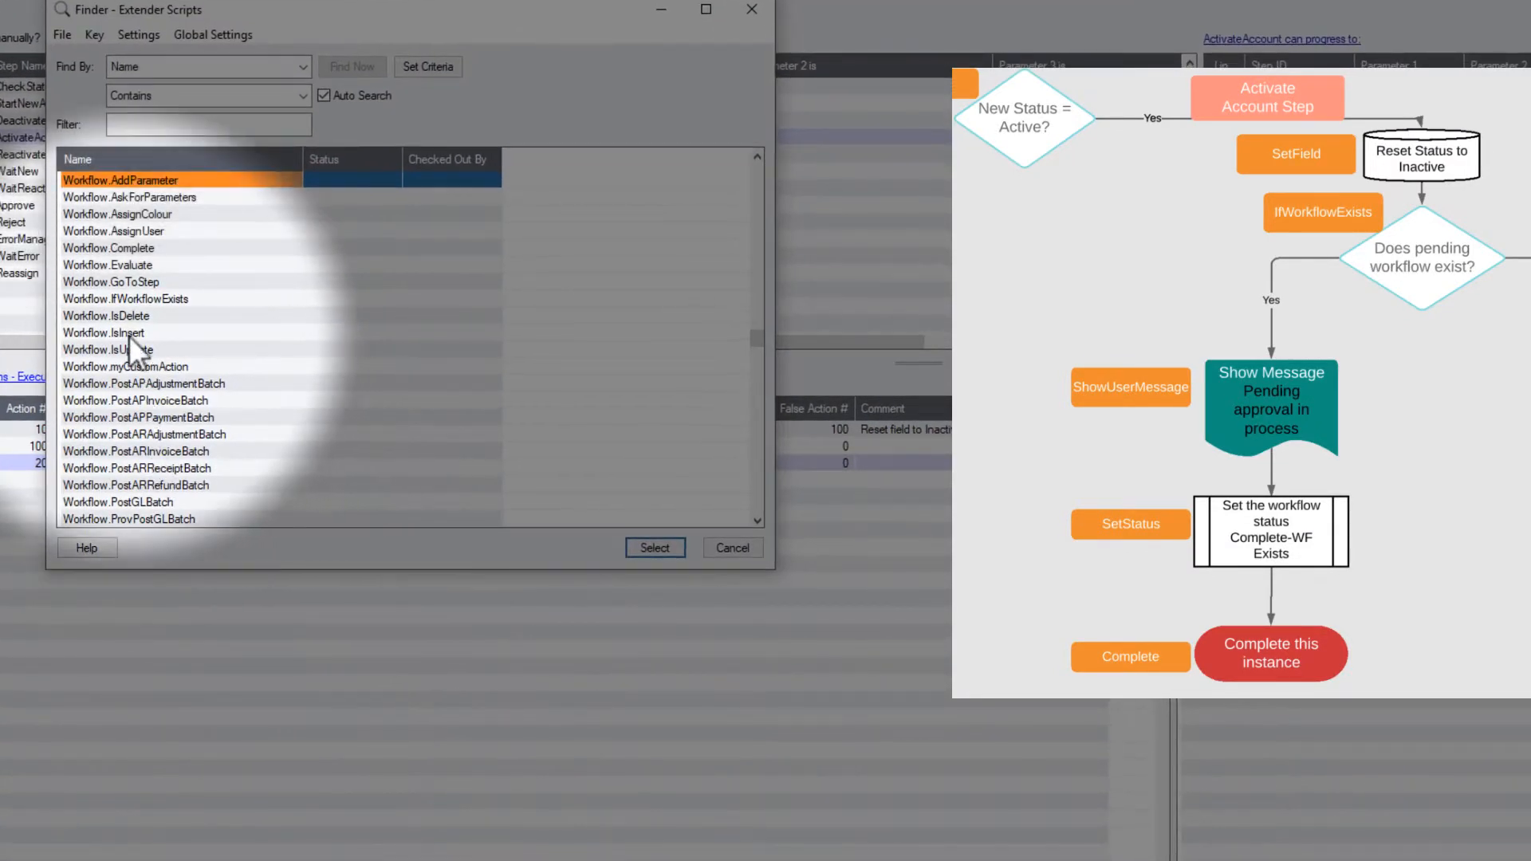
pyautogui.doubleClick(122, 299)
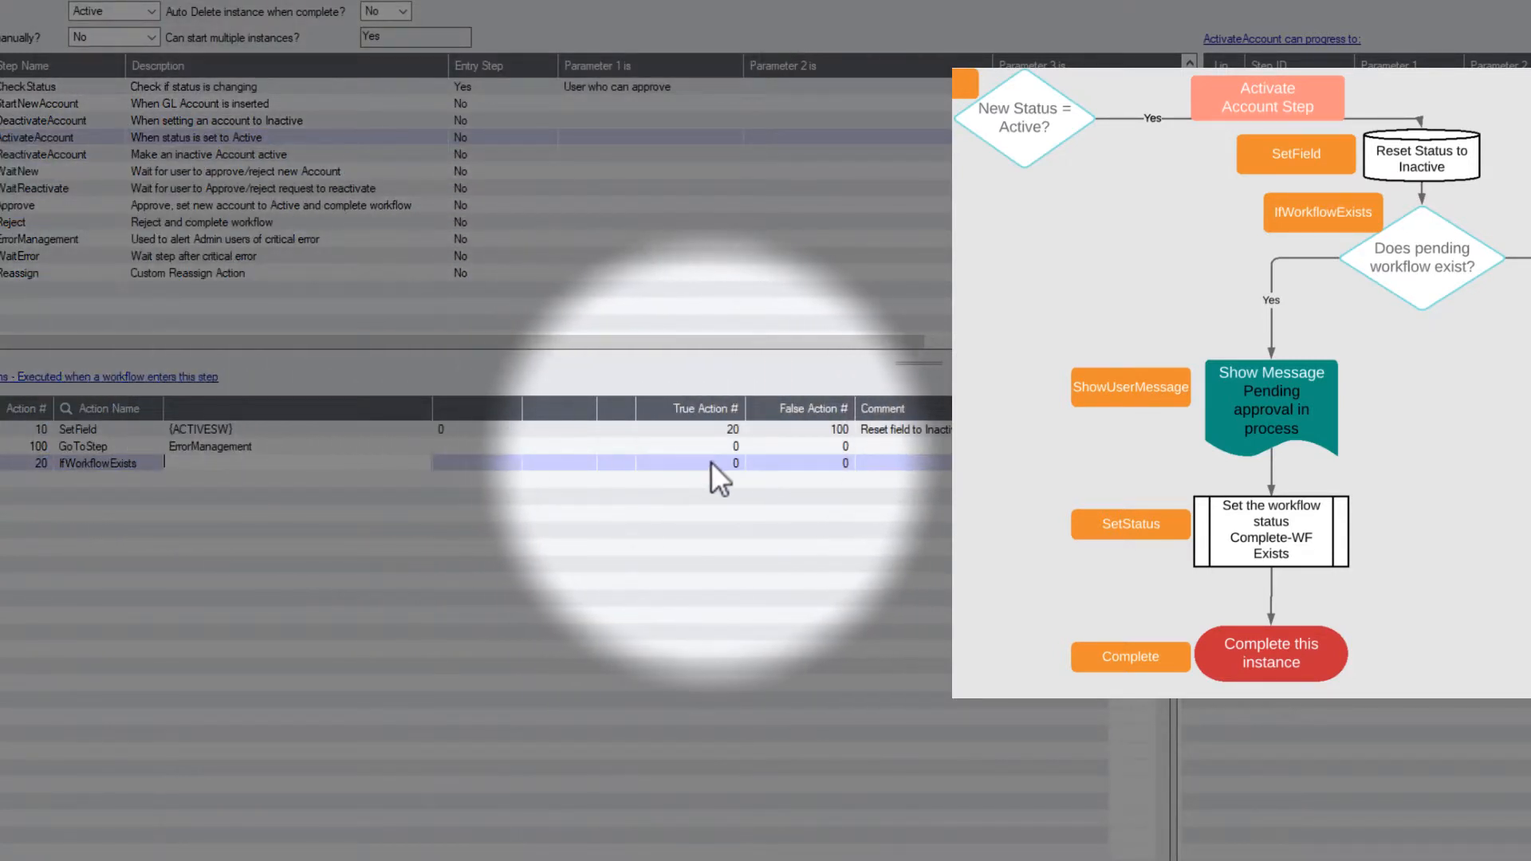
pyautogui.click(724, 464)
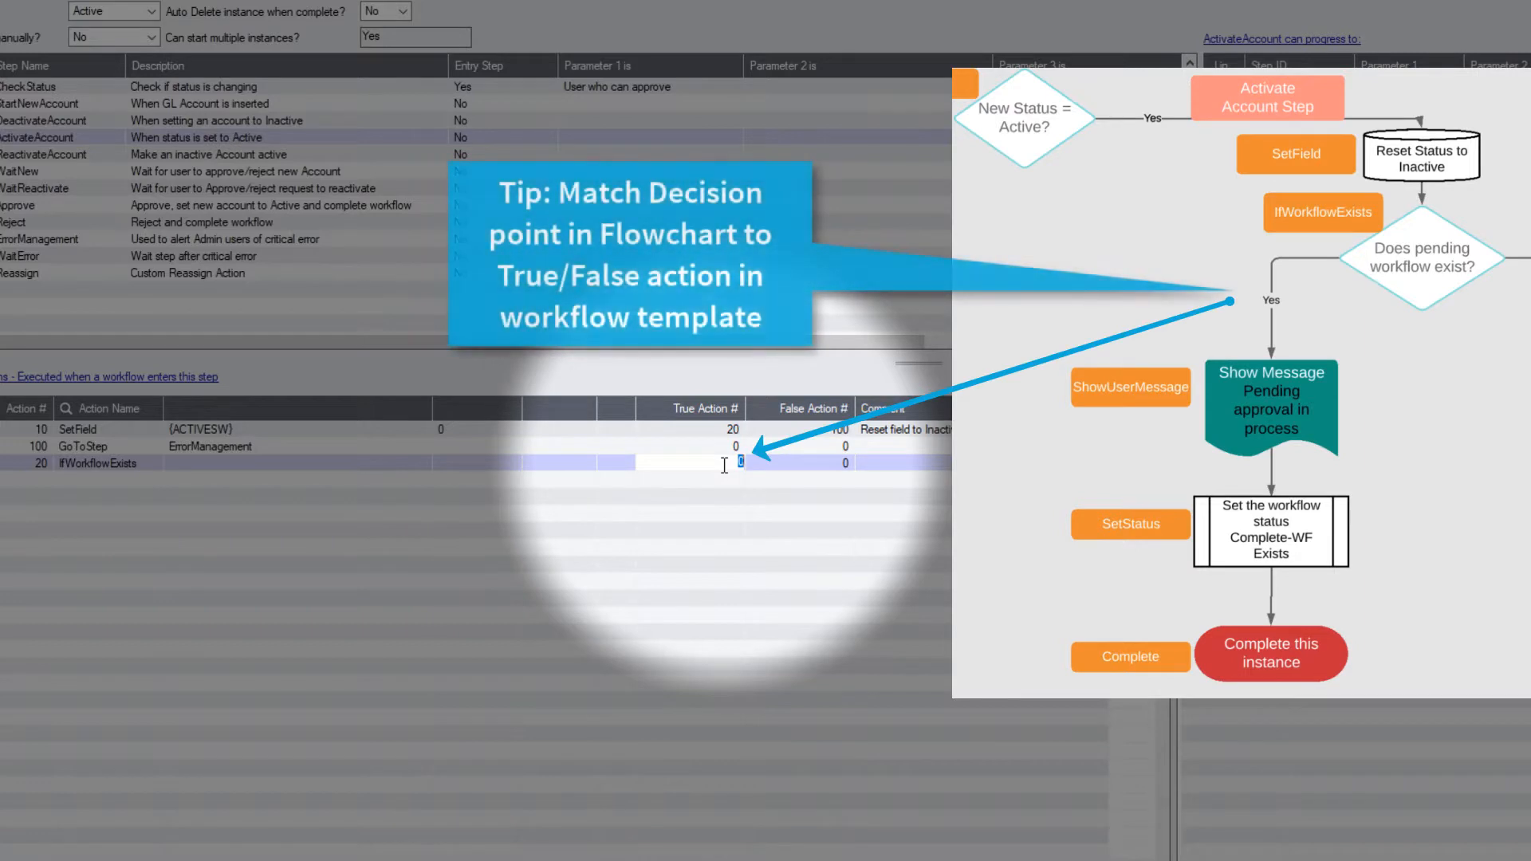
pyautogui.write('30')
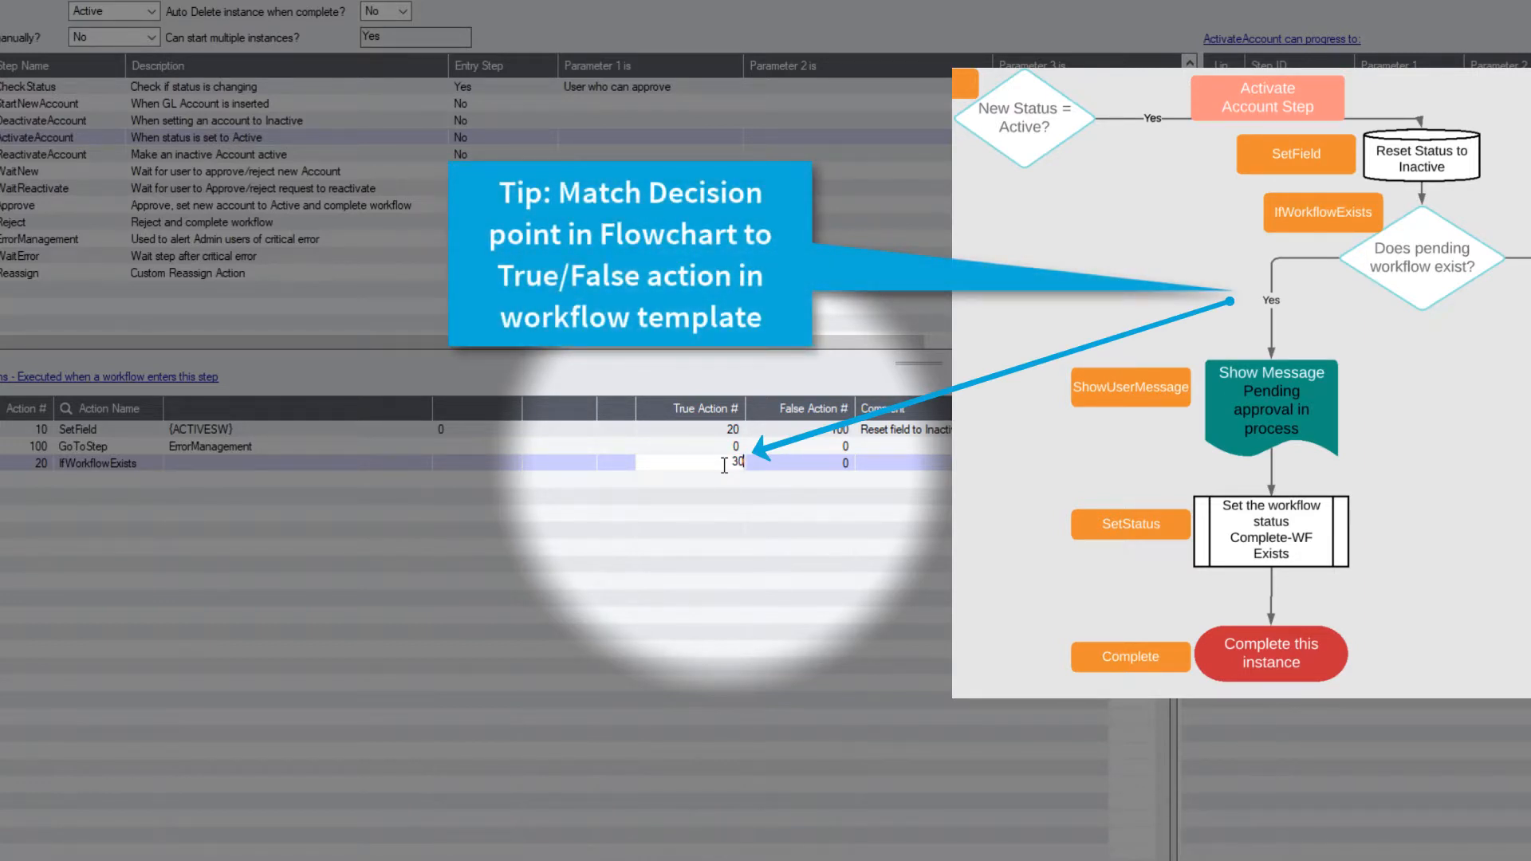
pyautogui.press('Tab')
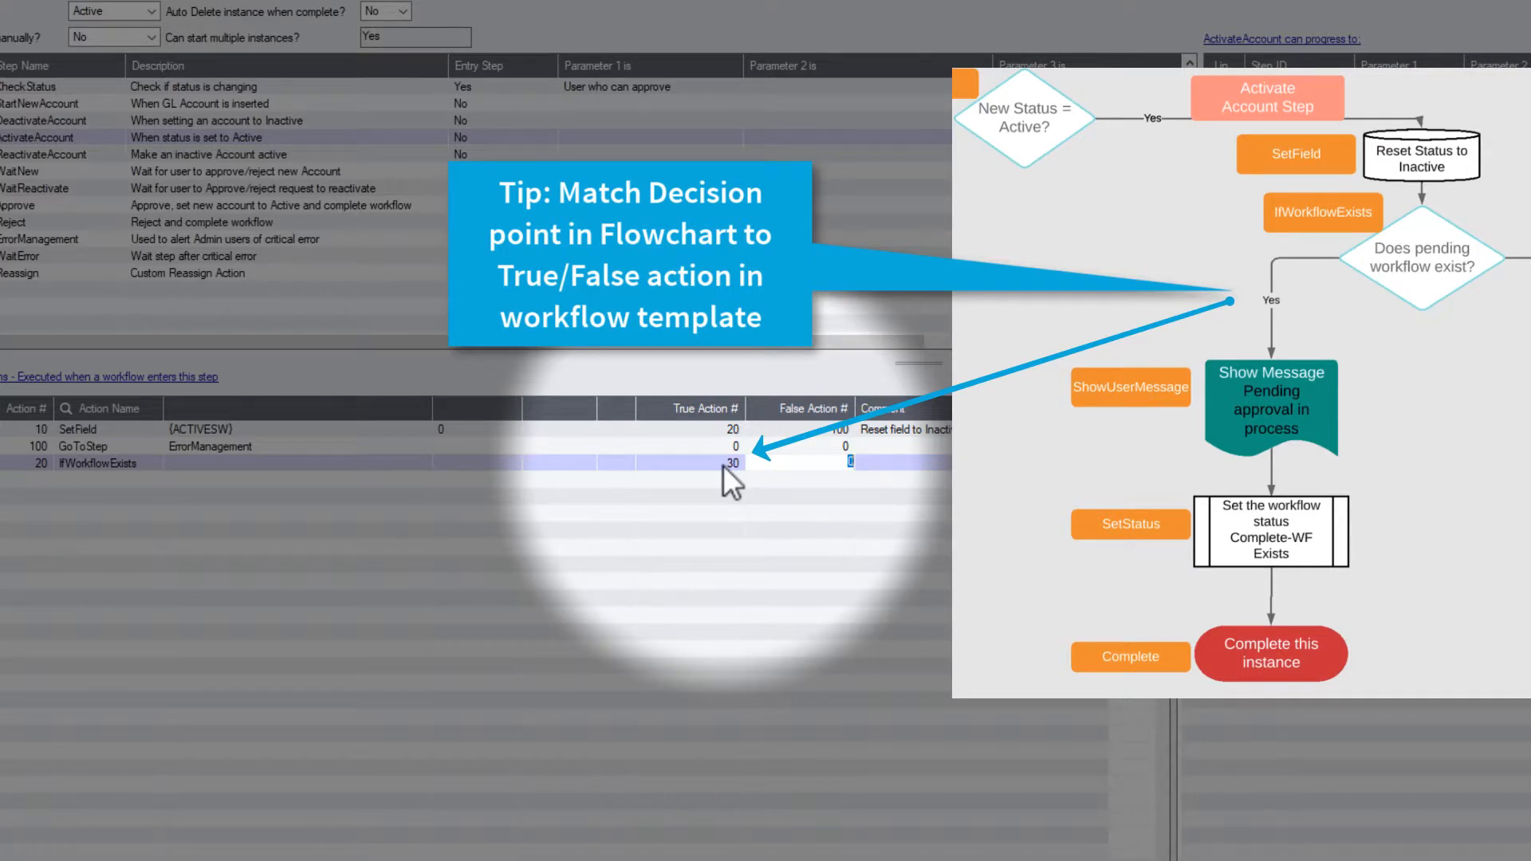
pyautogui.write('70')
pyautogui.press('Tab')
pyautogui.write('If ')
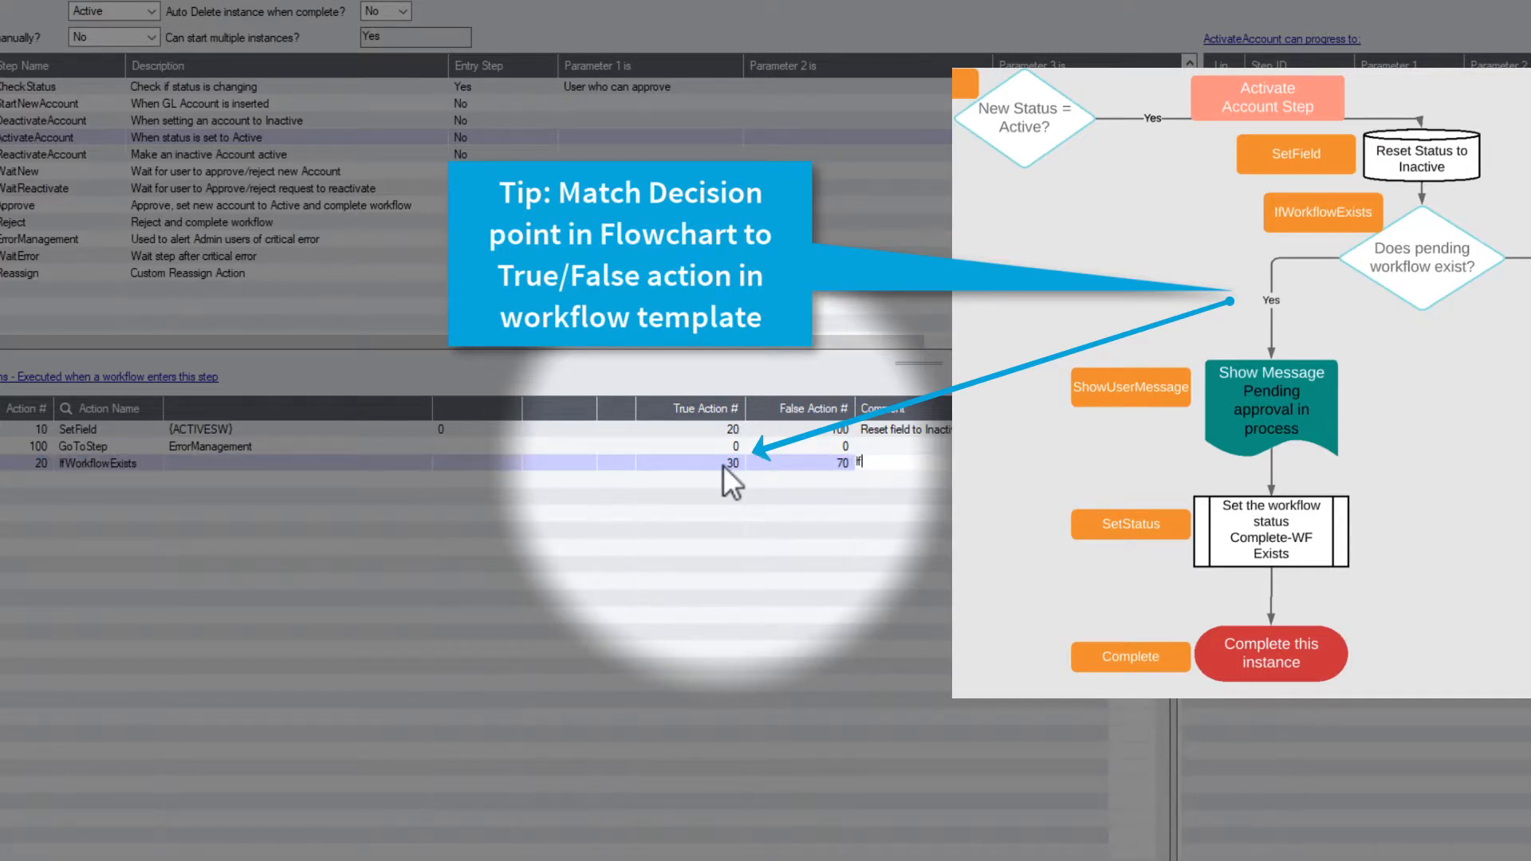
pyautogui.write('pending workflow, complete this instance, if no .....')
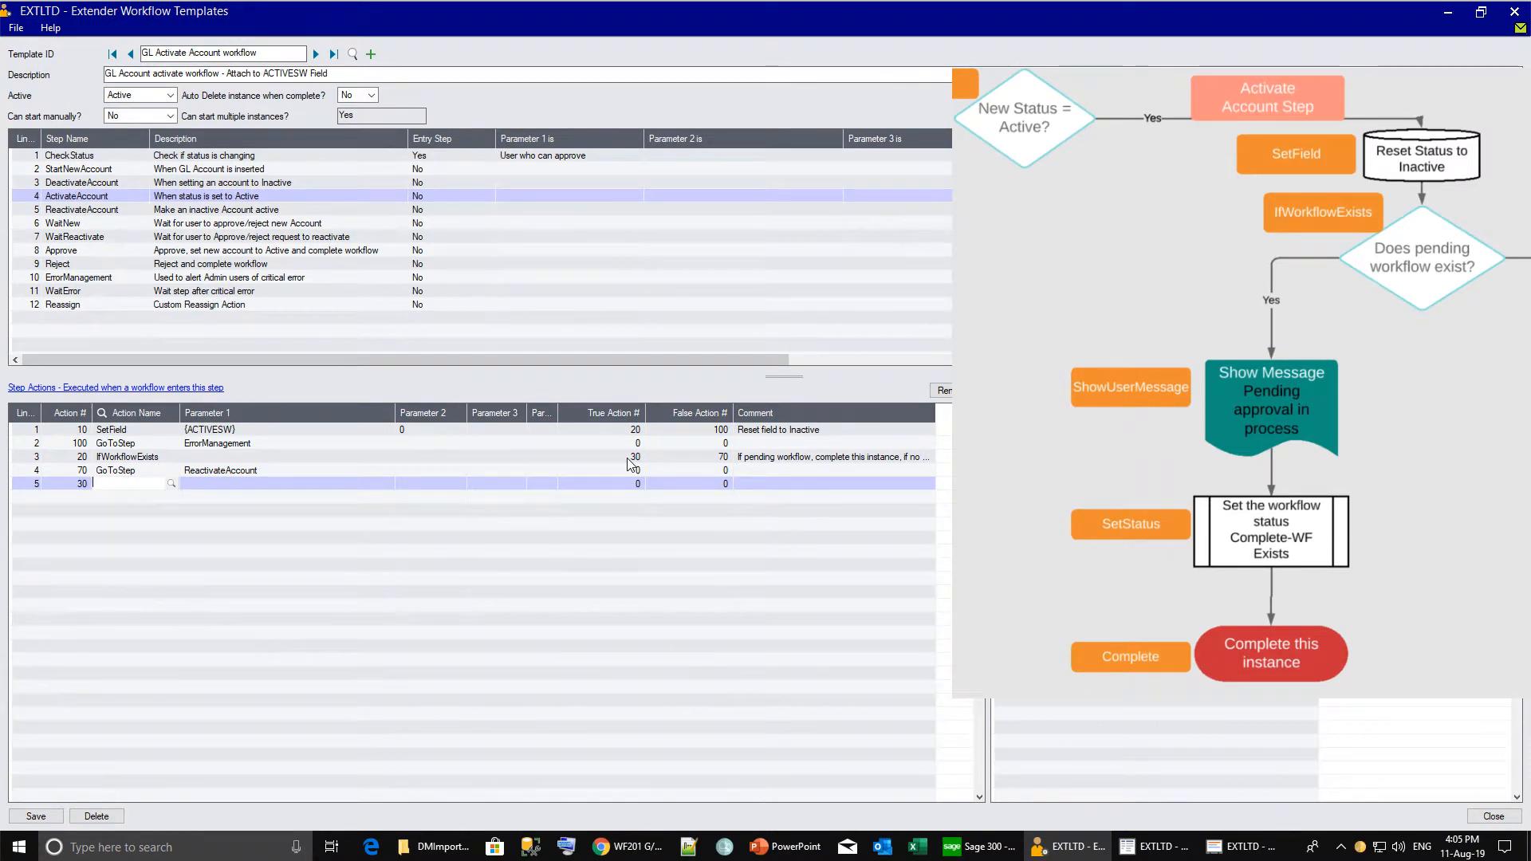
# Add SetStatus Complete_ExistingWF and an Evaluate action testing {PROGRAM} = GL1100.
pyautogui.write('SetStatus')
pyautogui.press('Tab')
pyautogui.write('Complete_')
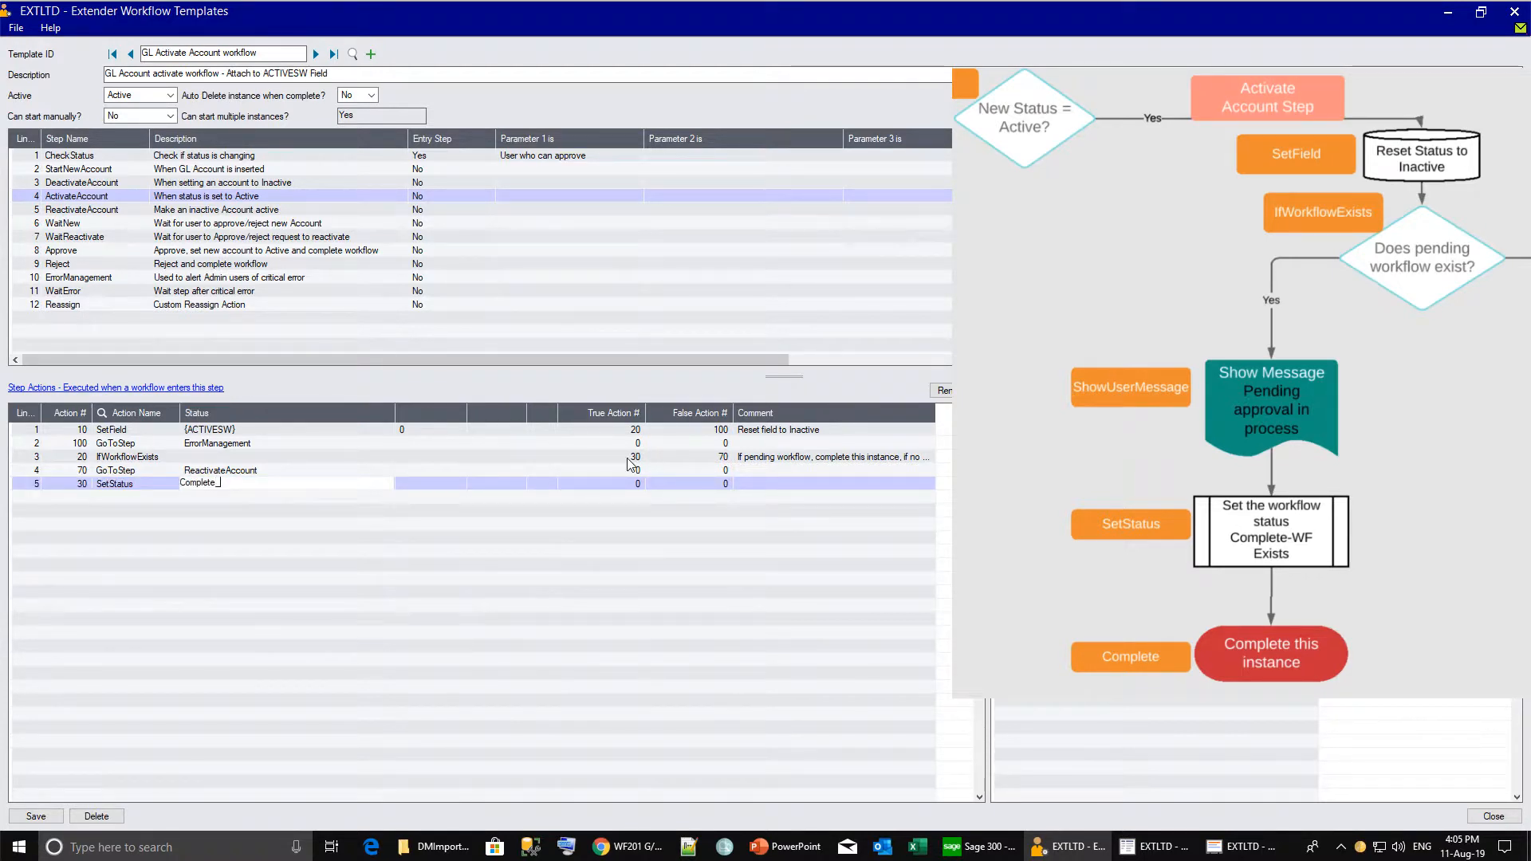
pyautogui.write('ExistingW')
pyautogui.write('F')
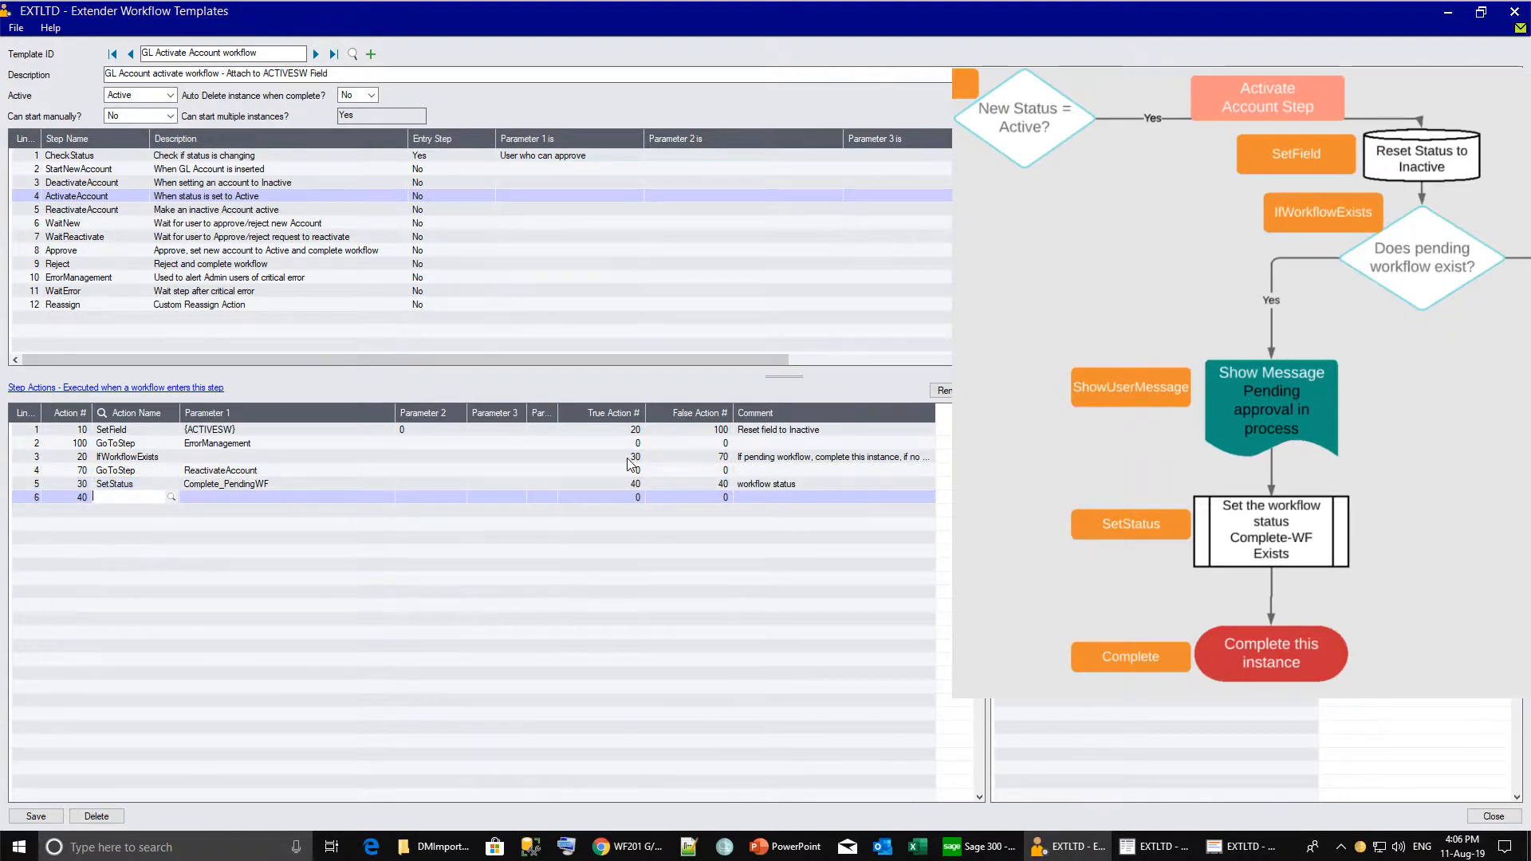
pyautogui.write('Evaluate')
pyautogui.press('Tab')
pyautogui.write('{PR')
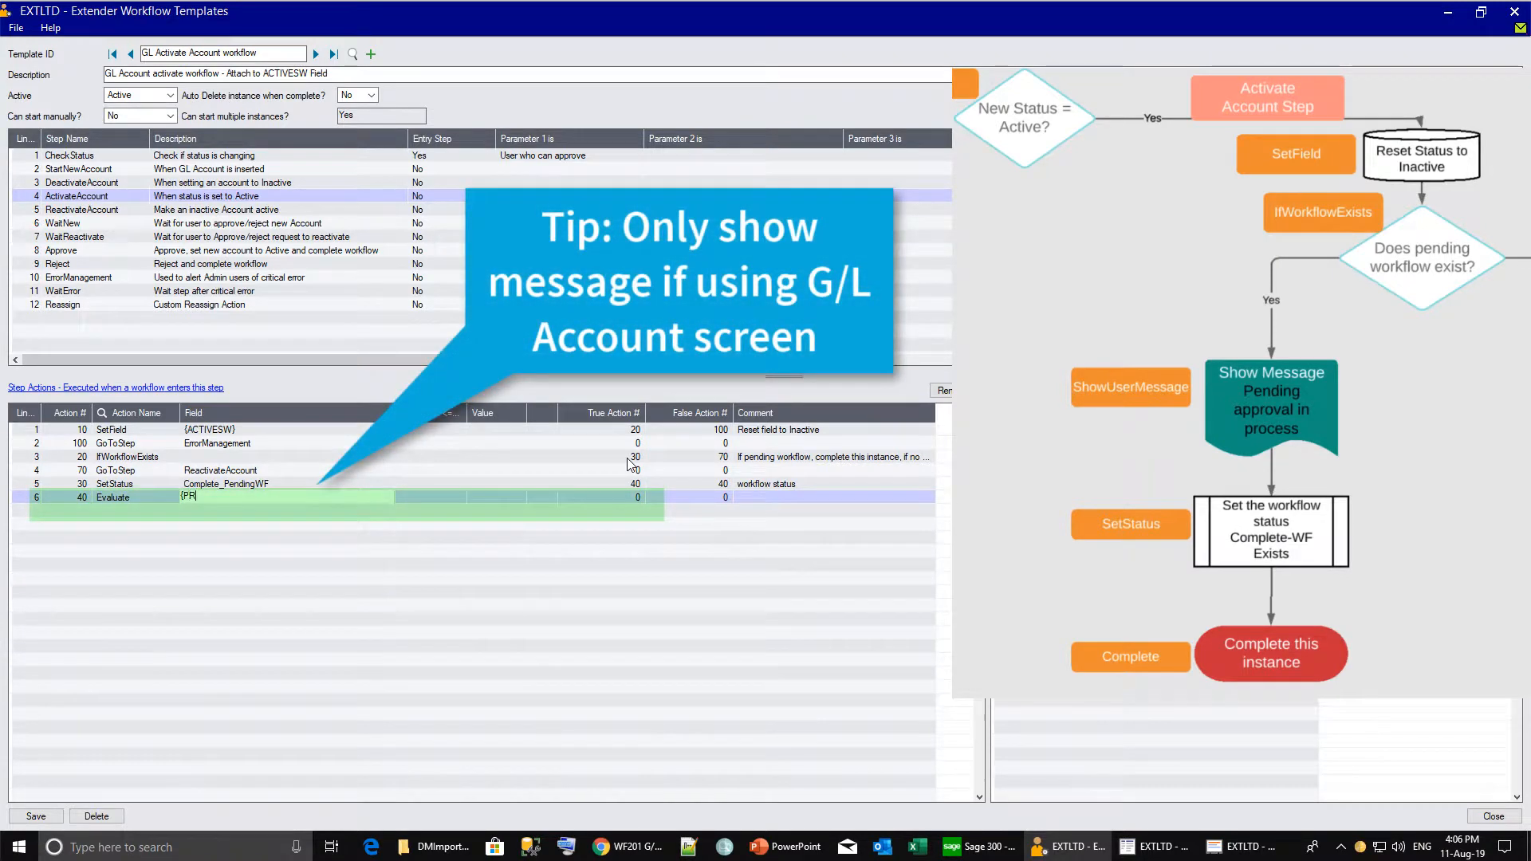
pyautogui.write('OGRAM}')
pyautogui.press('Tab')
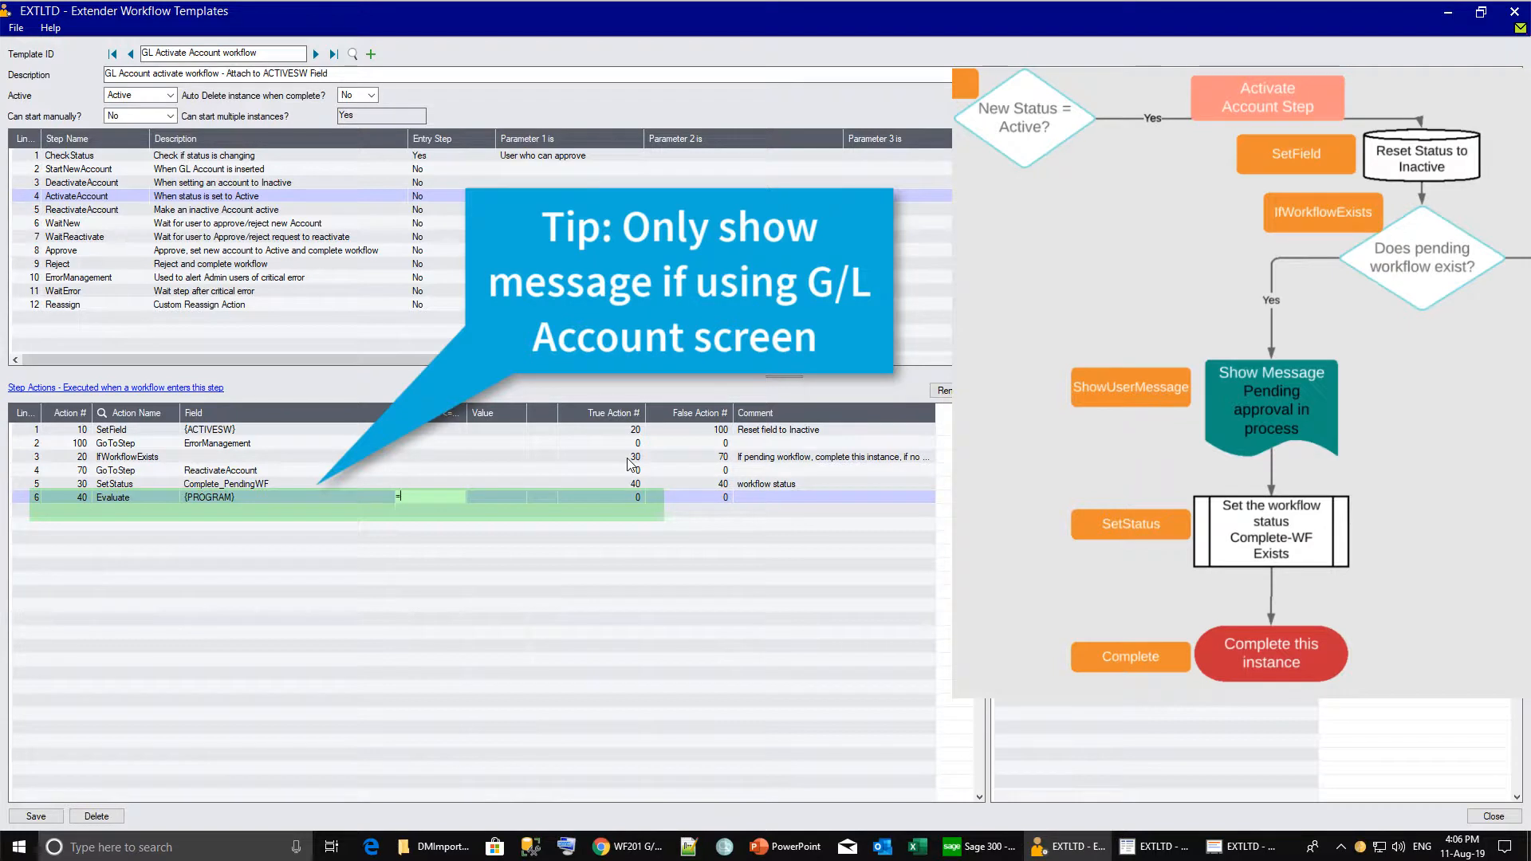
pyautogui.write('=')
pyautogui.press('Tab')
pyautogui.write('GL1100')
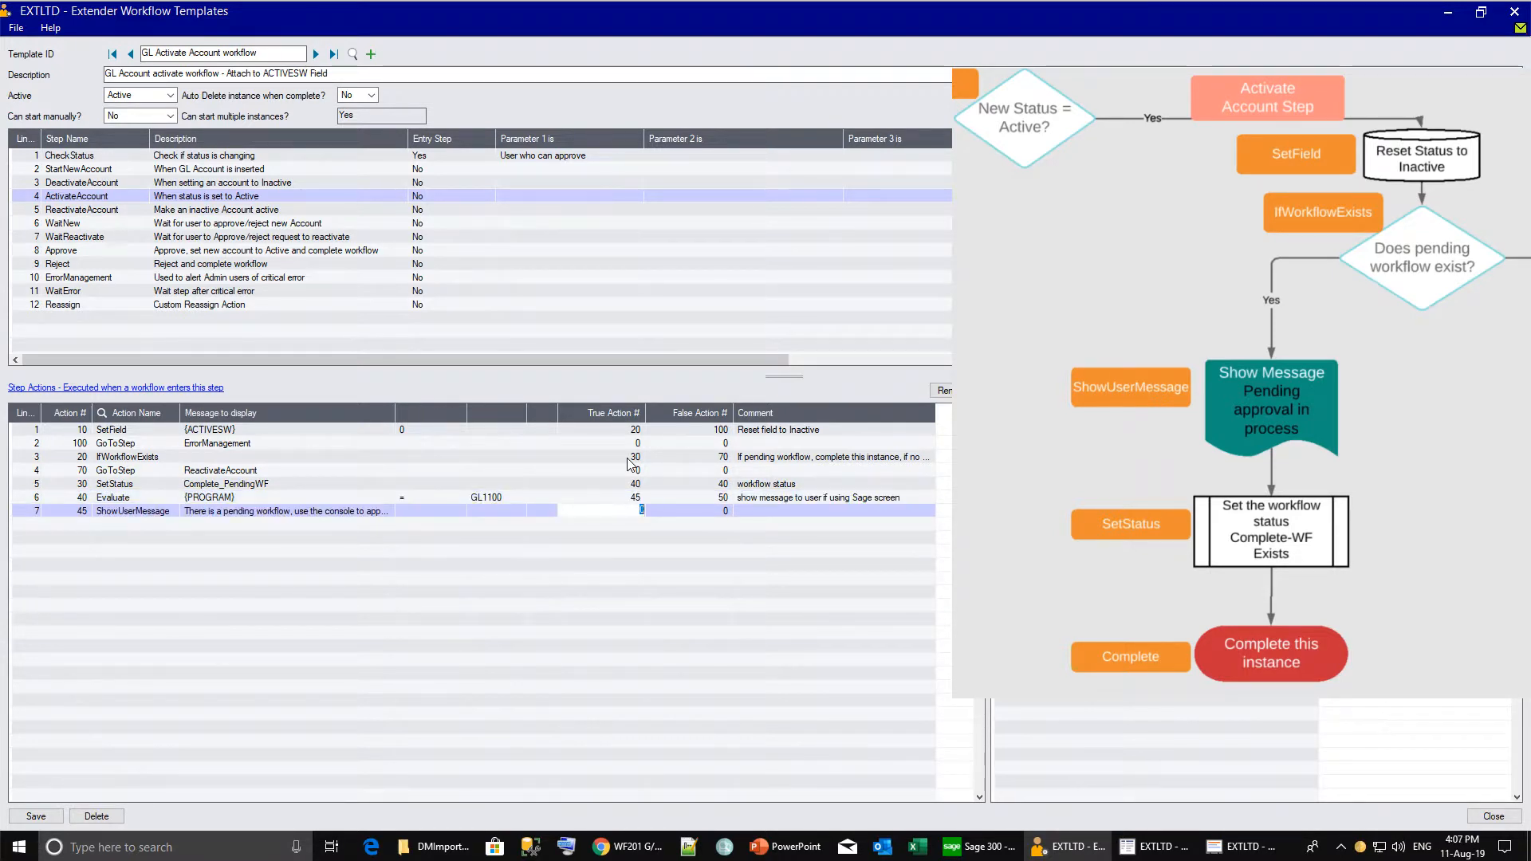
# Point the ShowUserMessage and Evaluate false actions to 46, add Complete, and save the template.
pyautogui.write('46')
pyautogui.click(713, 511)
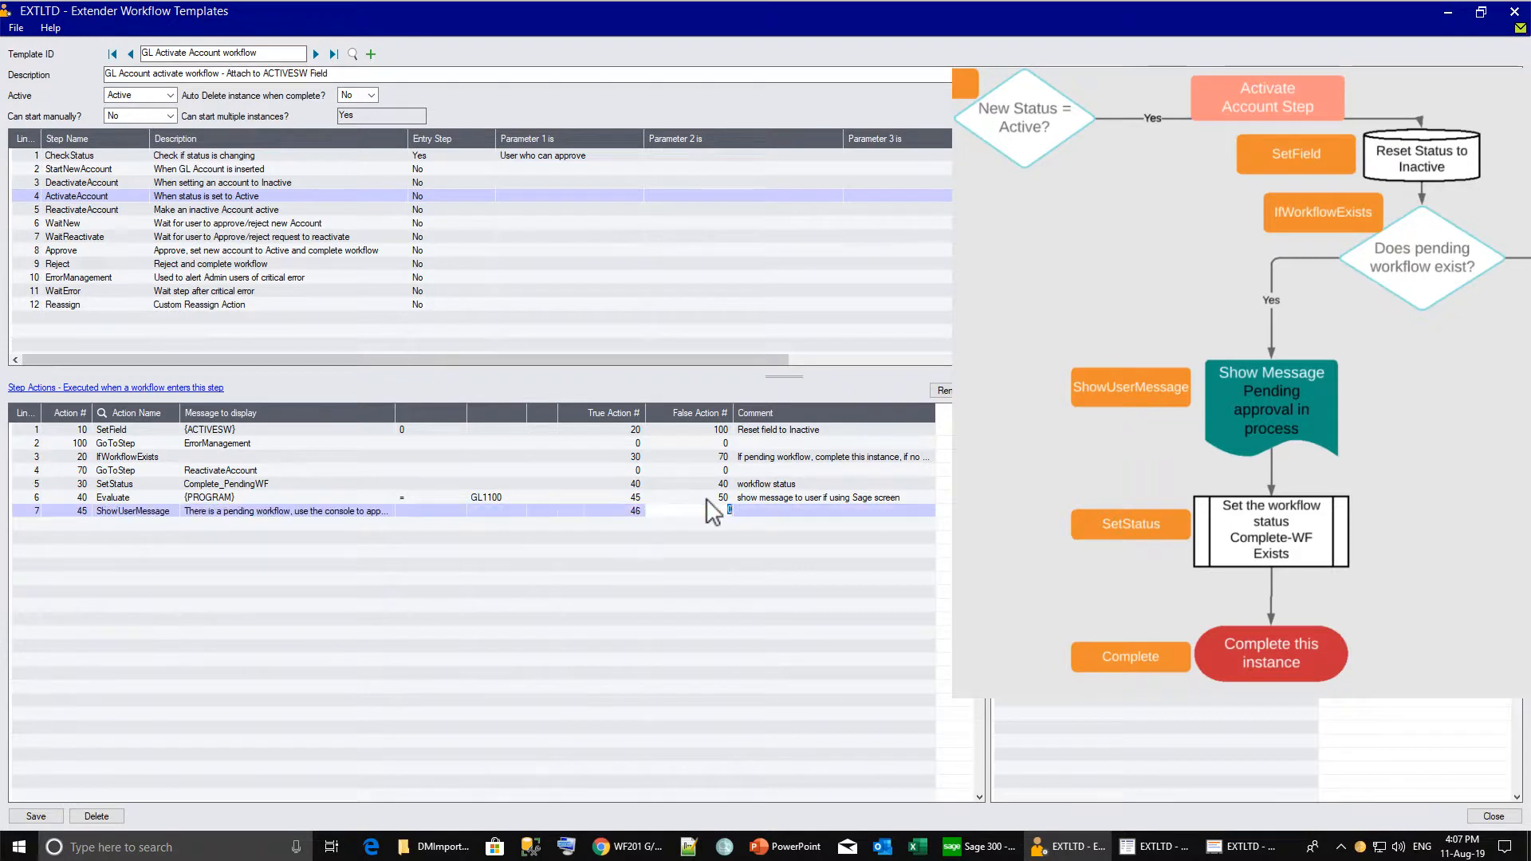
pyautogui.write('46')
pyautogui.press('Tab')
pyautogui.write('Compl')
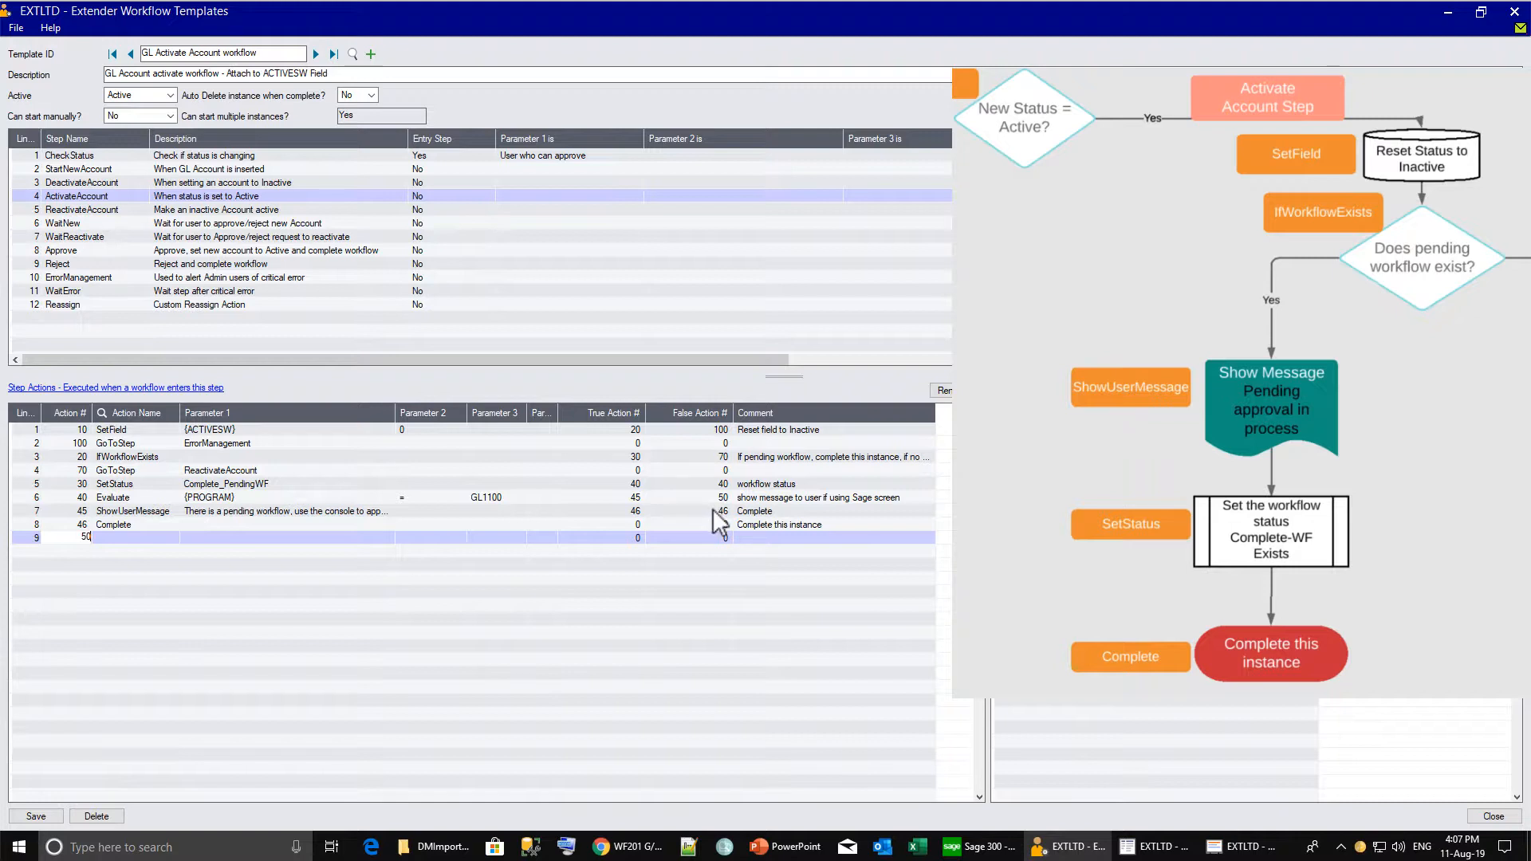
pyautogui.click(714, 497)
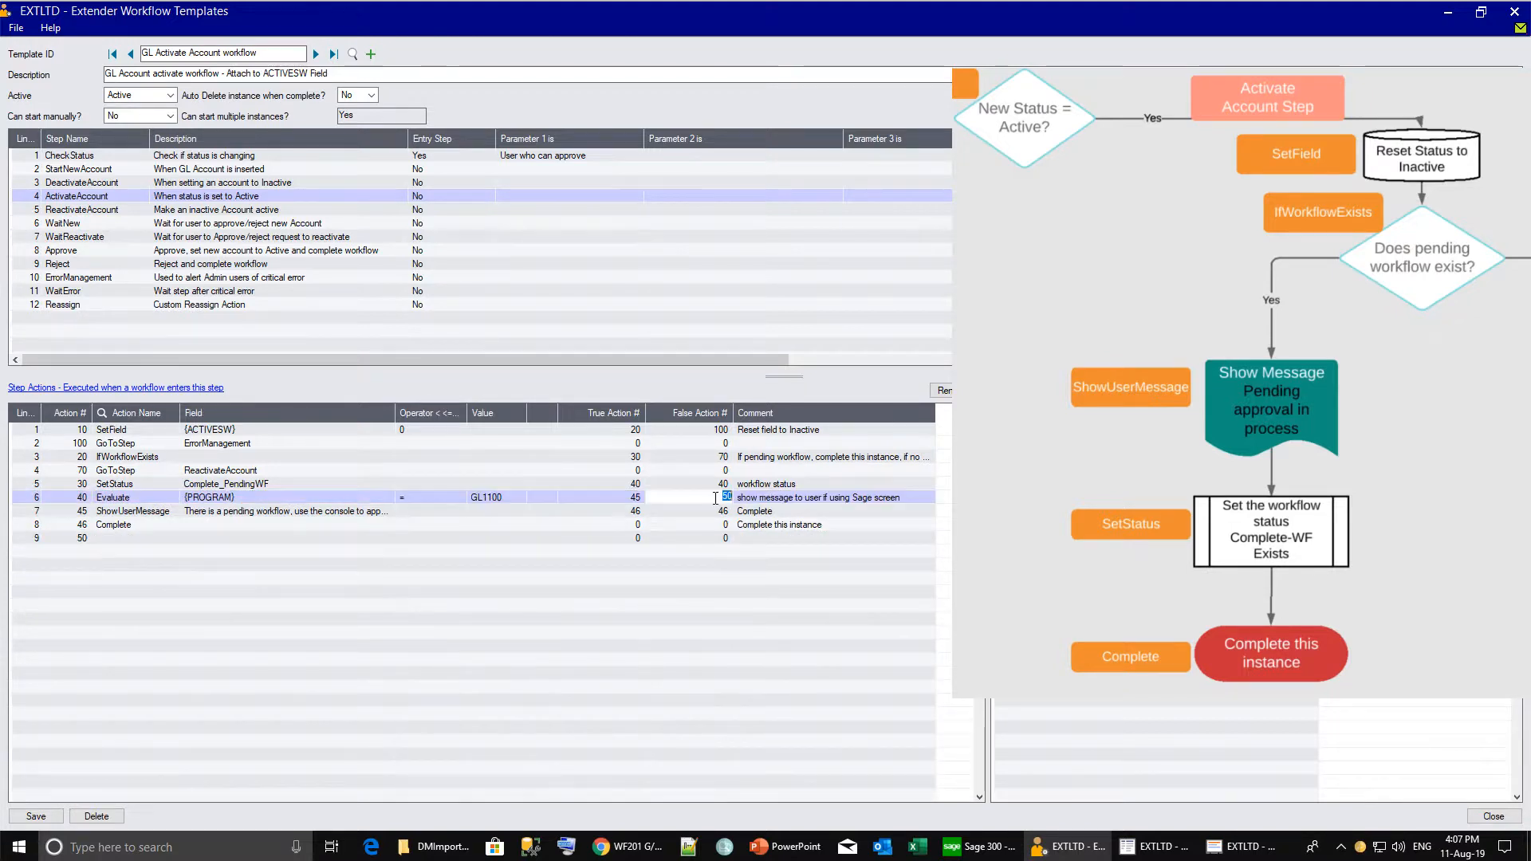
pyautogui.write('46')
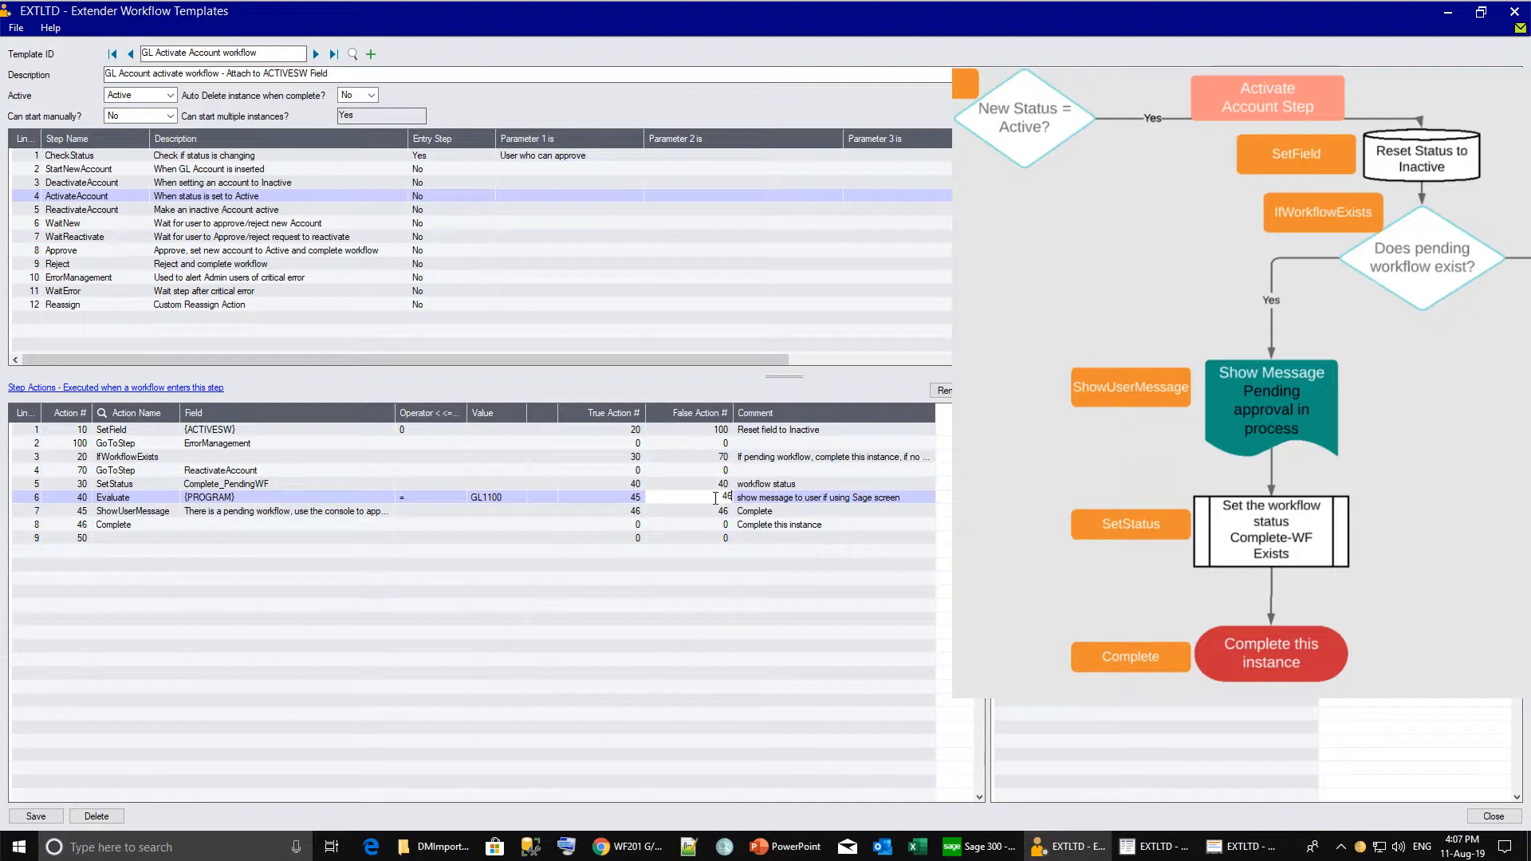
pyautogui.press('Tab')
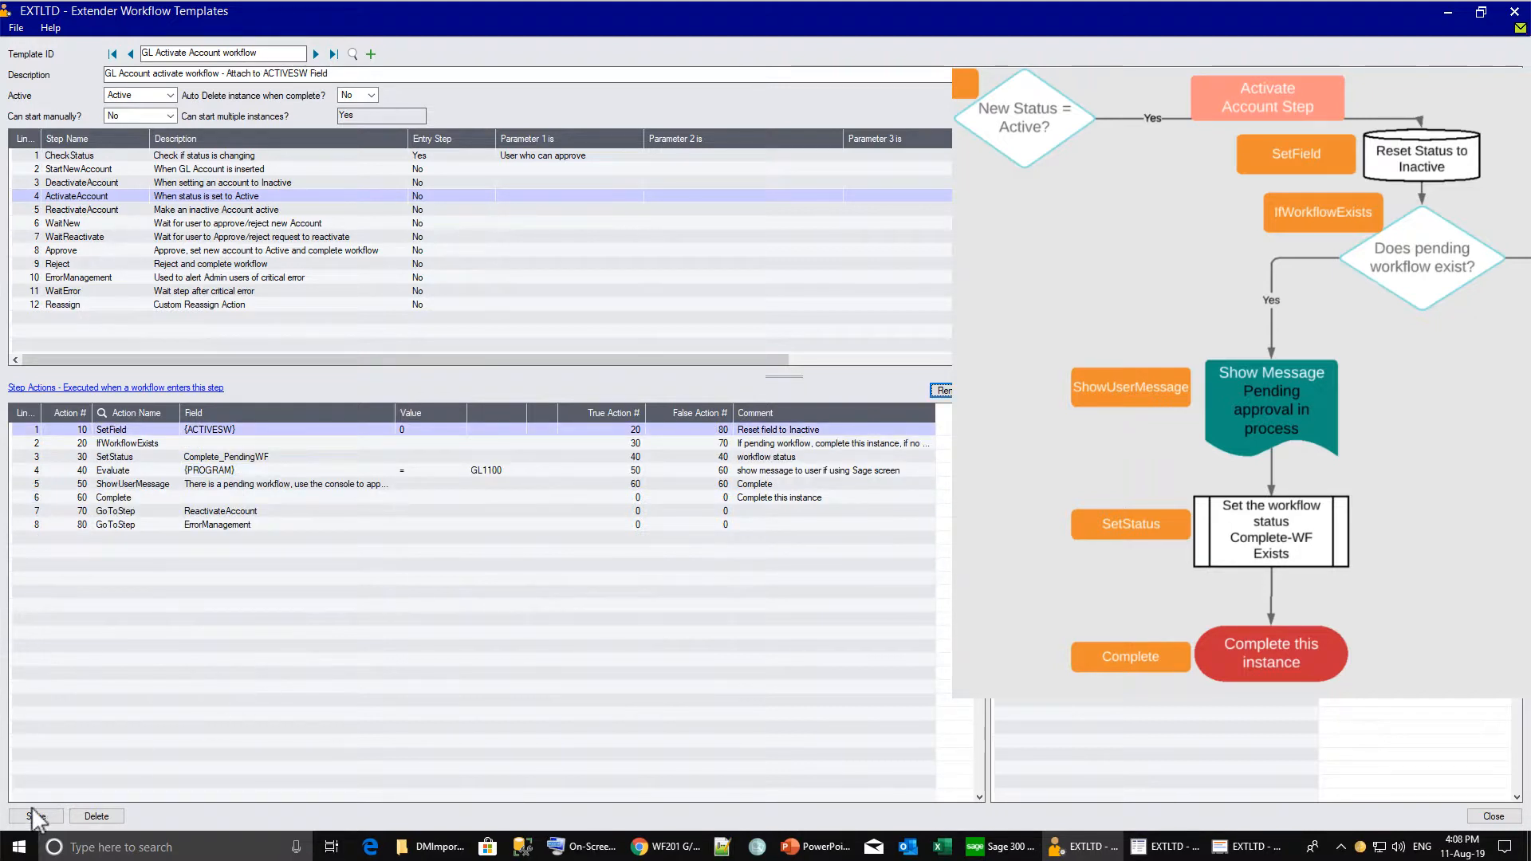
pyautogui.click(36, 817)
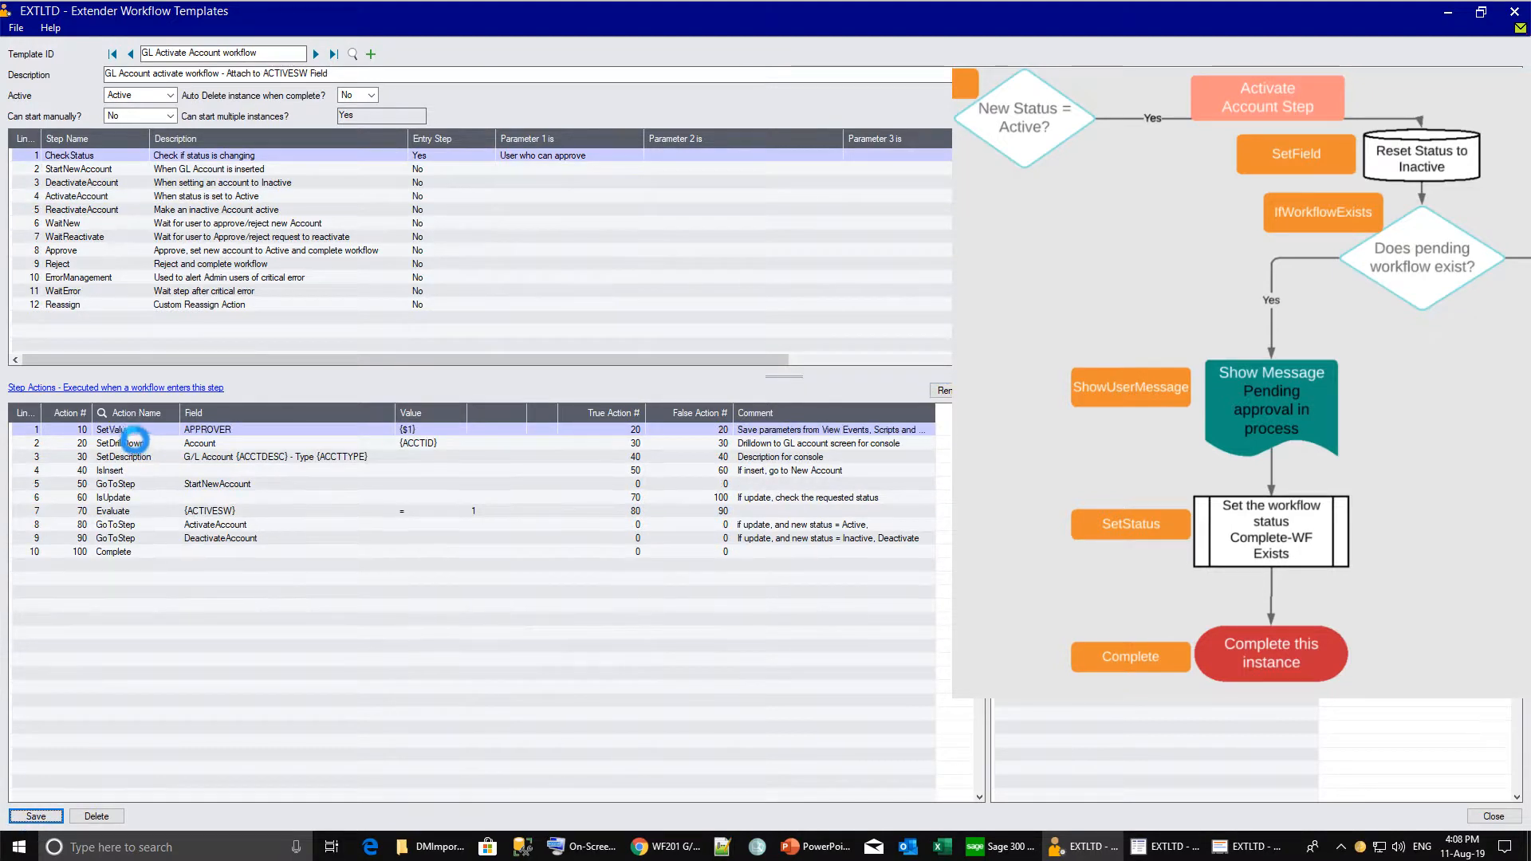
# Select the ActivateAccount step to list its eight actions, SetField 10 through GoToStep 80.
pyautogui.click(61, 194)
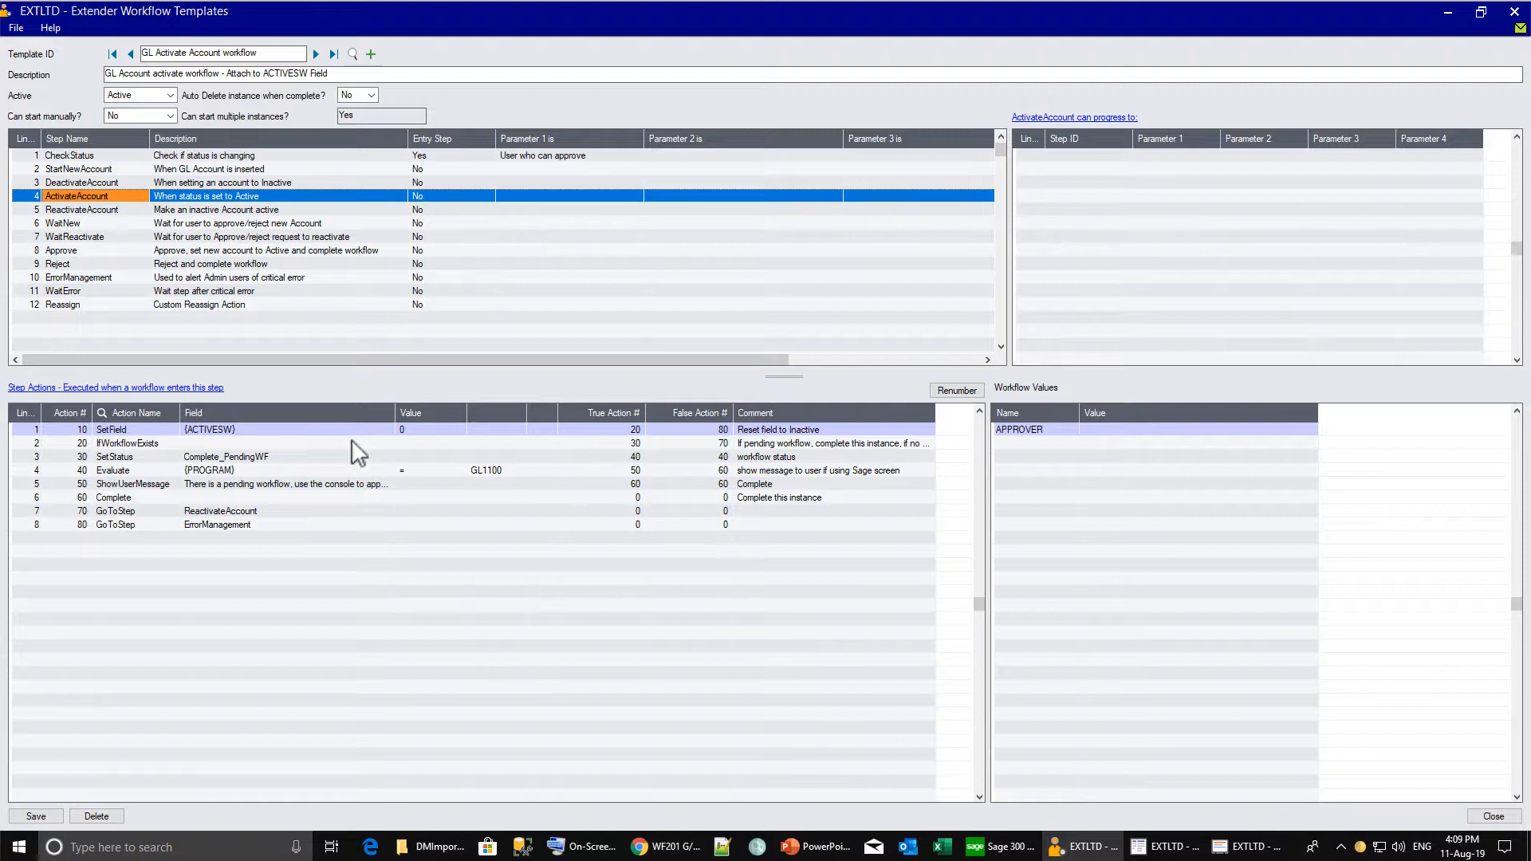
# Add action 10 SetStatus to the ReactivateAccount step.
pyautogui.click(67, 209)
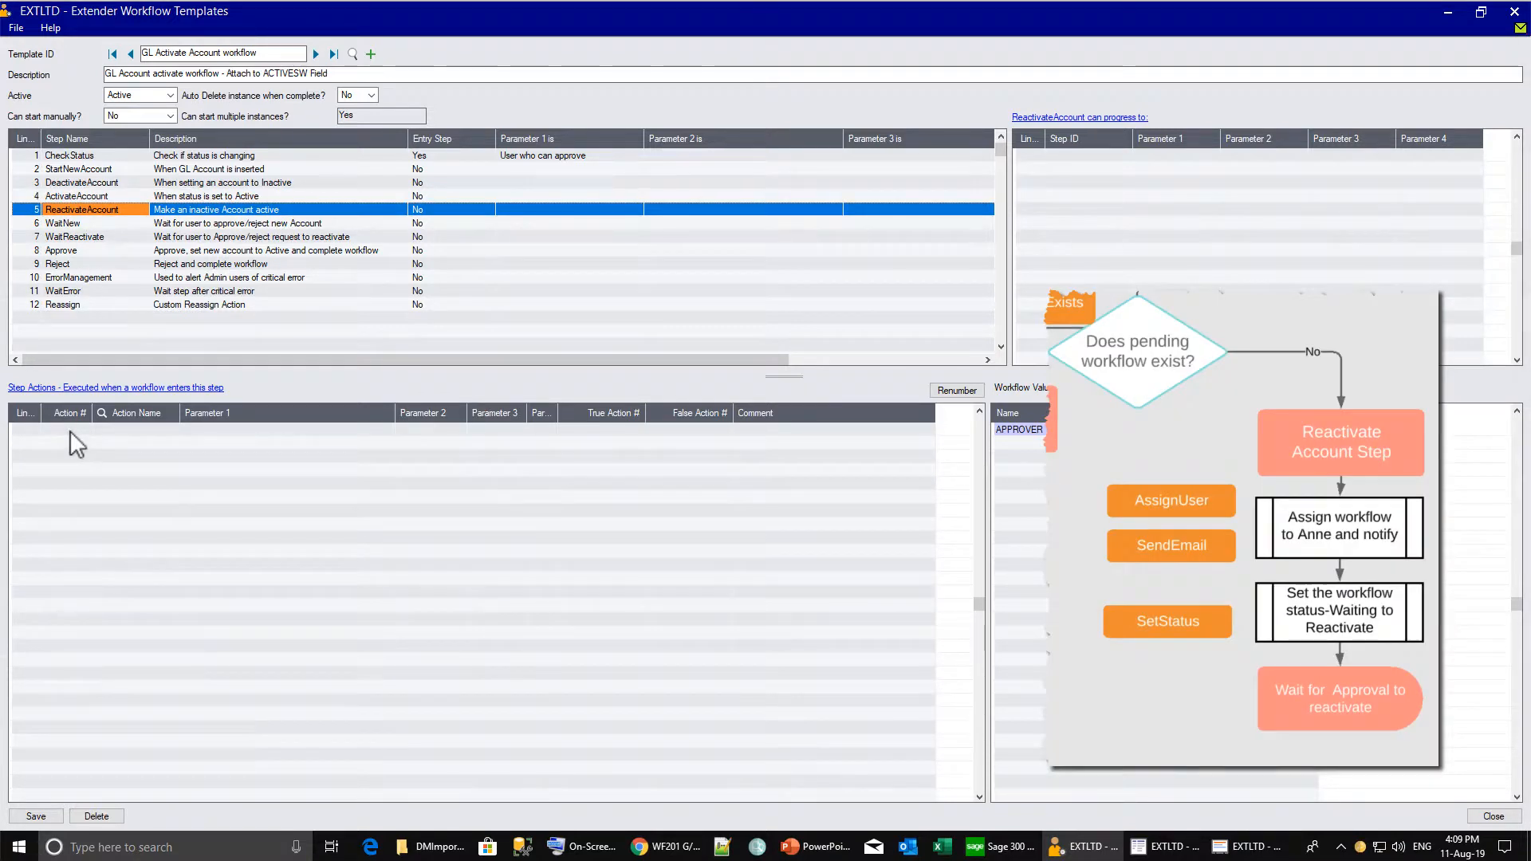
pyautogui.click(69, 430)
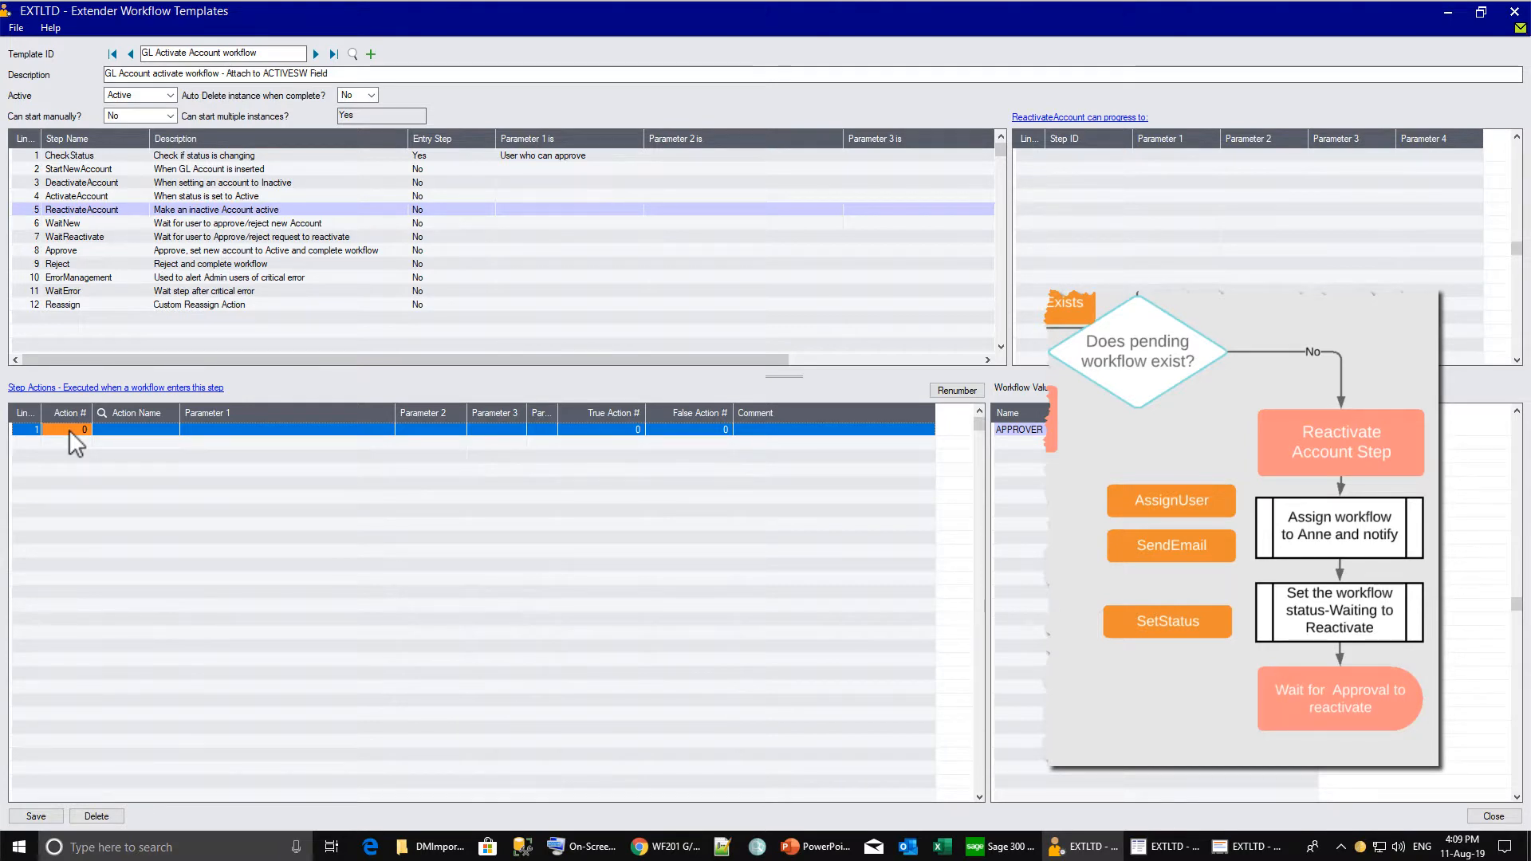
pyautogui.write('10')
pyautogui.press('Tab')
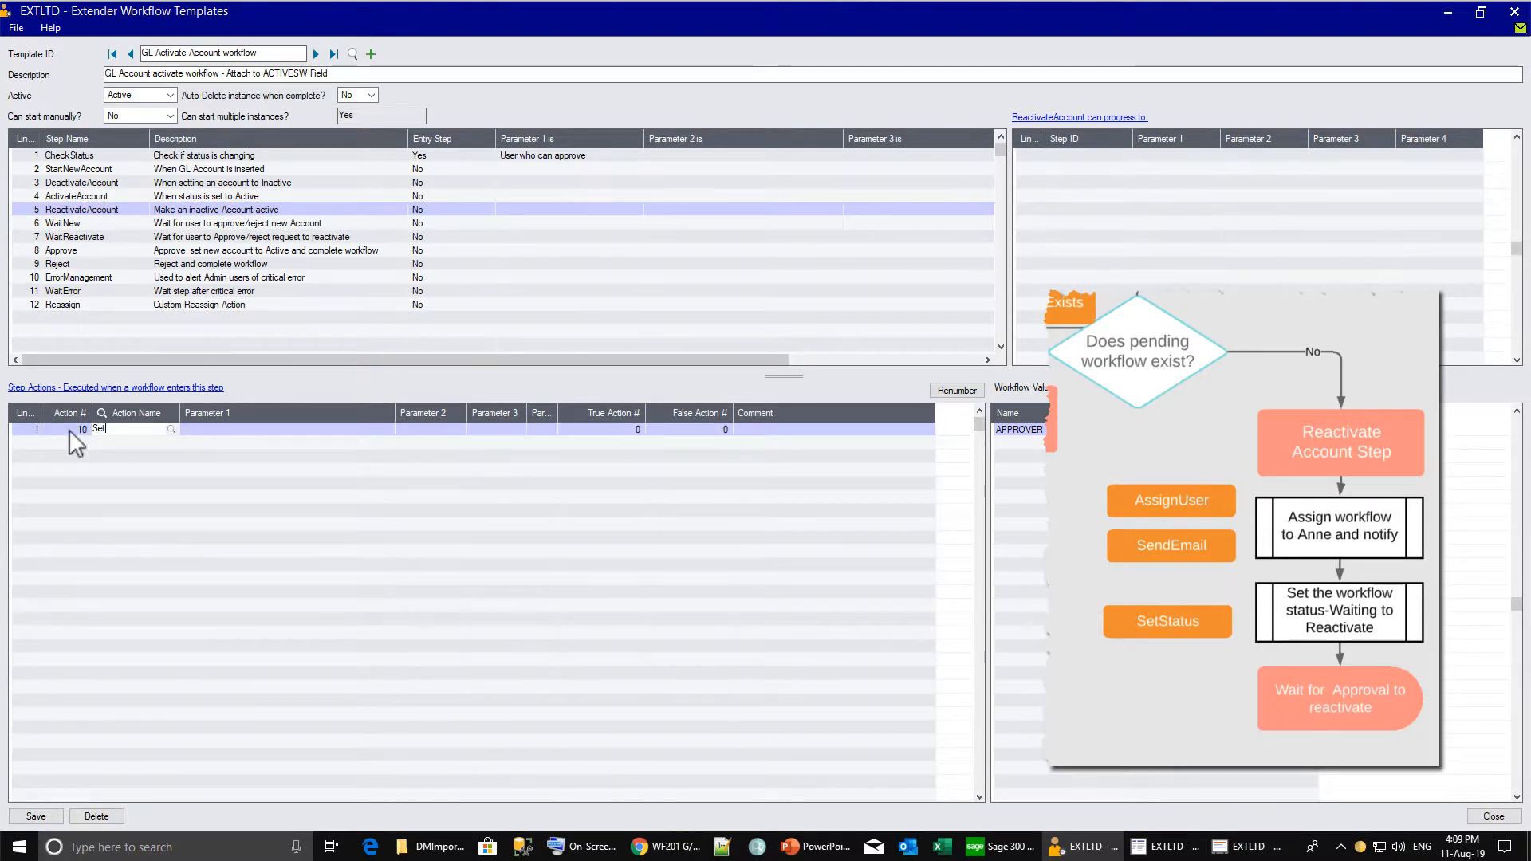
pyautogui.write('SetStatus')
pyautogui.press('Tab')
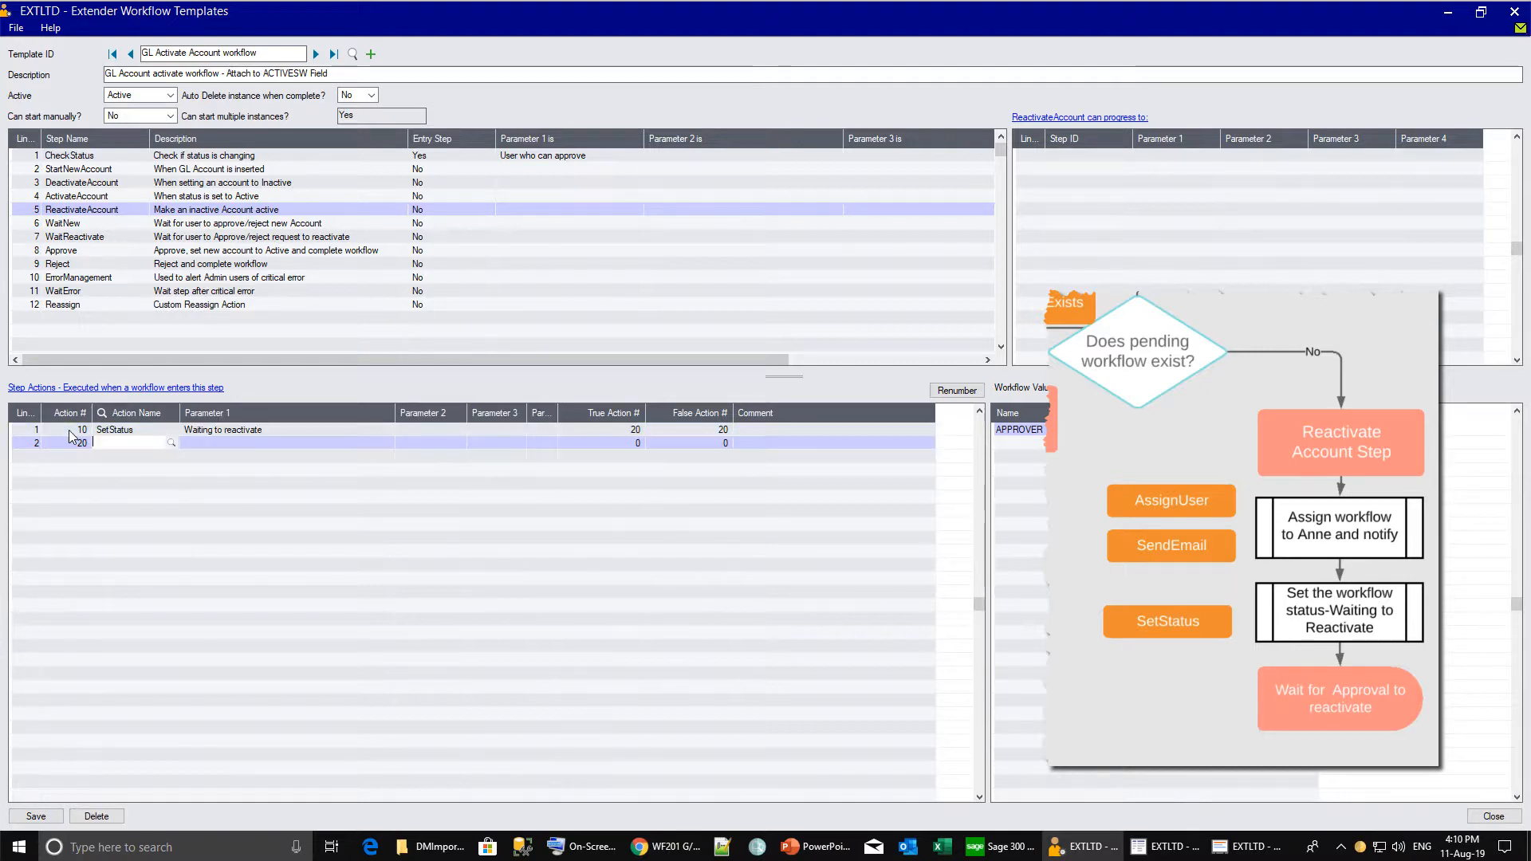
# Add action 20 AssignUser with {APPROVER} as the assignee, chosen via the Finder.
pyautogui.click(170, 443)
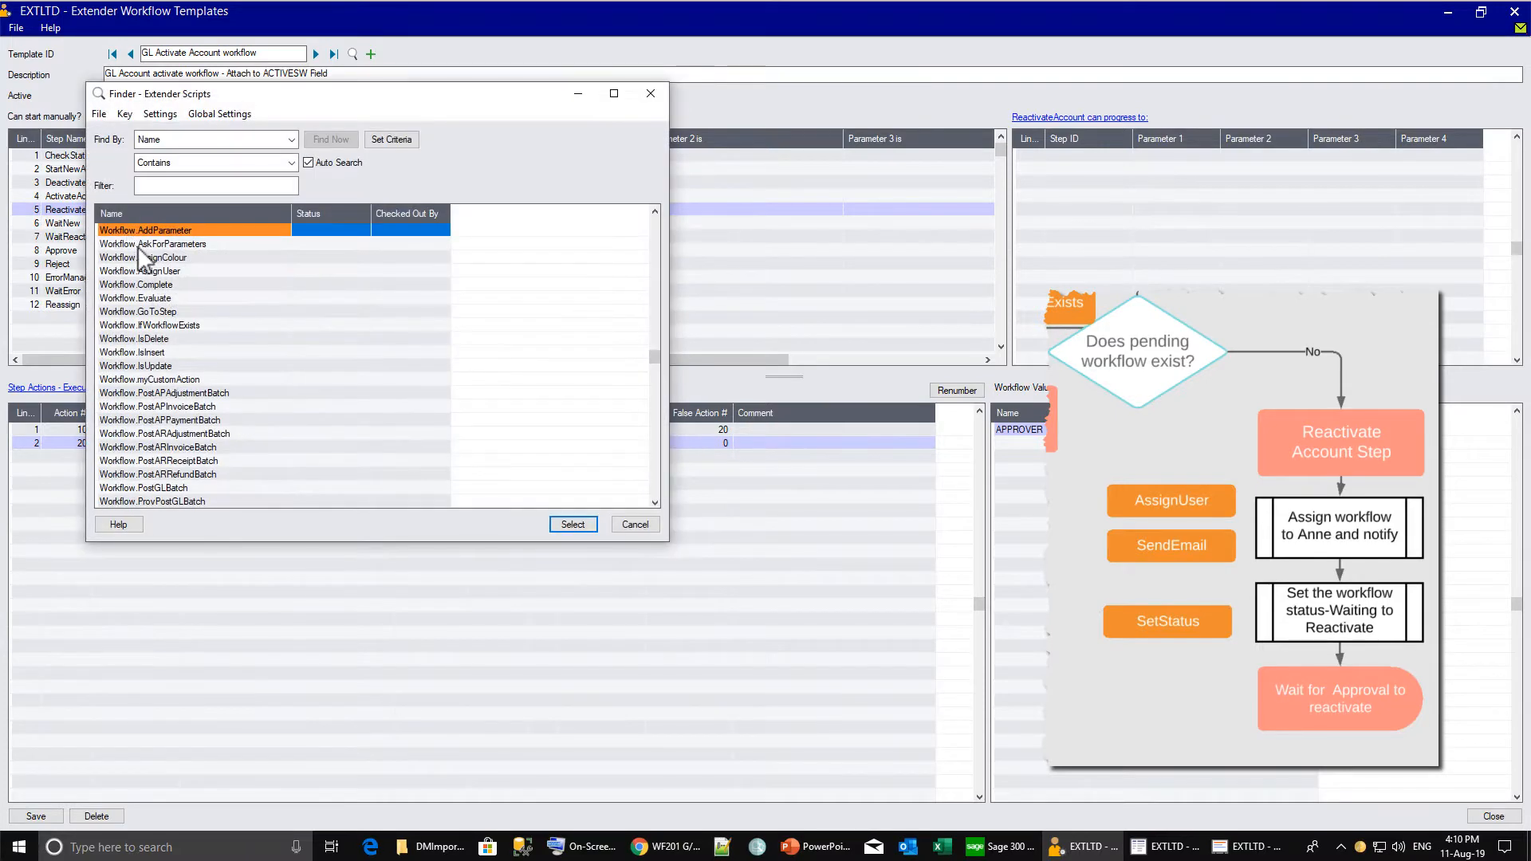
pyautogui.doubleClick(119, 270)
pyautogui.click(329, 444)
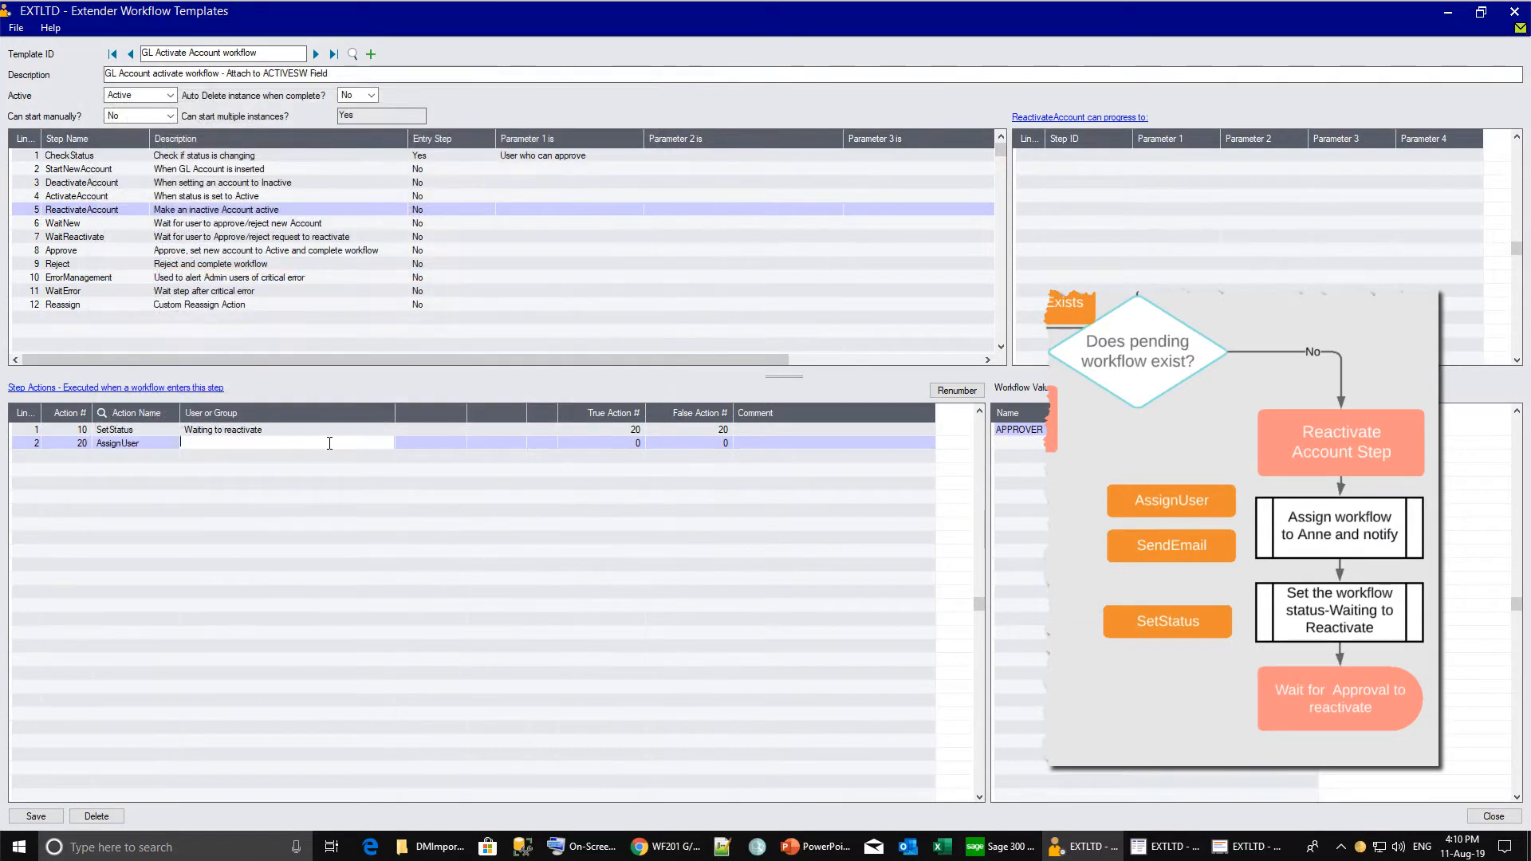
pyautogui.write('{APPROVER}')
pyautogui.press('Tab')
pyautogui.press('Tab')
pyautogui.press('Tab')
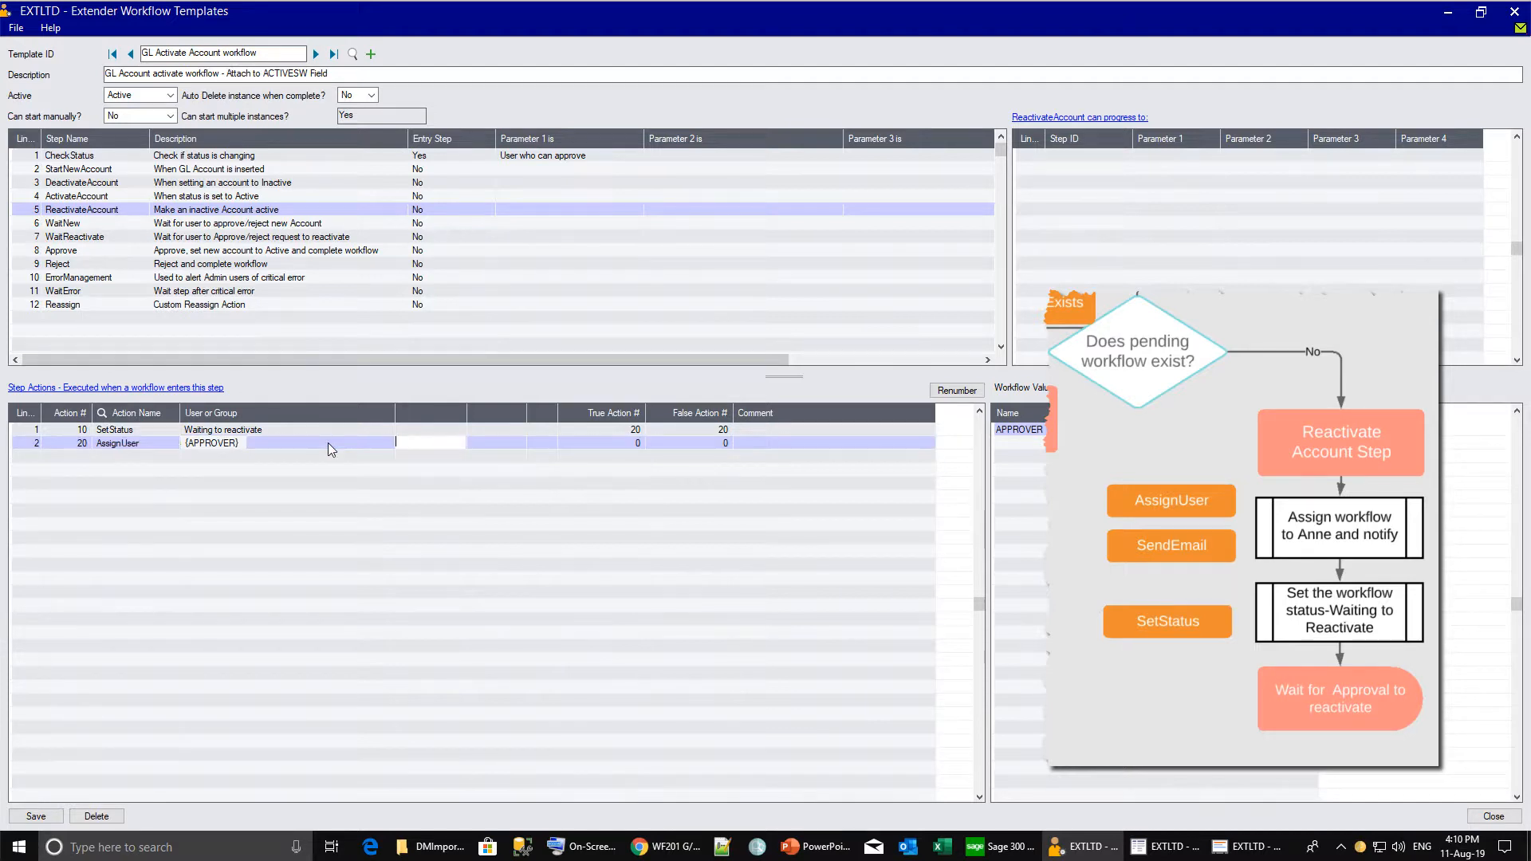
# Add action 30 GoToStep targeting the WaitReactivate step.
pyautogui.press('Insert')
pyautogui.press('Tab')
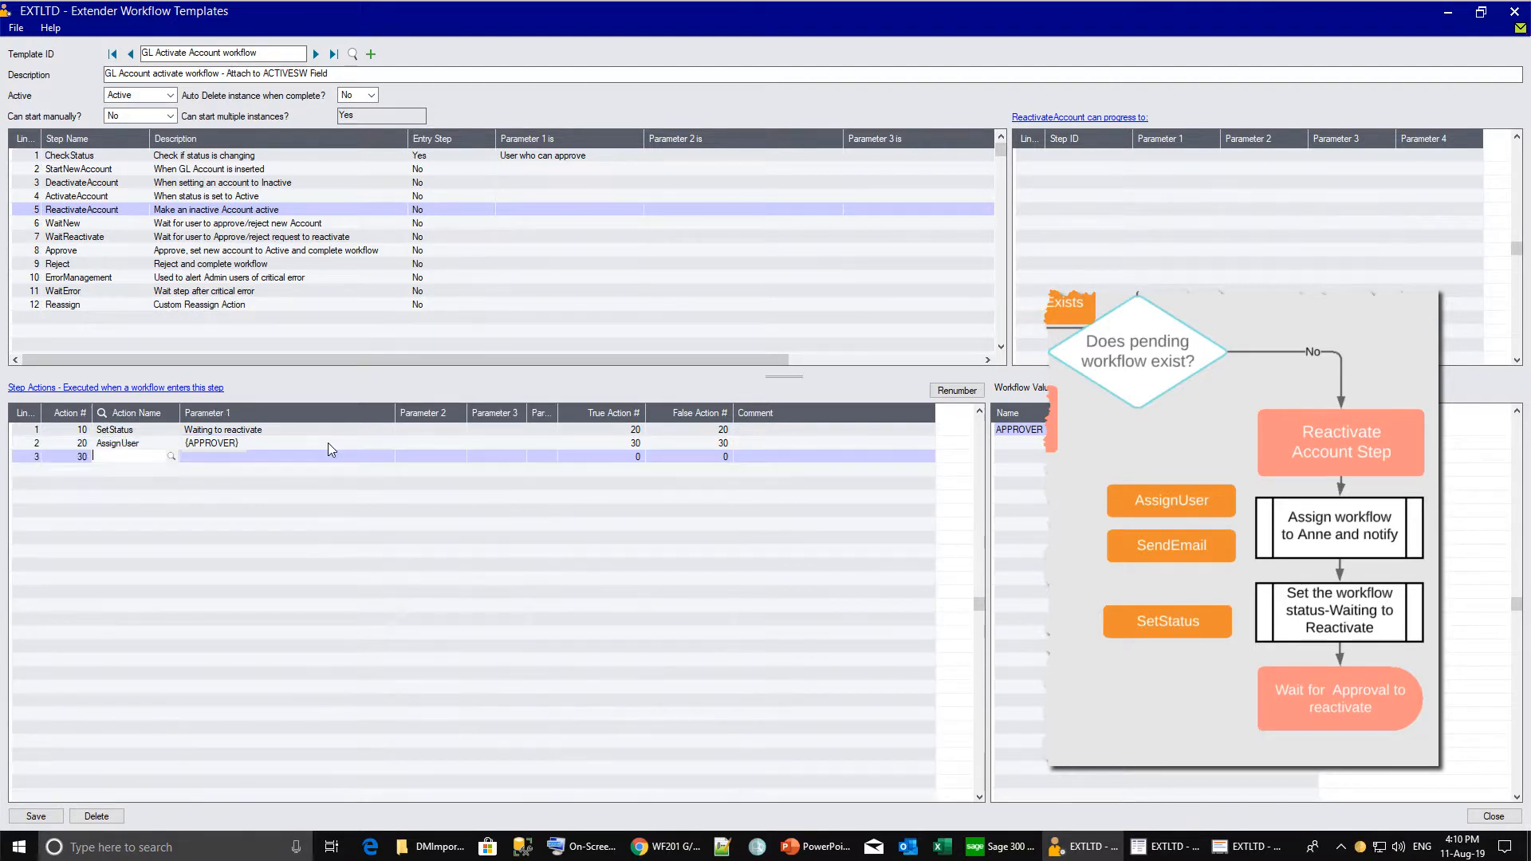
pyautogui.write('GoToStep')
pyautogui.press('Tab')
pyautogui.write('WaitReac')
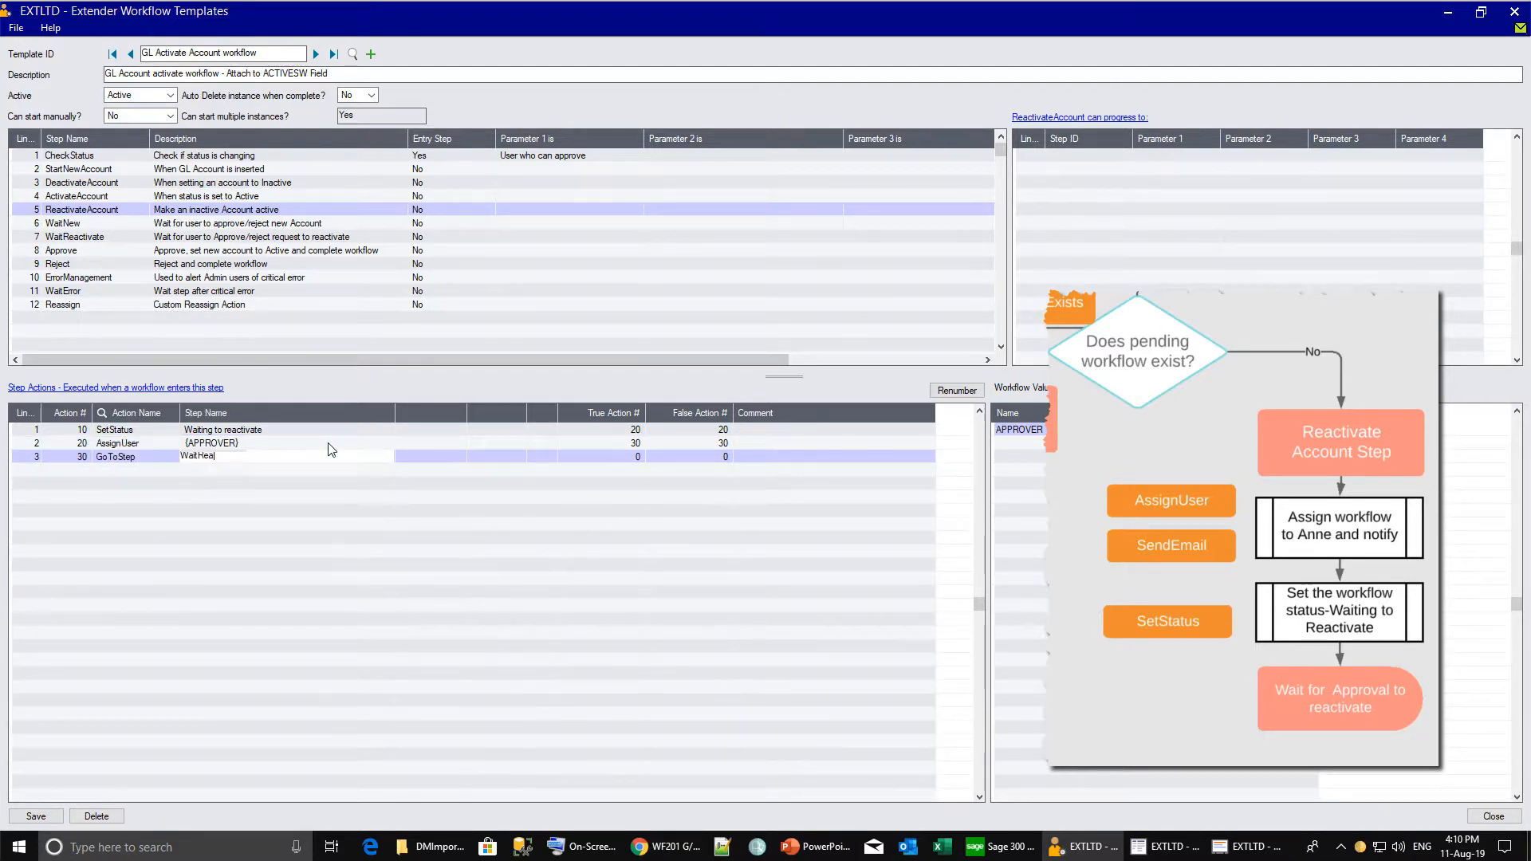
pyautogui.write('tivate')
pyautogui.press('Tab')
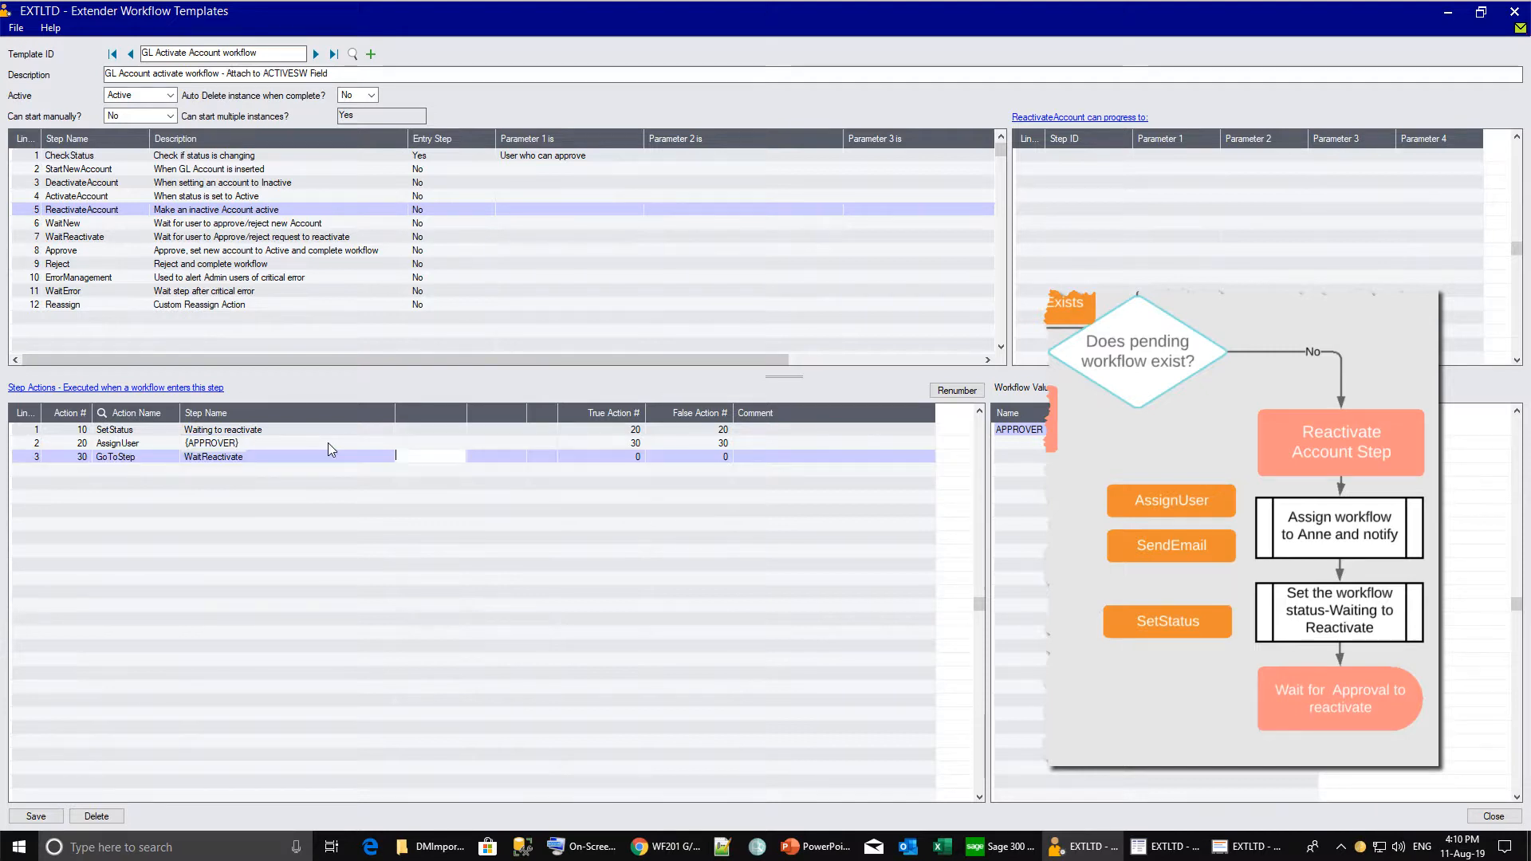
# Save the workflow template and review the ReactivateAccount and WaitReactivate steps.
pyautogui.click(36, 816)
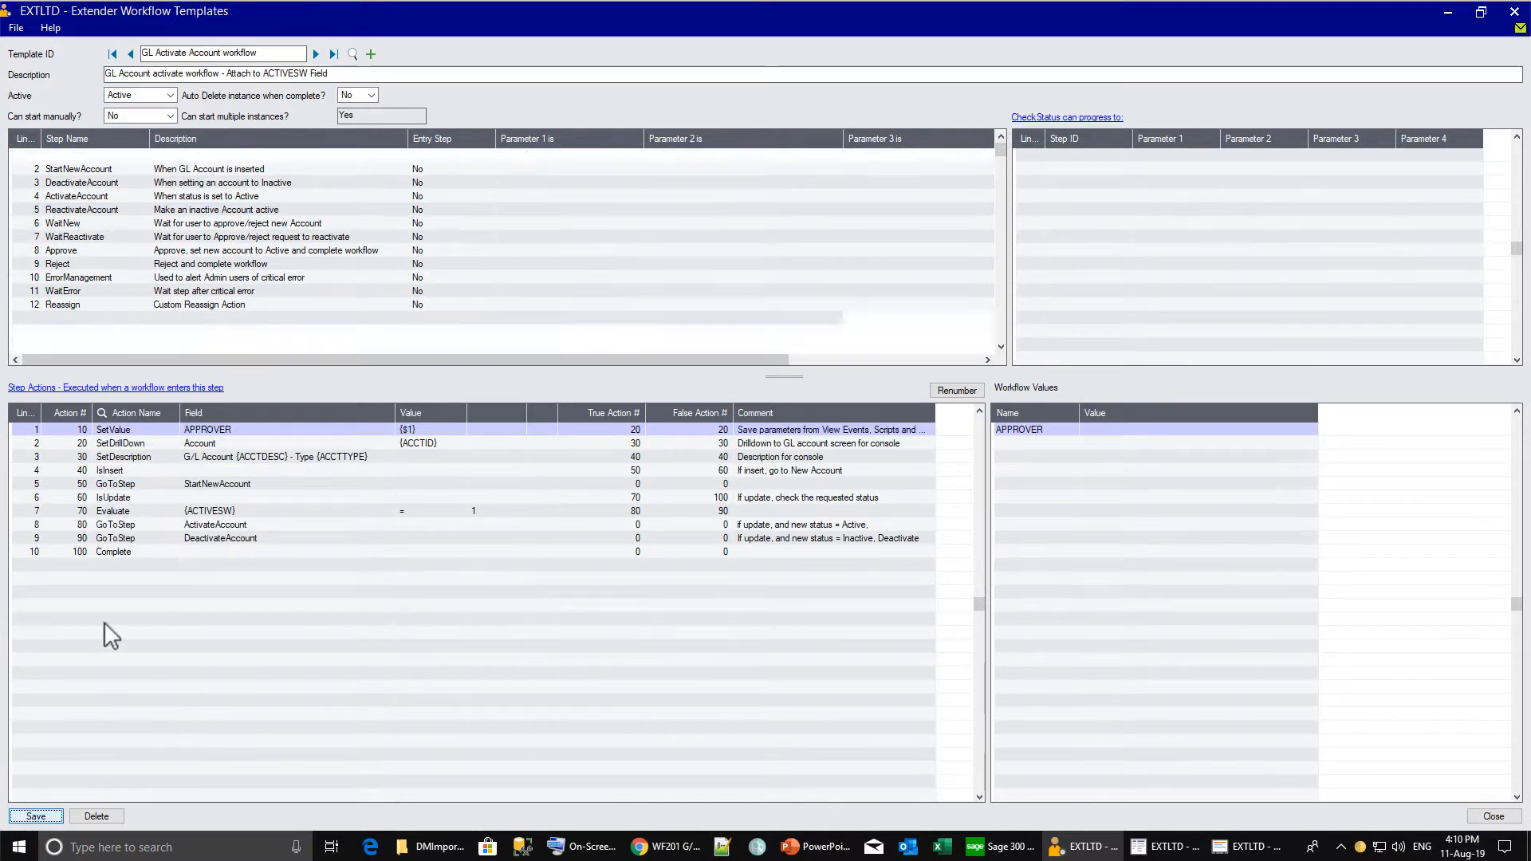
pyautogui.click(67, 209)
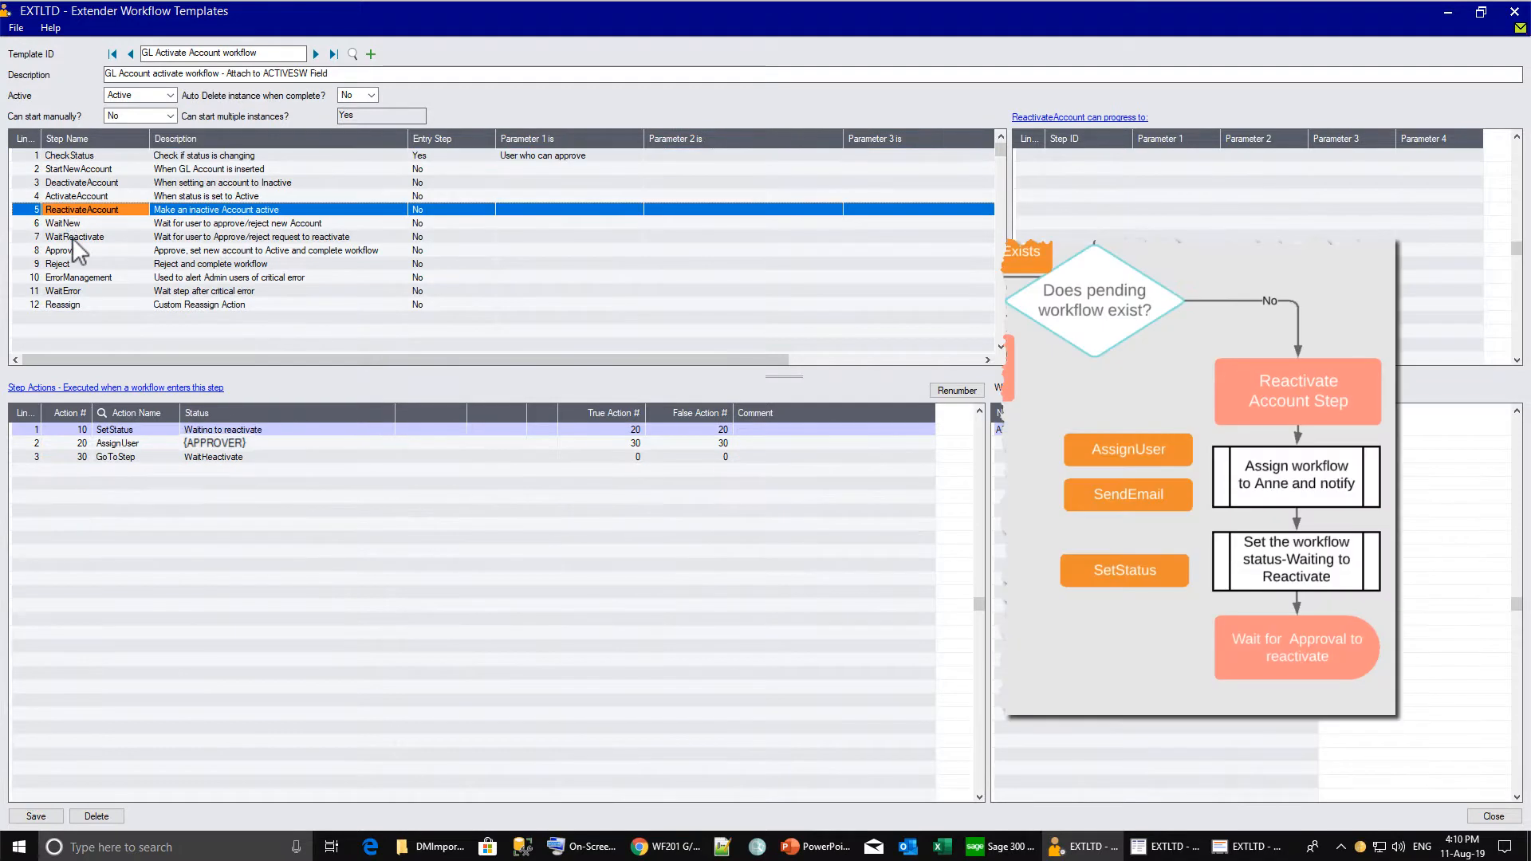
pyautogui.click(71, 238)
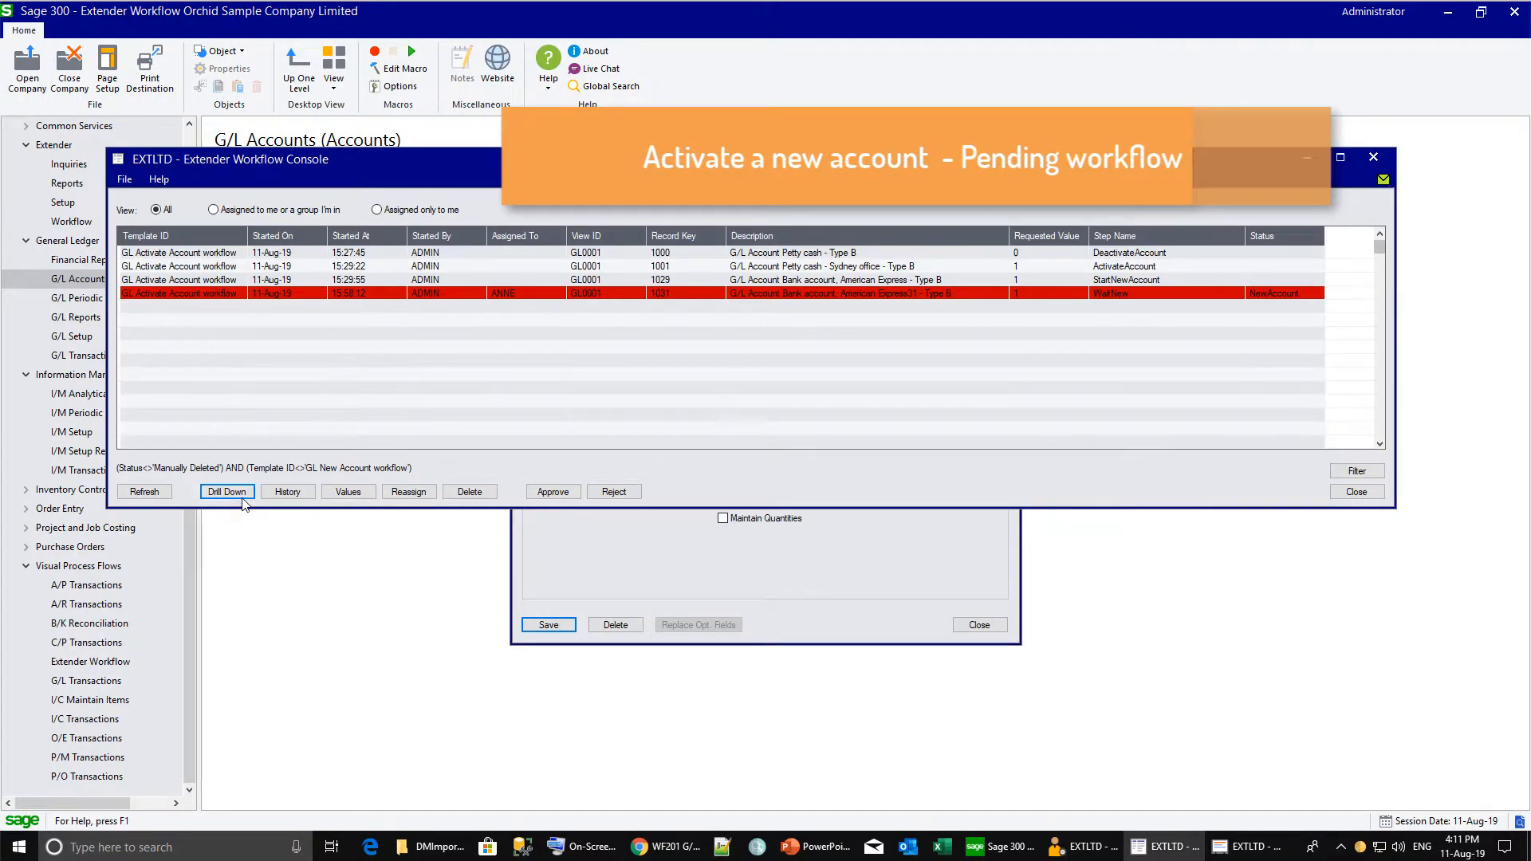
# Drill down from the pending workflow to G/L account 1031 and re-save it.
pyautogui.click(250, 294)
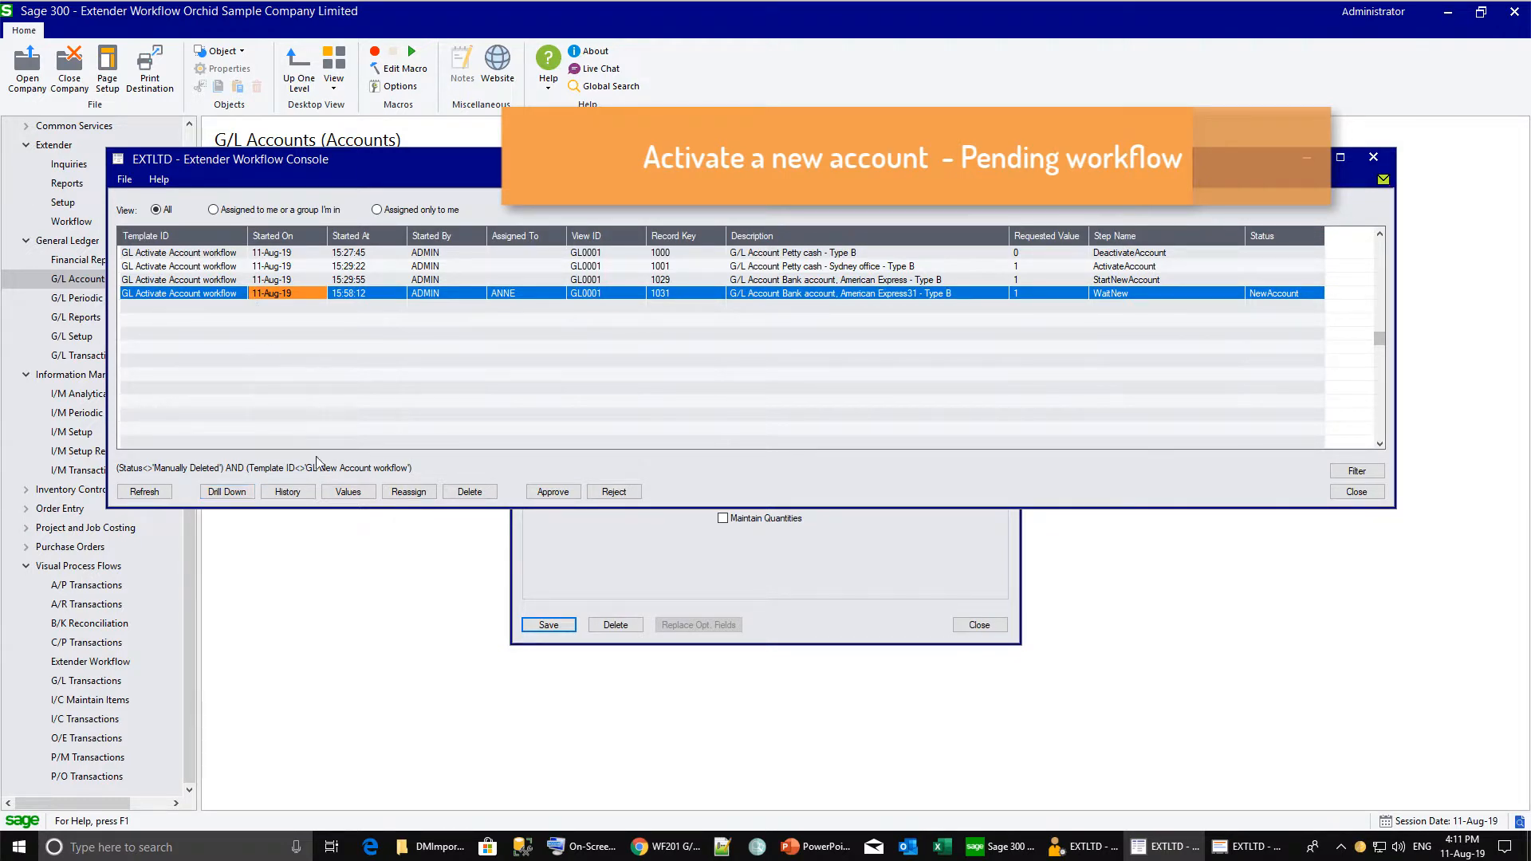
pyautogui.click(245, 494)
pyautogui.click(254, 506)
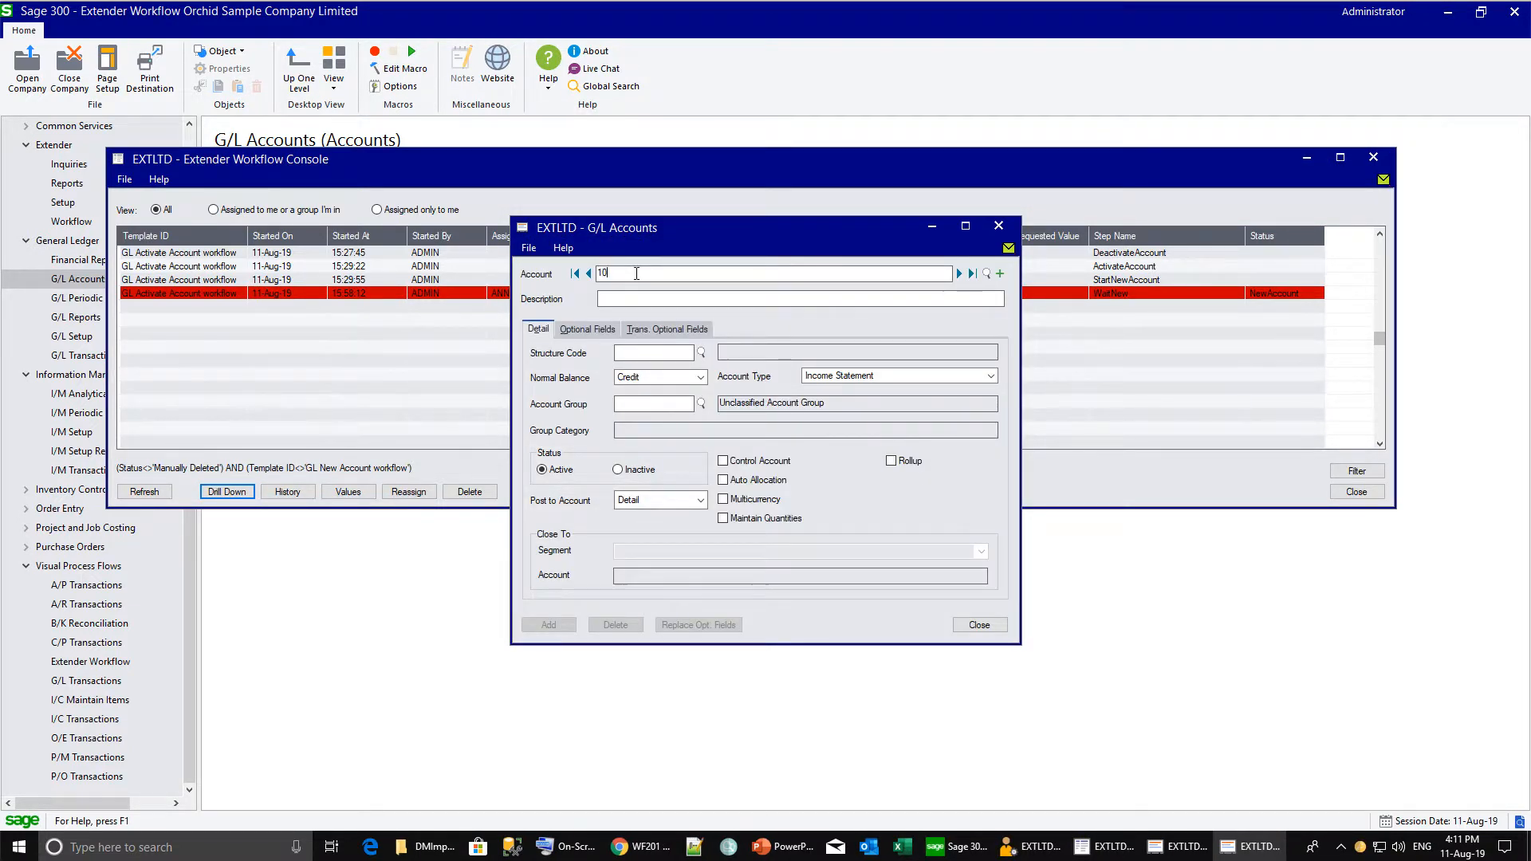
pyautogui.click(548, 627)
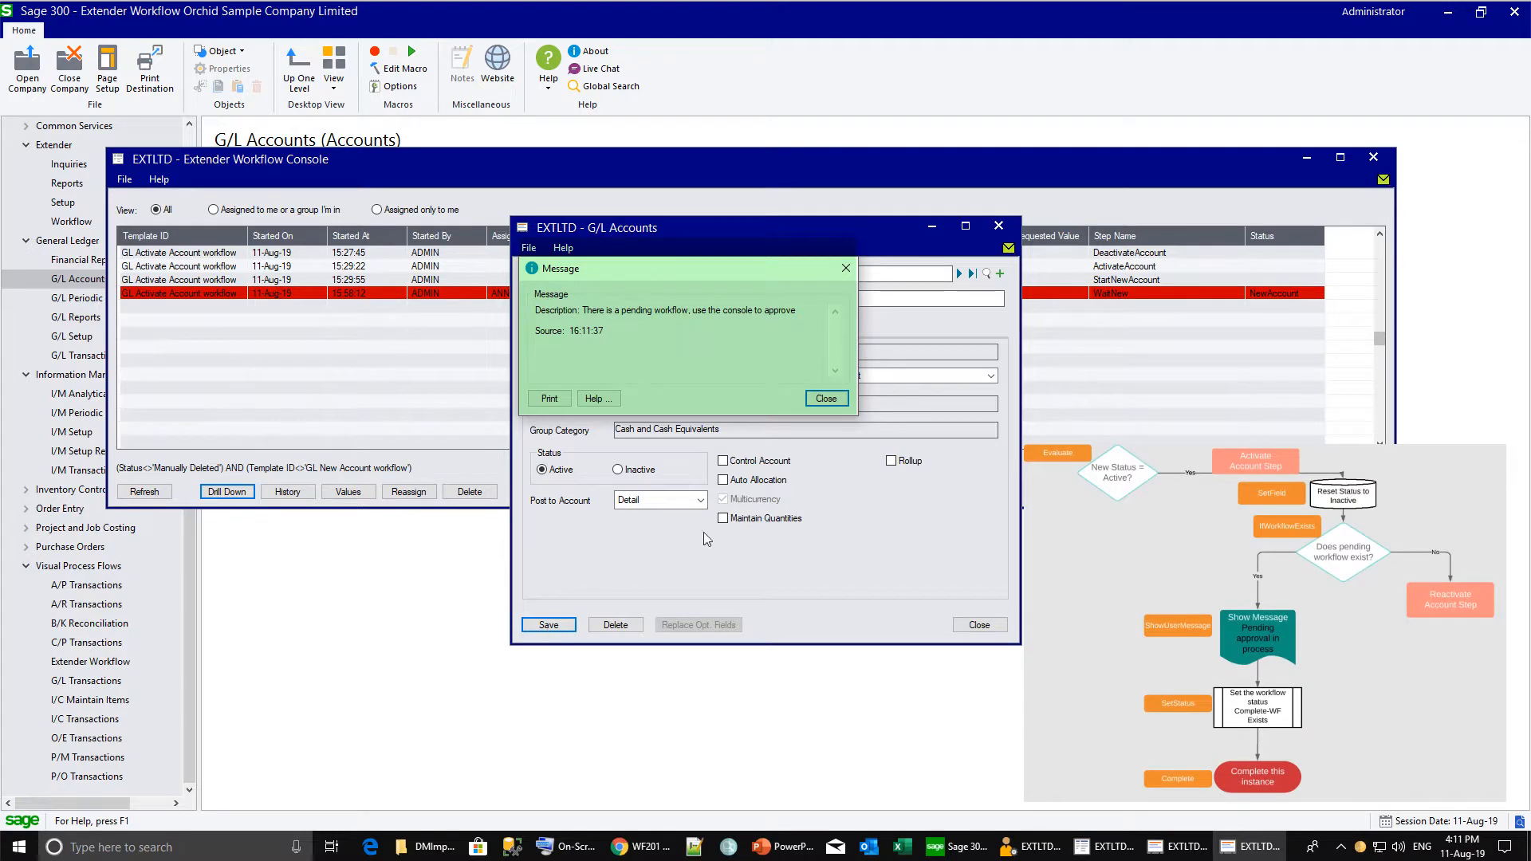
pyautogui.click(825, 399)
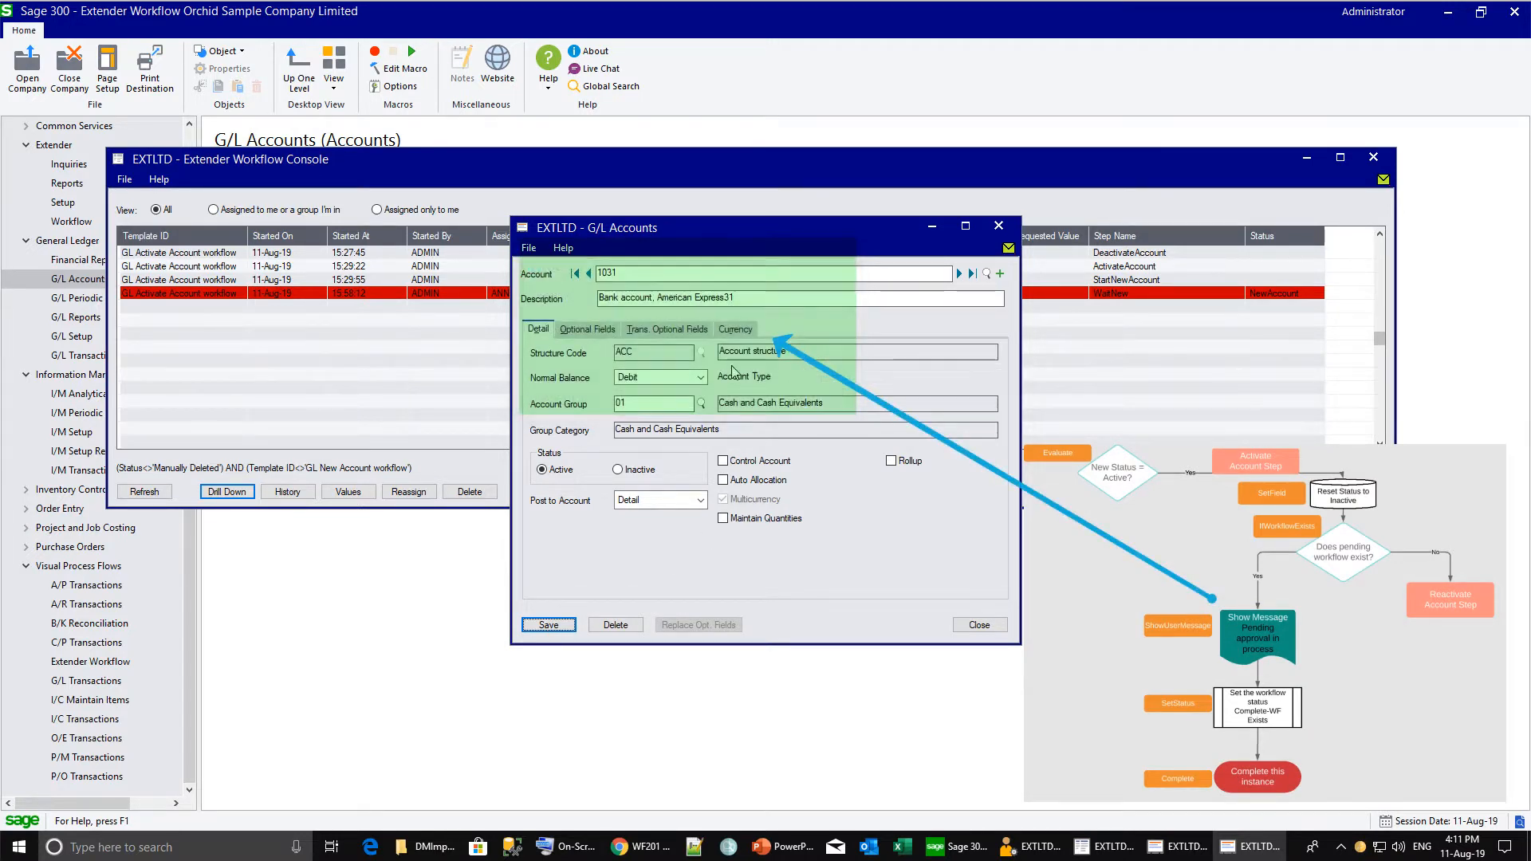
# Refresh the Workflow Console, widen the Status column, and select account 1031's WaitNew workflow.
pyautogui.click(359, 295)
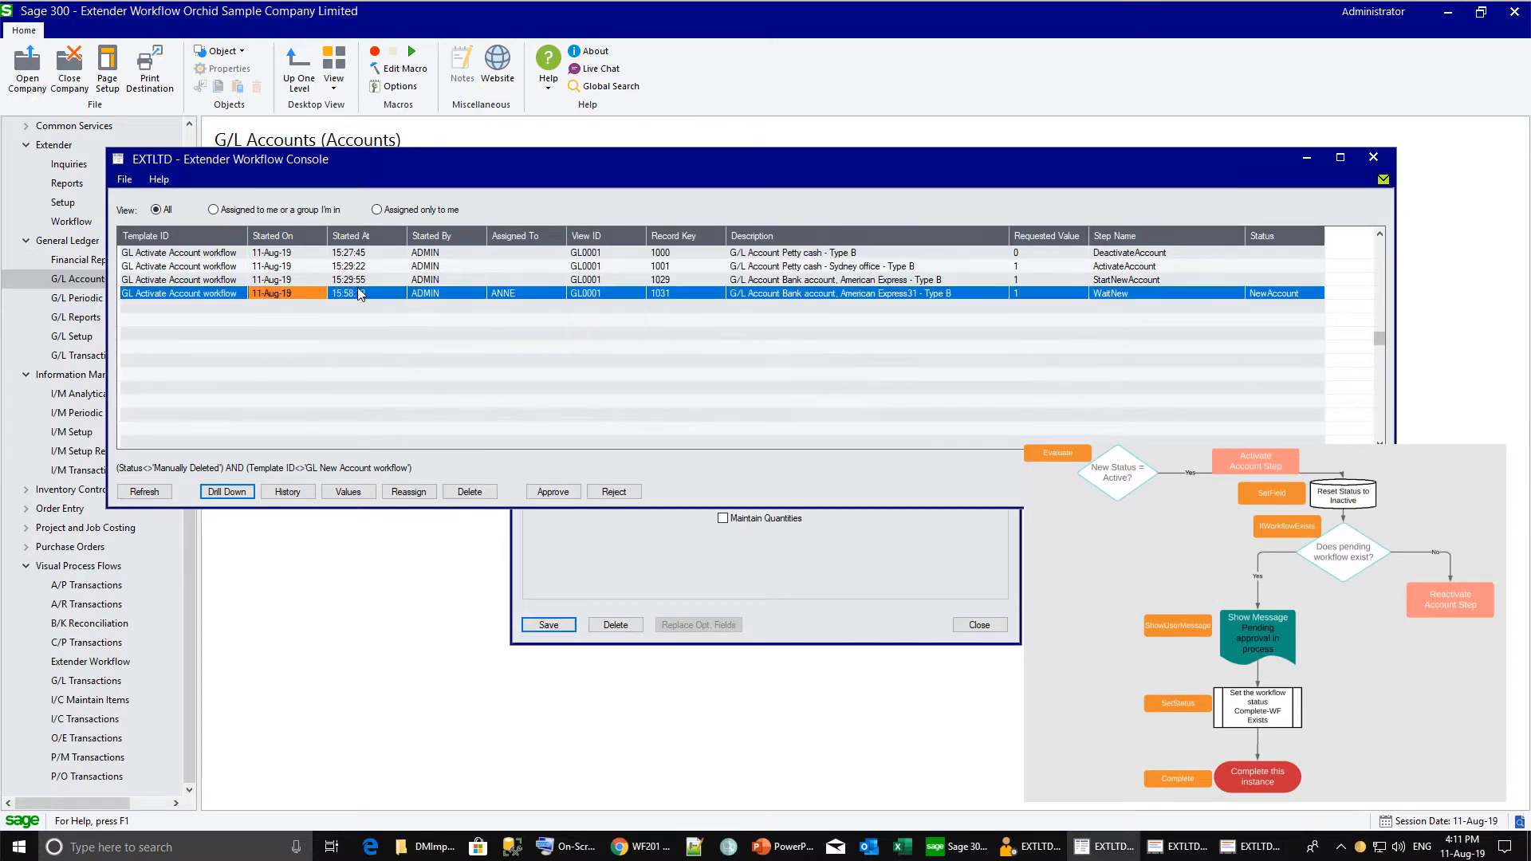
pyautogui.click(144, 493)
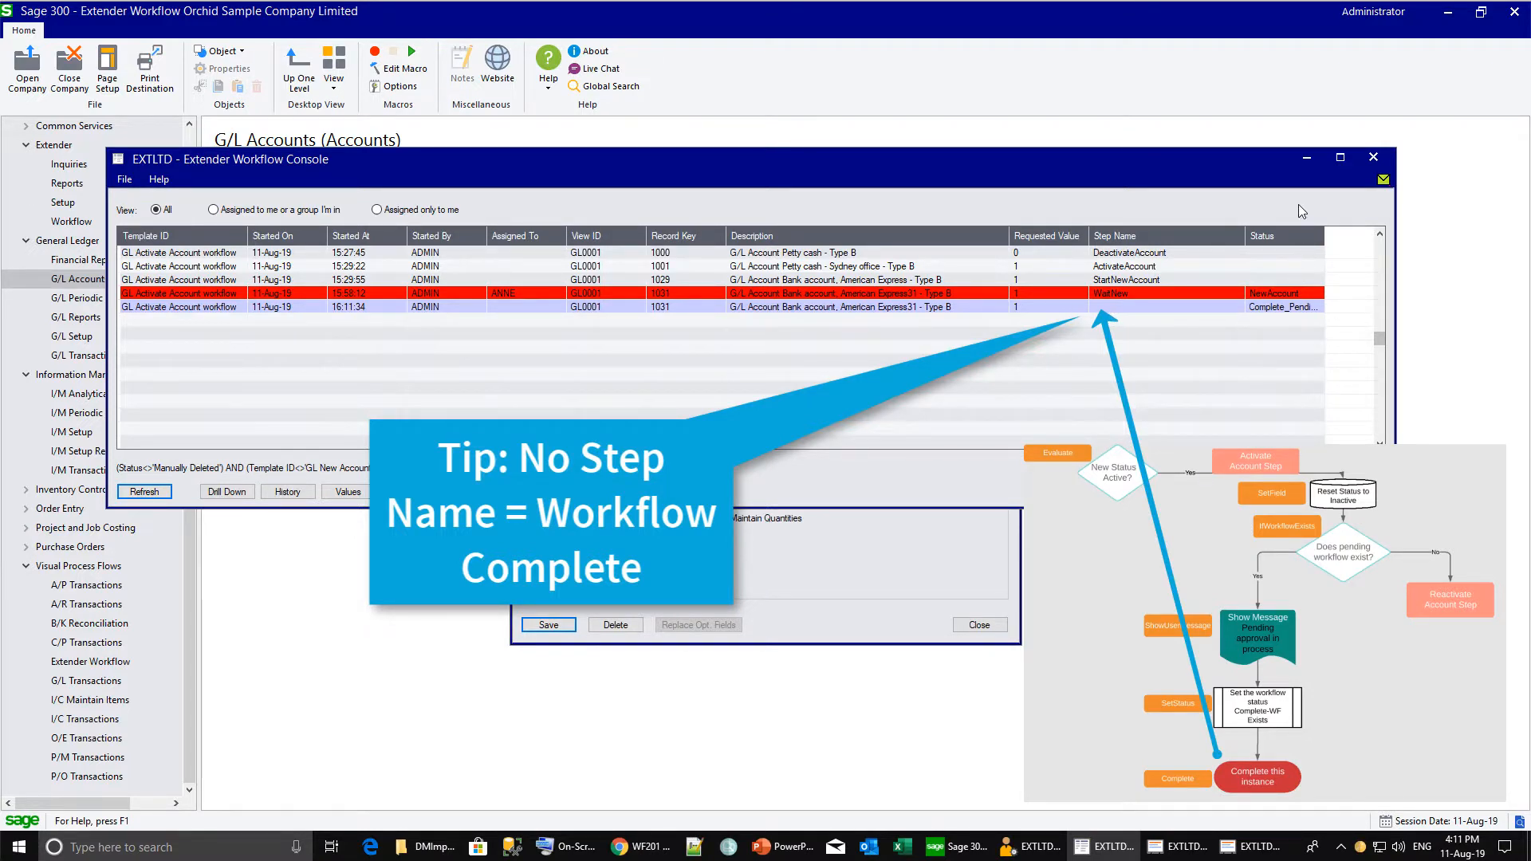
pyautogui.moveTo(1327, 230); pyautogui.dragTo(1372, 236)
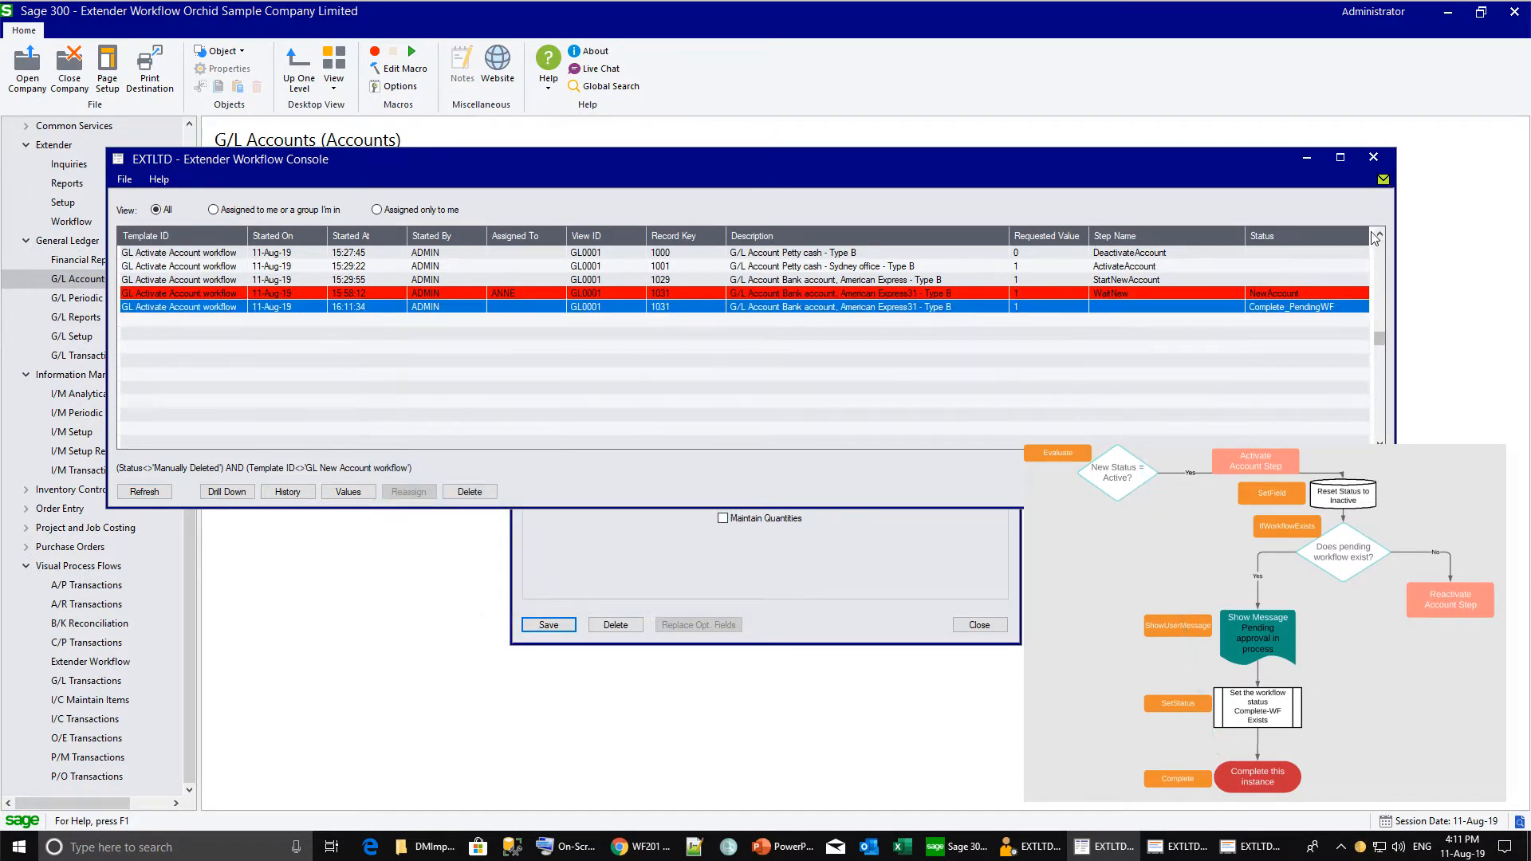
pyautogui.click(909, 295)
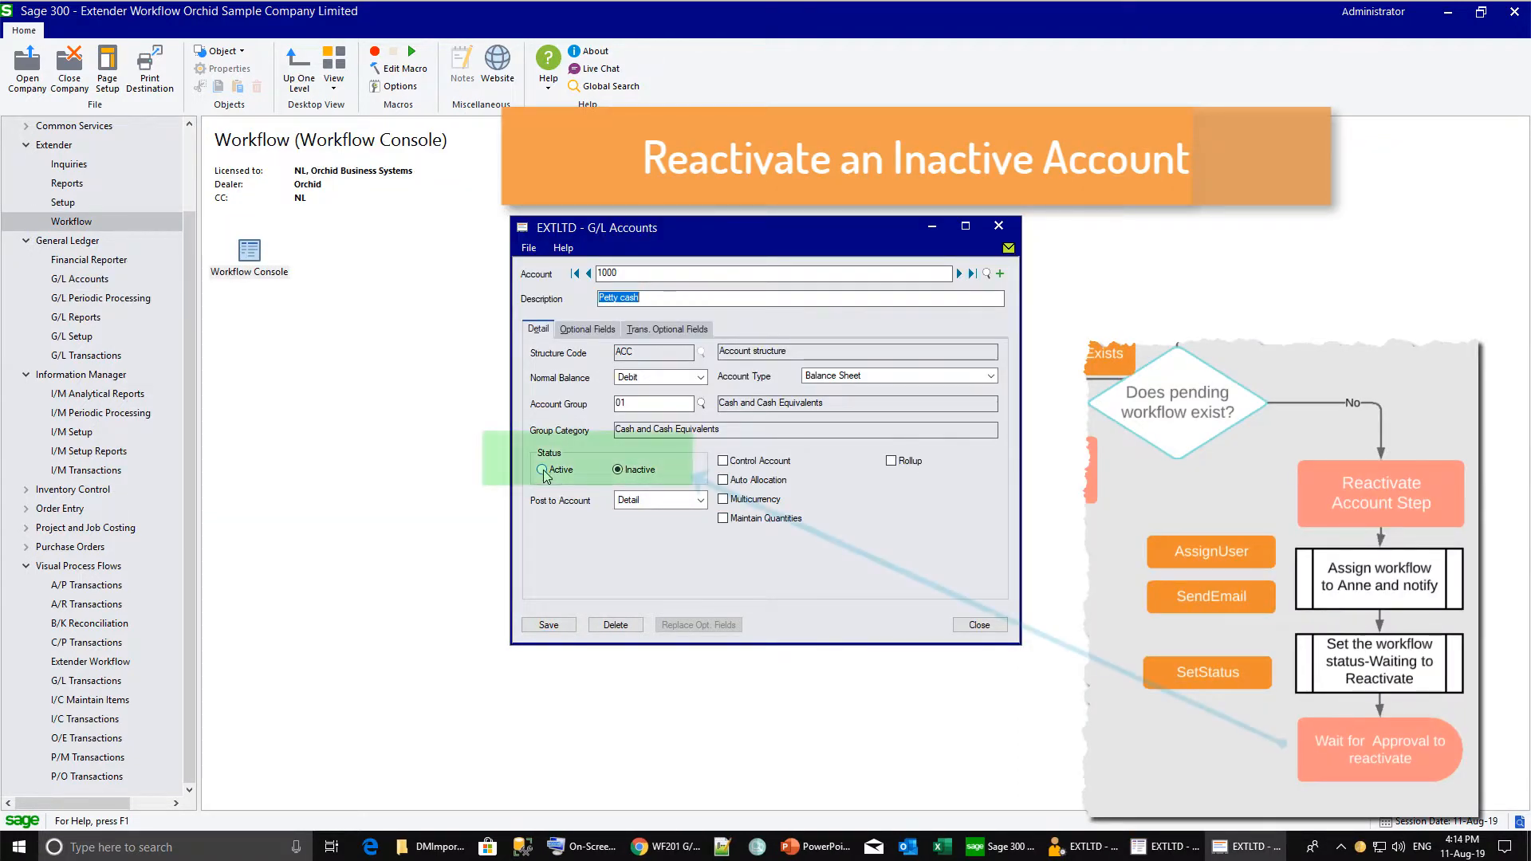
# Set Petty cash account 1000 to Active, save, and find its new WaitReactivate workflow in the console.
pyautogui.click(543, 471)
pyautogui.click(550, 624)
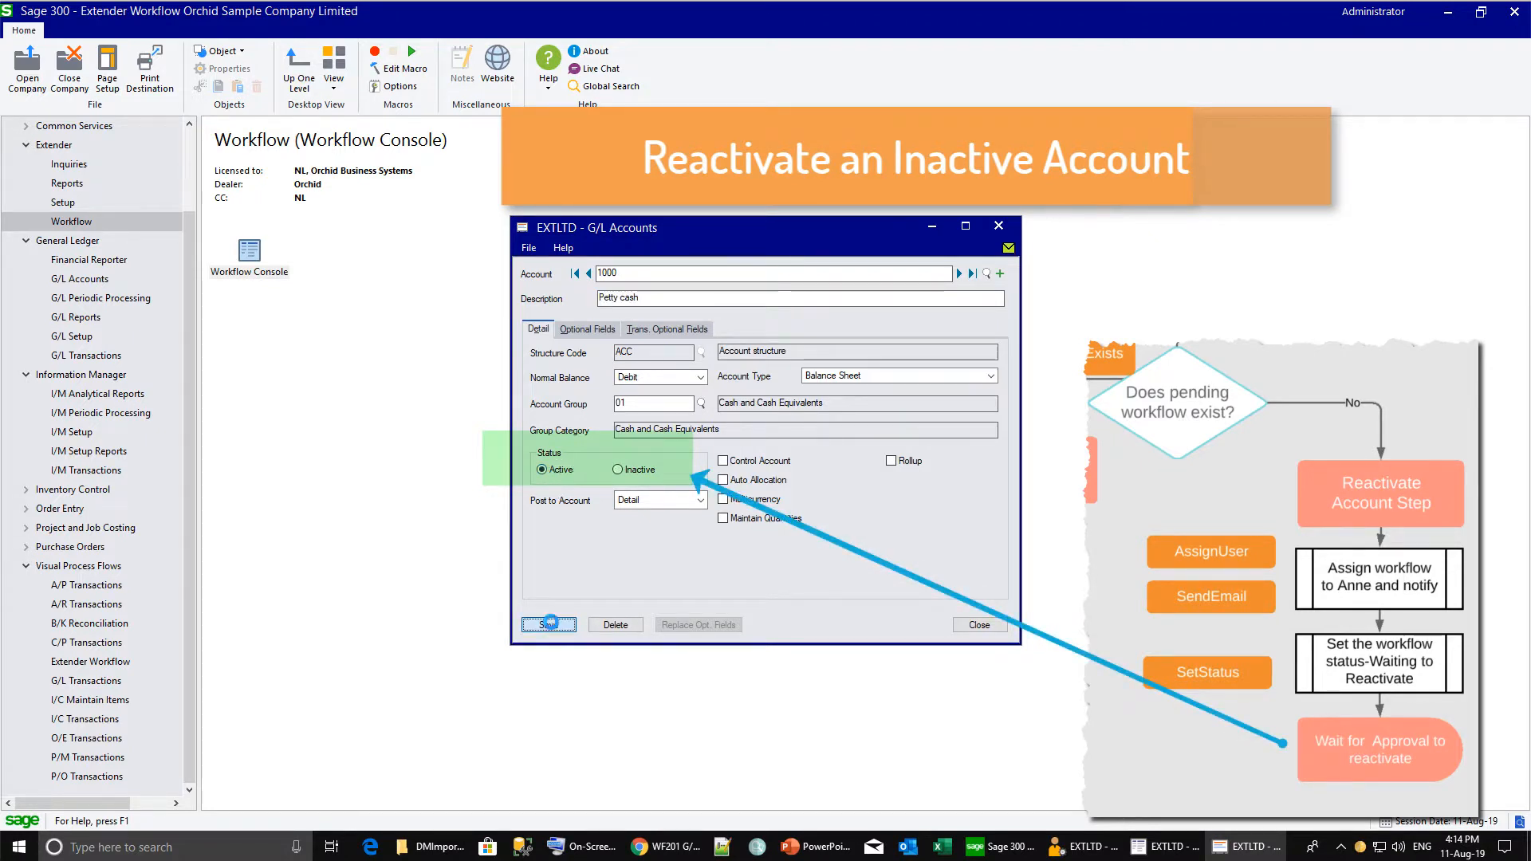
pyautogui.doubleClick(252, 257)
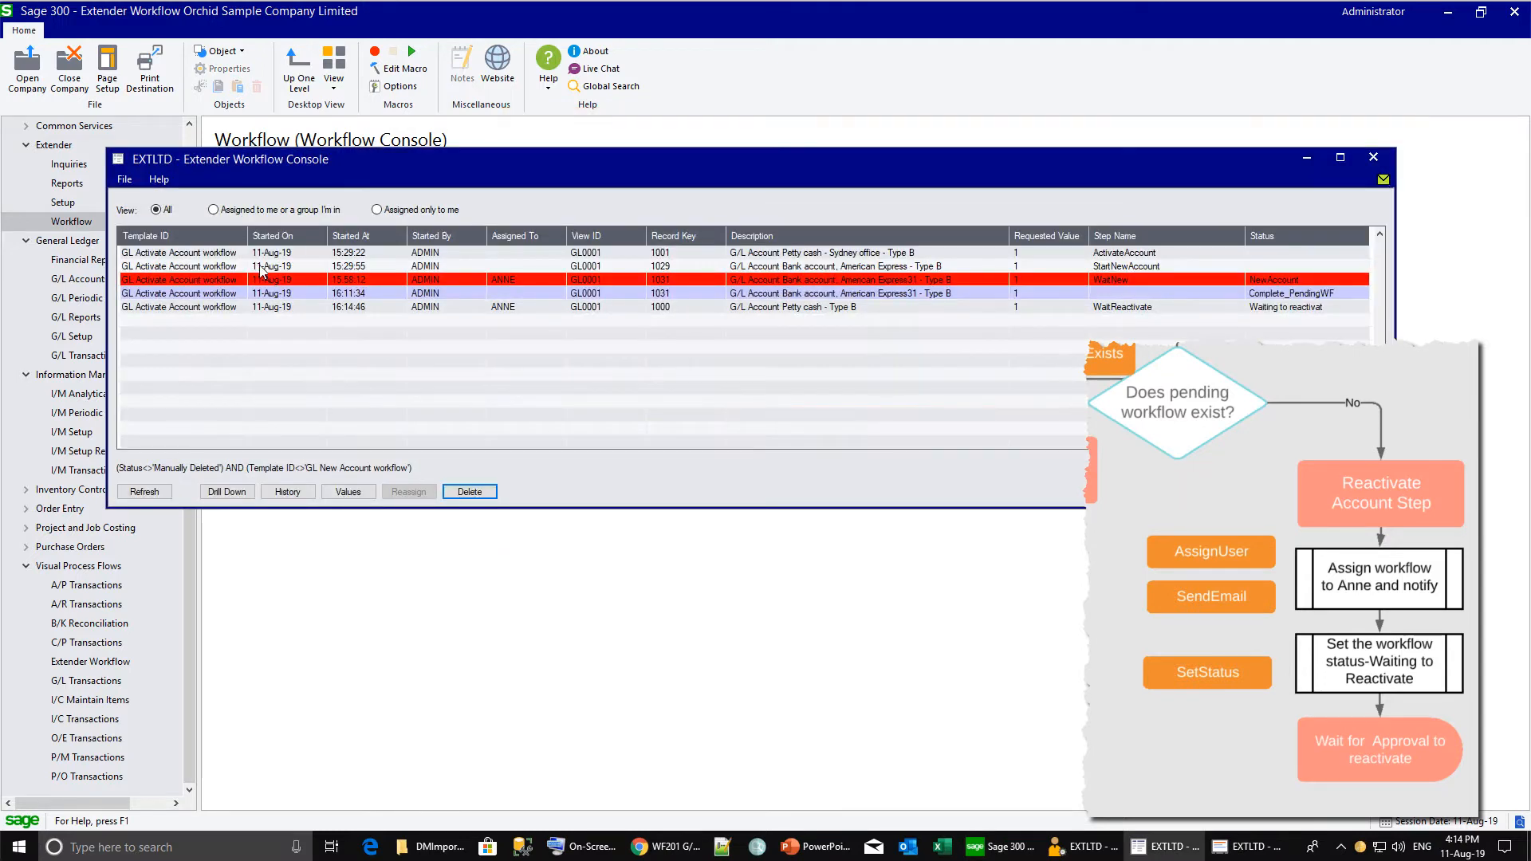
pyautogui.click(245, 308)
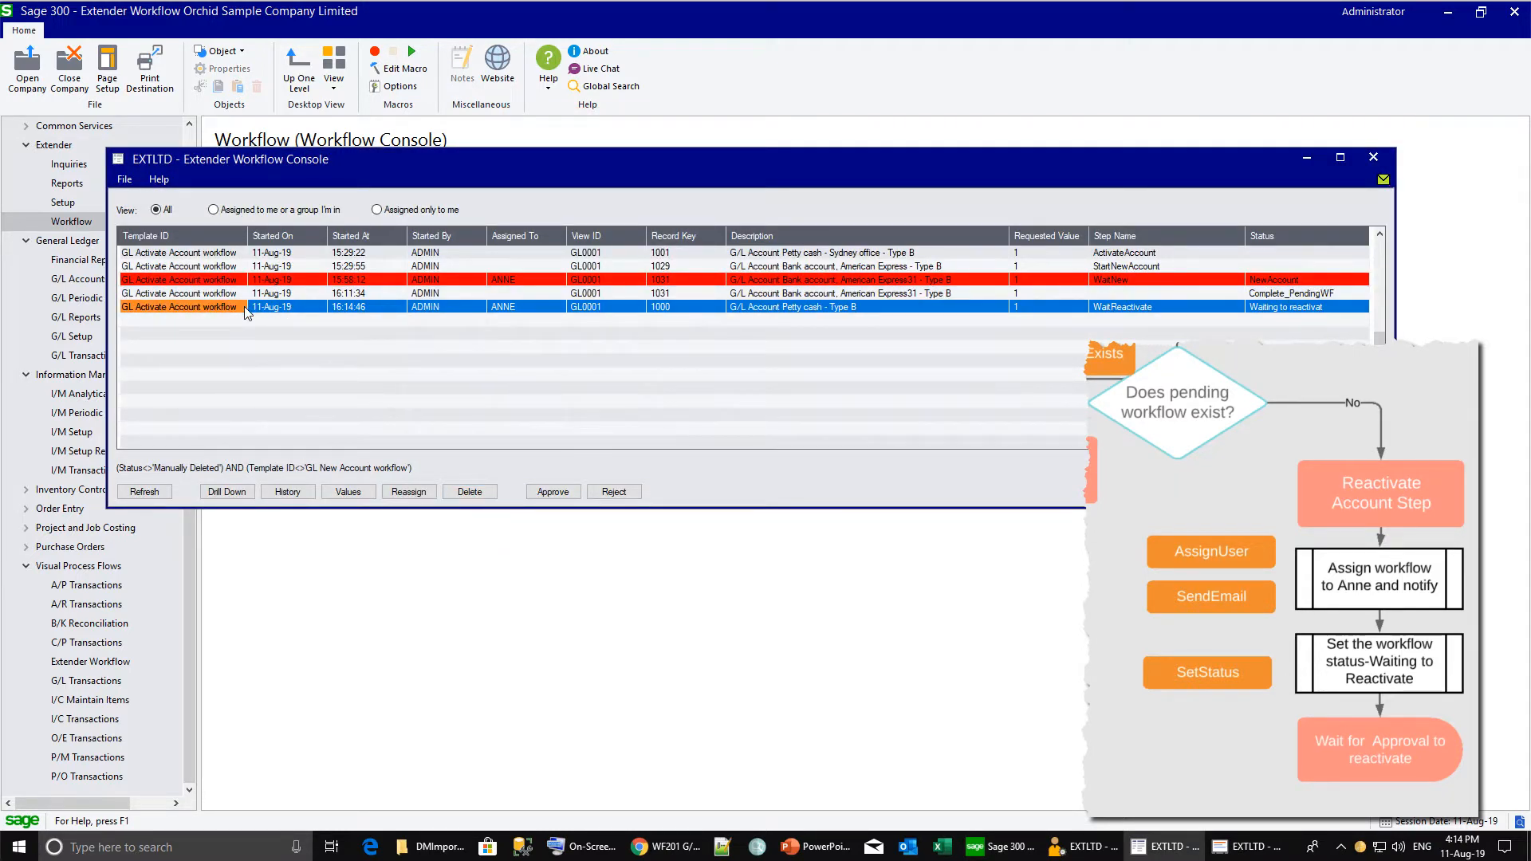
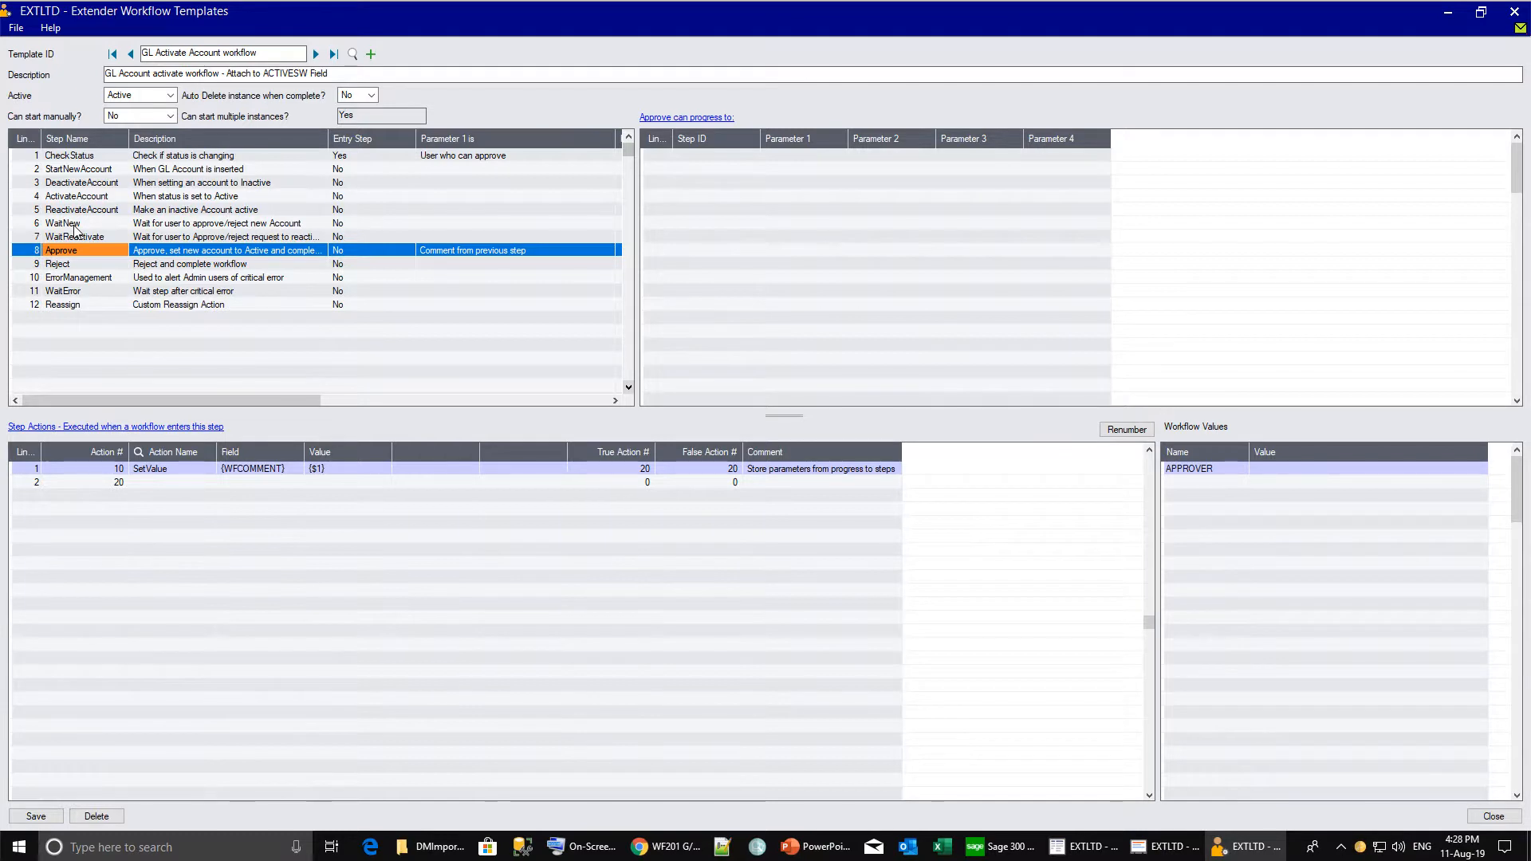
# Check the next steps for WaitNew and WaitReactivate, then return to the Approve step's actions.
pyautogui.click(74, 229)
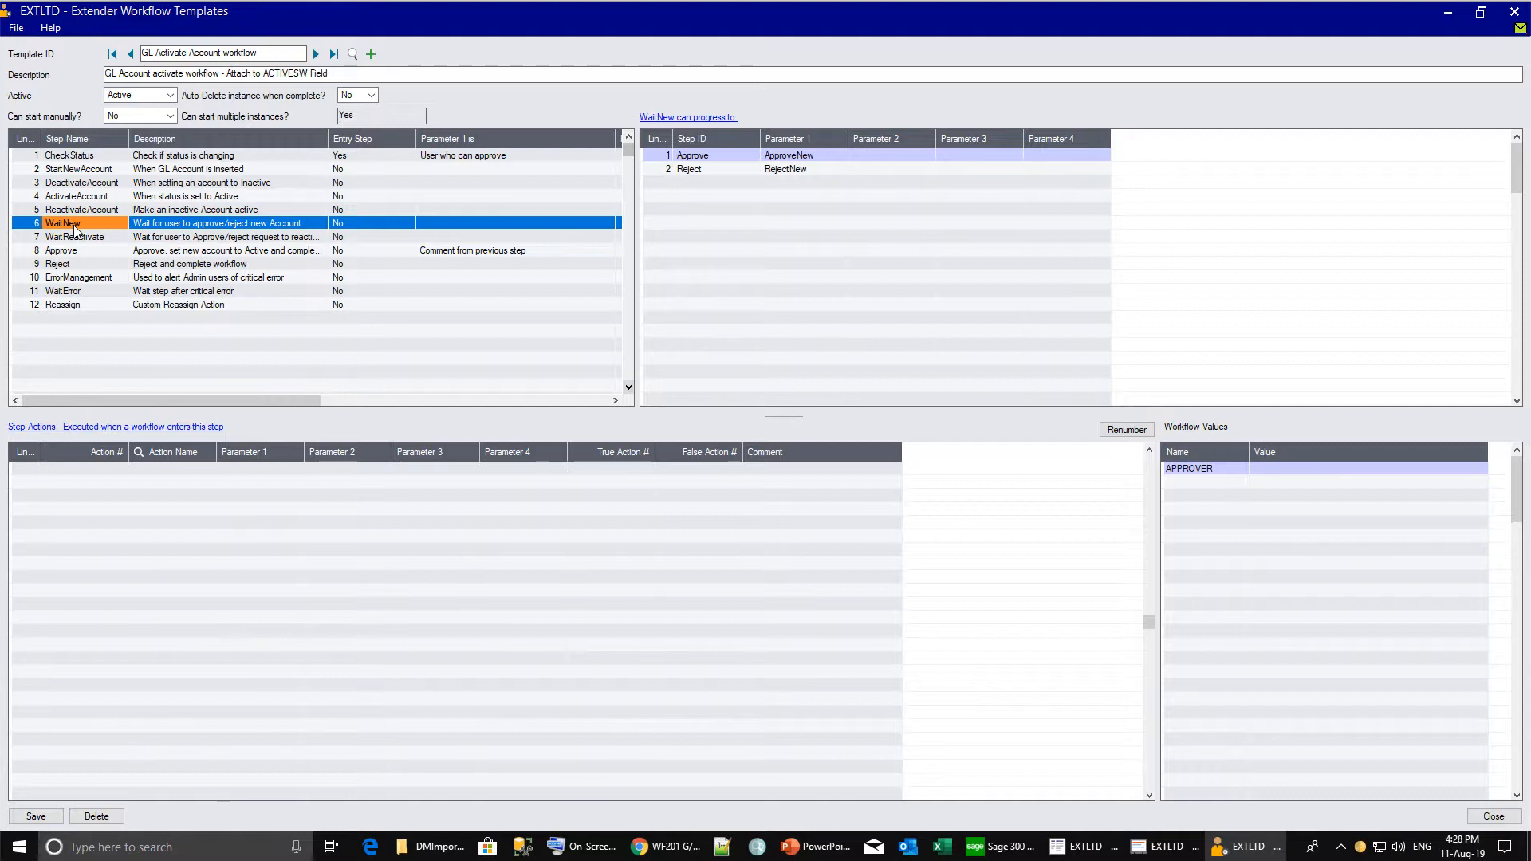
pyautogui.click(77, 237)
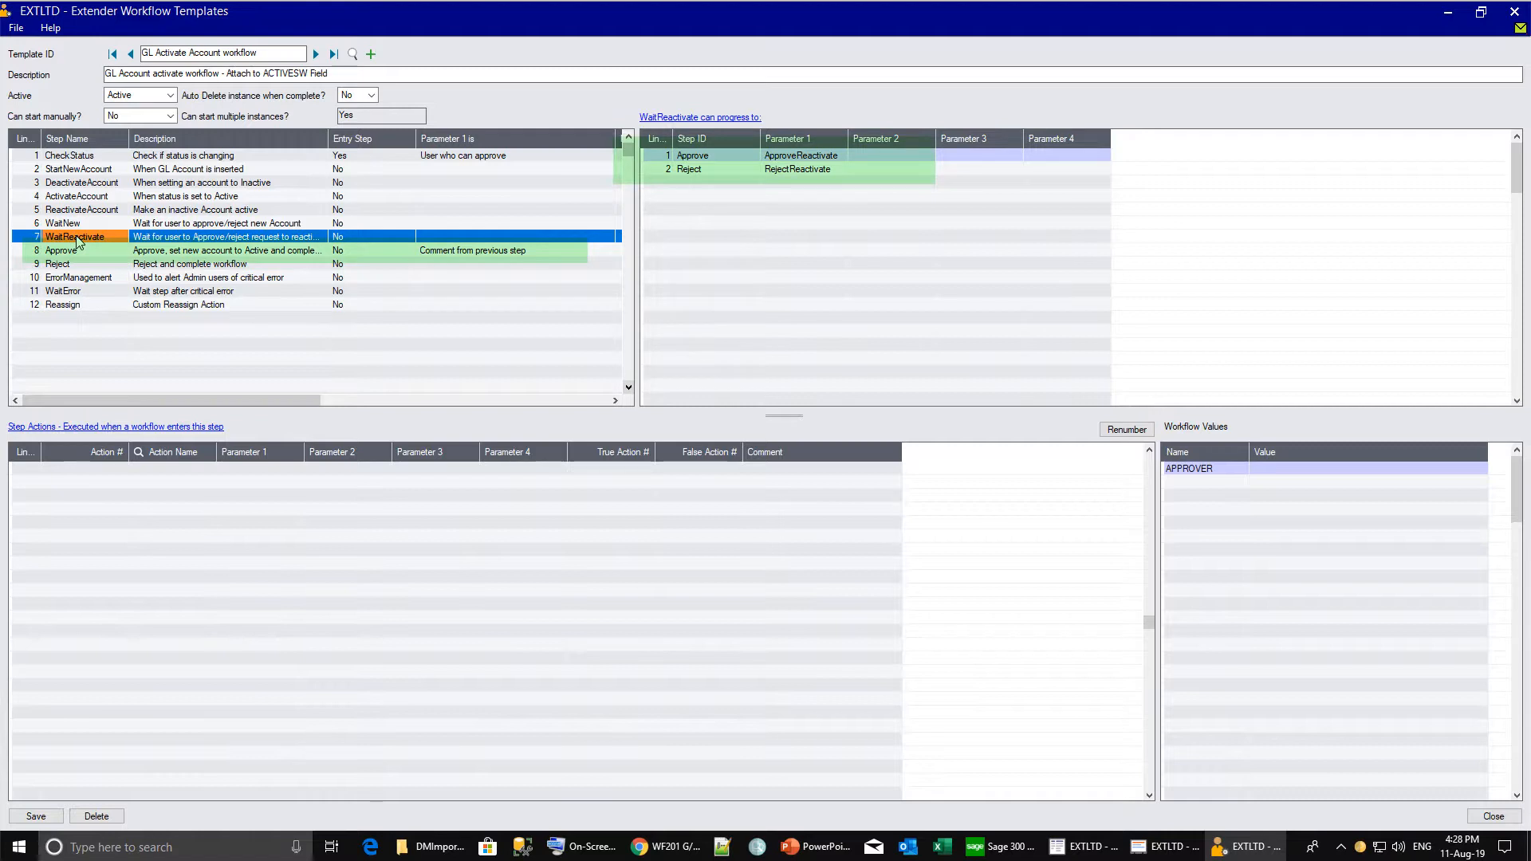
pyautogui.click(76, 251)
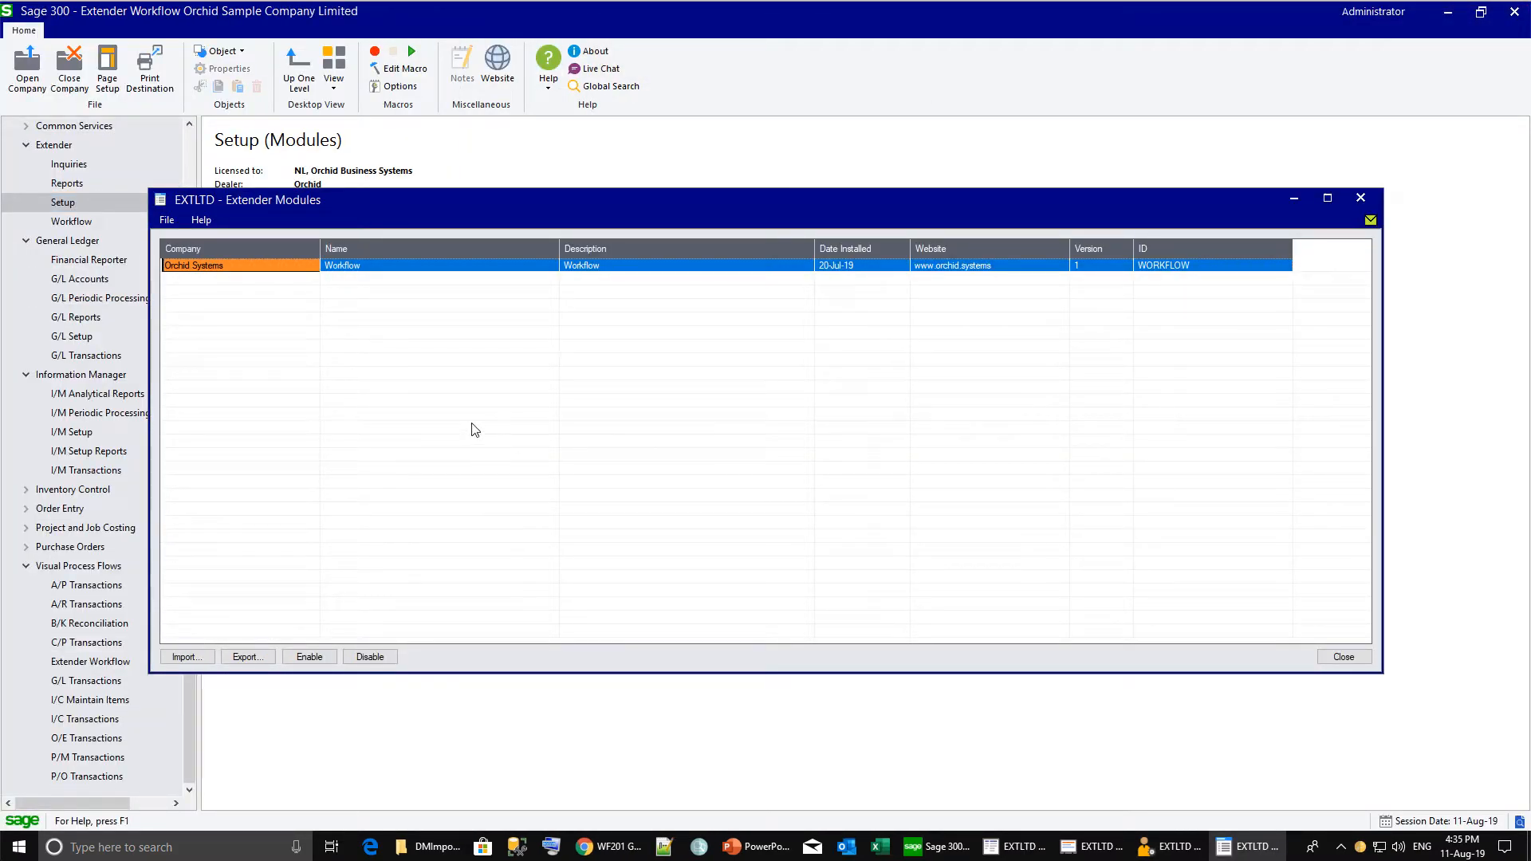
# Import the Orchid workflow training.vi module and view the CheckGLDetailsComplete script's code.
pyautogui.click(184, 658)
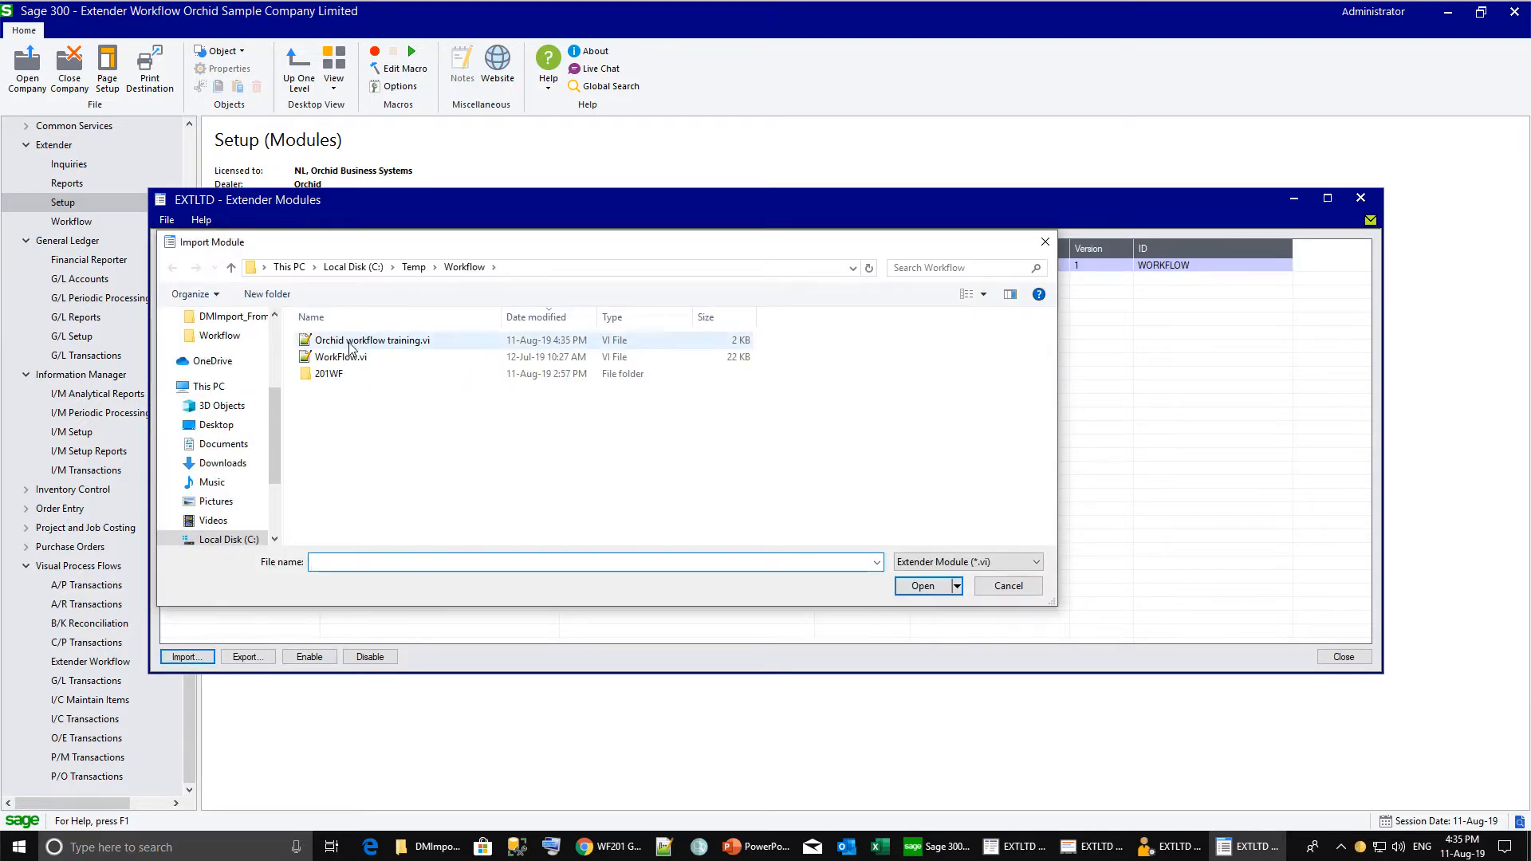
pyautogui.doubleClick(349, 342)
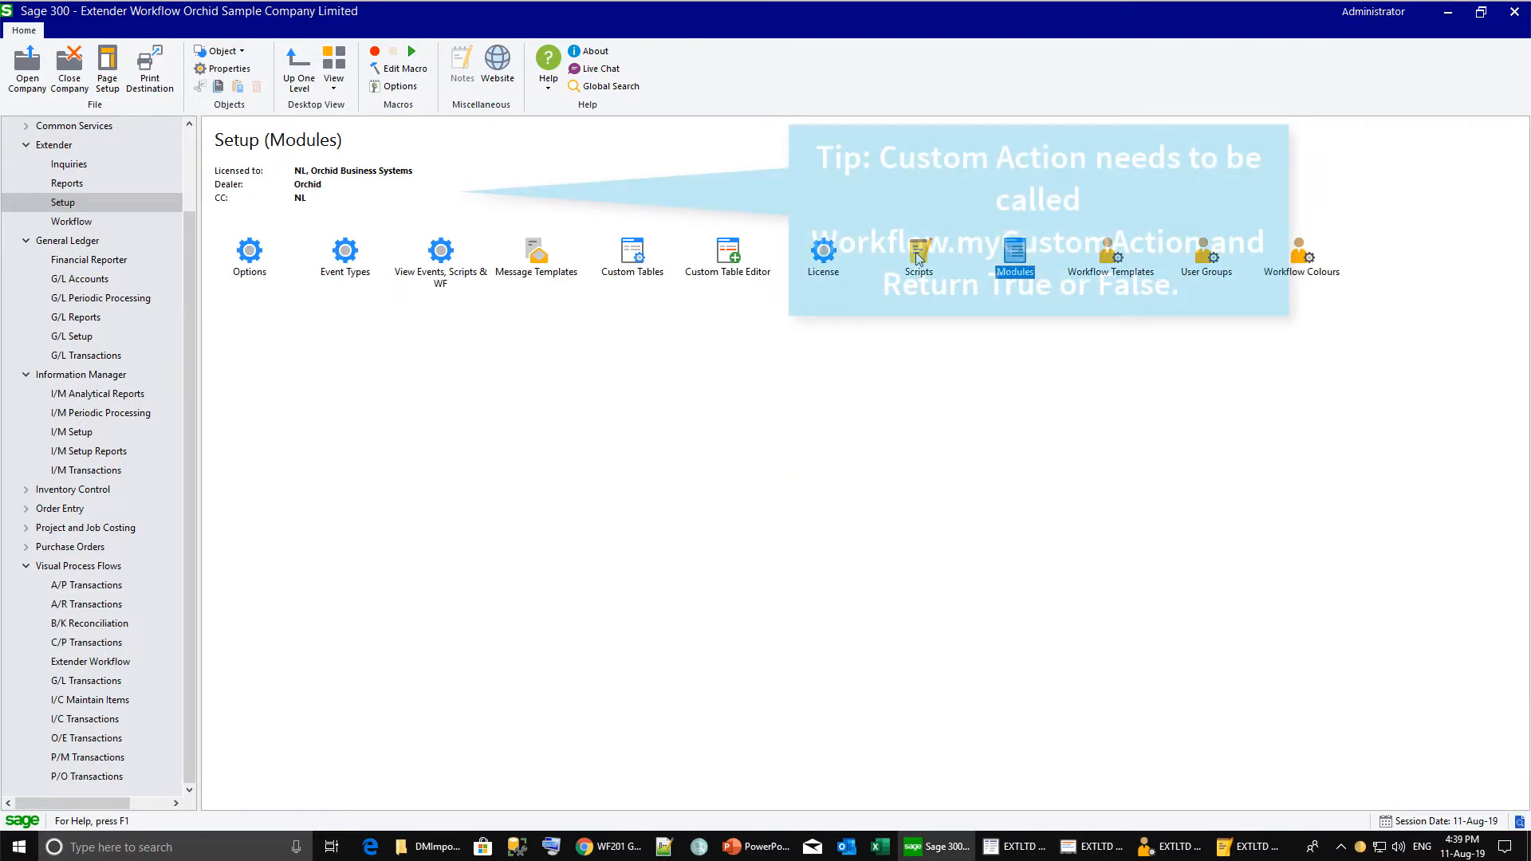
pyautogui.click(716, 241)
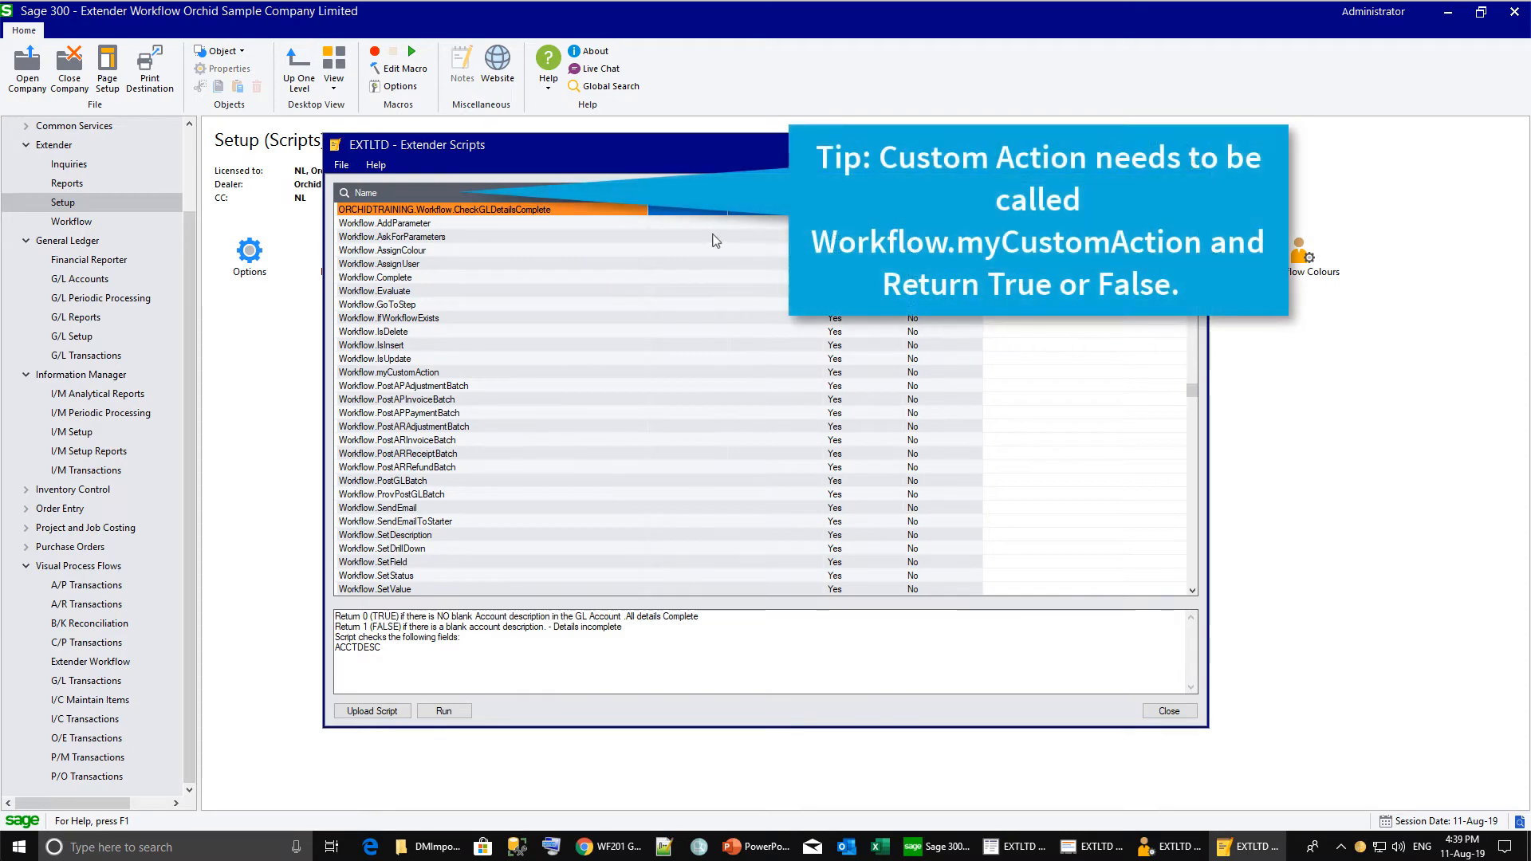
pyautogui.rightClick(446, 212)
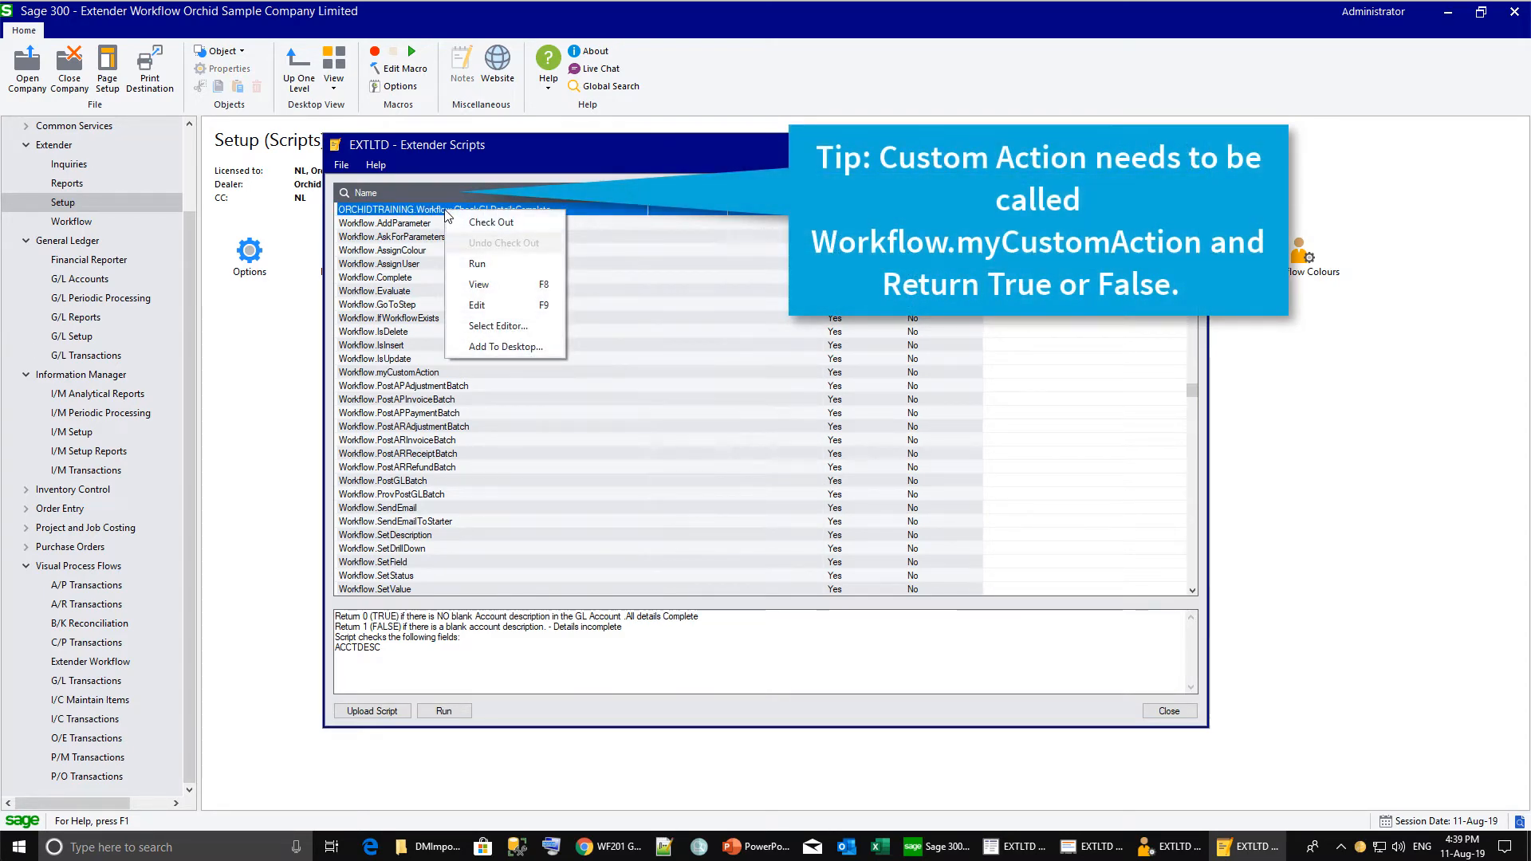
pyautogui.click(477, 284)
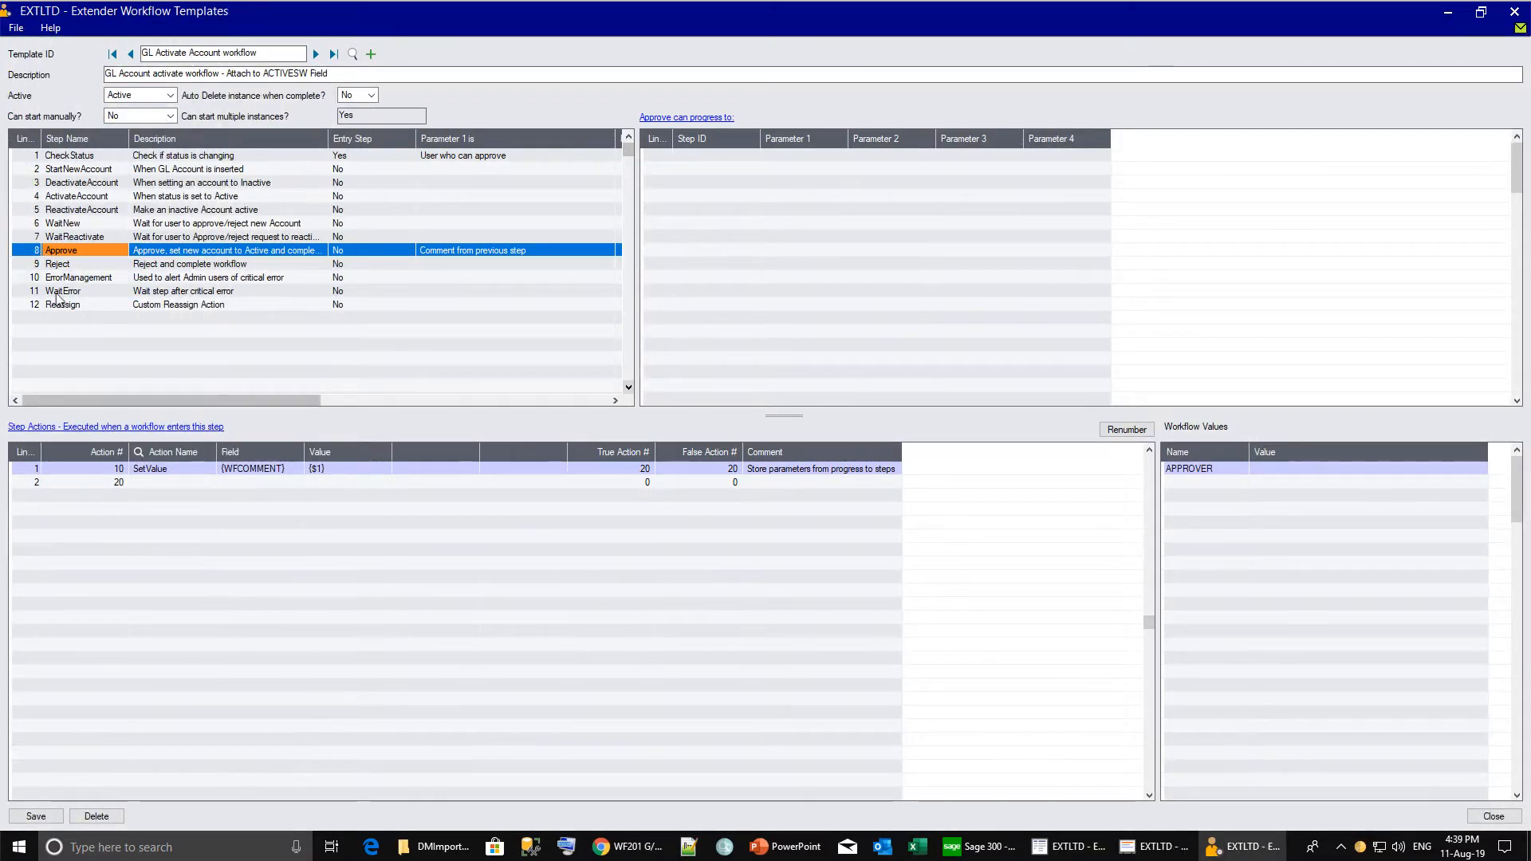
# Set action 20 to ORCHIDTRAINING.Workflow.CheckGLDetailsComplete, true 30, false 100, comment 'Back to wait if'.
pyautogui.click(160, 482)
pyautogui.click(139, 453)
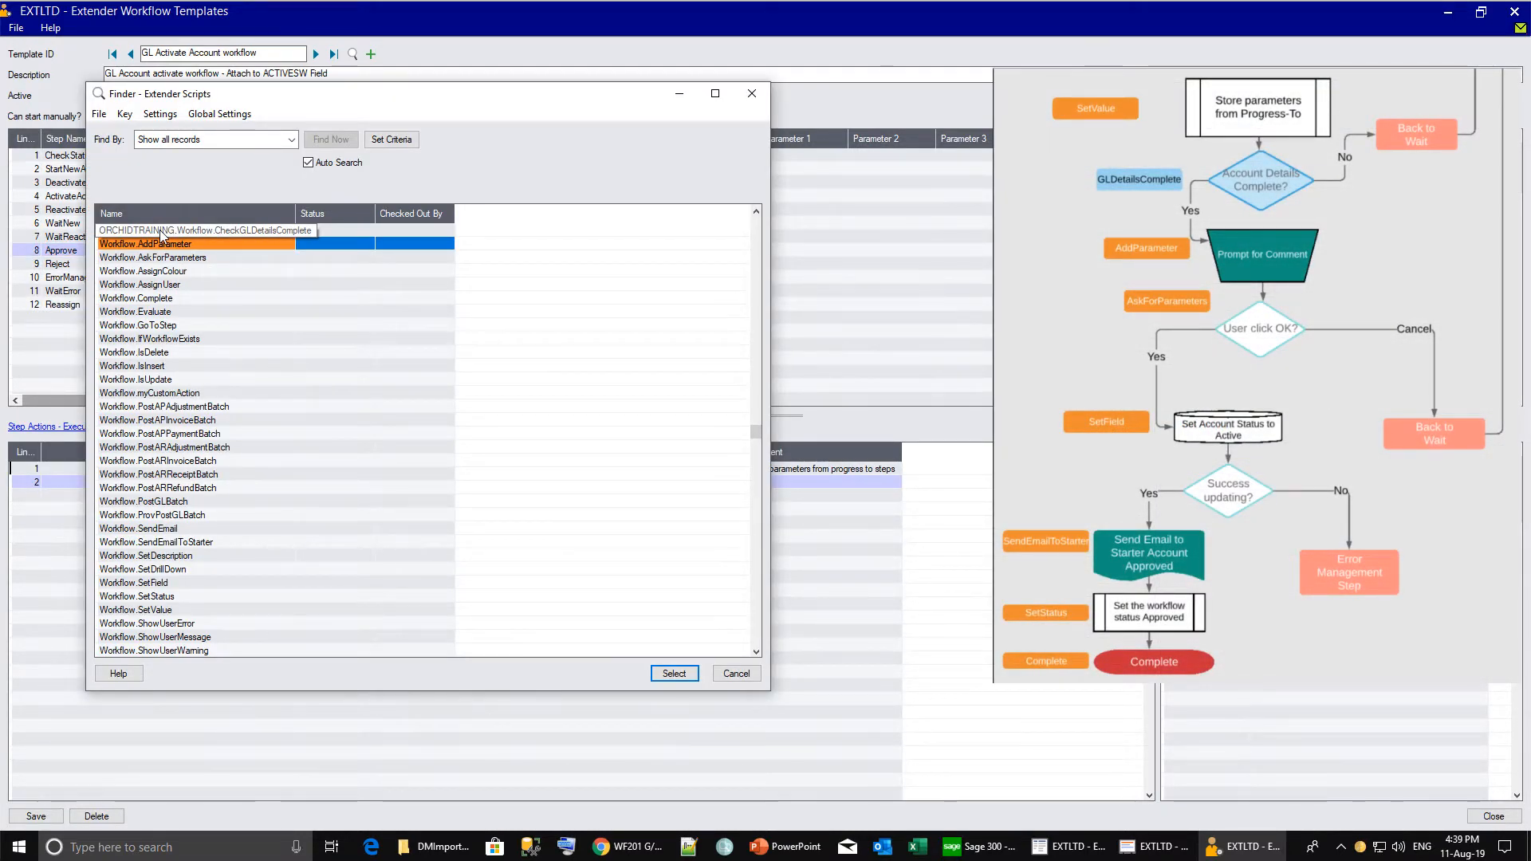
pyautogui.doubleClick(160, 229)
pyautogui.click(283, 484)
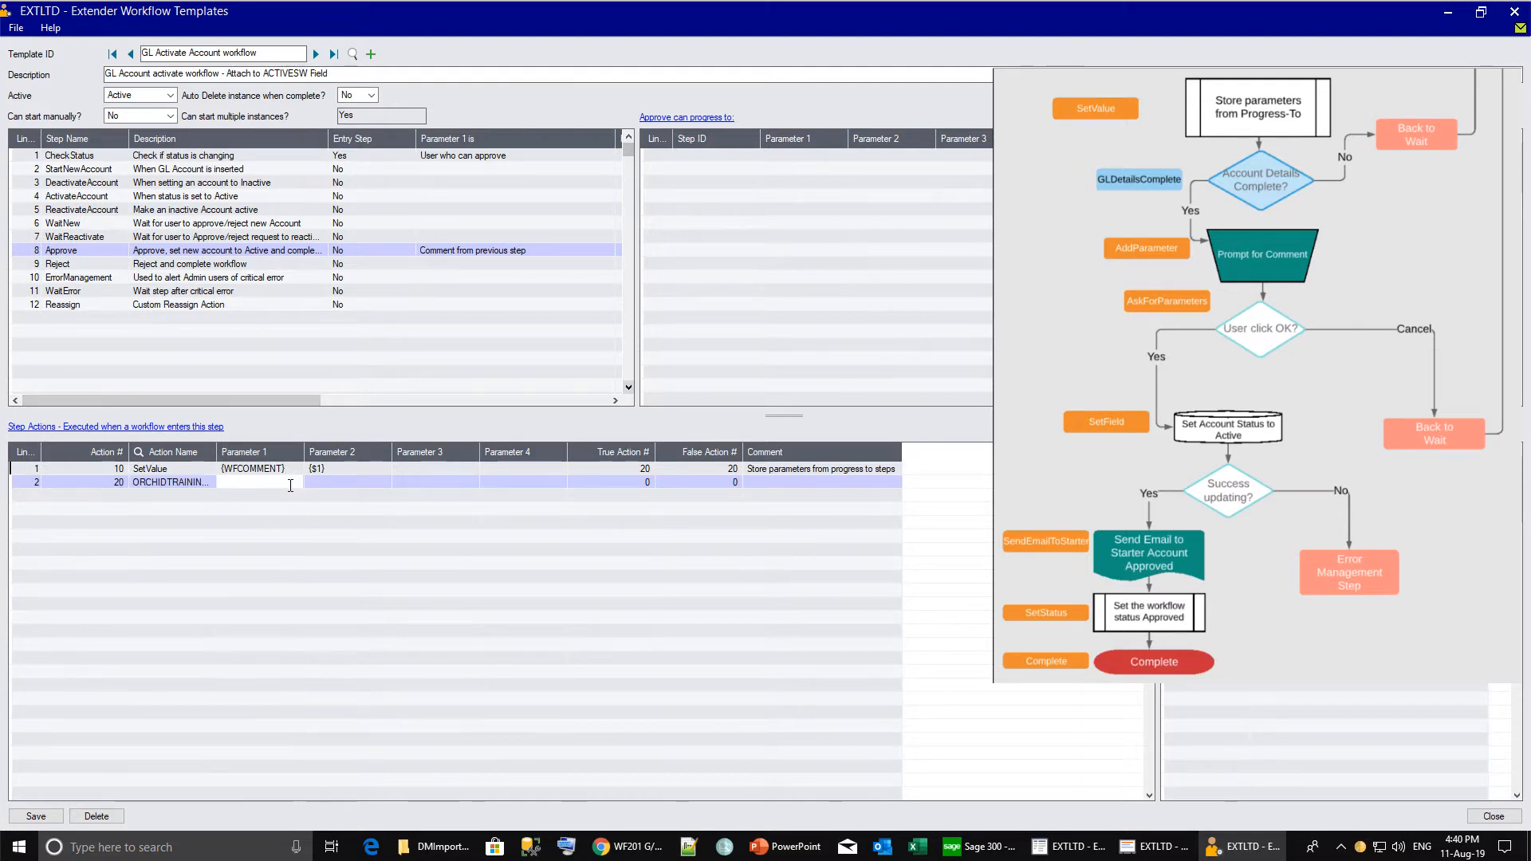
pyautogui.click(617, 482)
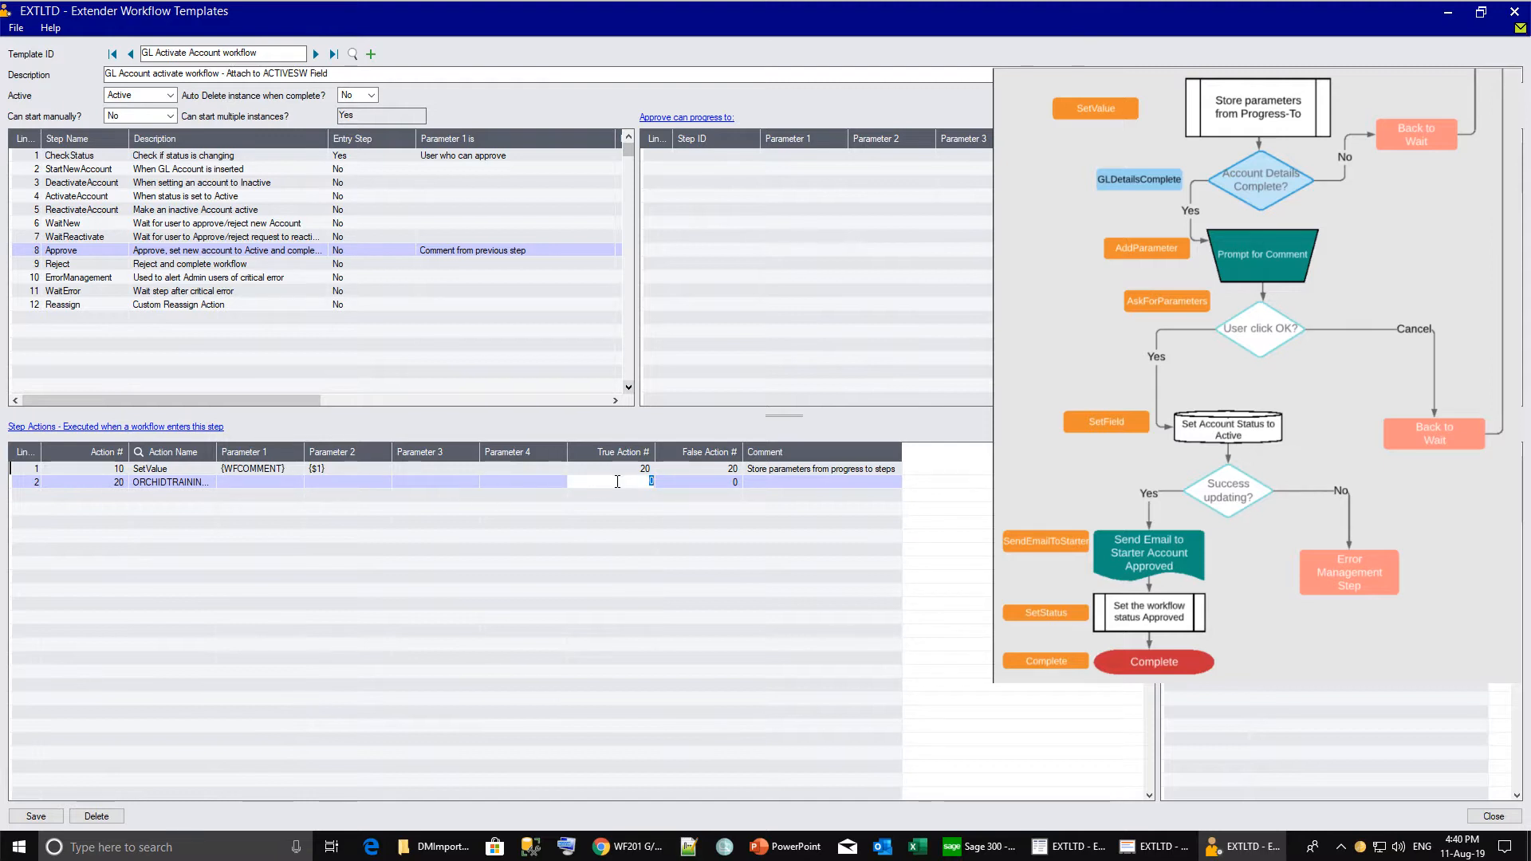
pyautogui.moveTo(217, 451); pyautogui.dragTo(388, 451)
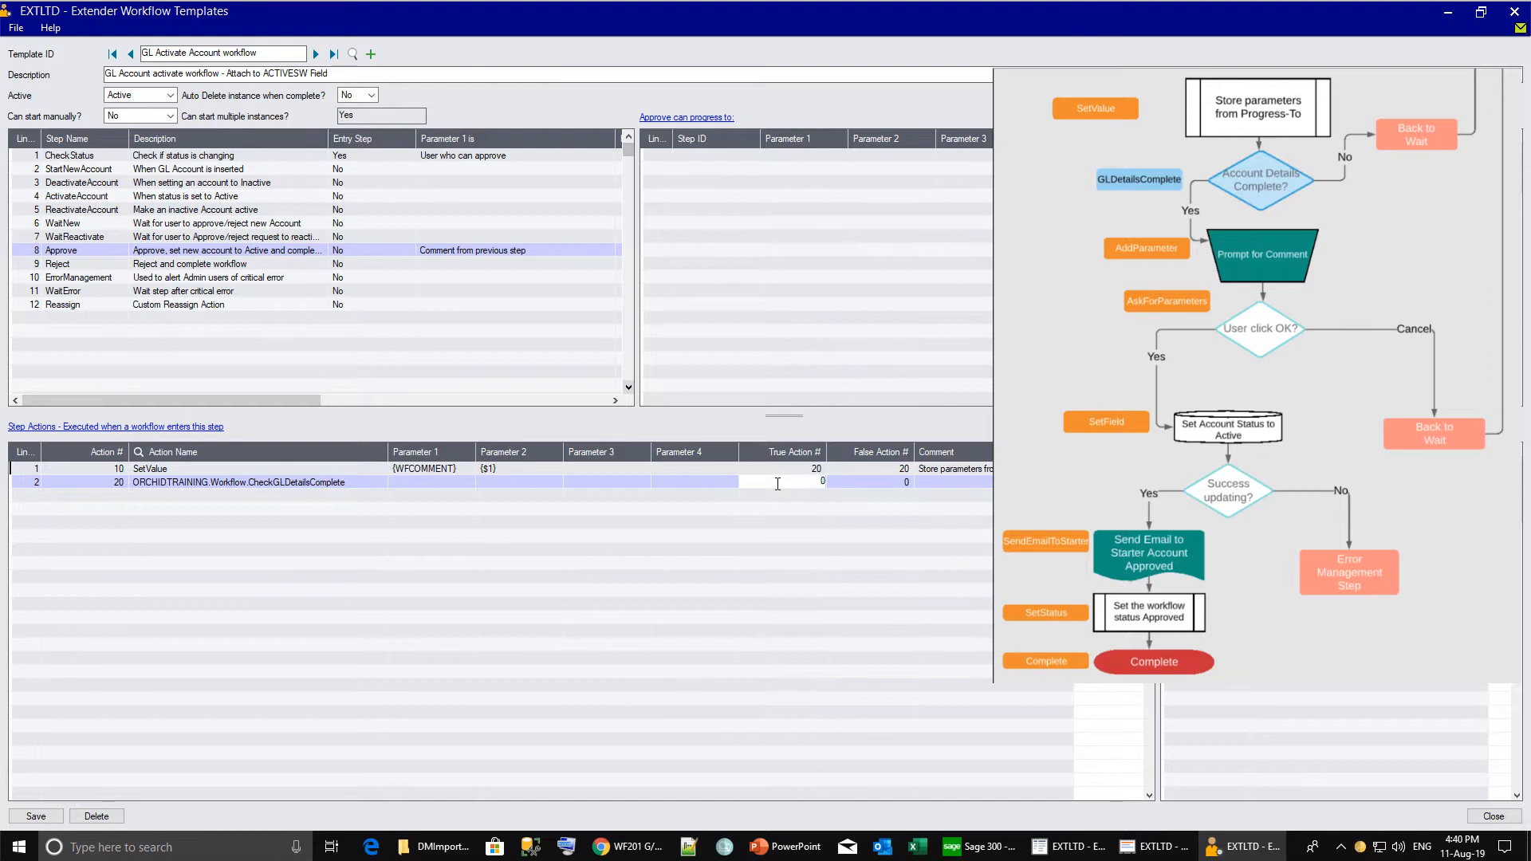
pyautogui.write('300')
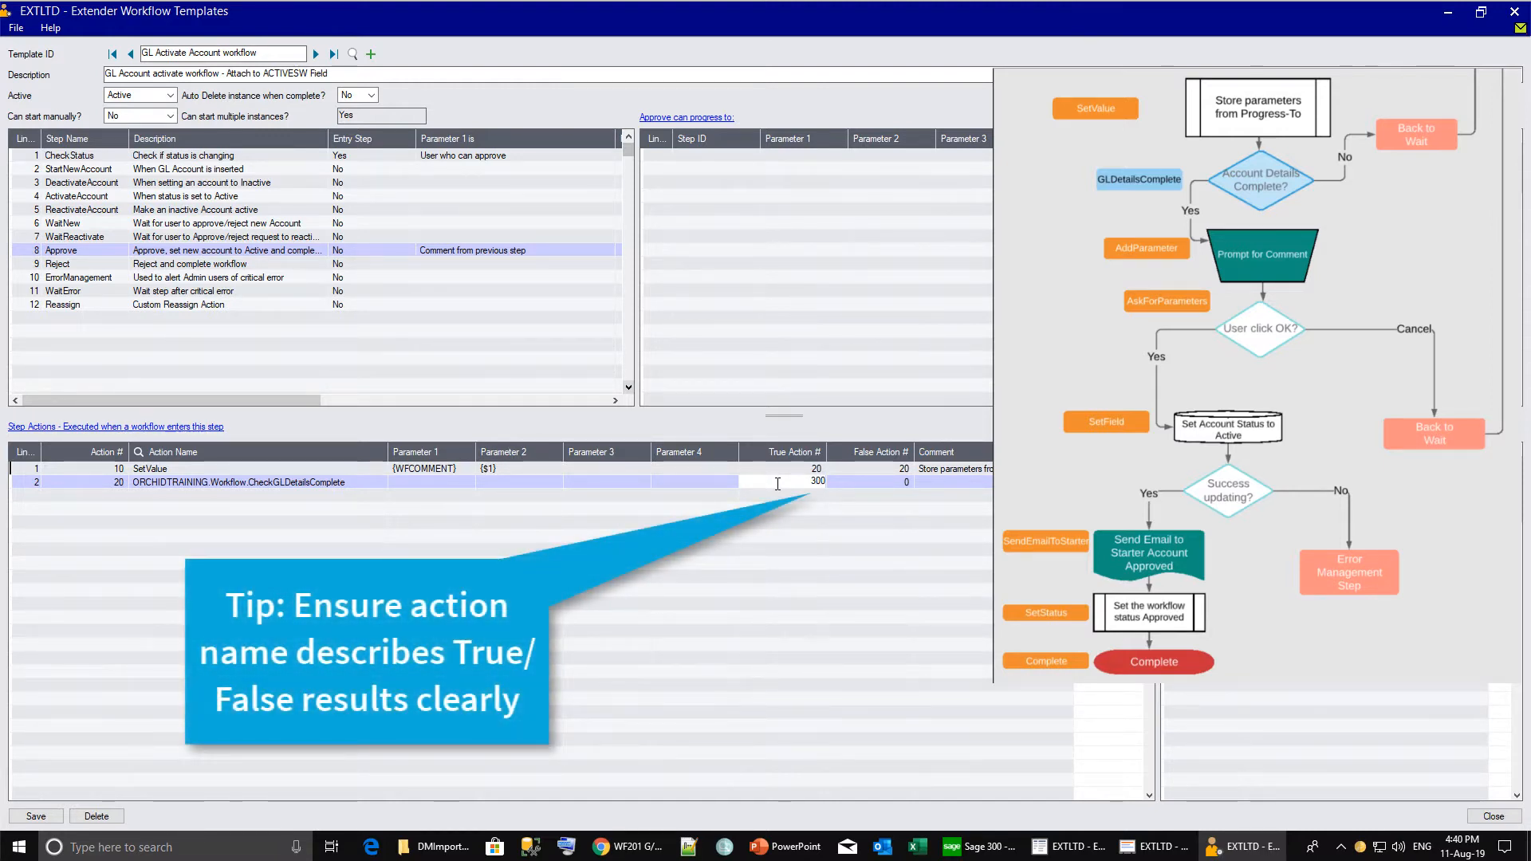
pyautogui.press('BackSpace')
pyautogui.press('Tab')
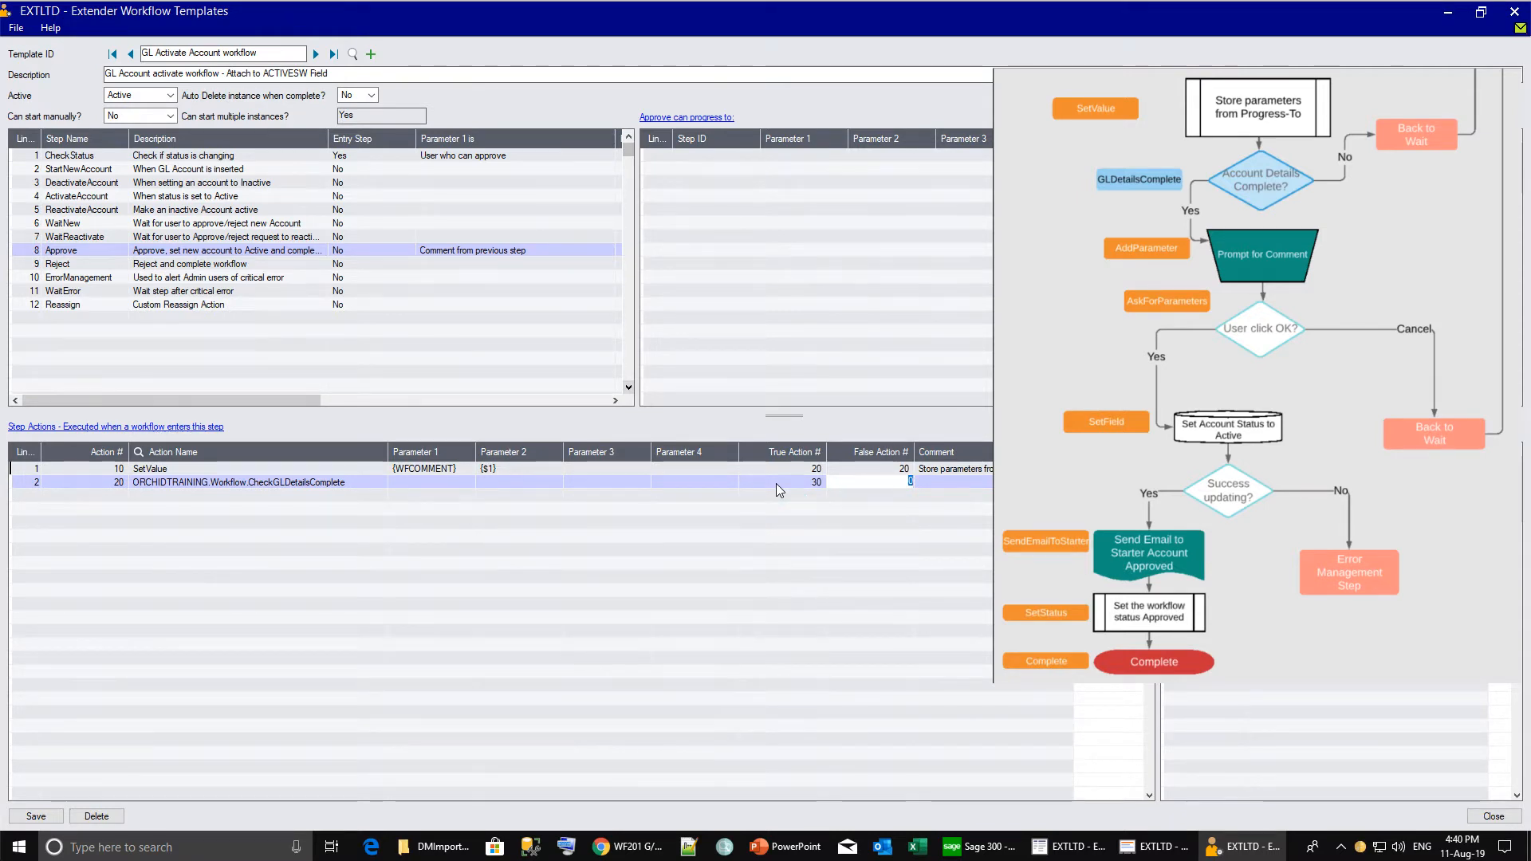
pyautogui.write('100')
pyautogui.press('Tab')
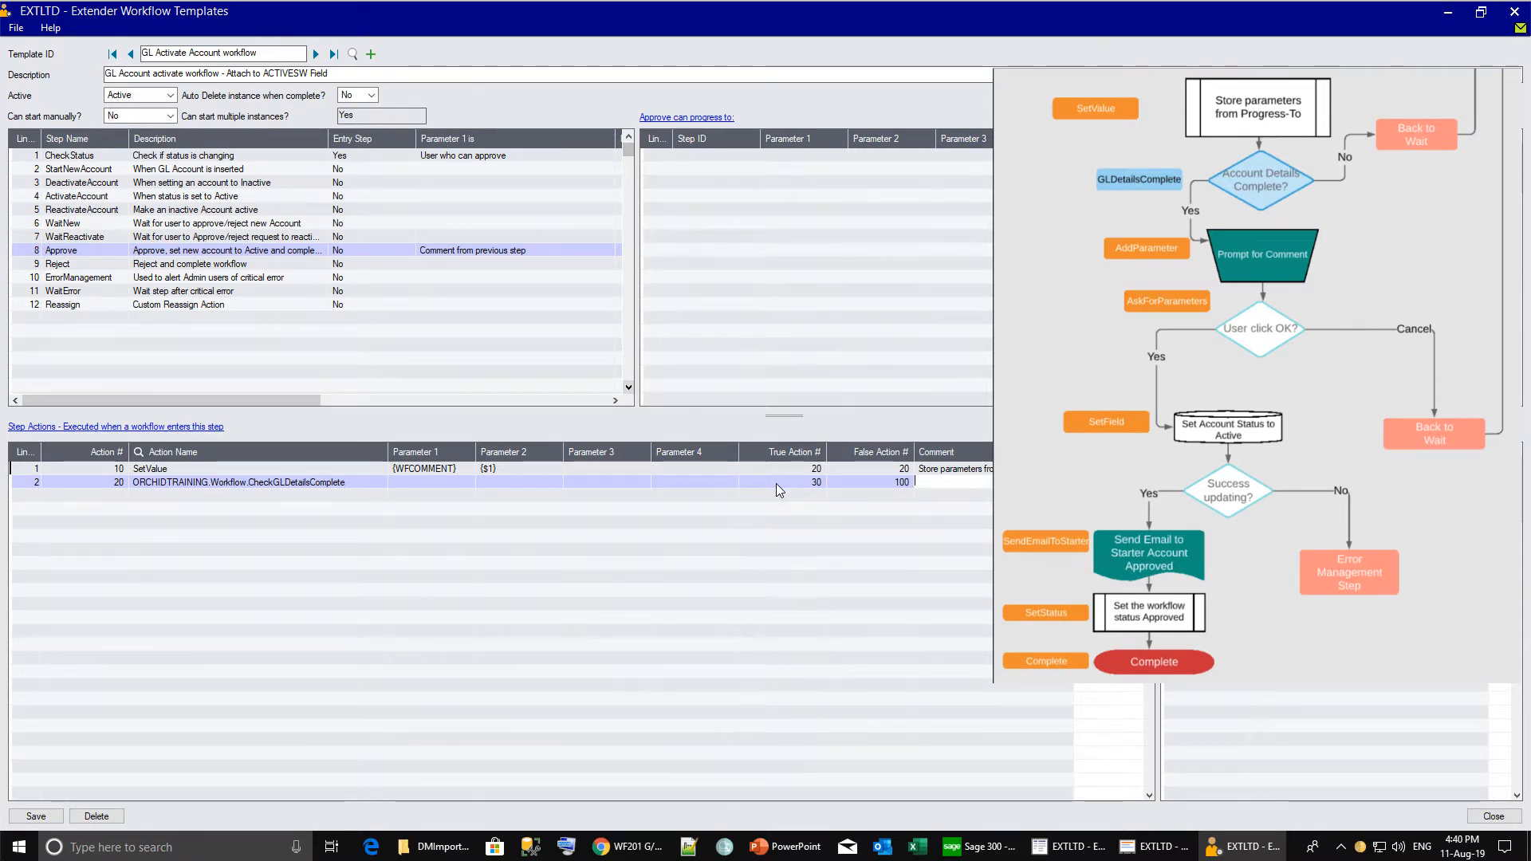
pyautogui.write('Back to w')
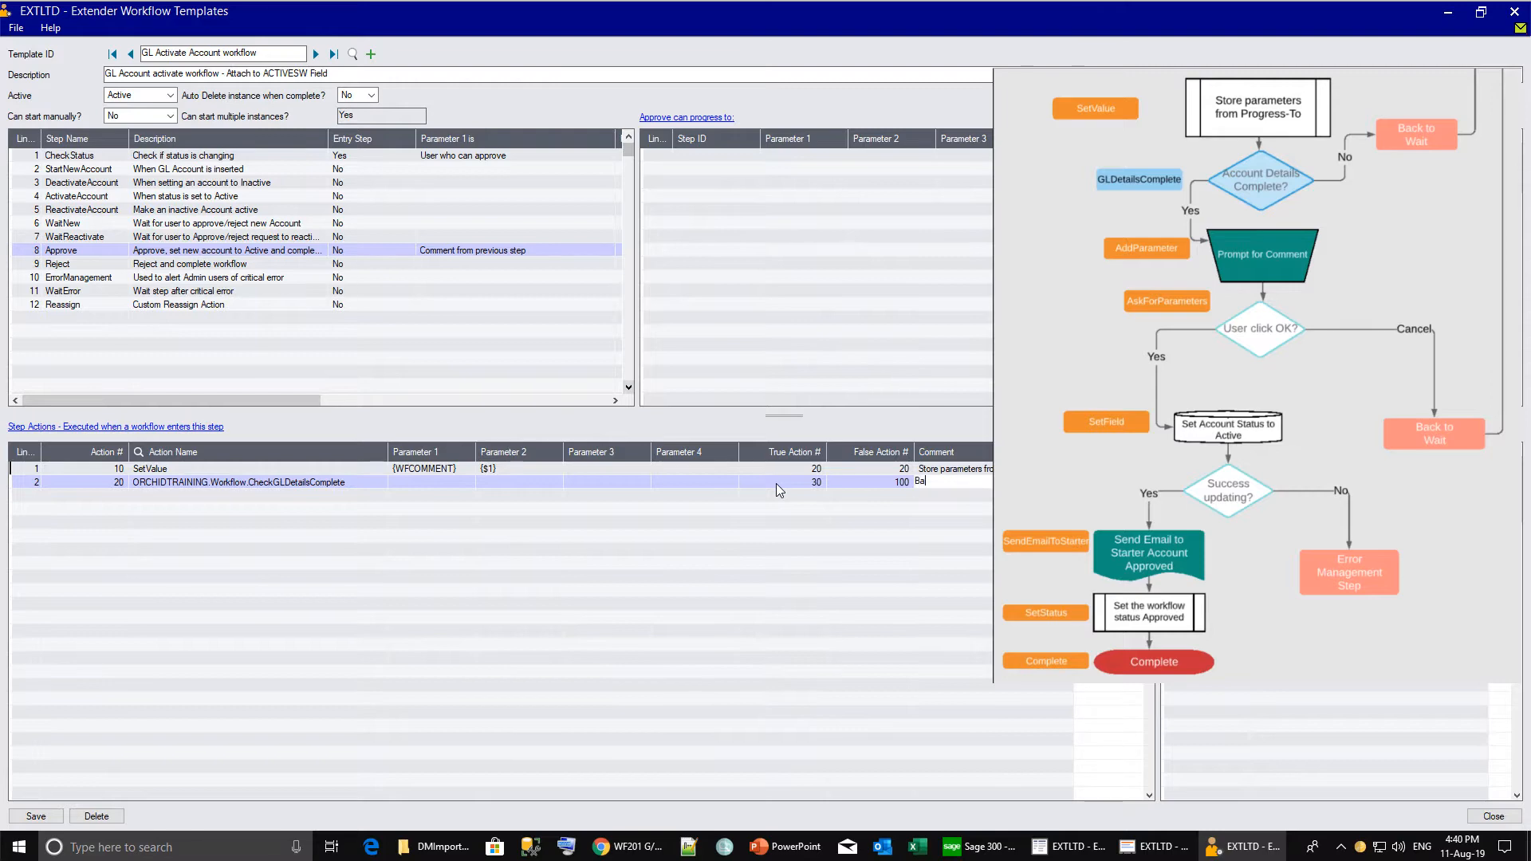
pyautogui.write('ait if detai')
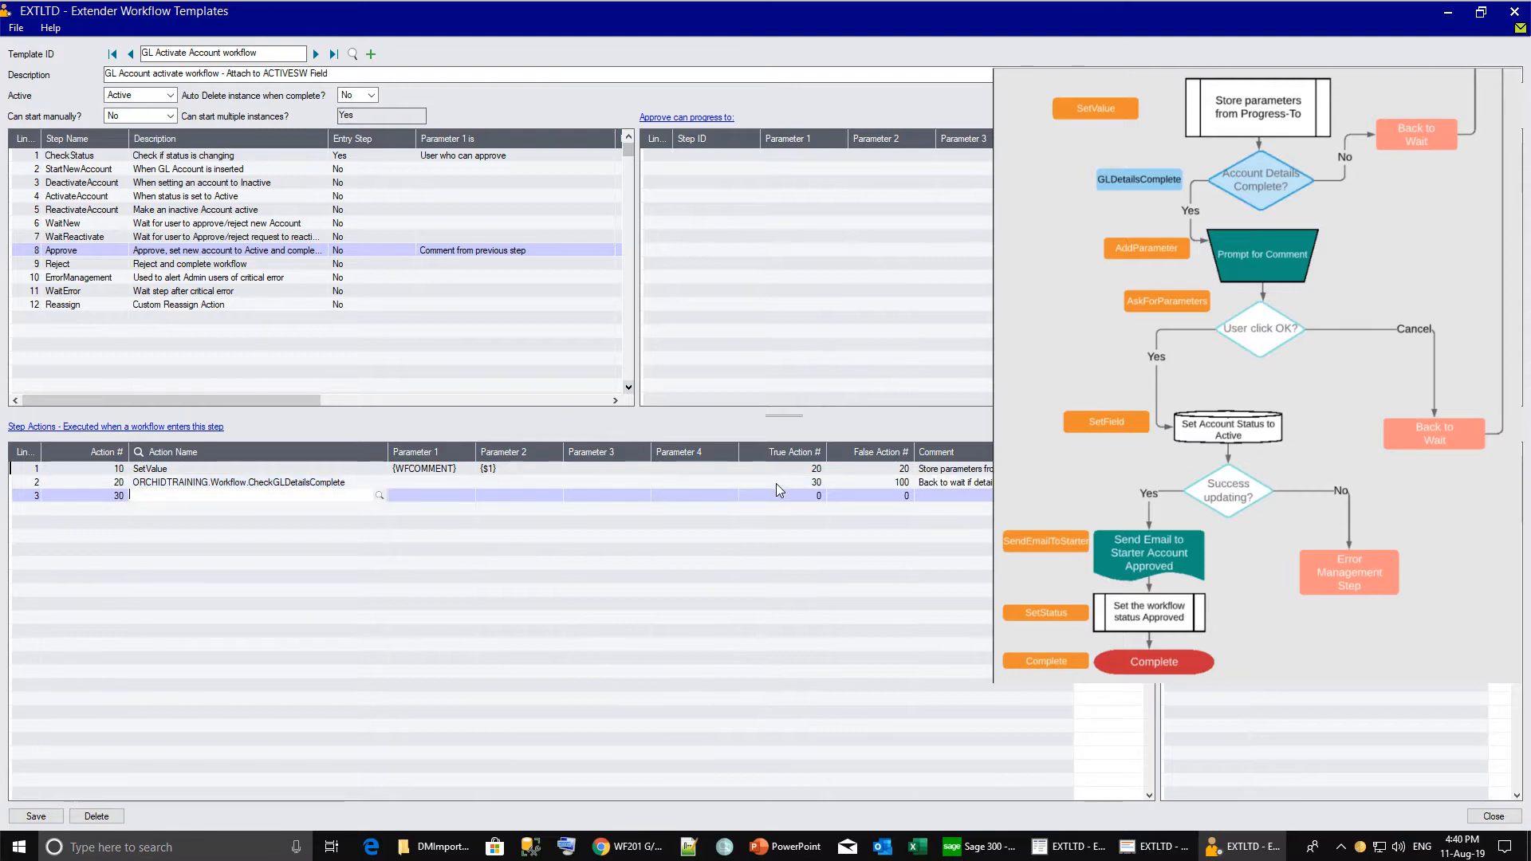
# Add action 30 AddParameter 'ApprovalComment', label 'Approval Comment', type text(size=60), continuing to 40.
pyautogui.click(379, 496)
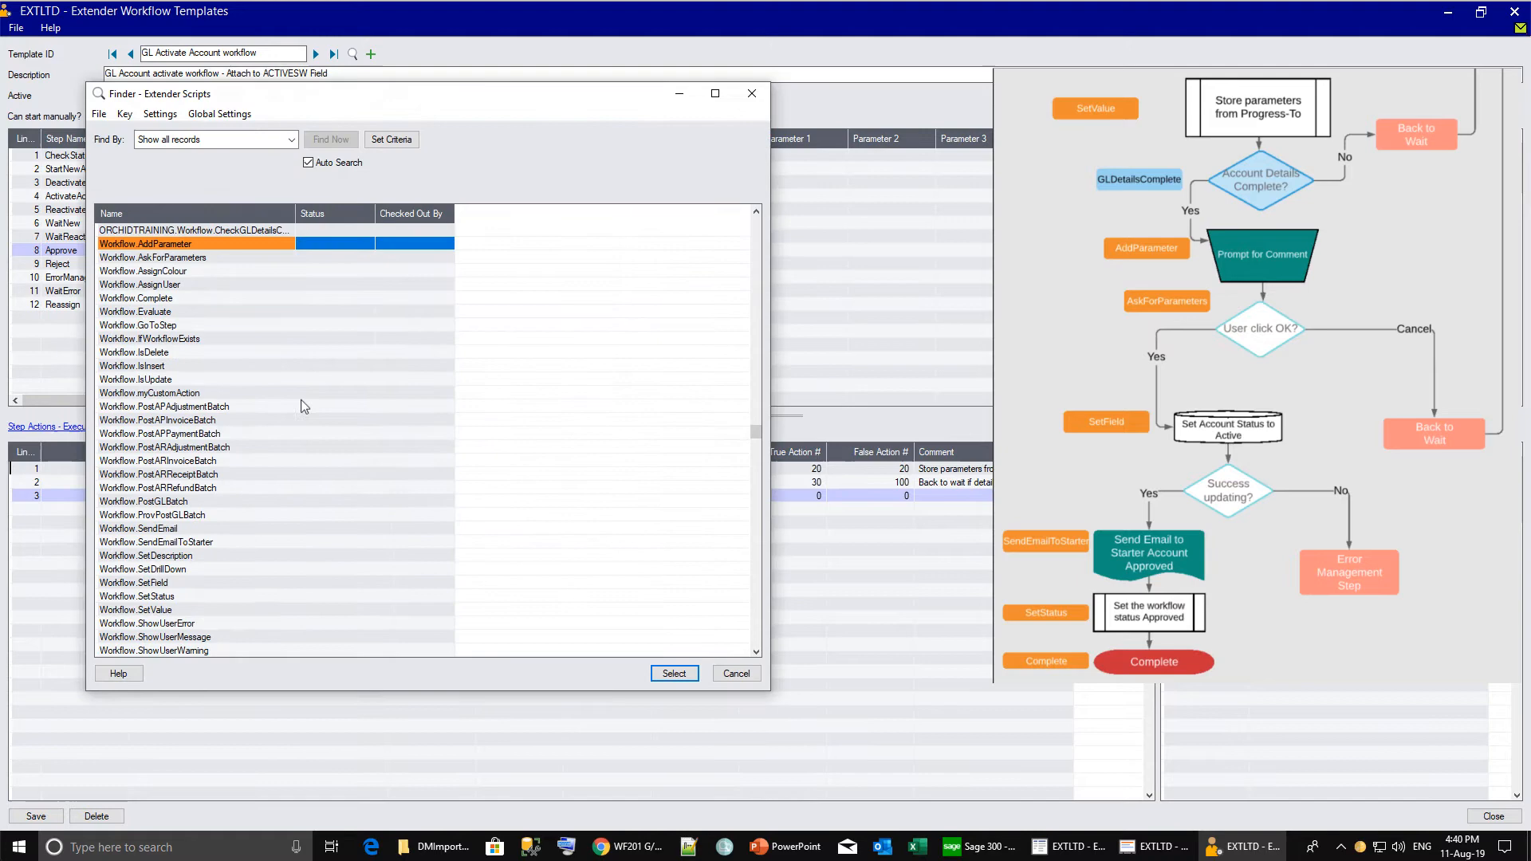
pyautogui.doubleClick(172, 246)
pyautogui.click(410, 496)
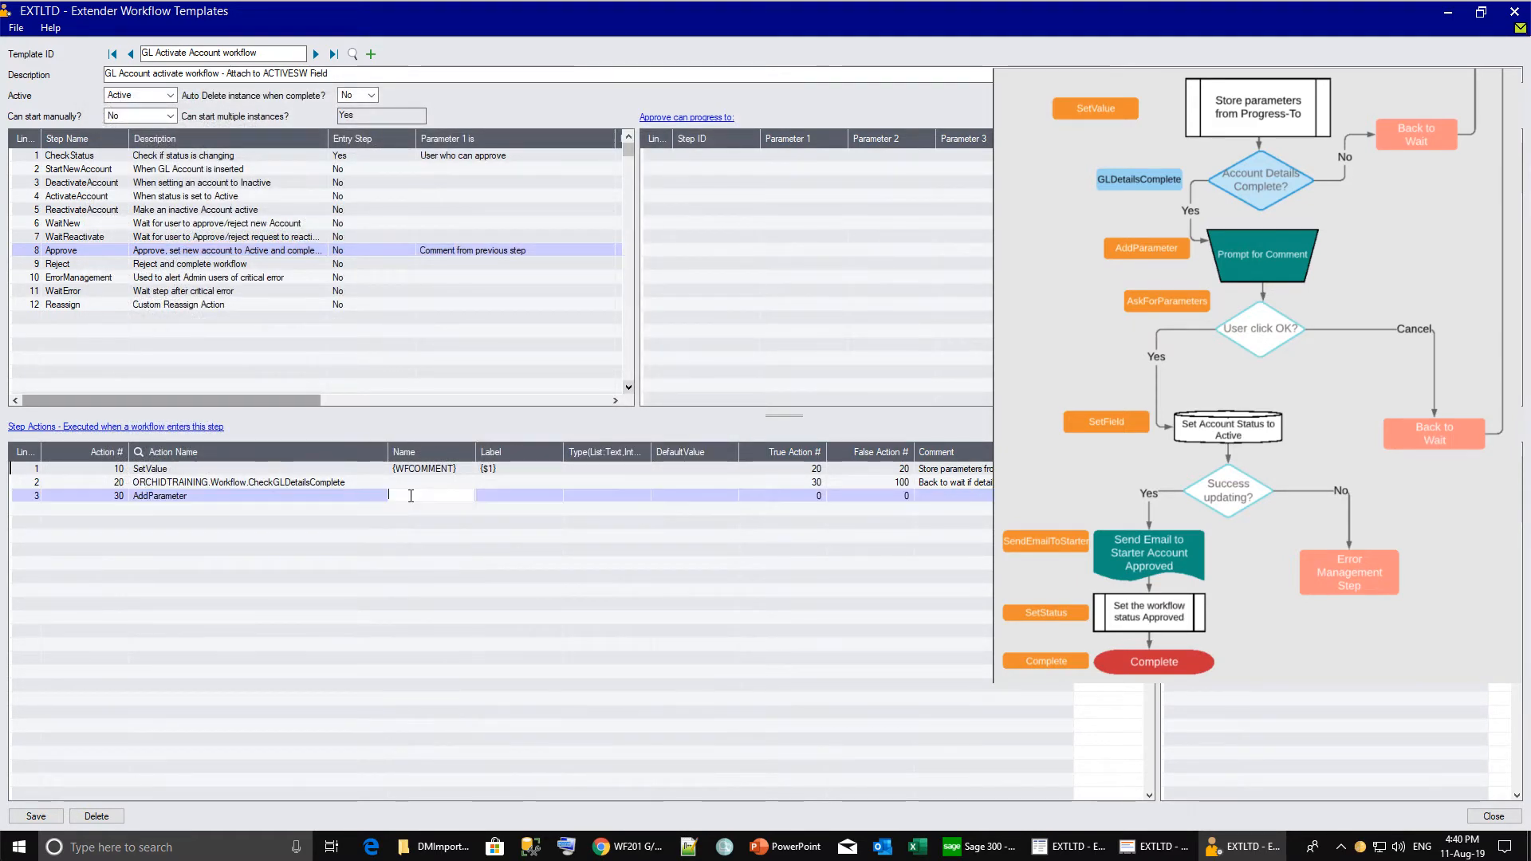
pyautogui.write('ApprovalComment')
pyautogui.press('Tab')
pyautogui.write('Approval Comment')
pyautogui.press('Tab')
pyautogui.write('text')
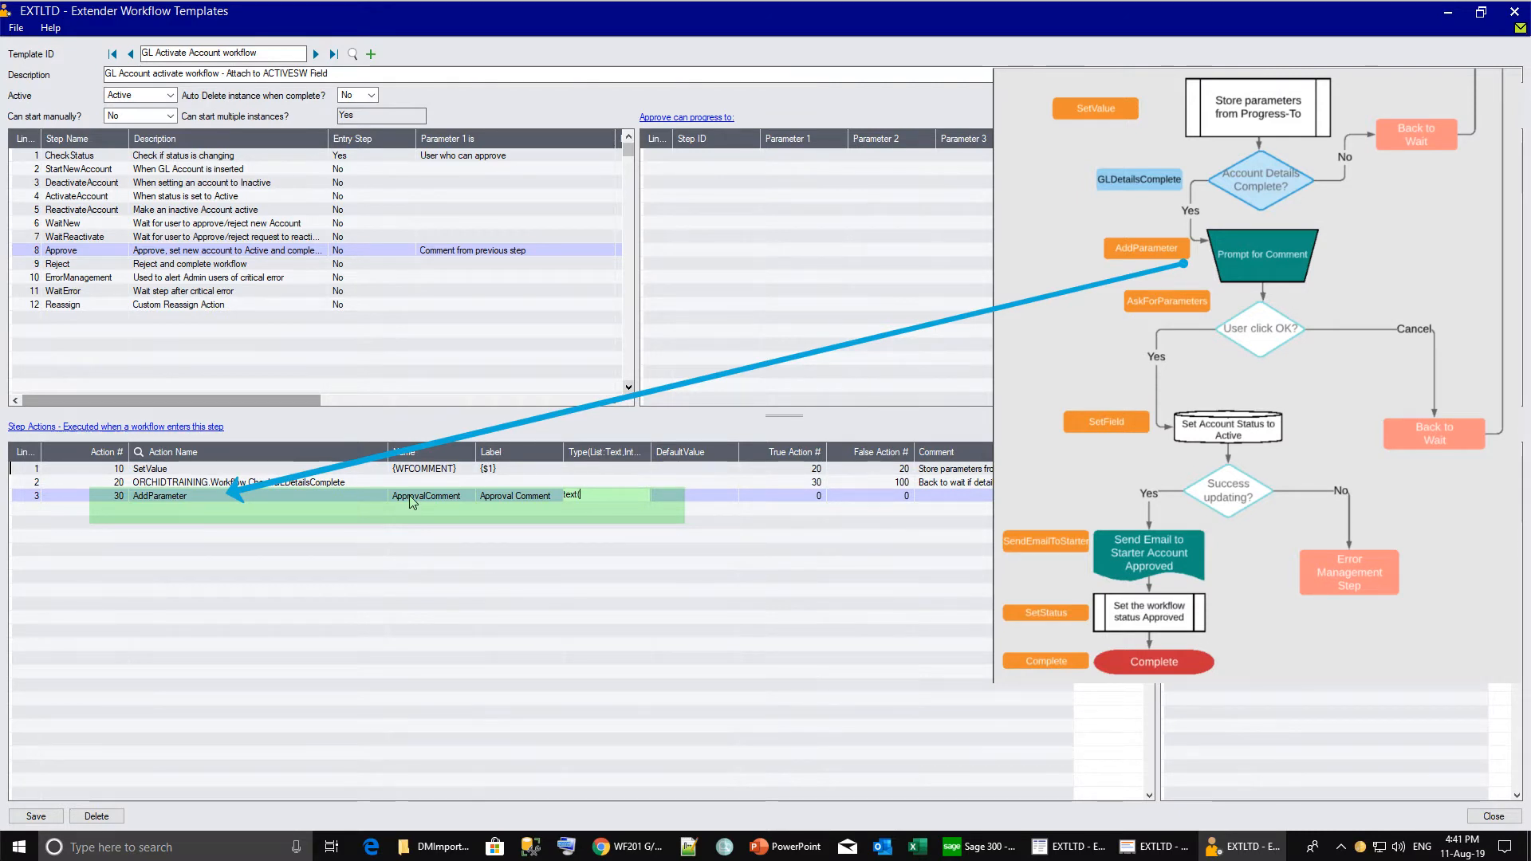
pyautogui.write('(size=60)')
pyautogui.press('Tab')
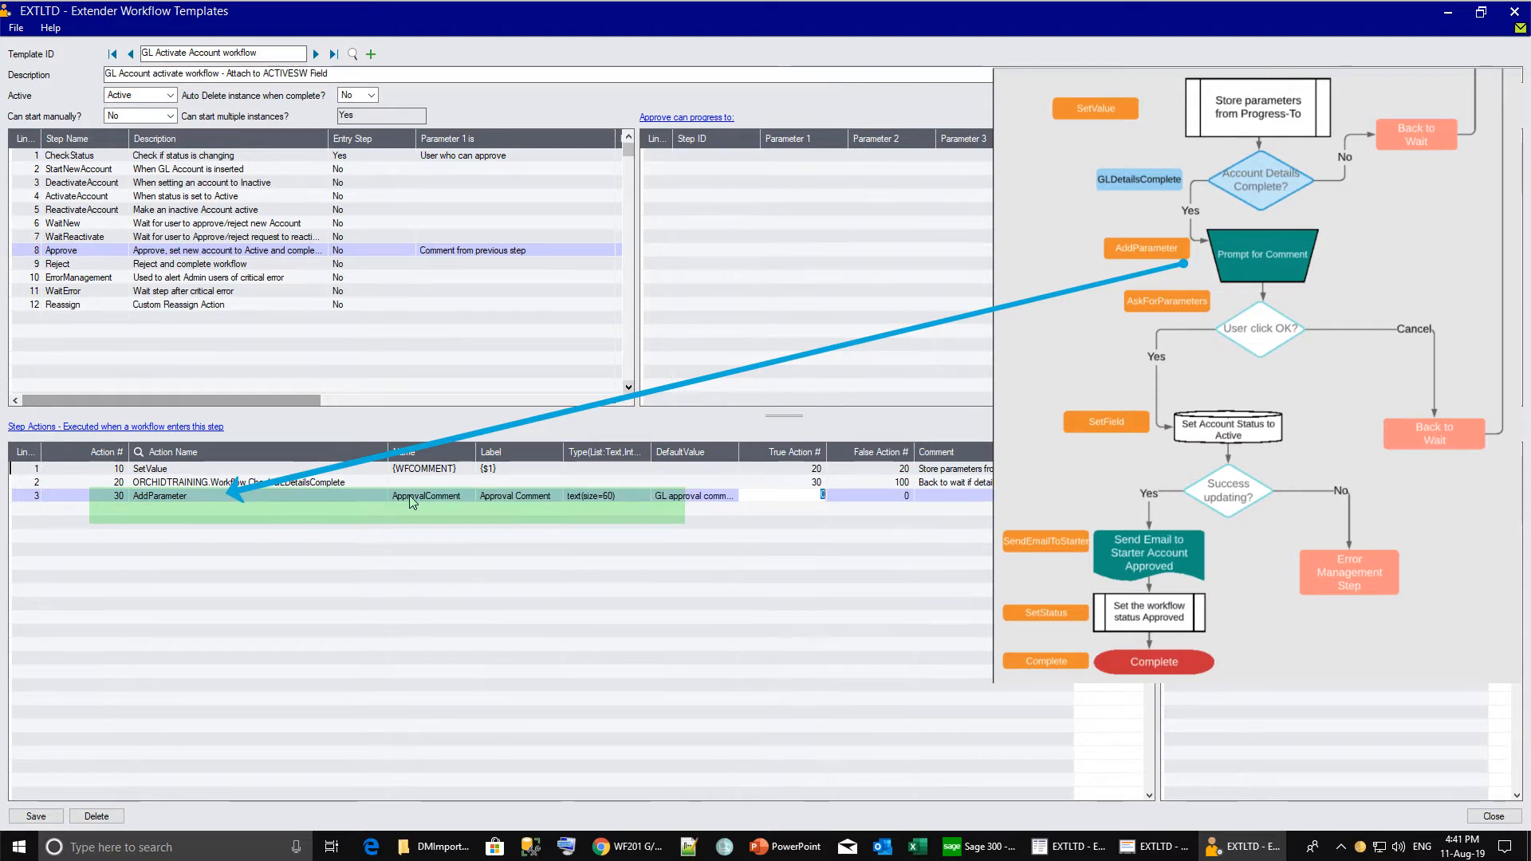
pyautogui.write('40')
pyautogui.press('Tab')
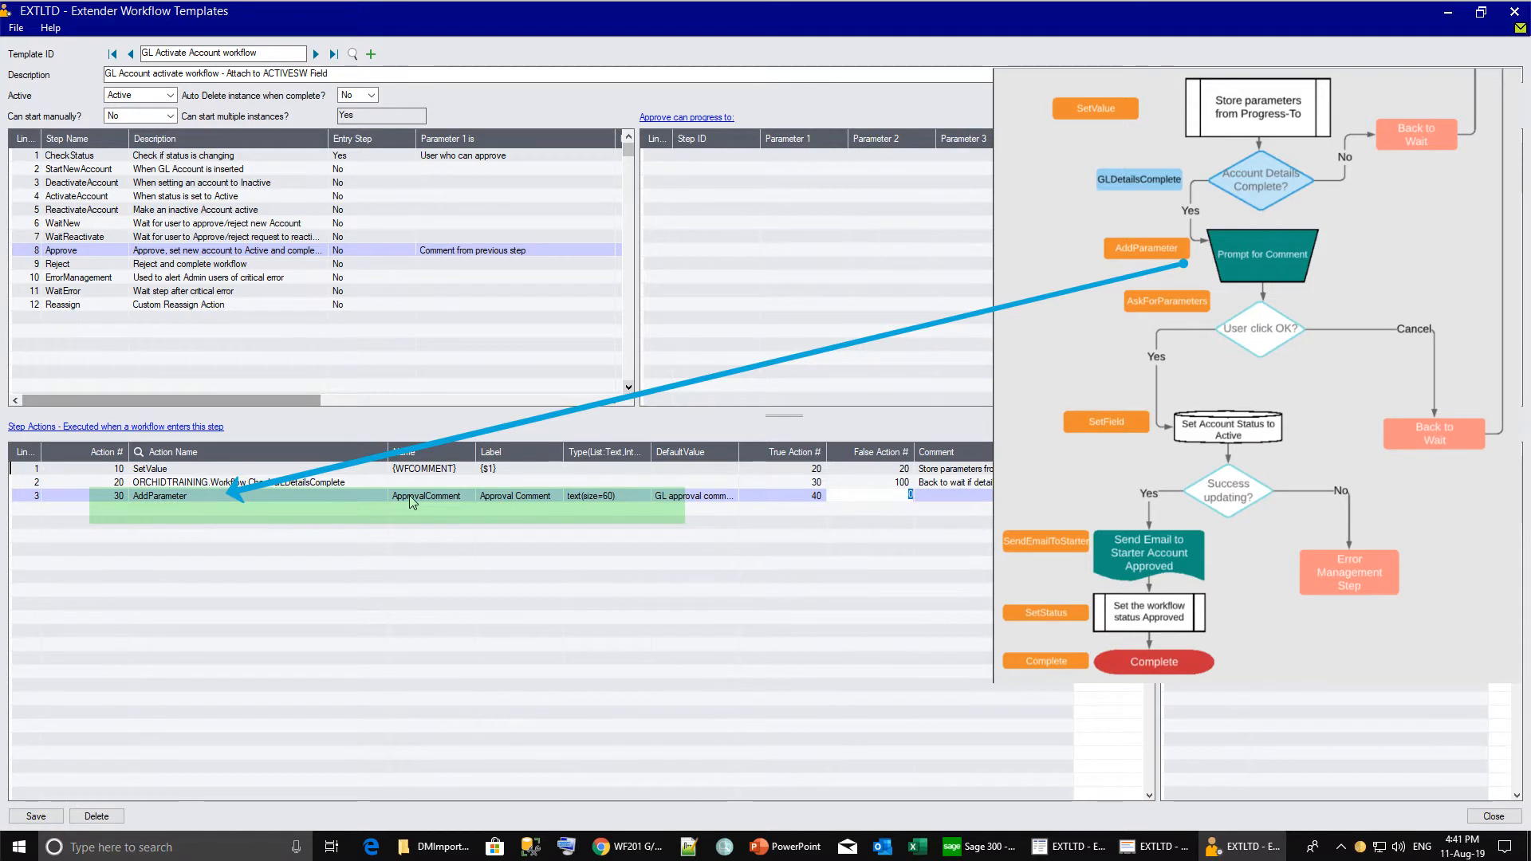
pyautogui.write('40')
pyautogui.press('Tab')
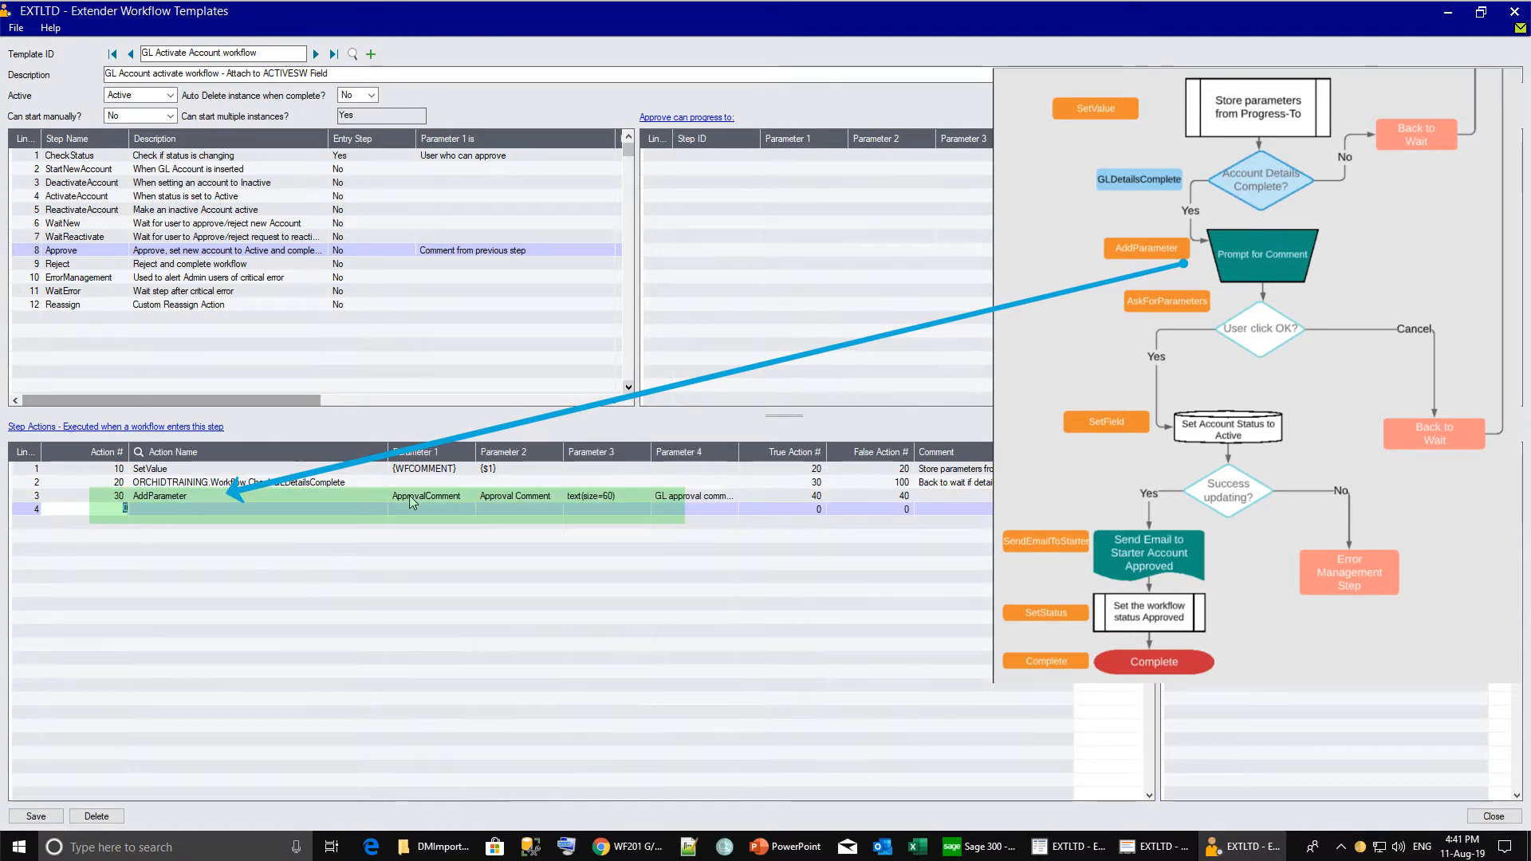
pyautogui.press('Tab')
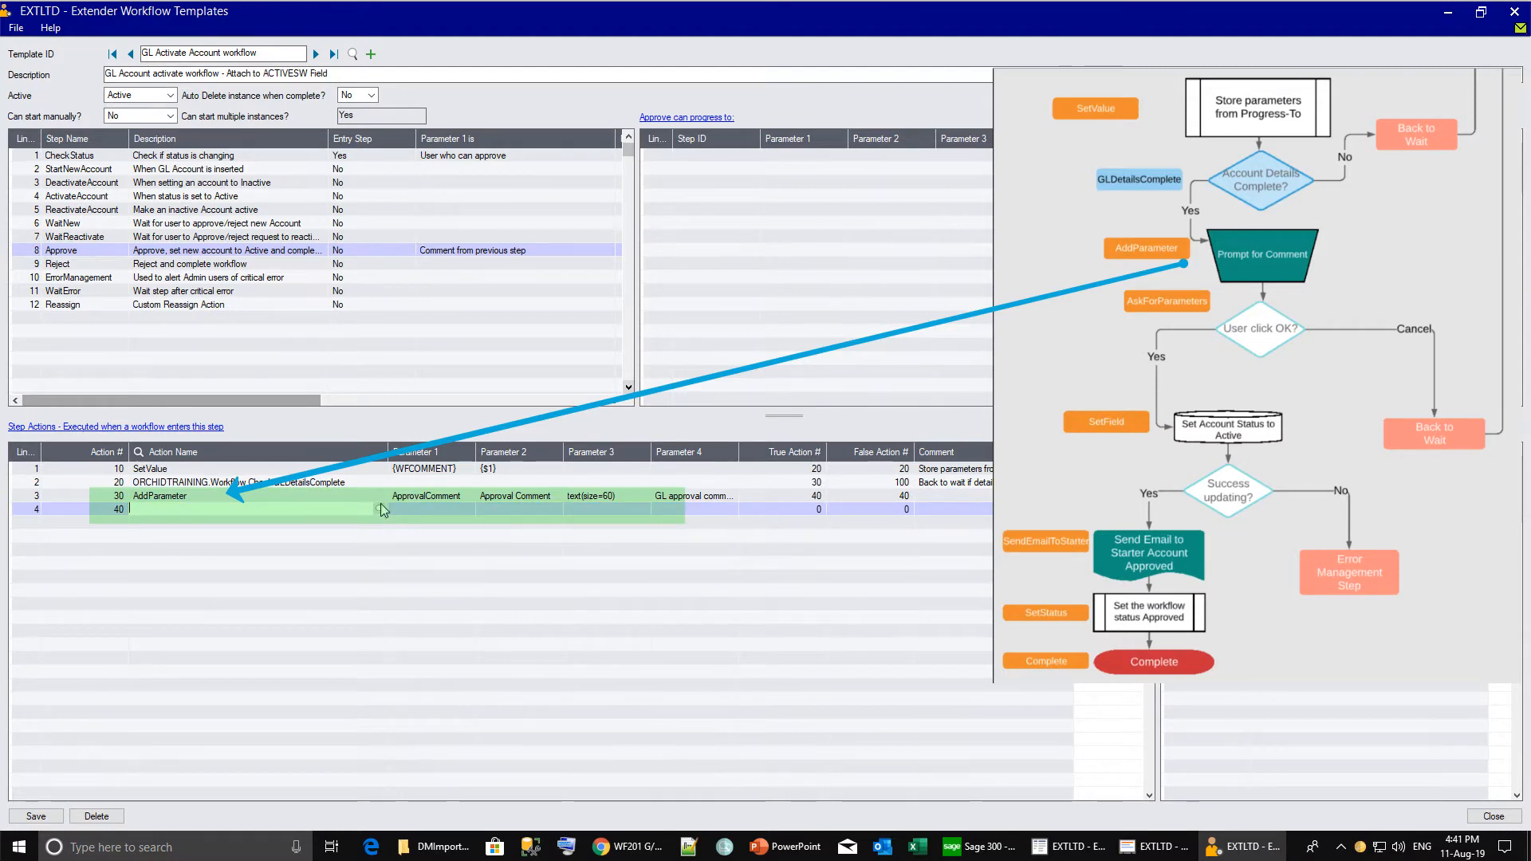
# Add action 40 AskForParameters, going to 50 when true and 100 when cancelled.
pyautogui.click(380, 509)
pyautogui.doubleClick(152, 257)
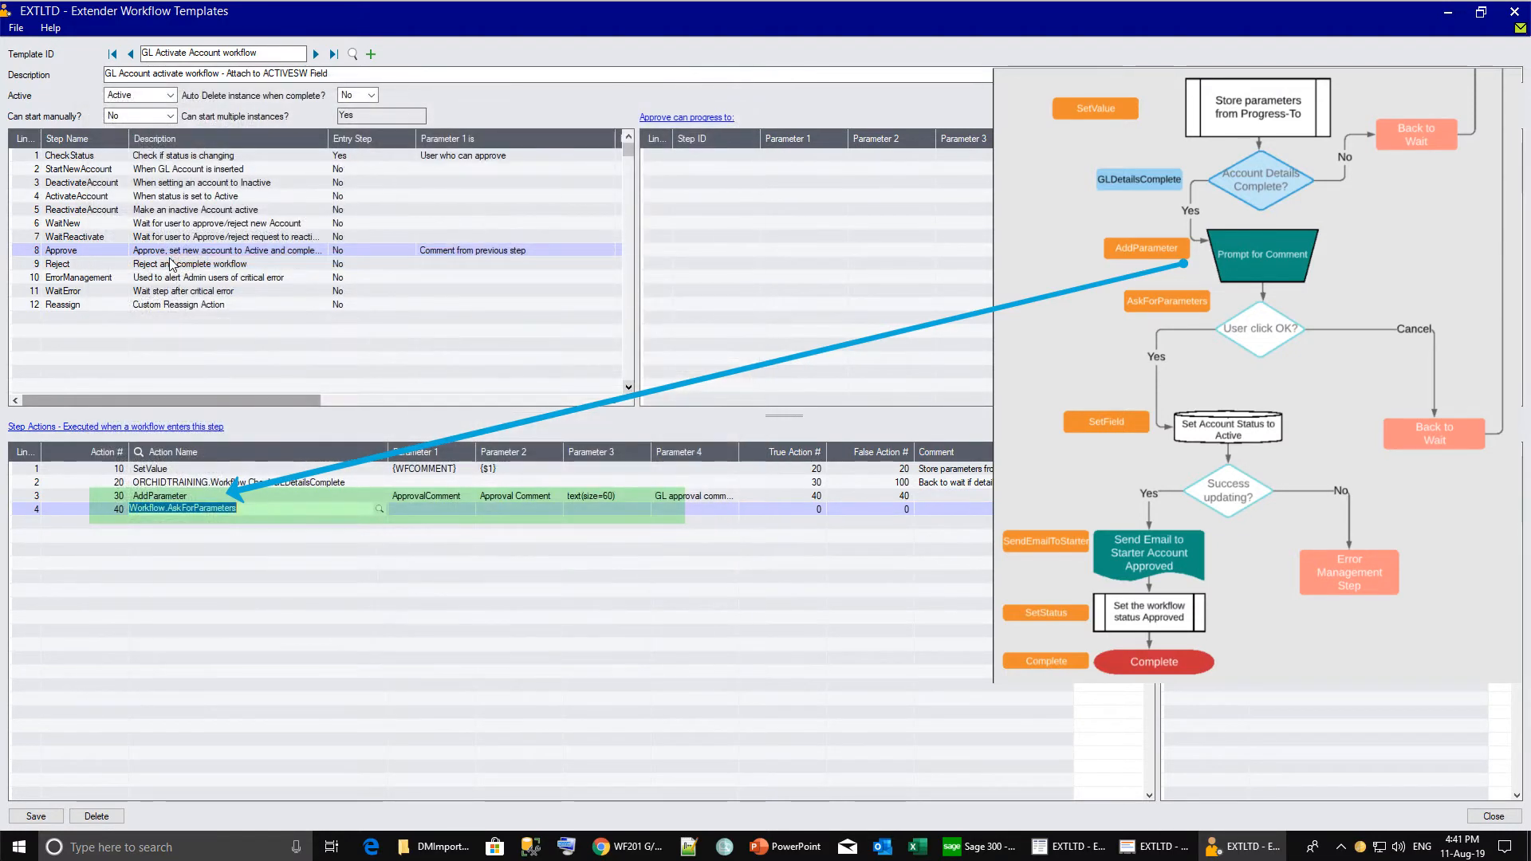
pyautogui.click(780, 509)
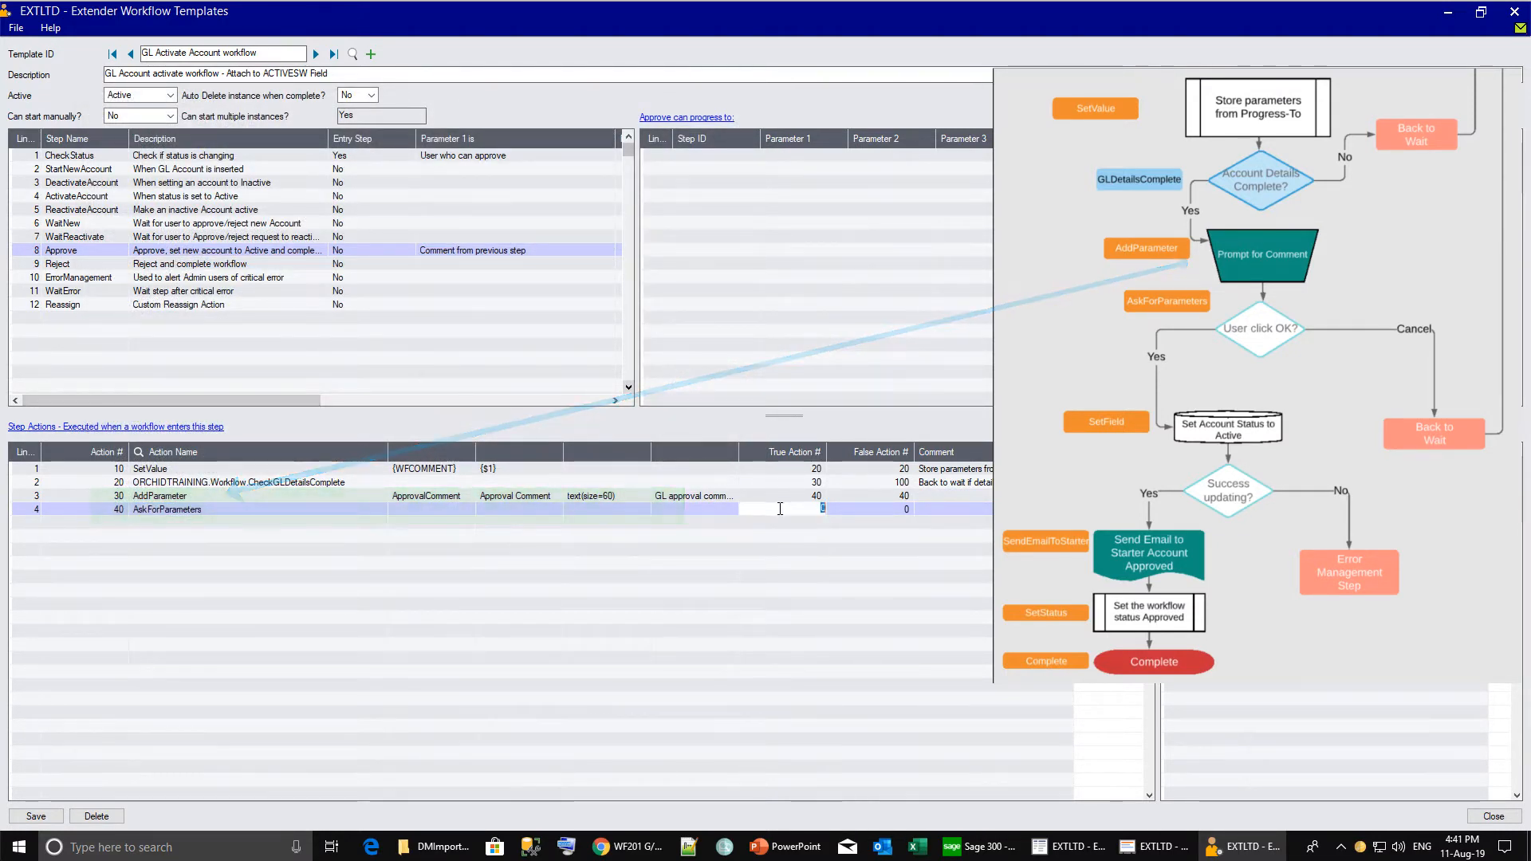
pyautogui.write('50')
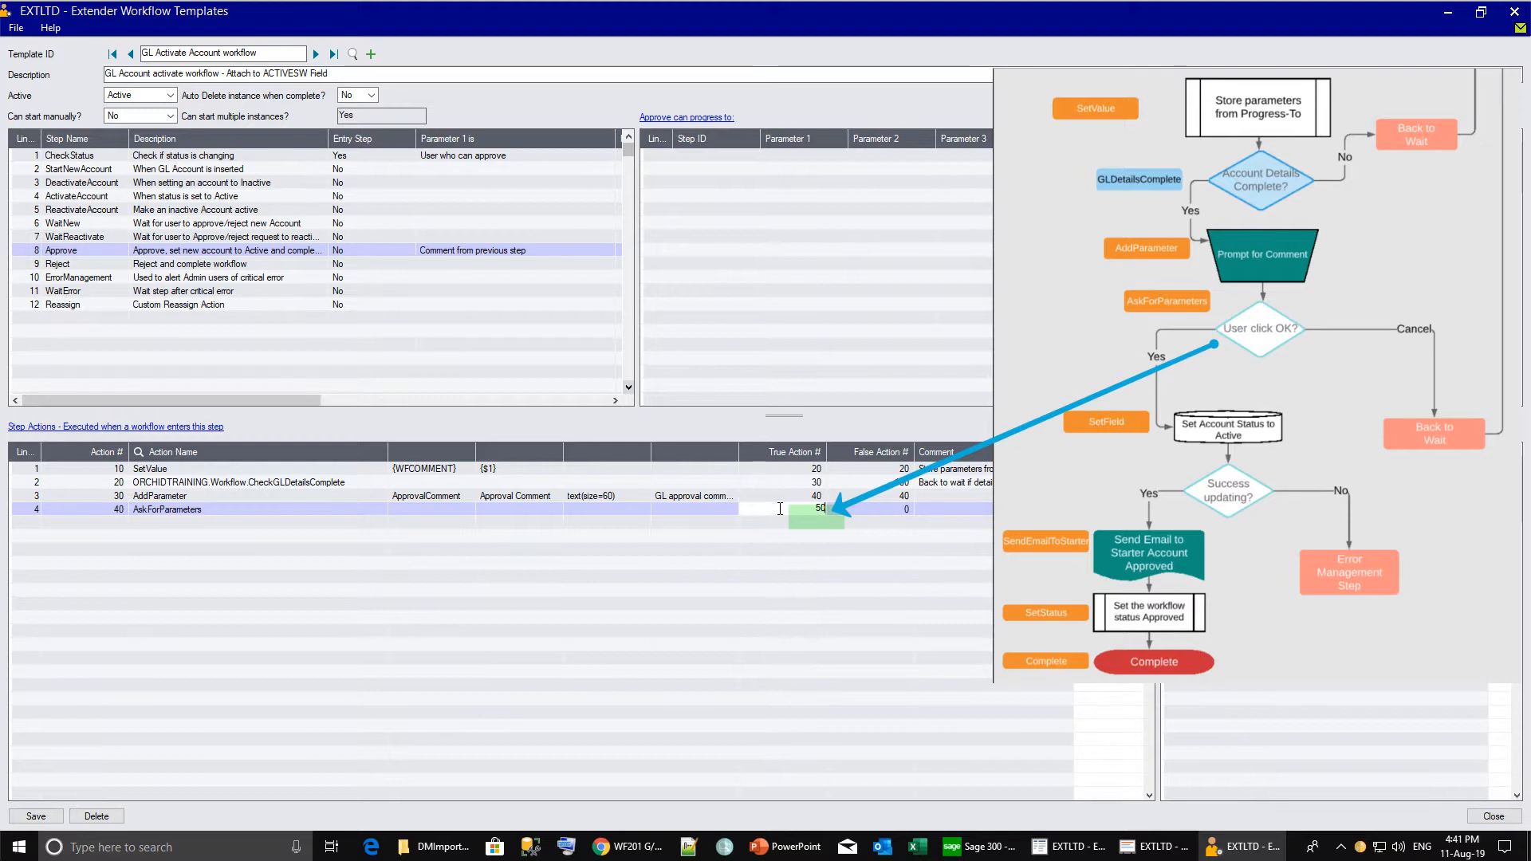
pyautogui.press('Tab')
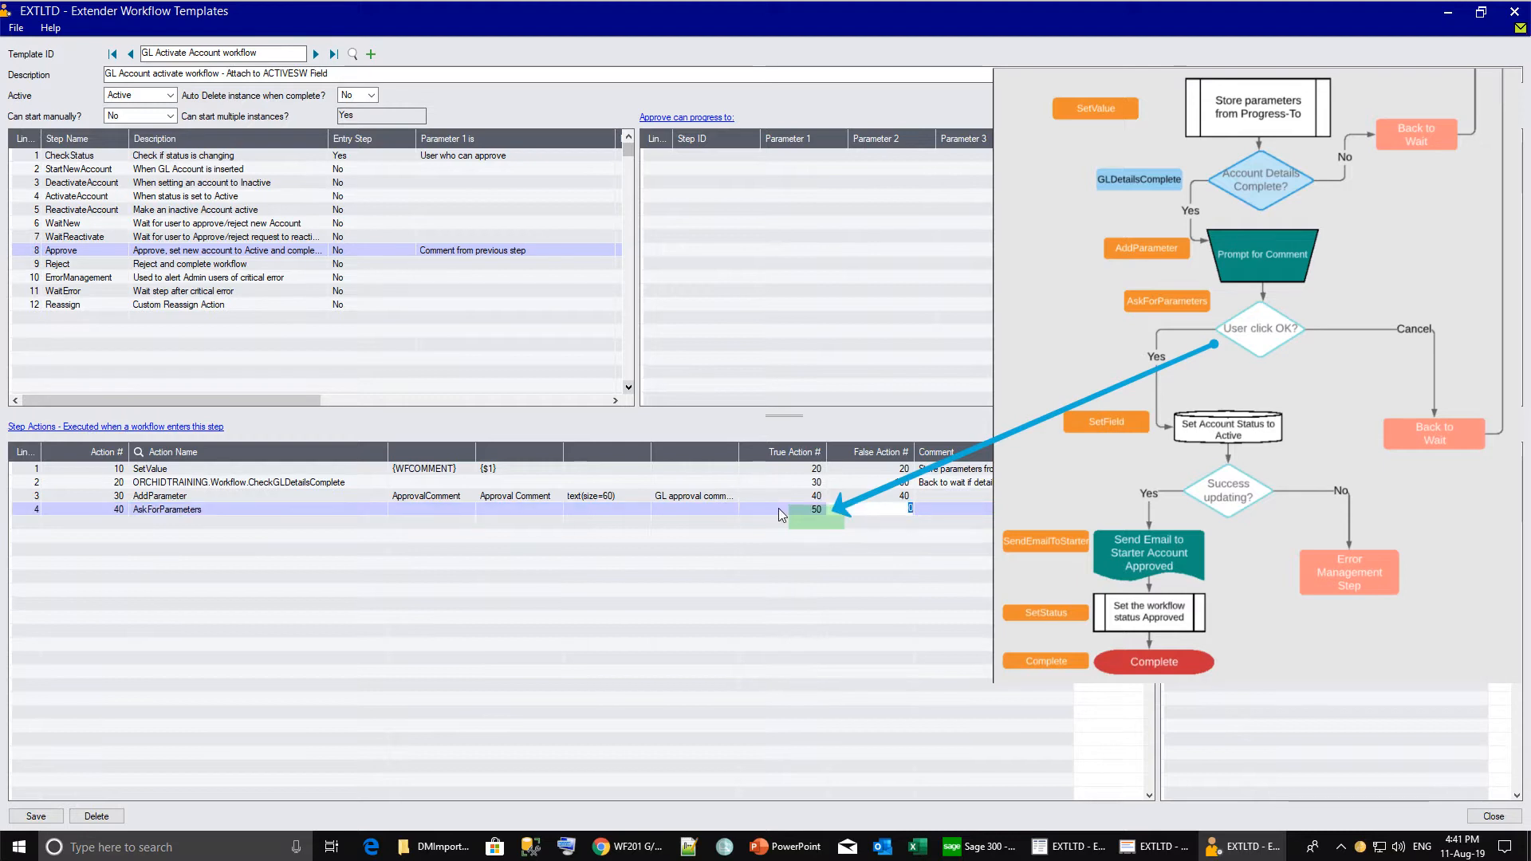
pyautogui.write('1')
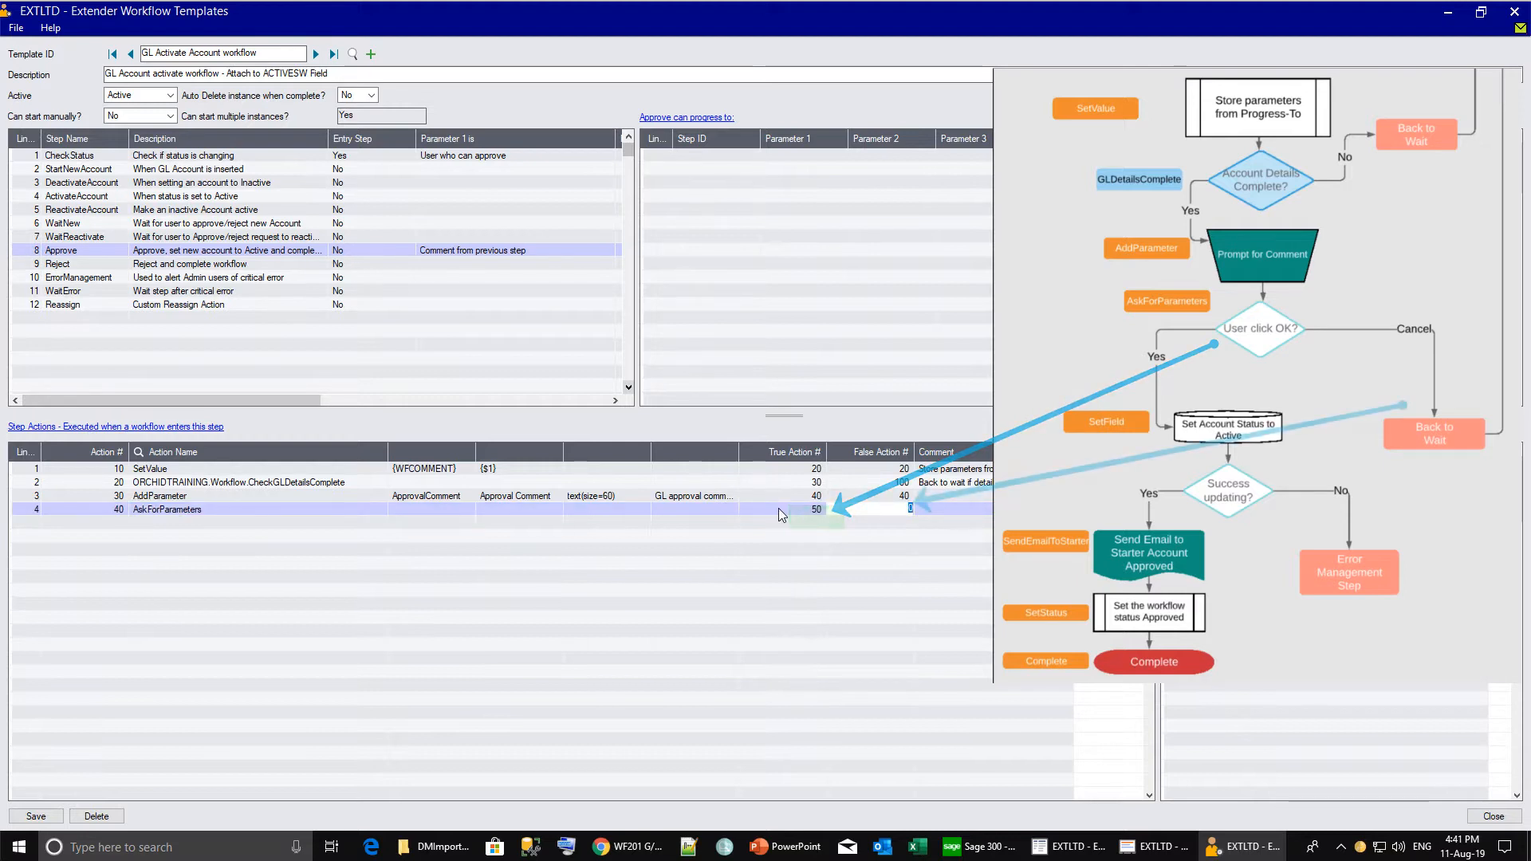
pyautogui.write('00')
pyautogui.press('Tab')
pyautogui.write('Back to wait if ')
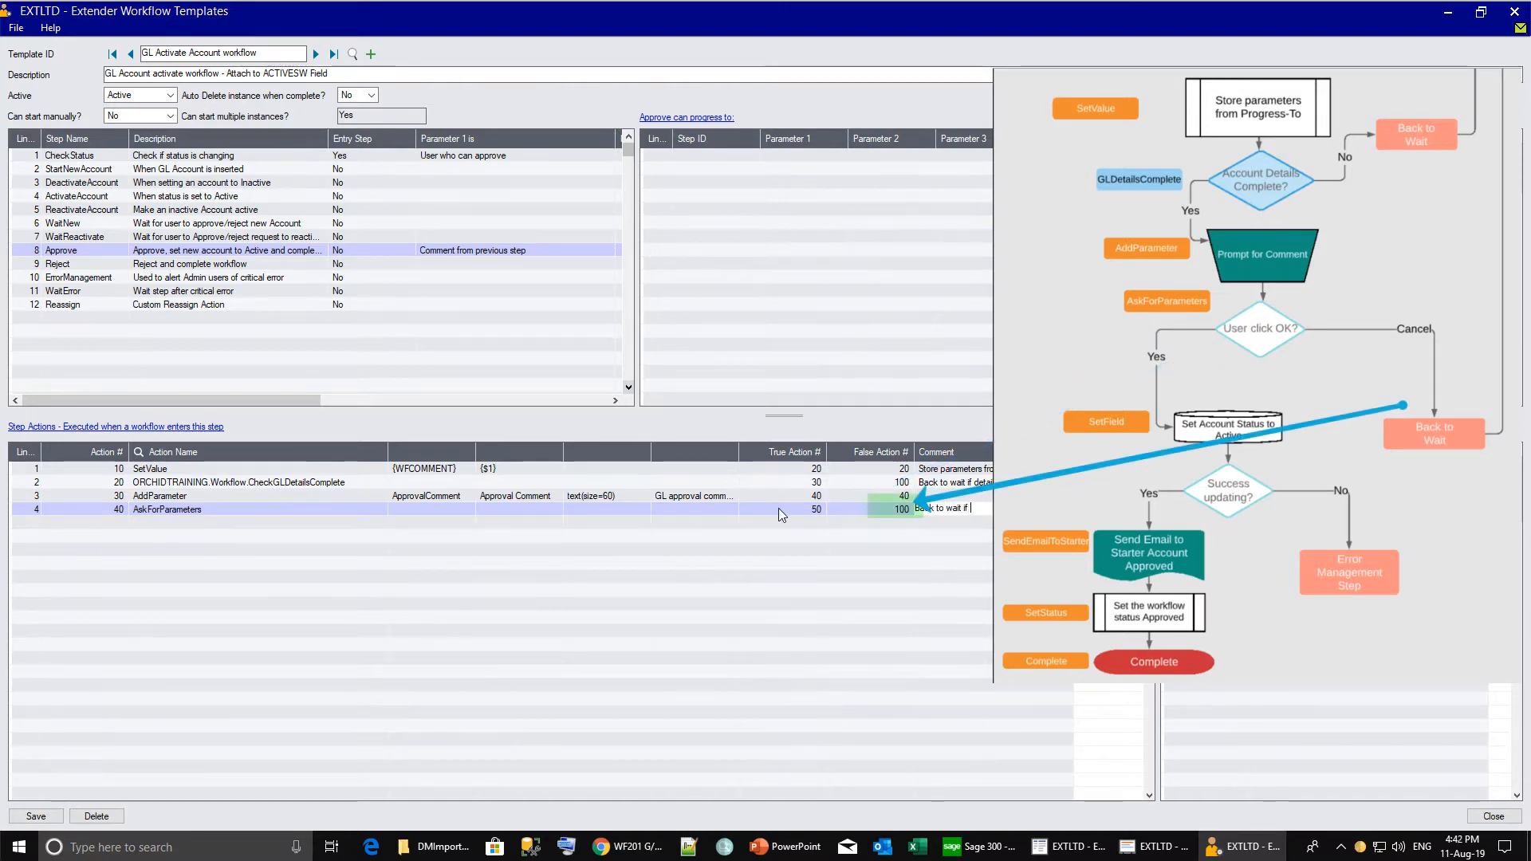
pyautogui.write('canc')
pyautogui.press('Insert')
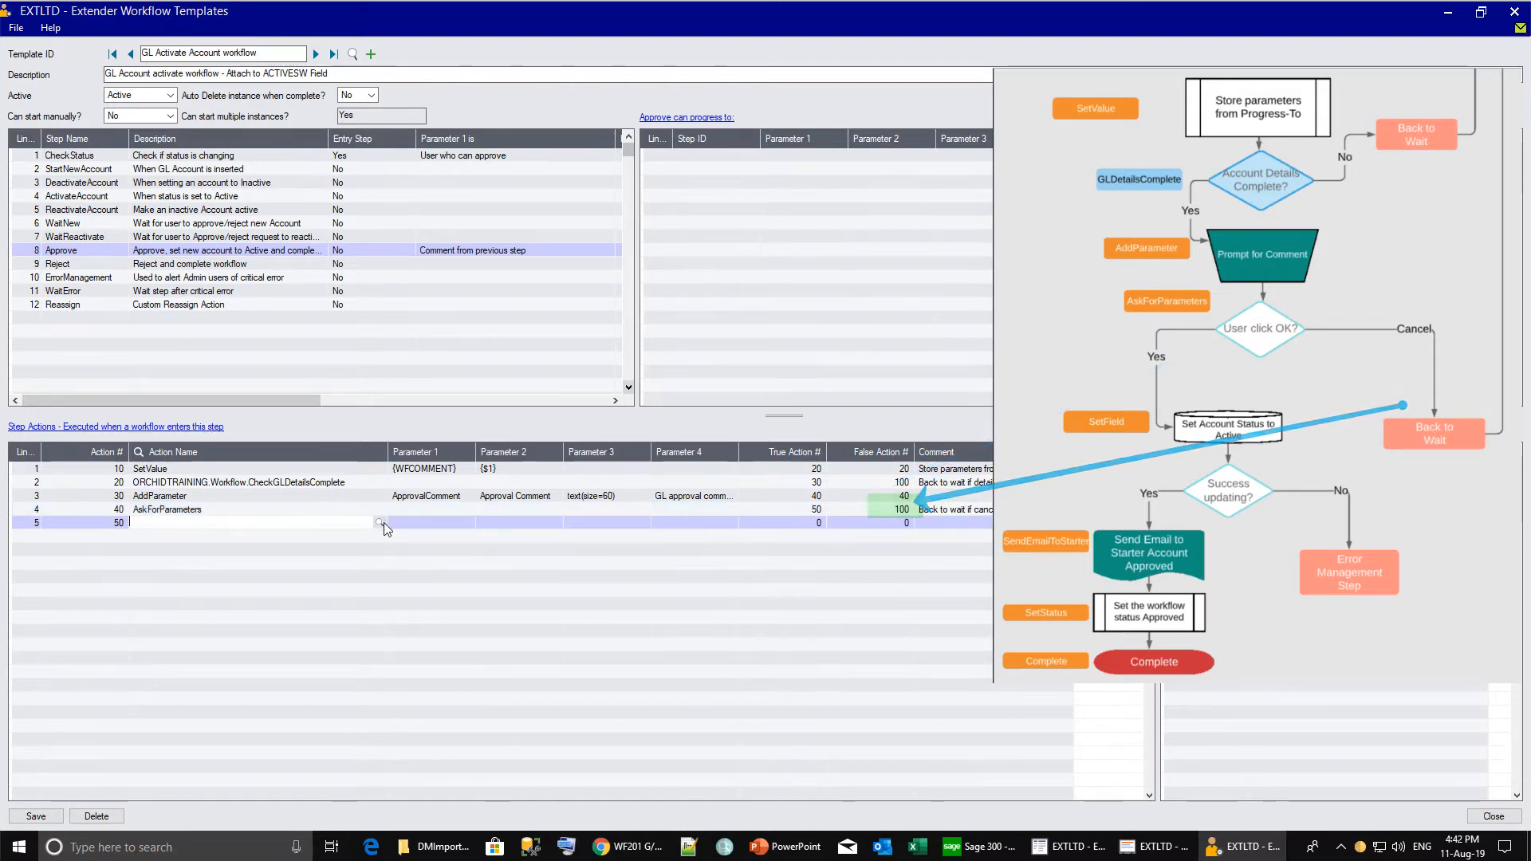
pyautogui.click(380, 524)
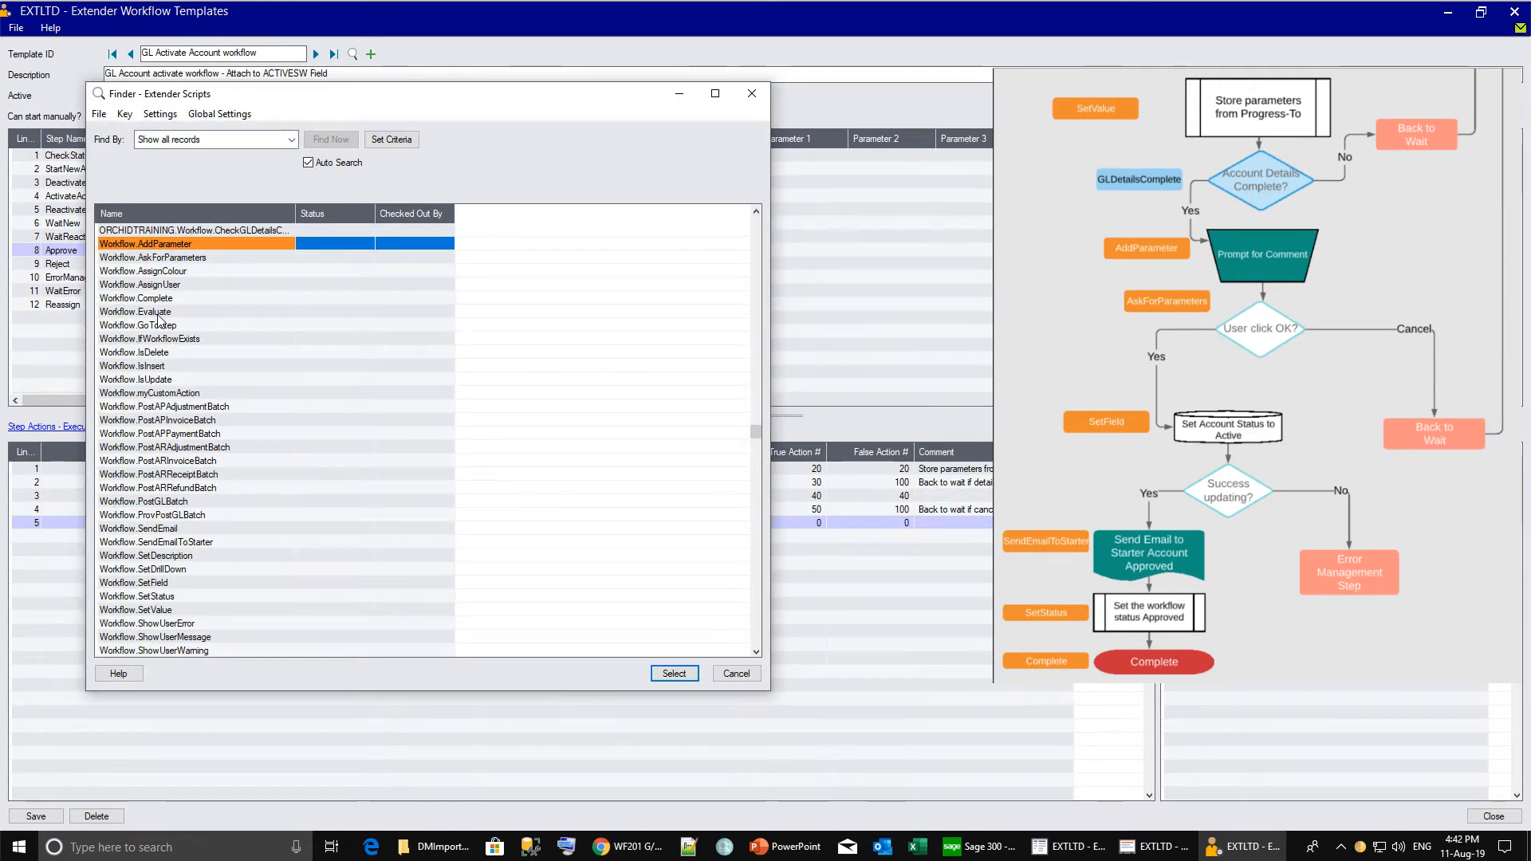
# Set action 50 to SetField {ACTIVESW} = 1, next 60, commented 'Set the status to Active'.
pyautogui.doubleClick(145, 583)
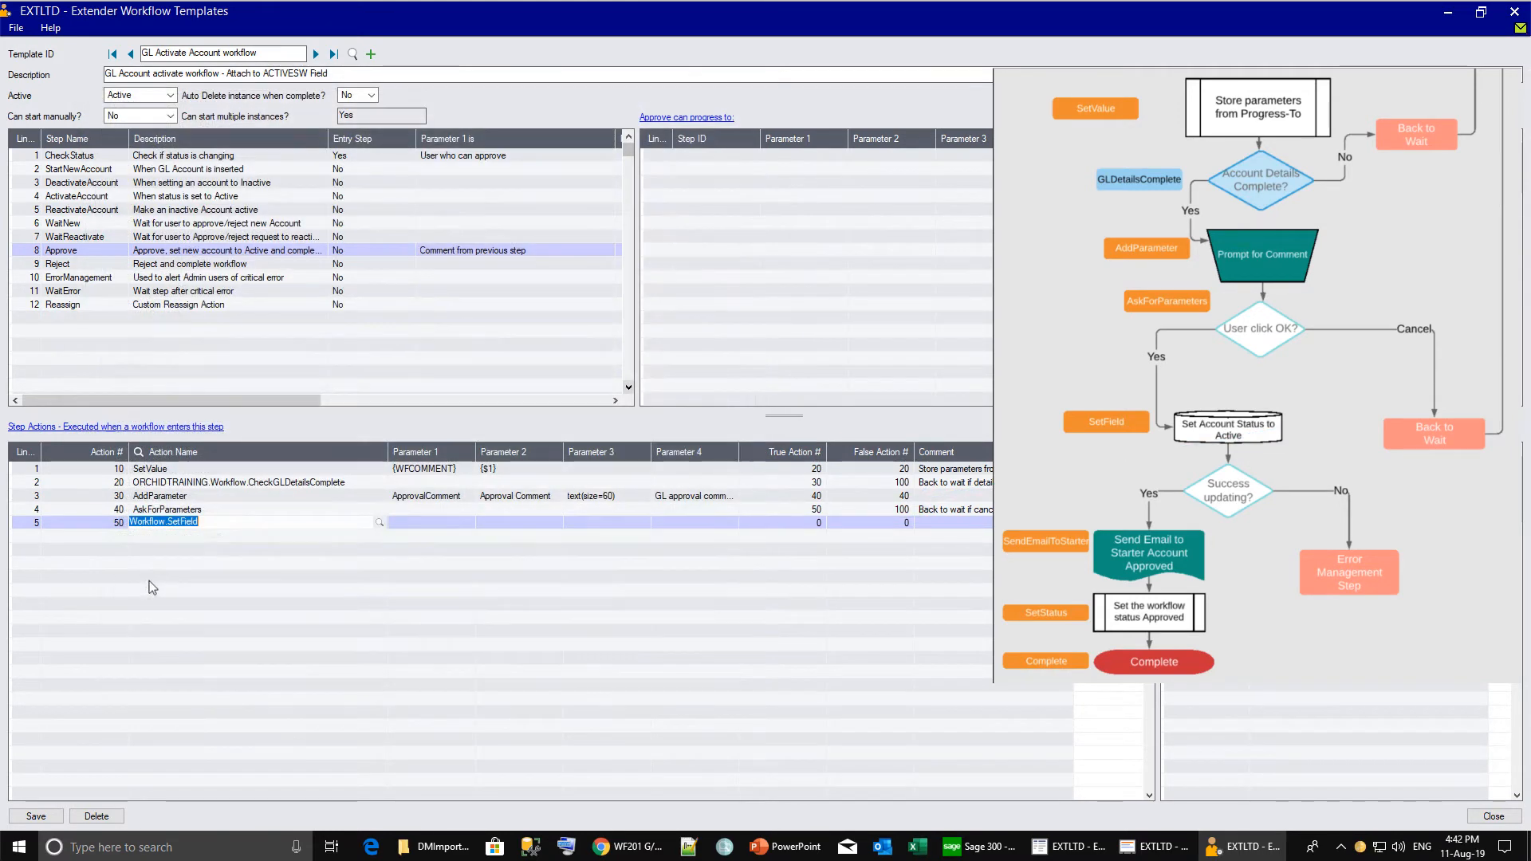
pyautogui.click(442, 521)
pyautogui.write('{ACTIVESW')
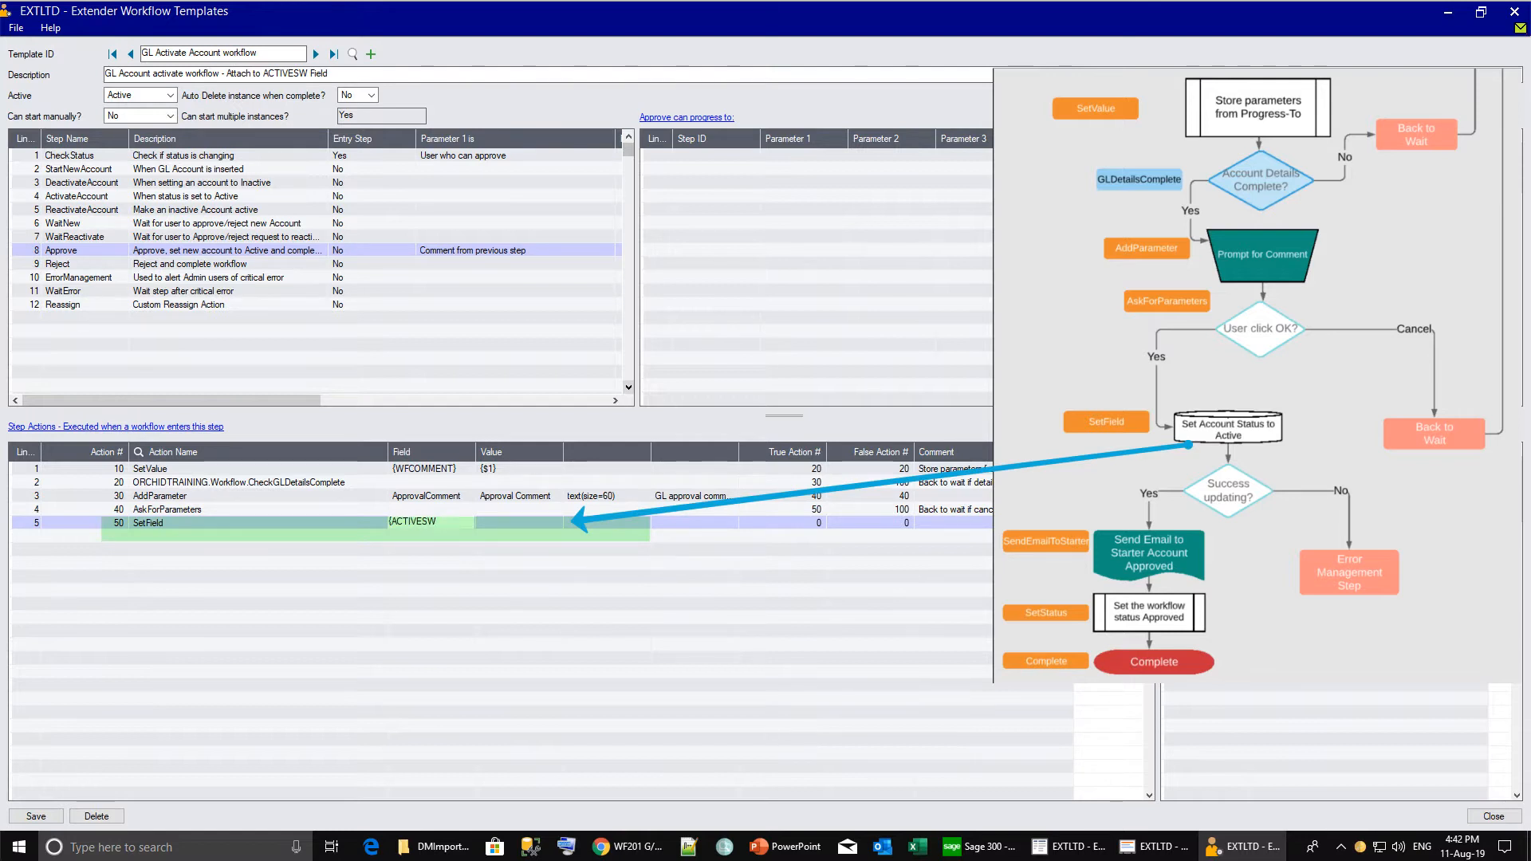
pyautogui.write('}')
pyautogui.press('Tab')
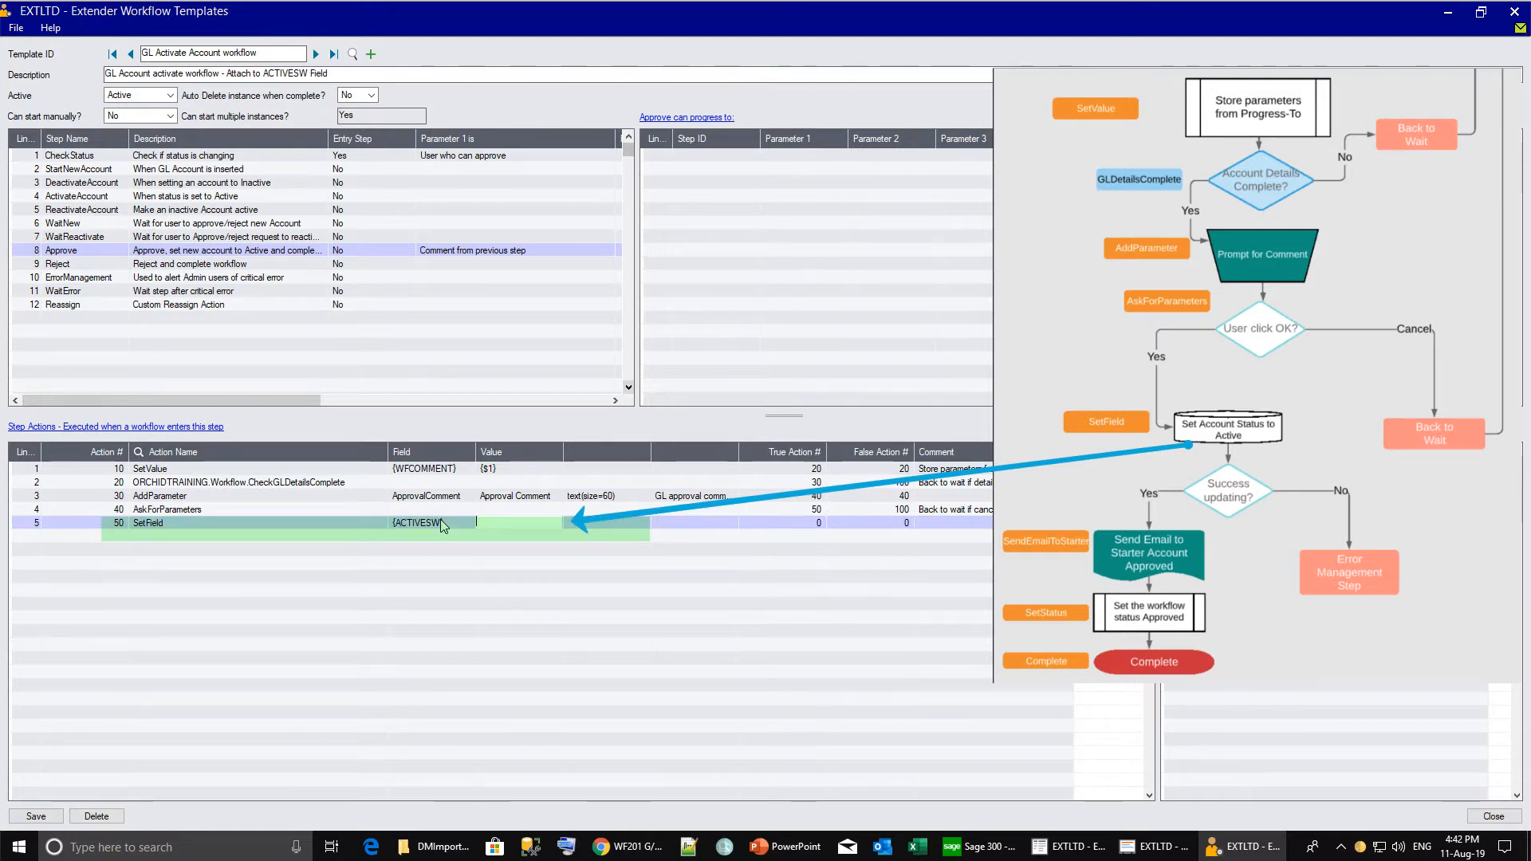
pyautogui.write('1')
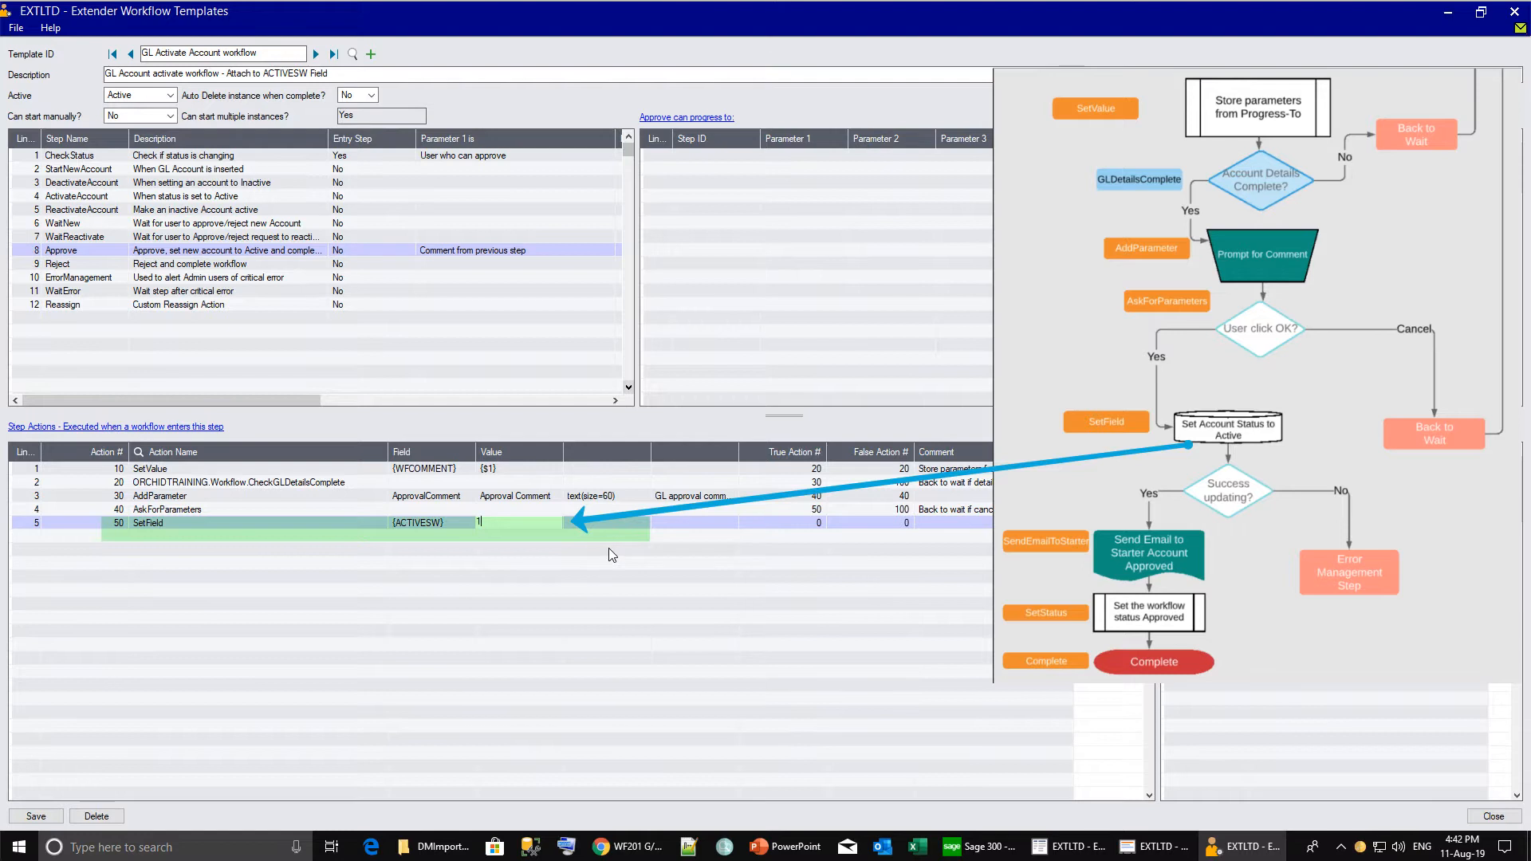
pyautogui.click(813, 525)
pyautogui.write('6')
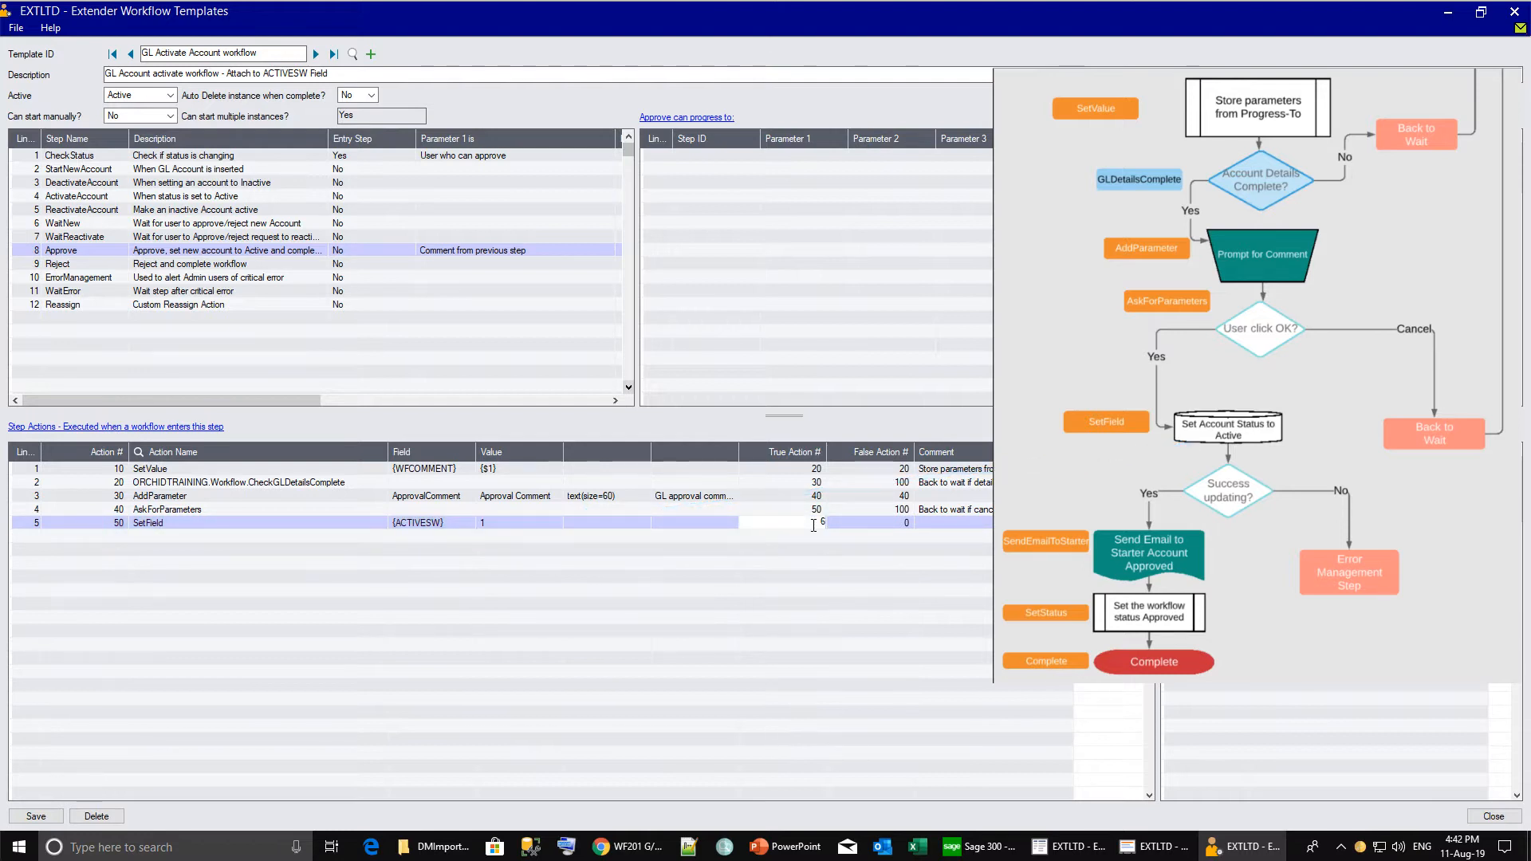
pyautogui.write('0')
pyautogui.press('Tab')
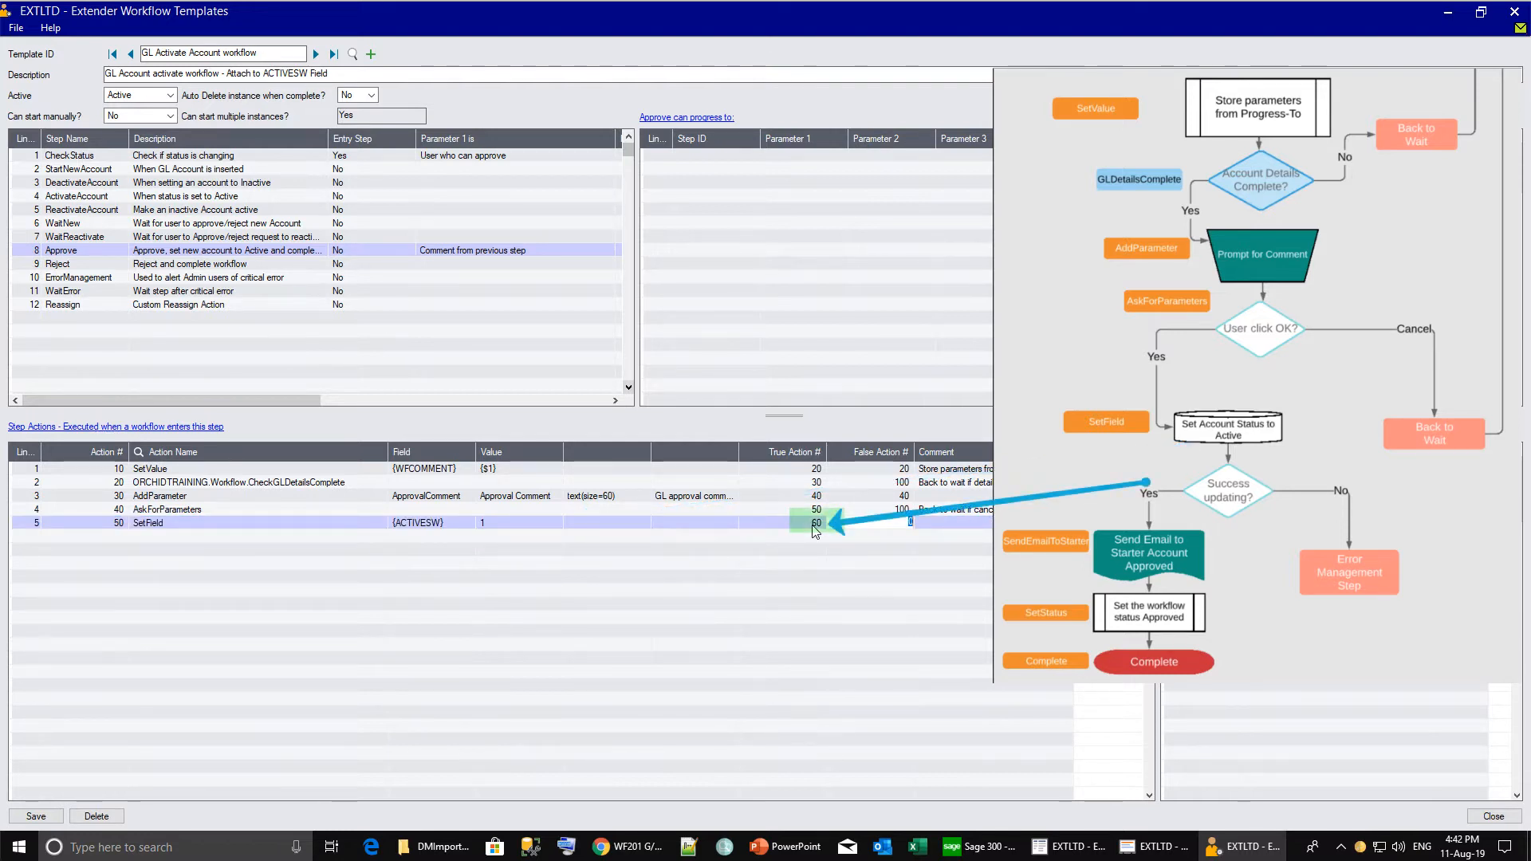
pyautogui.write('11')
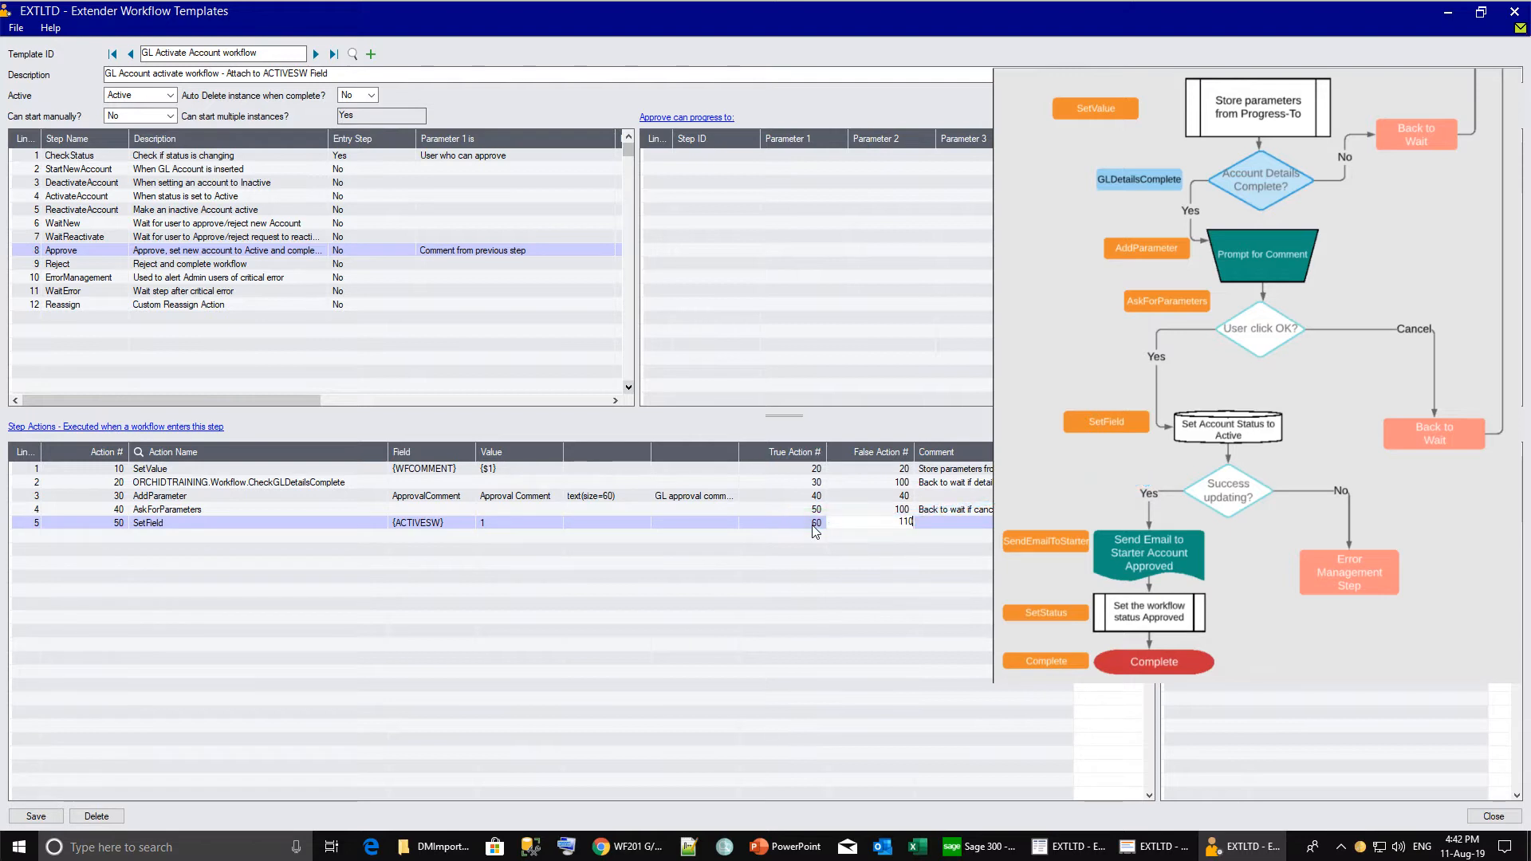
pyautogui.write('S')
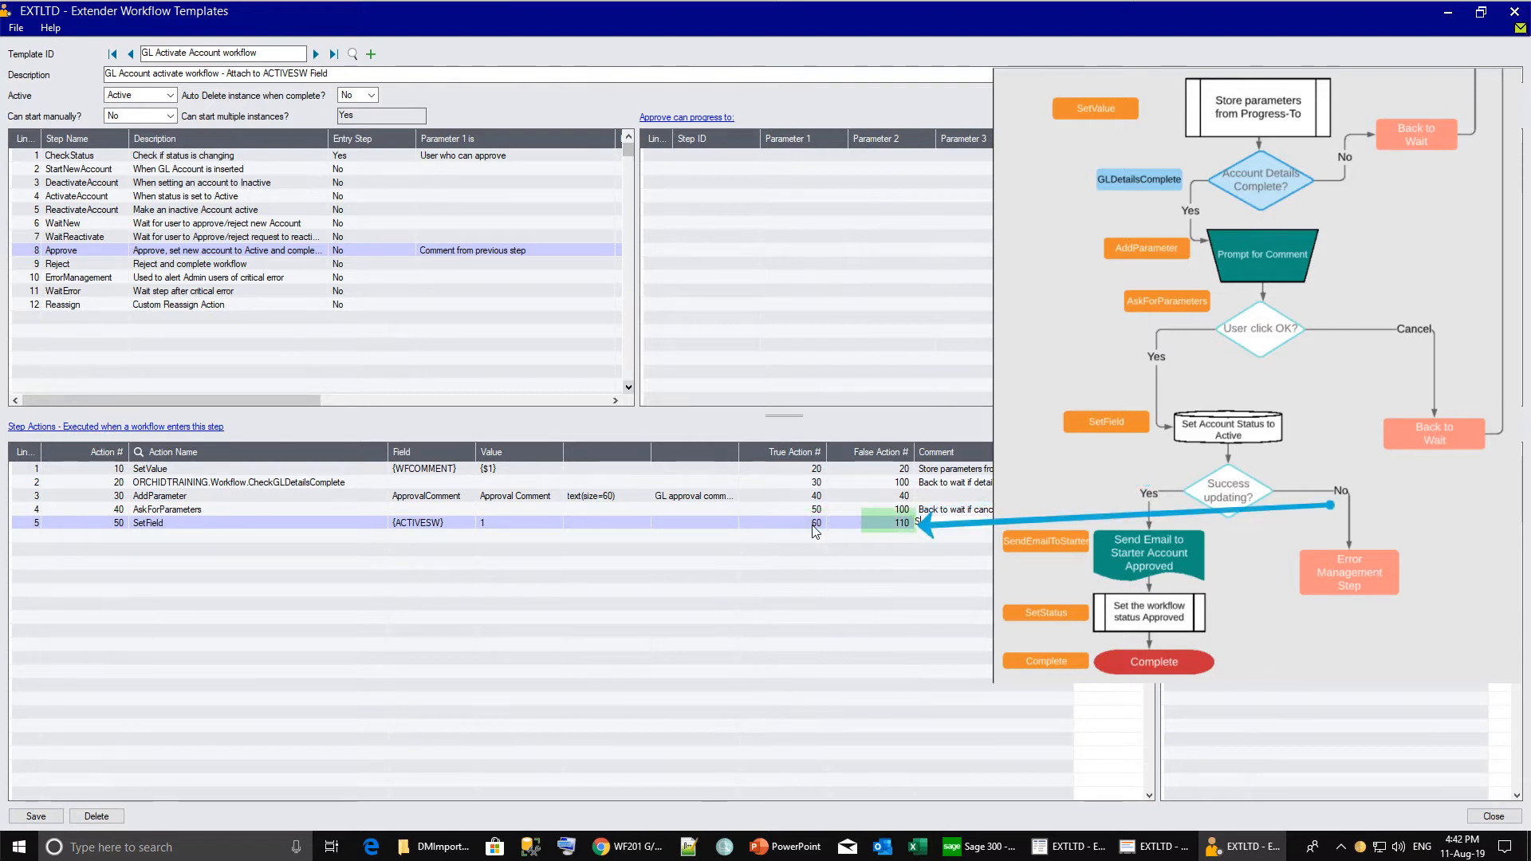
pyautogui.write('et the status to Active')
pyautogui.press('Insert')
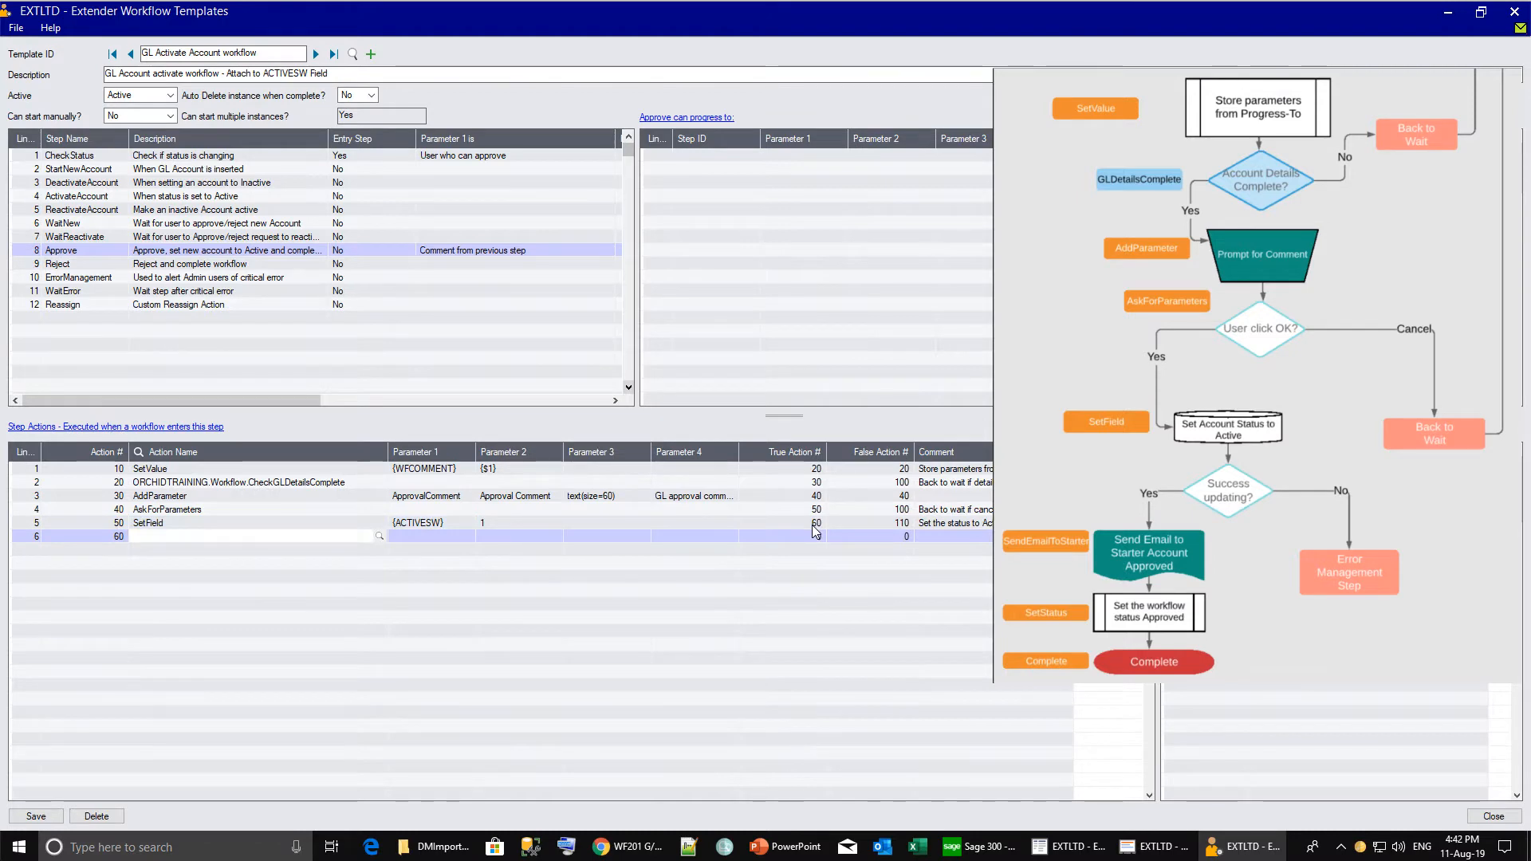
# Make action 60 SendEmailToStarter using the WFGLNEWACCOUNTAPPR message template.
pyautogui.click(379, 536)
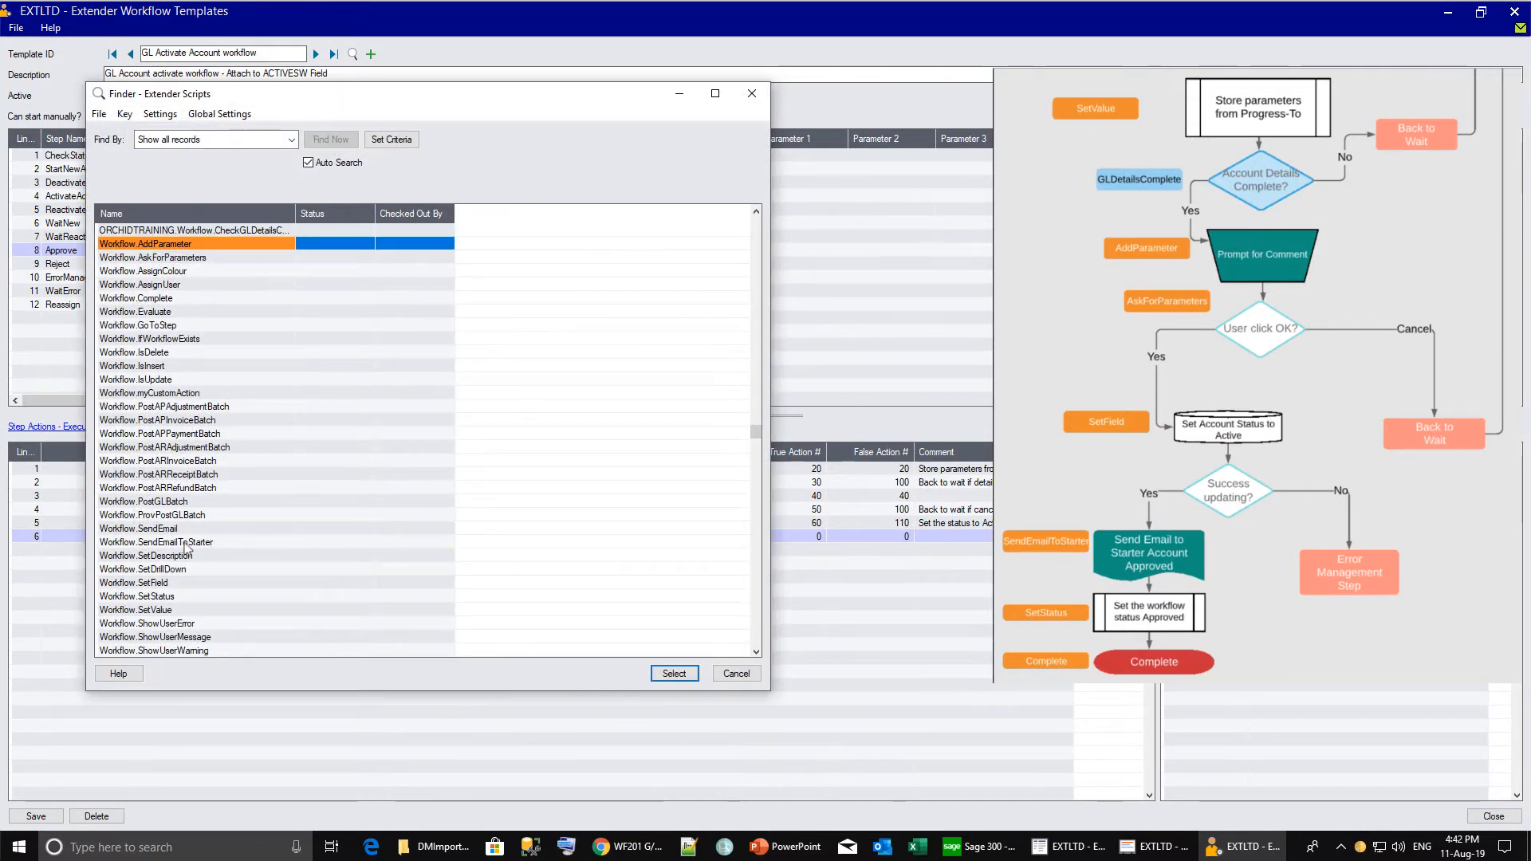
pyautogui.doubleClick(371, 542)
pyautogui.press('Tab')
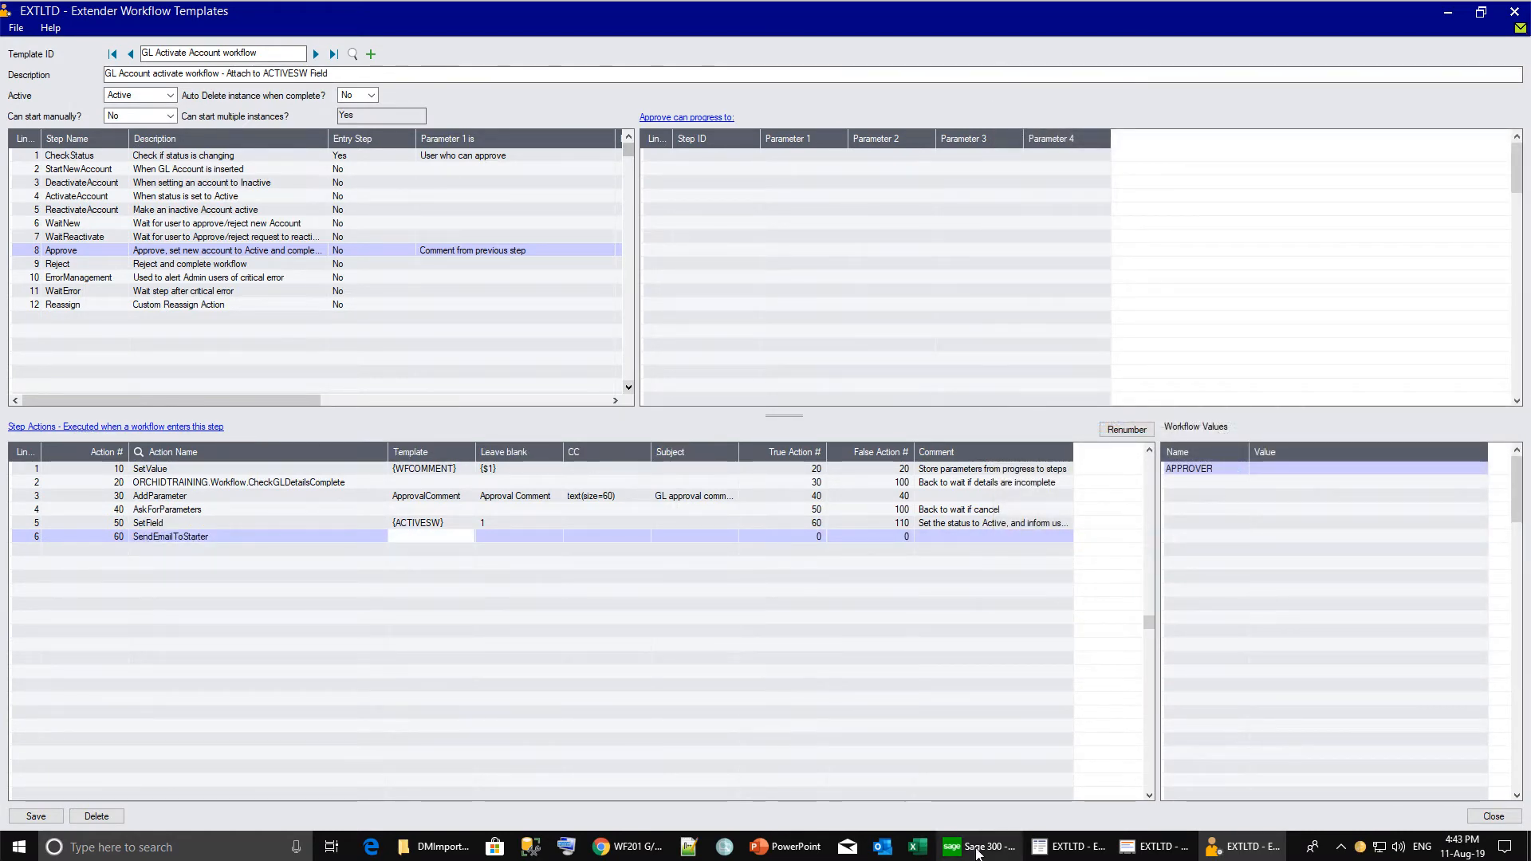
pyautogui.click(978, 851)
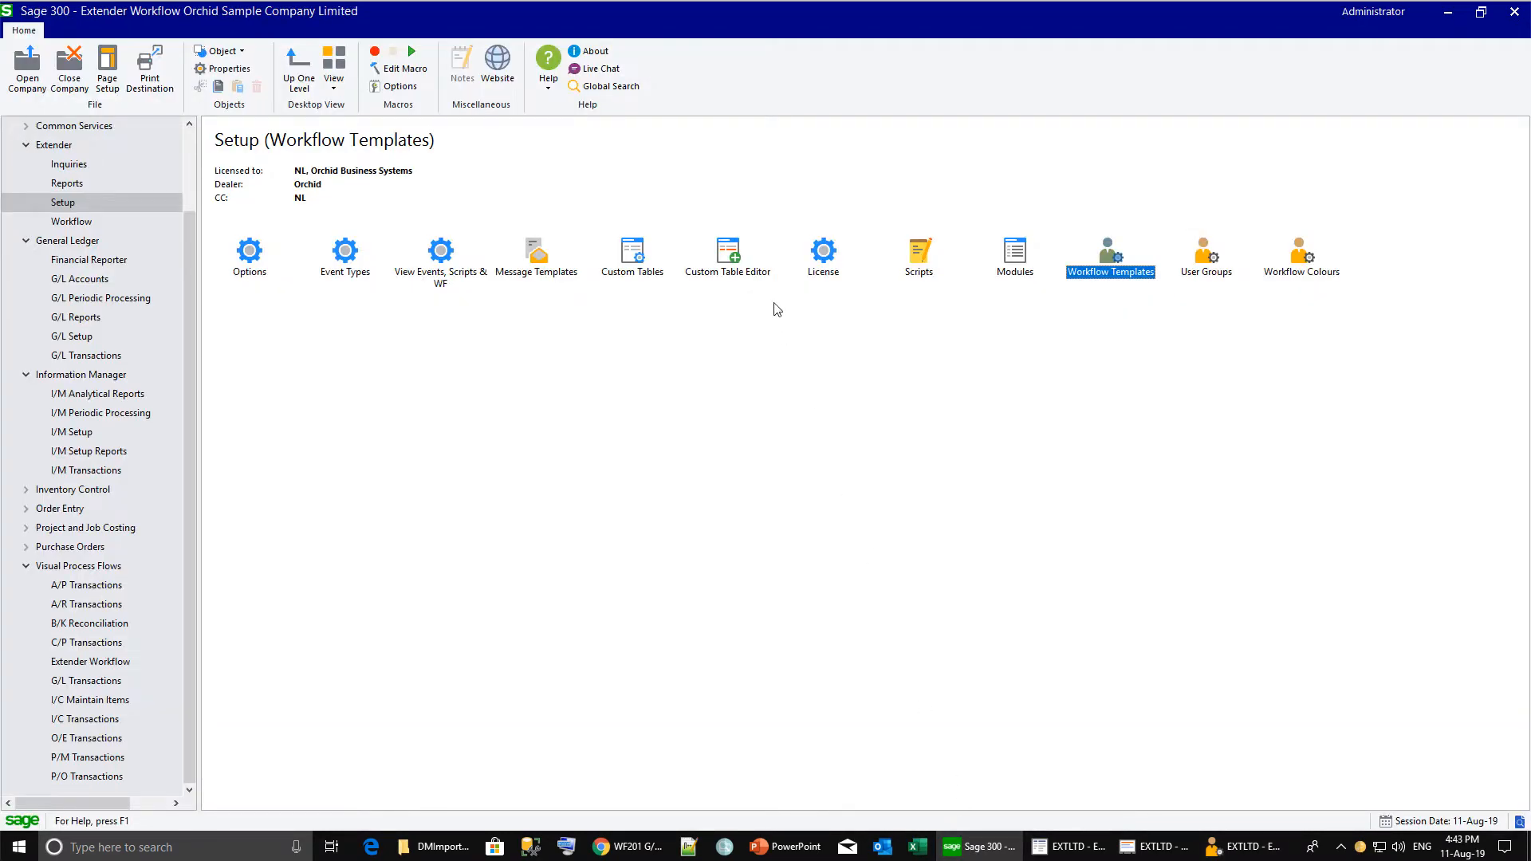
pyautogui.doubleClick(538, 263)
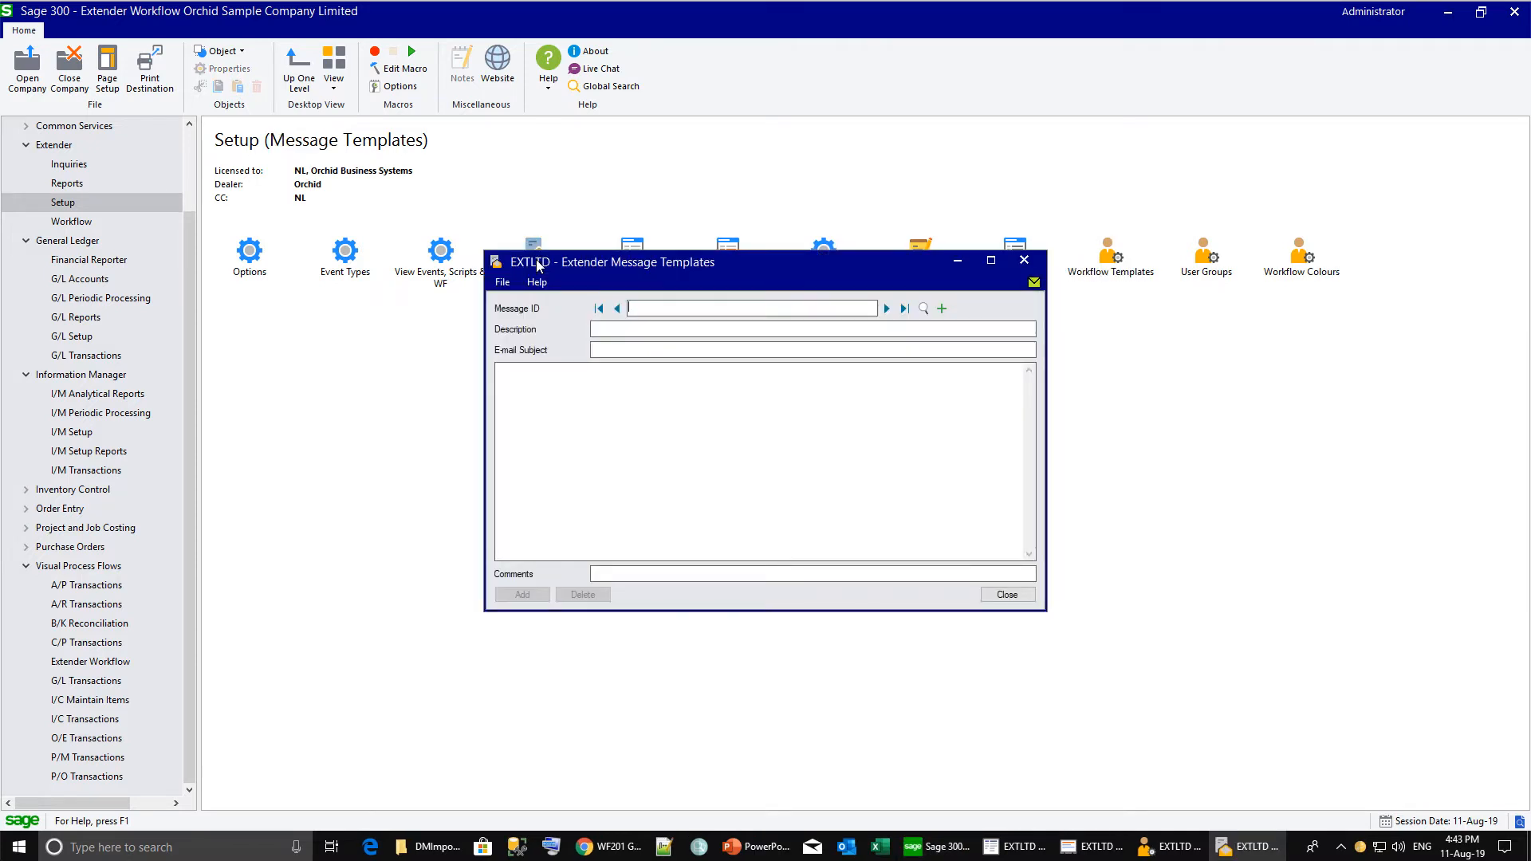
pyautogui.click(923, 308)
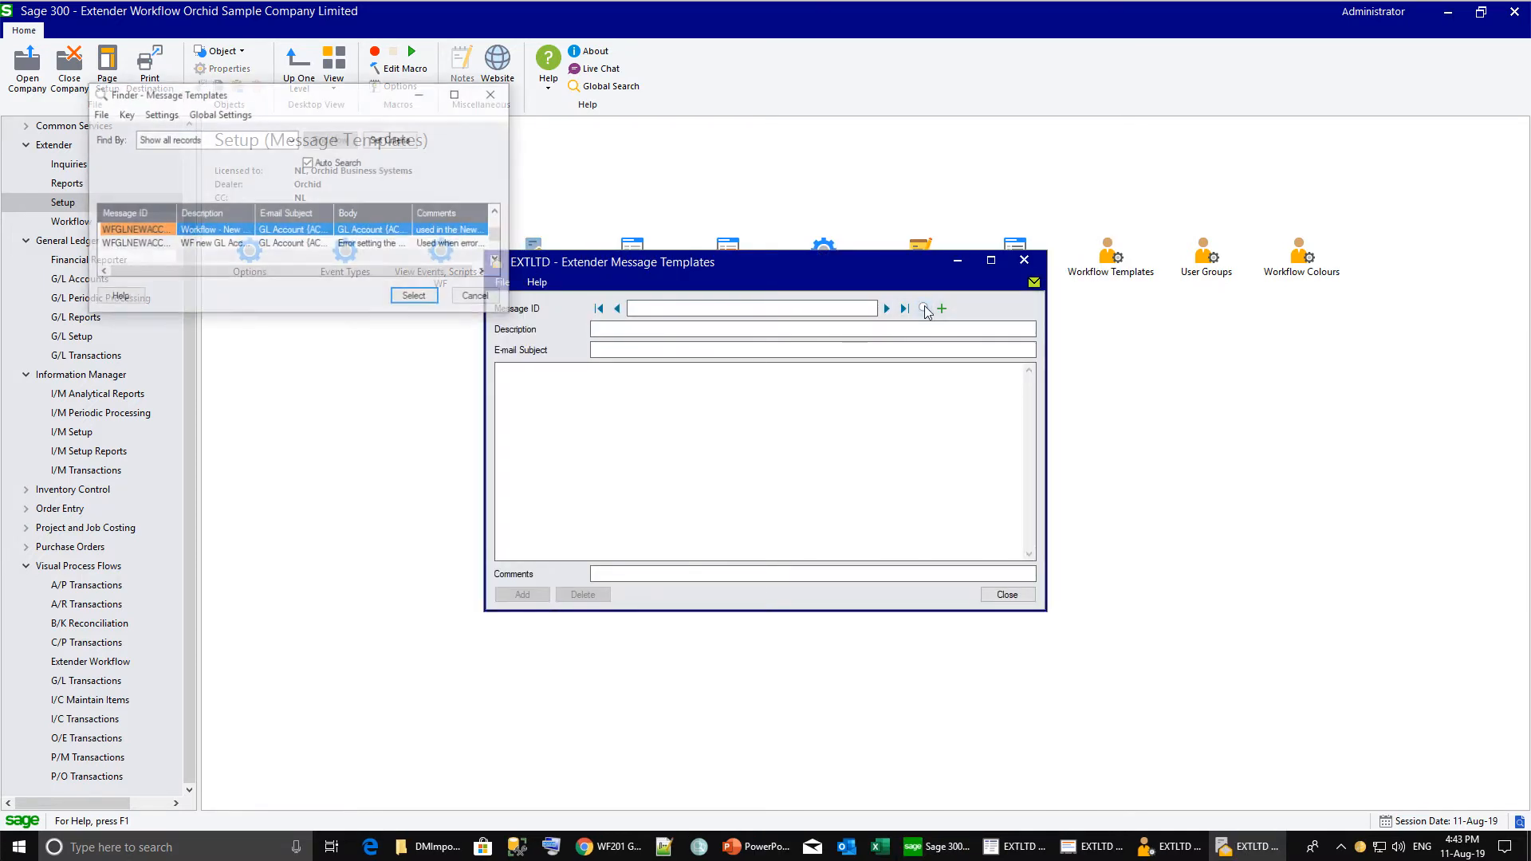
pyautogui.moveTo(176, 213); pyautogui.dragTo(264, 212)
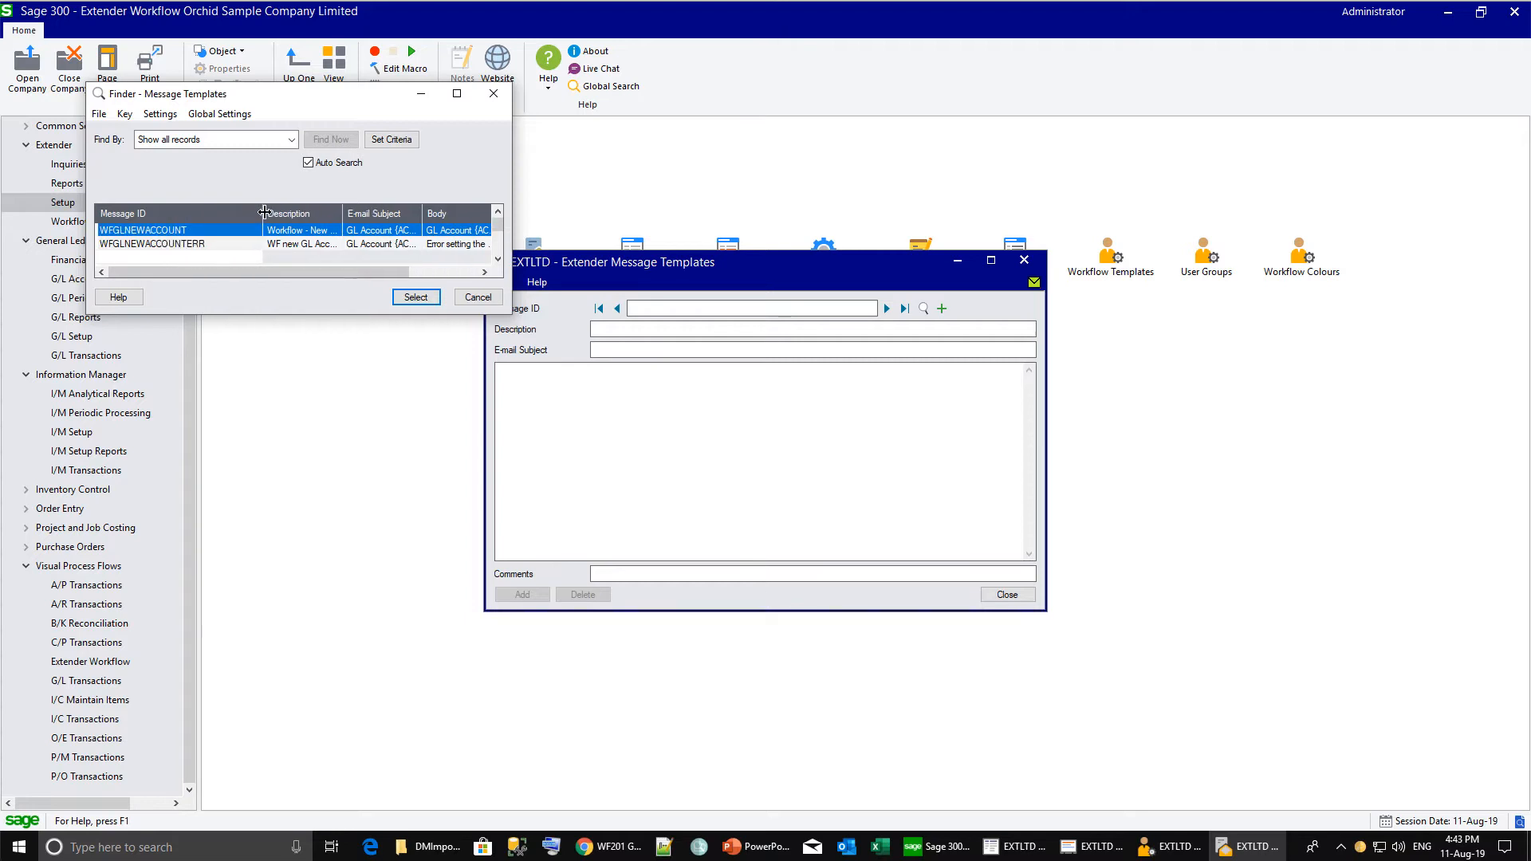
pyautogui.doubleClick(212, 232)
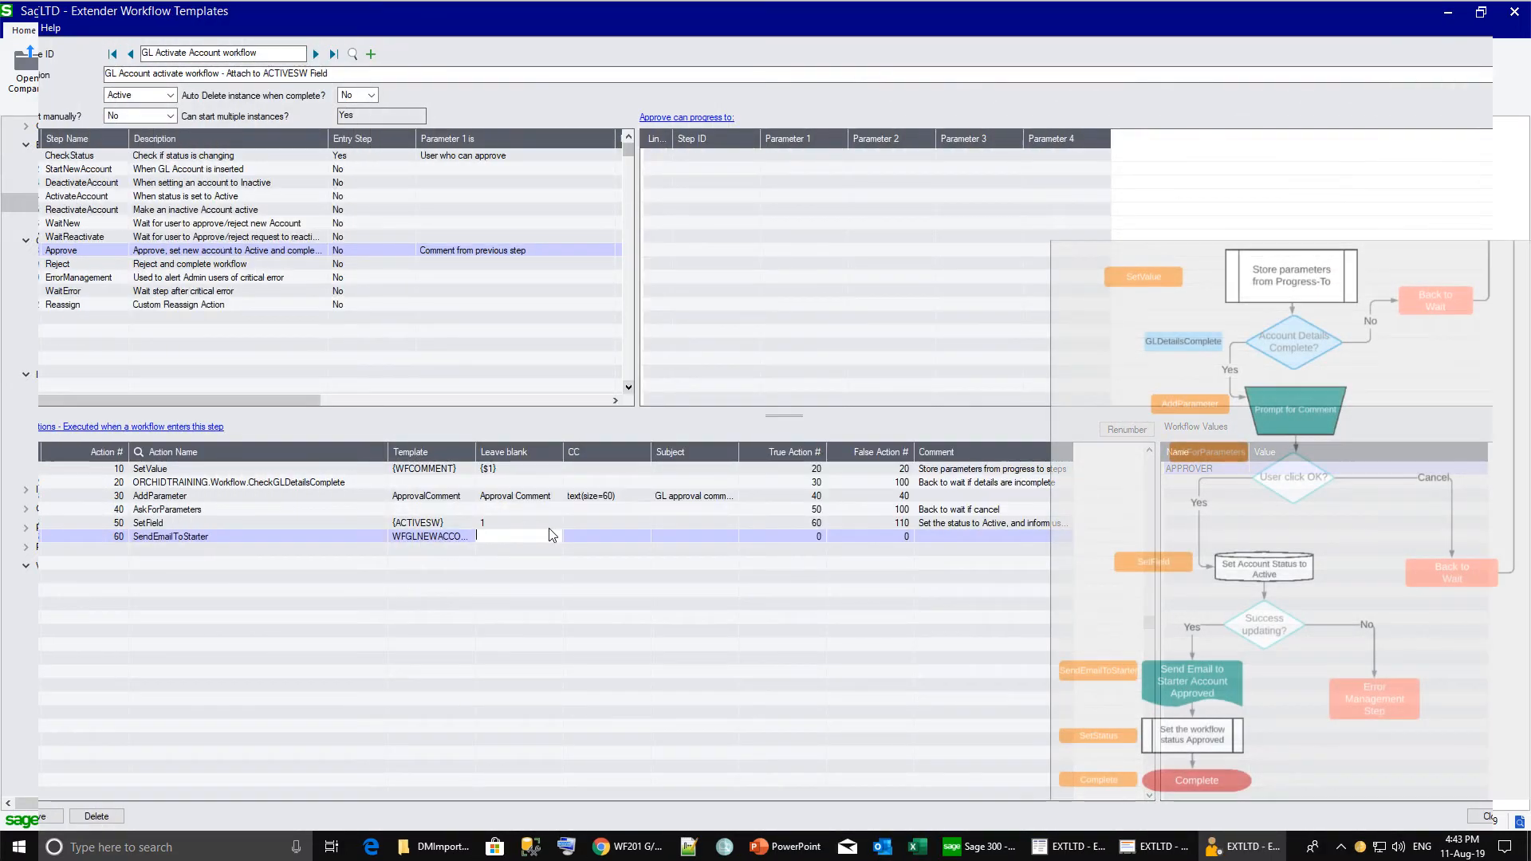
# Enter a CC e-mail address for the e-mail action and continue to action 70.
pyautogui.click(593, 536)
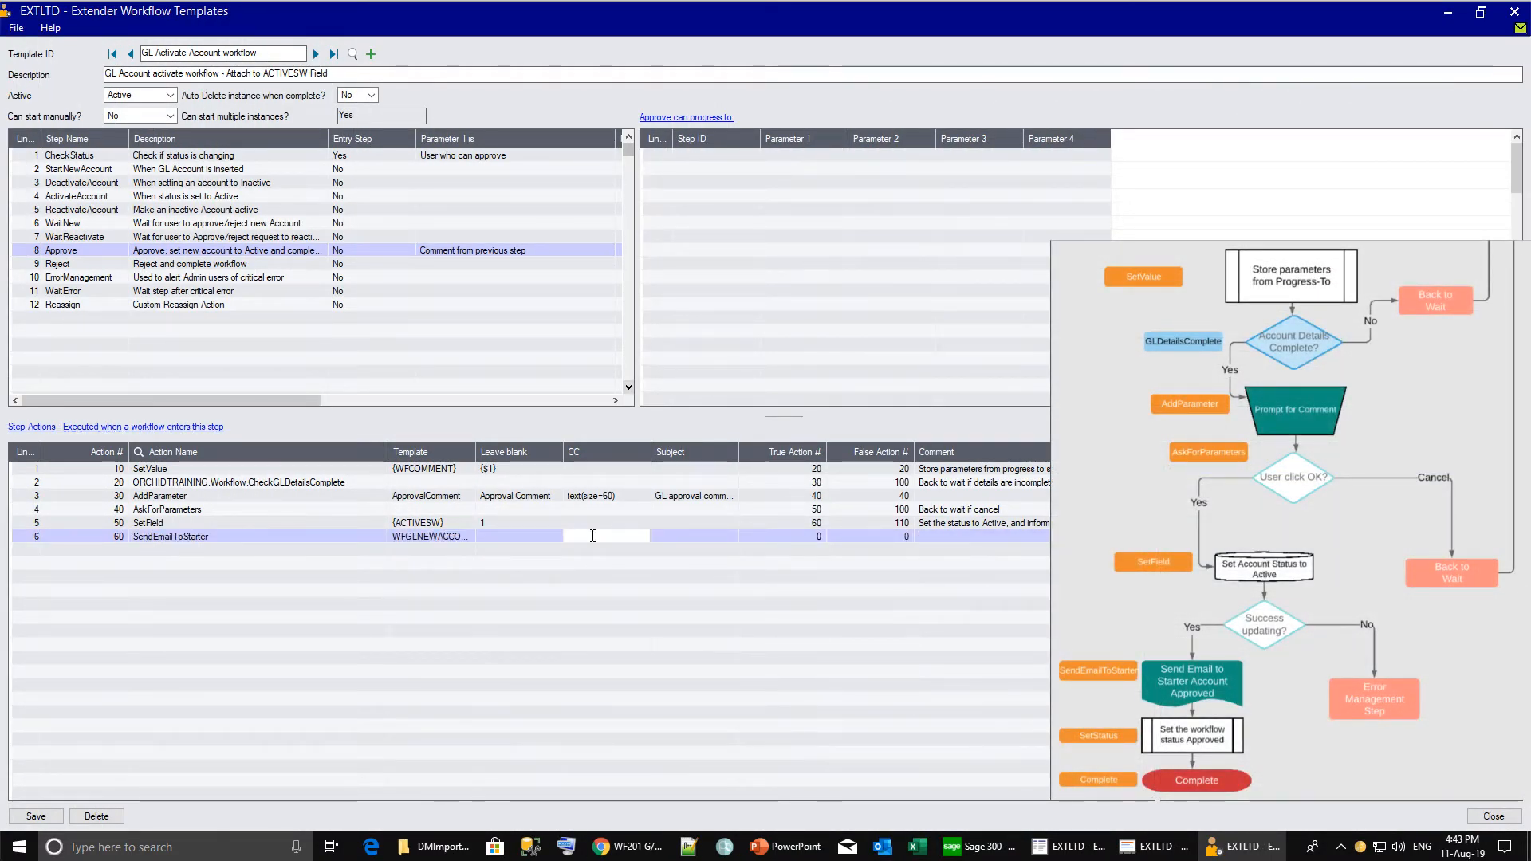
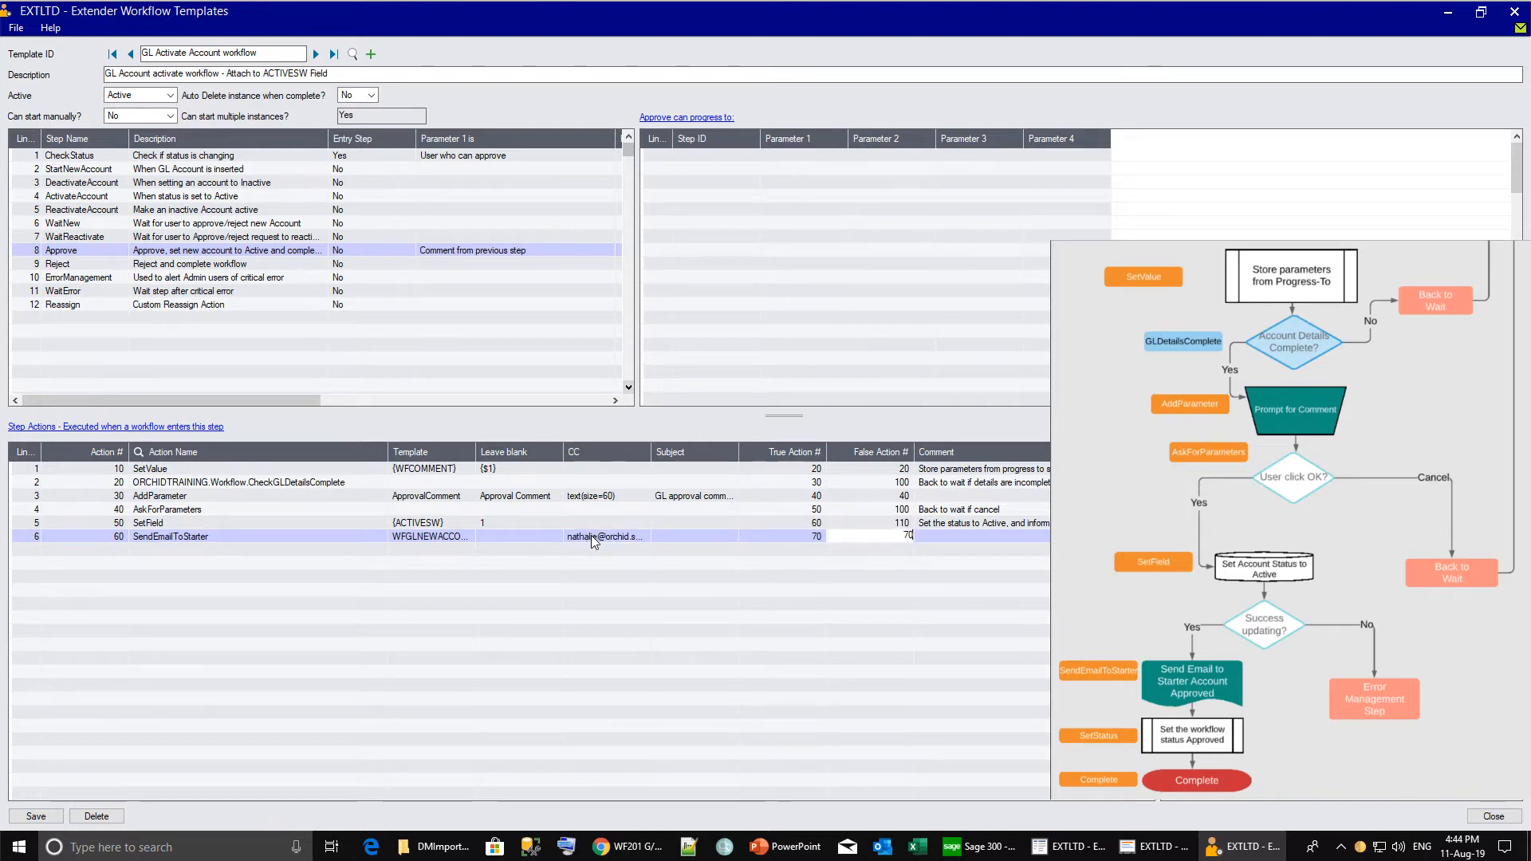
pyautogui.press('Tab')
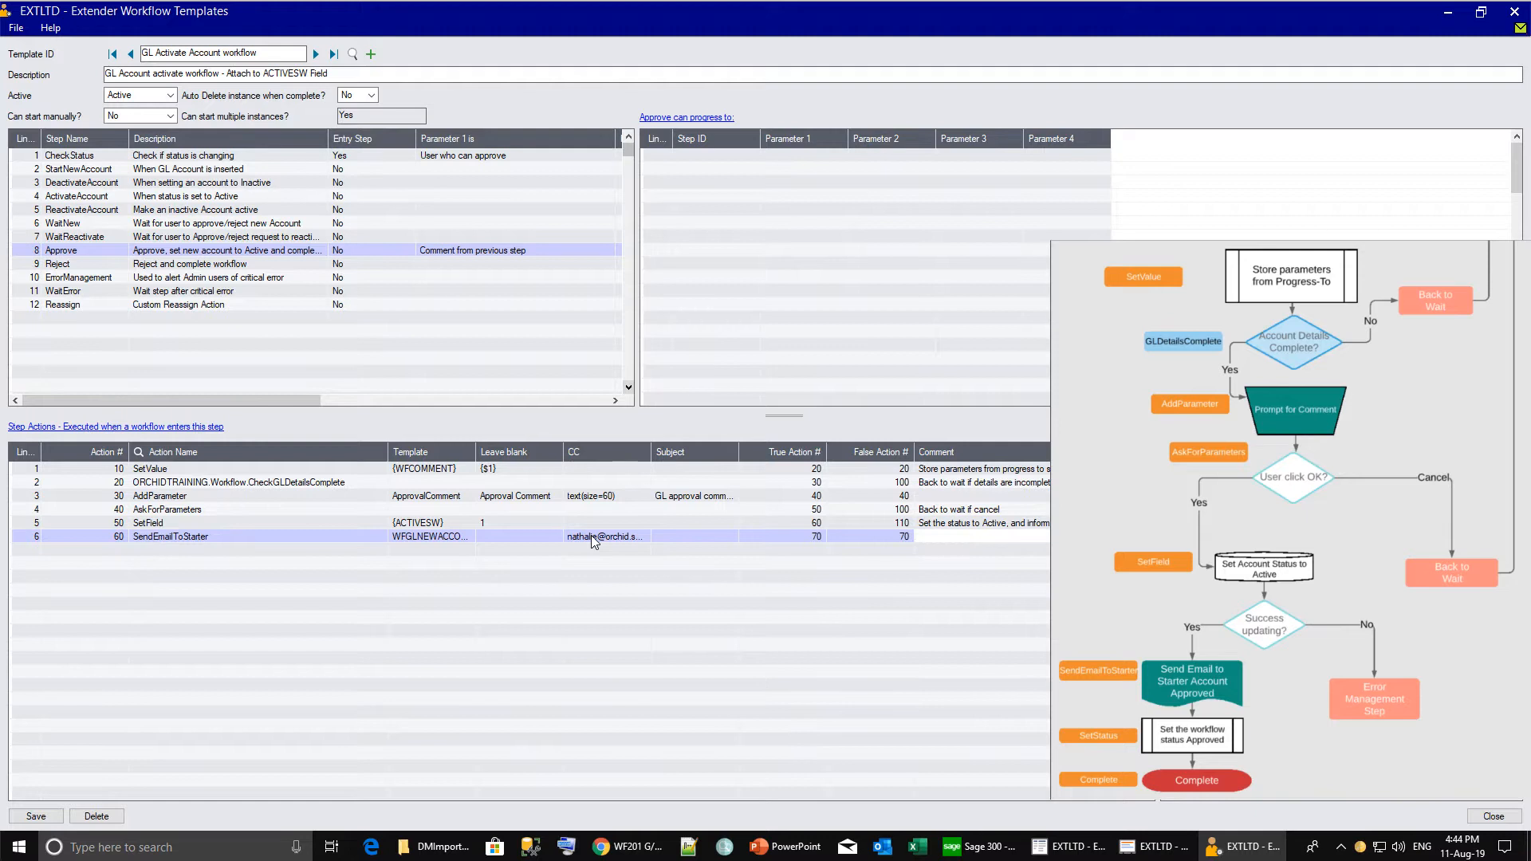
pyautogui.press('Tab')
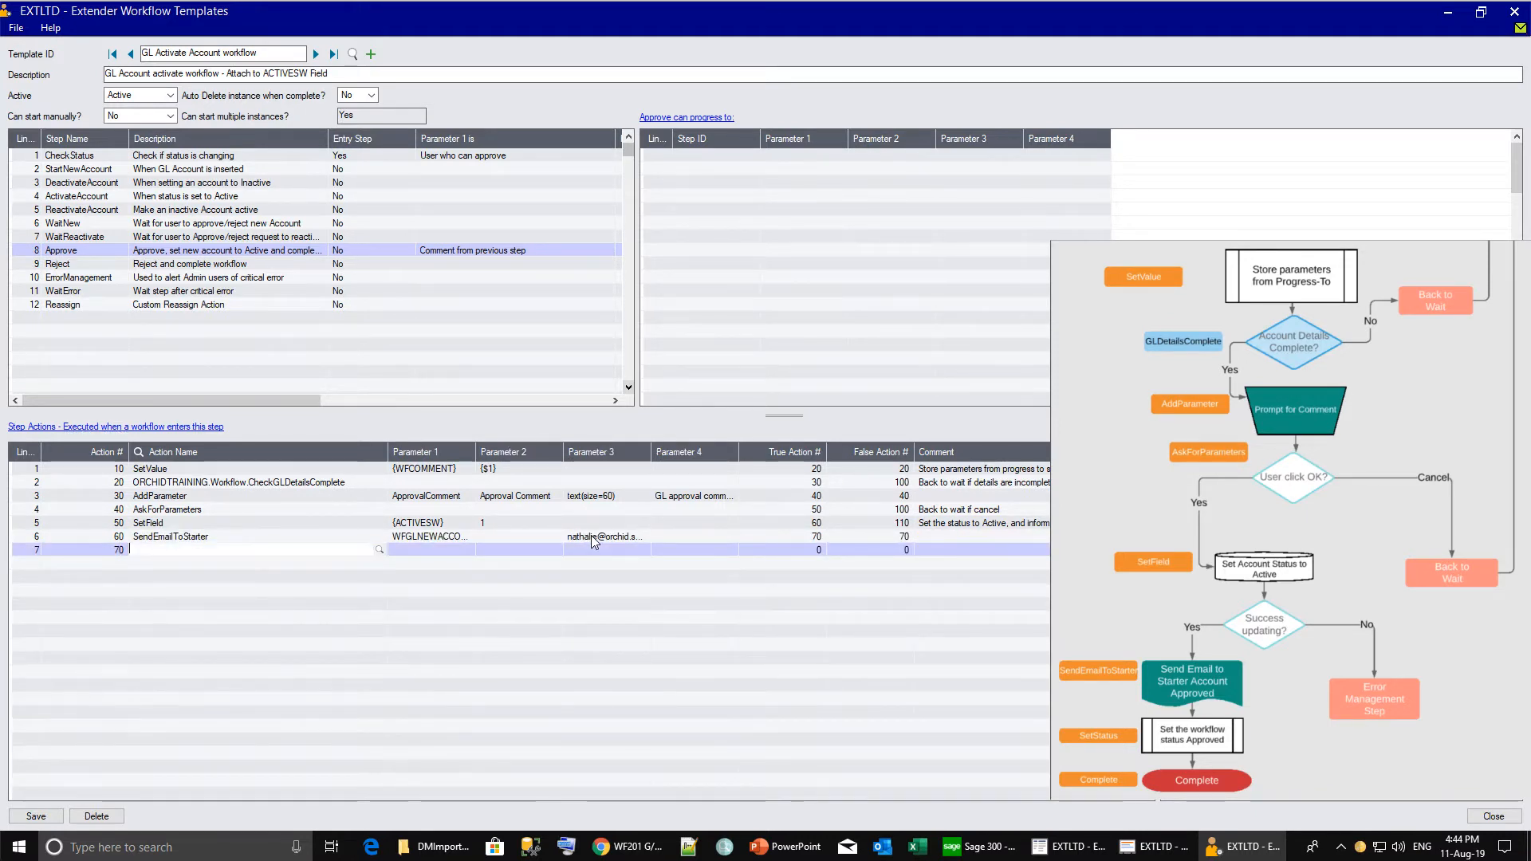
# Make action 70 SetStatus Approved, continuing to 80 on success and failure.
pyautogui.write('SetStatus')
pyautogui.press('Tab')
pyautogui.write('Approved')
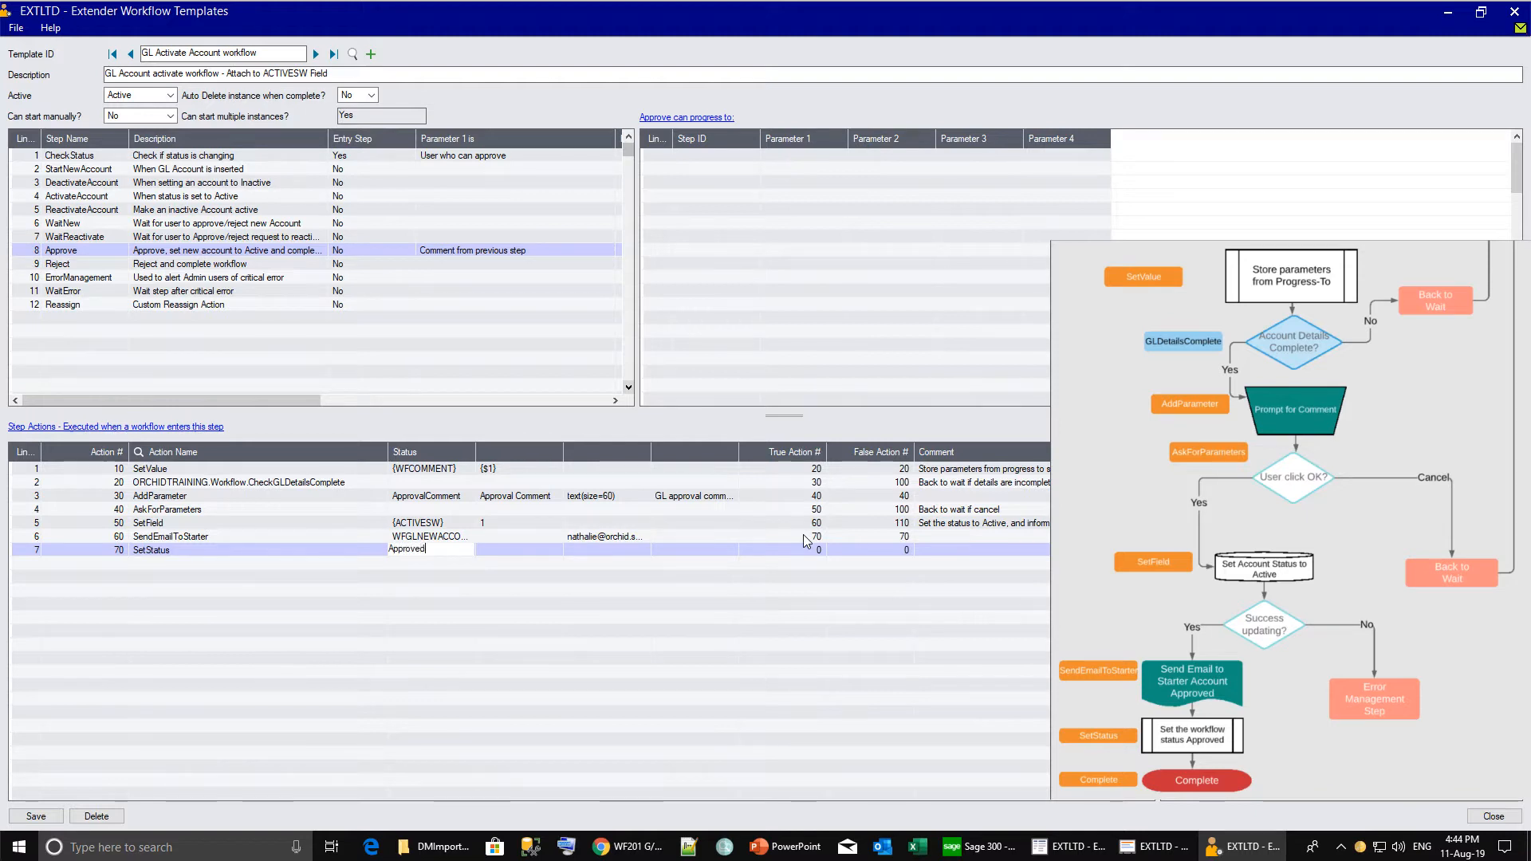
pyautogui.press('Tab')
pyautogui.press('Tab')
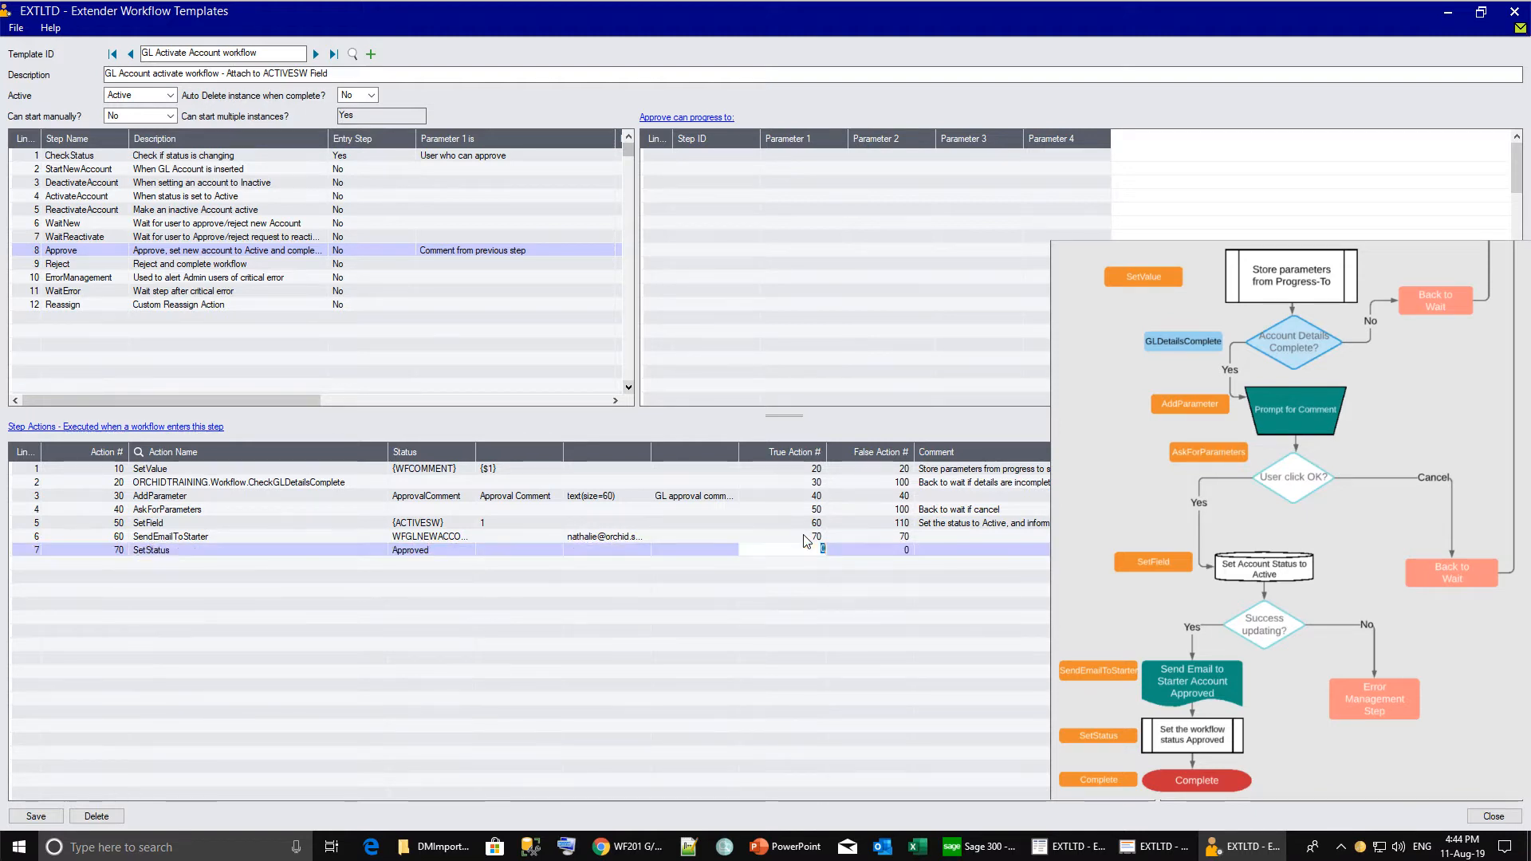
pyautogui.write('80')
pyautogui.press('Tab')
pyautogui.write('80')
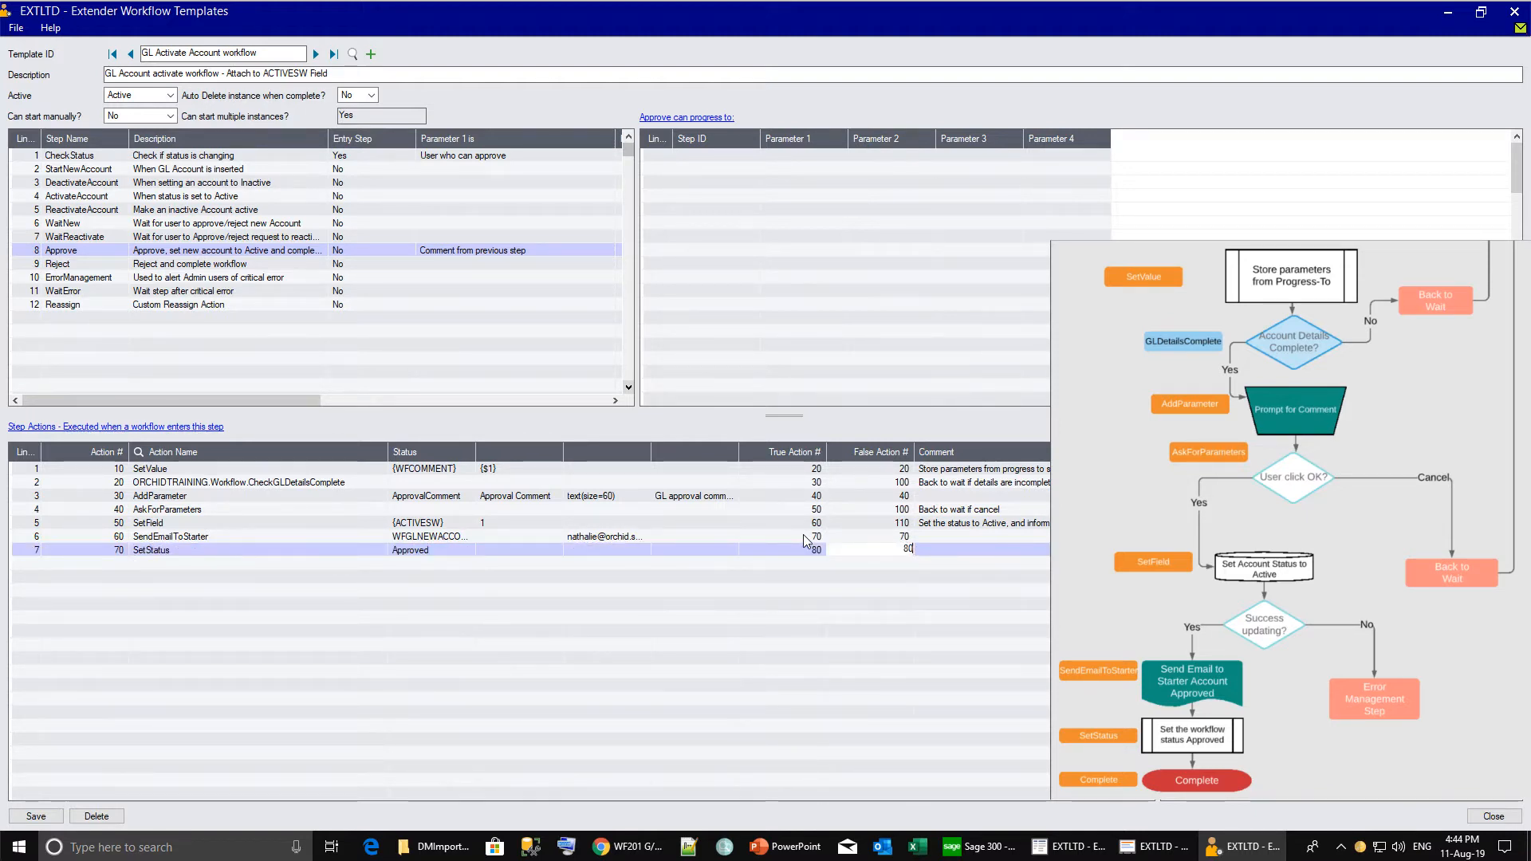
pyautogui.press('Tab')
pyautogui.press('Tab')
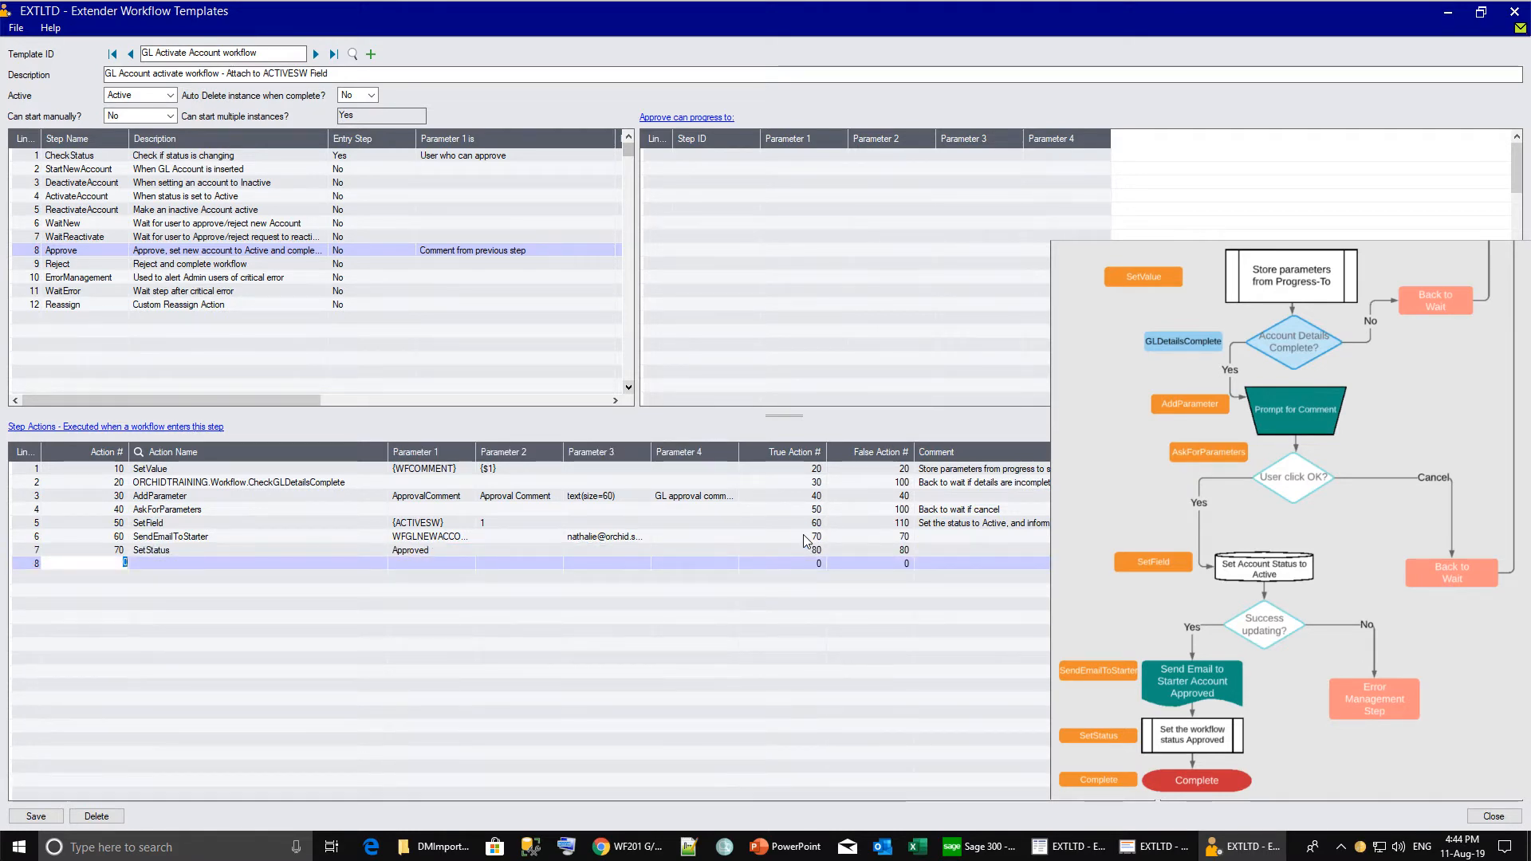
# Add action 80 as a Complete action.
pyautogui.write('80')
pyautogui.press('Tab')
pyautogui.write('Cm')
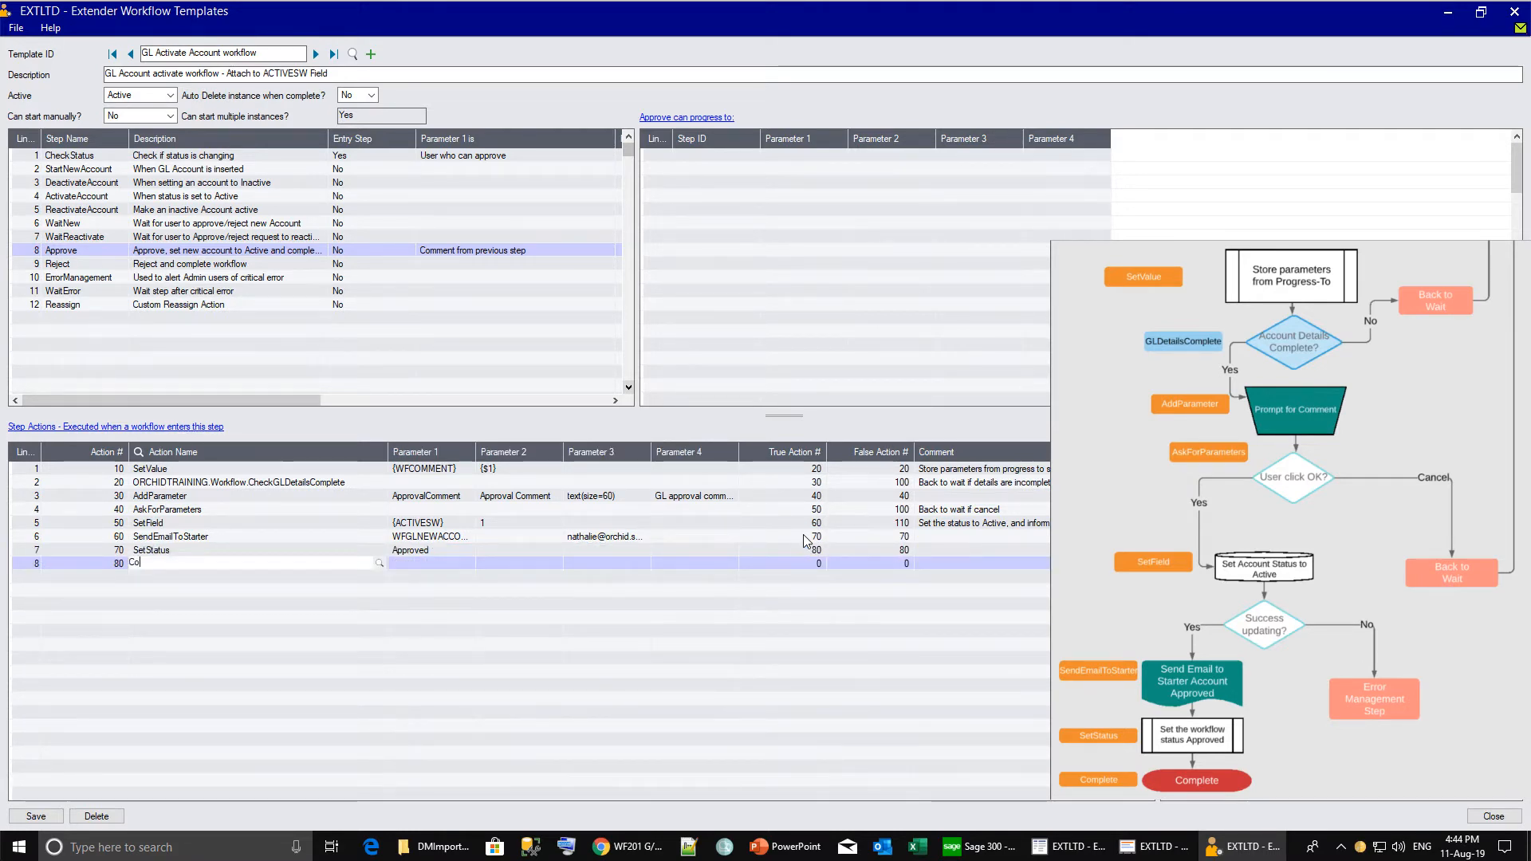
pyautogui.write('mplete')
pyautogui.press('Tab')
pyautogui.press('Tab')
pyautogui.press('Tab')
pyautogui.press('Tab')
pyautogui.press('Tab')
pyautogui.press('Tab')
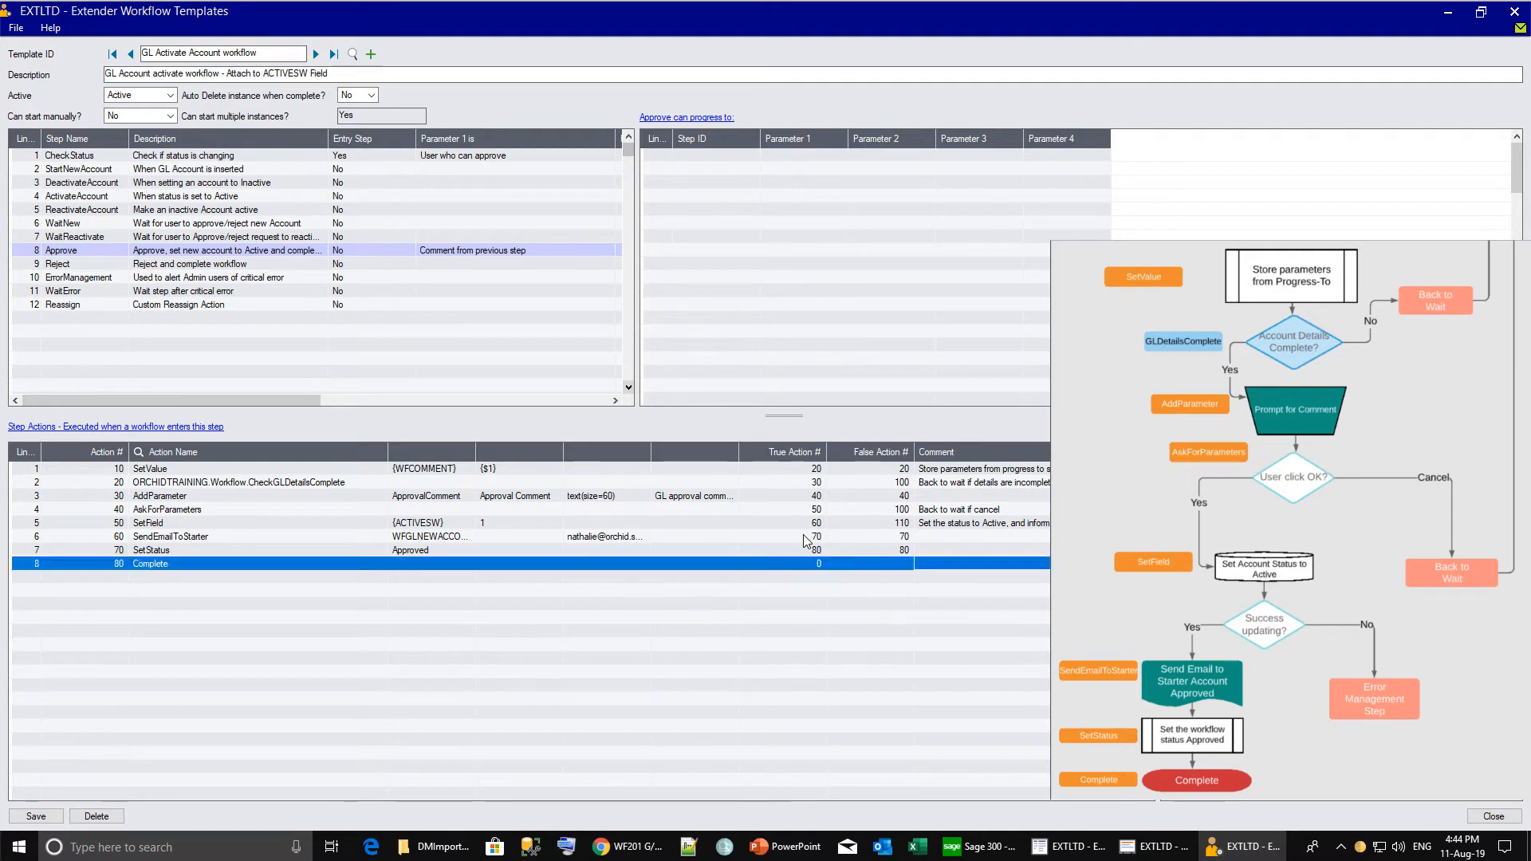
pyautogui.press('Tab')
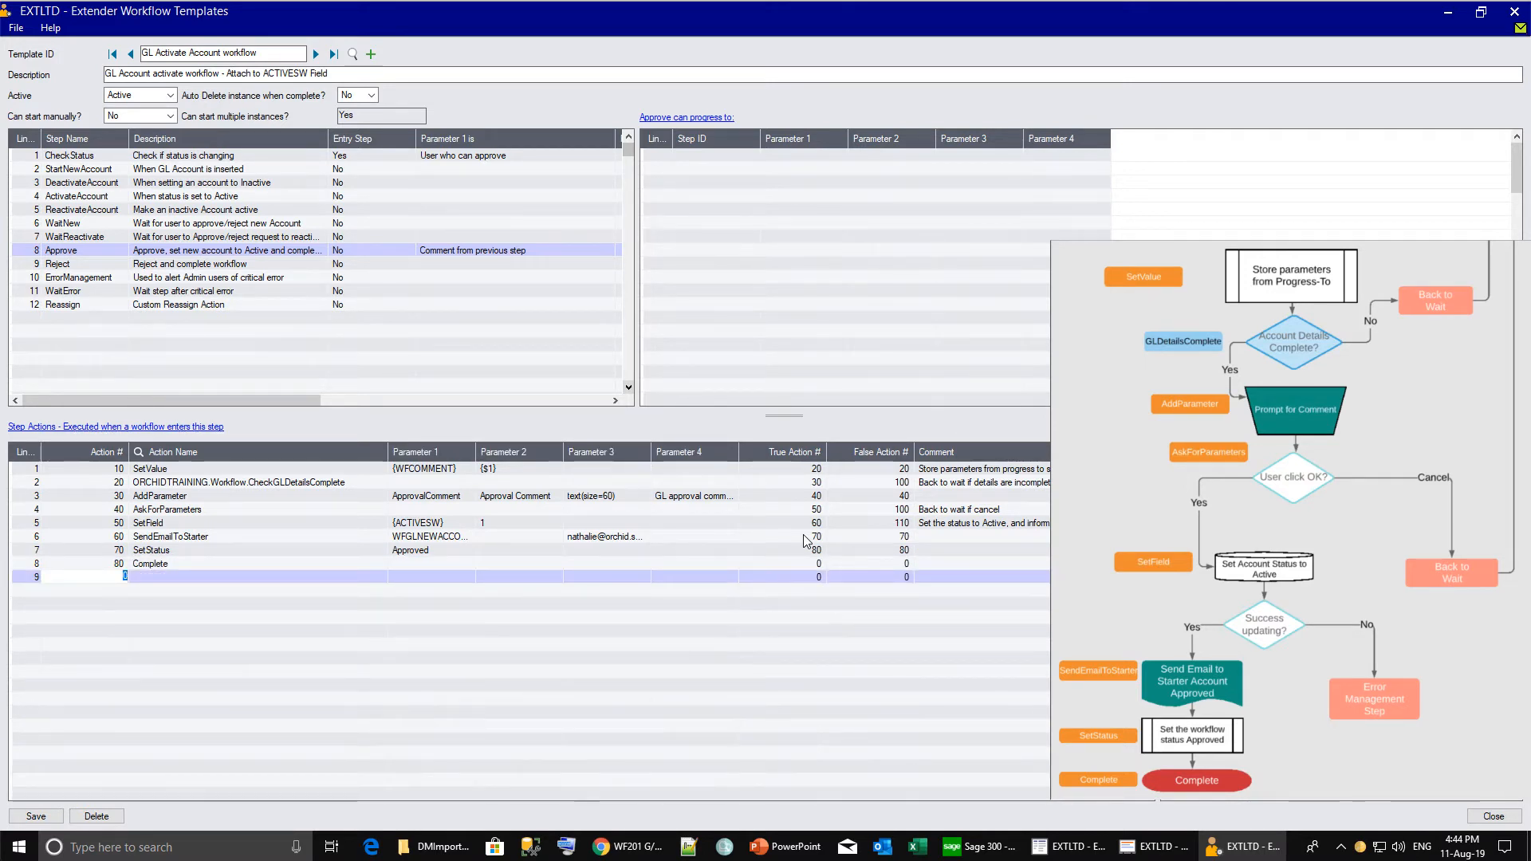
# Add actions 100 GoToStep WaitNew and 110 GoToStep ErrorManagement.
pyautogui.write('1')
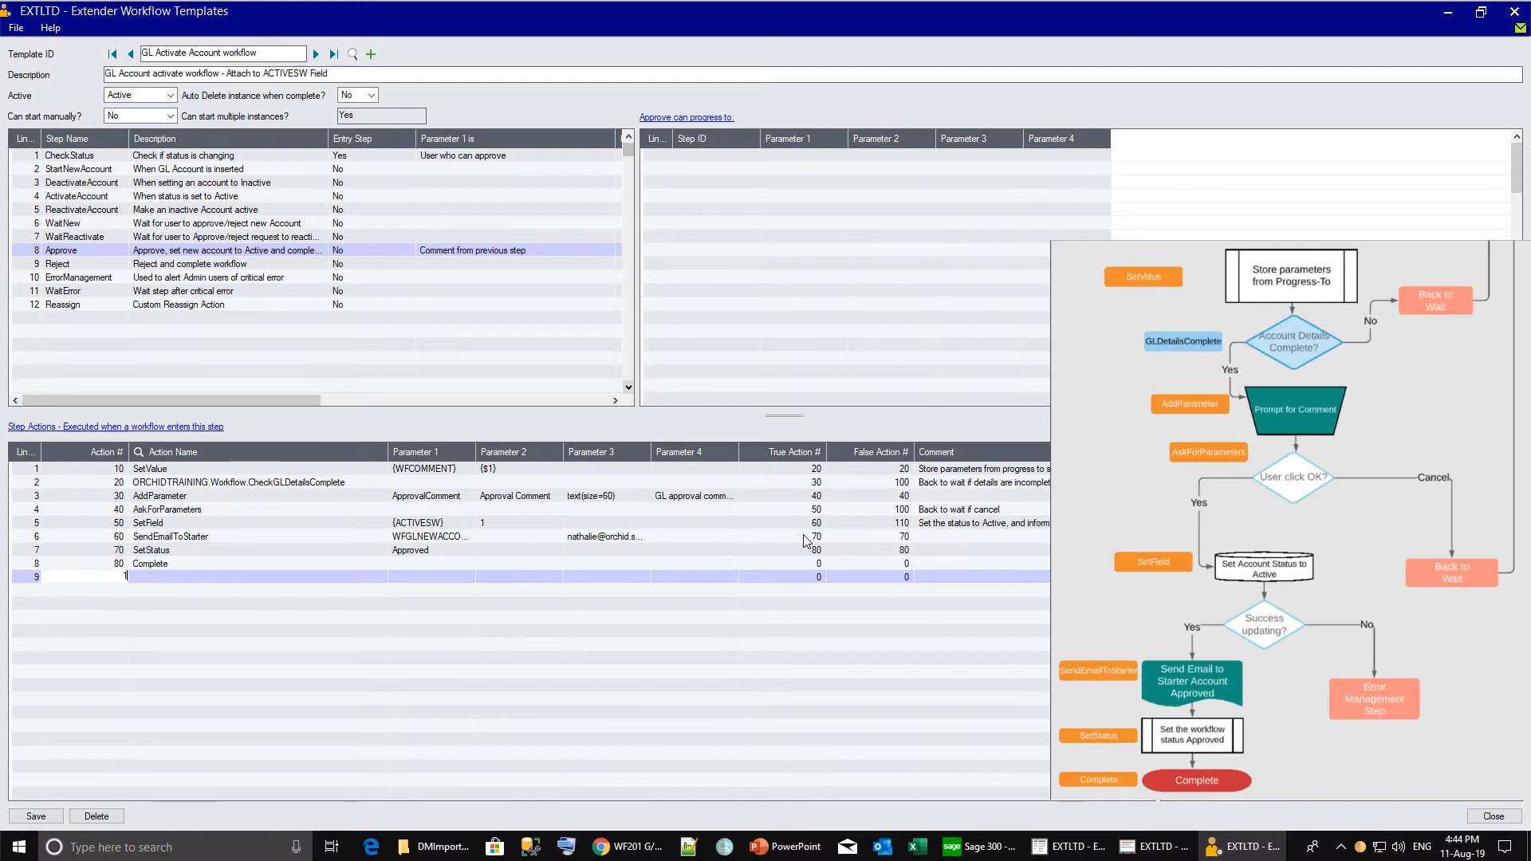
pyautogui.write('00')
pyautogui.press('Tab')
pyautogui.write('GoToStep')
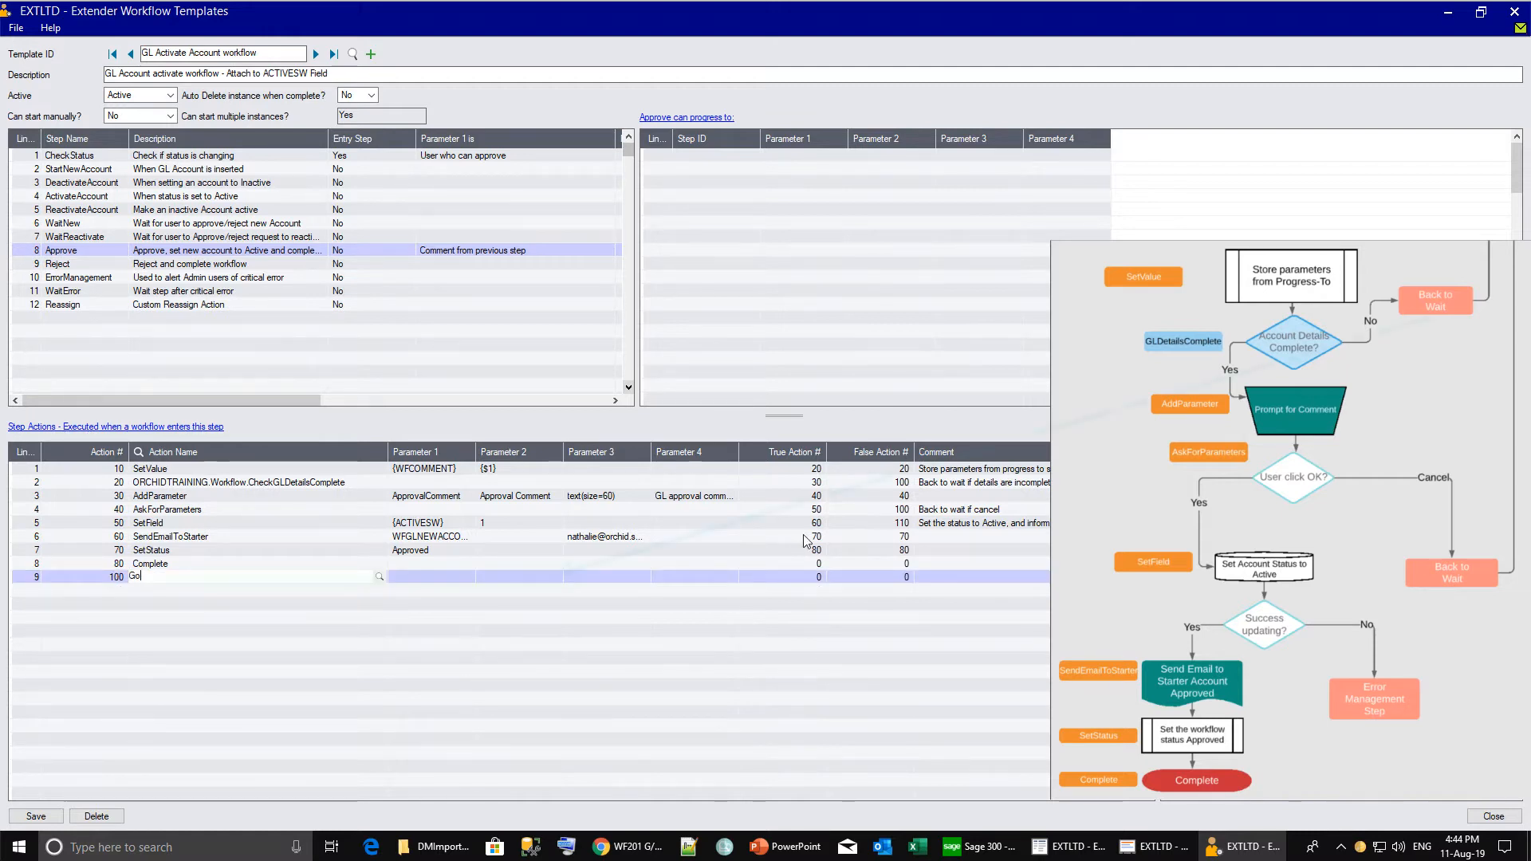
pyautogui.press('Tab')
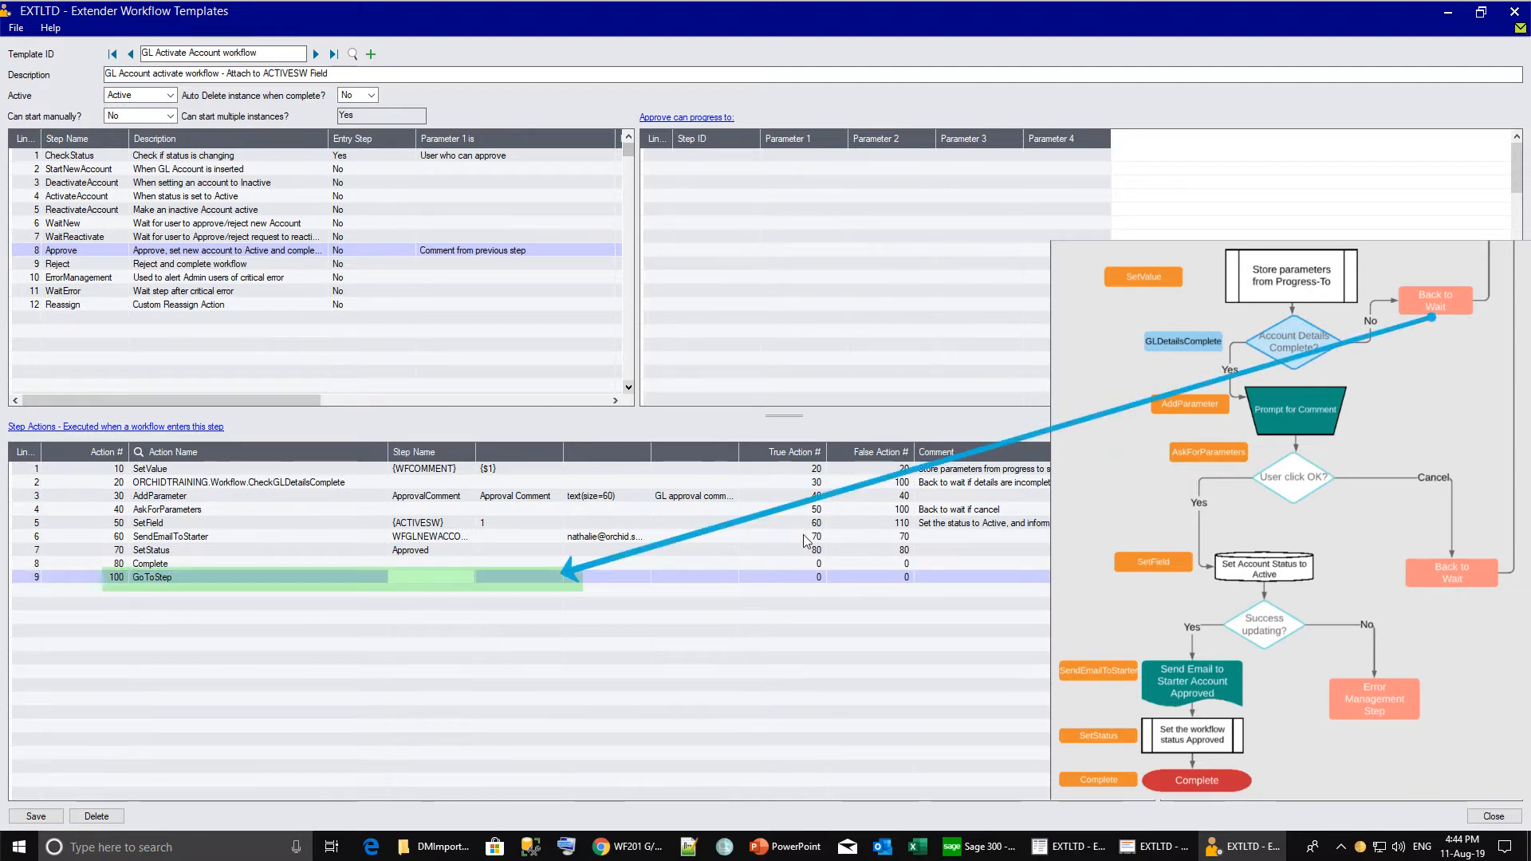
pyautogui.write('WaitNew')
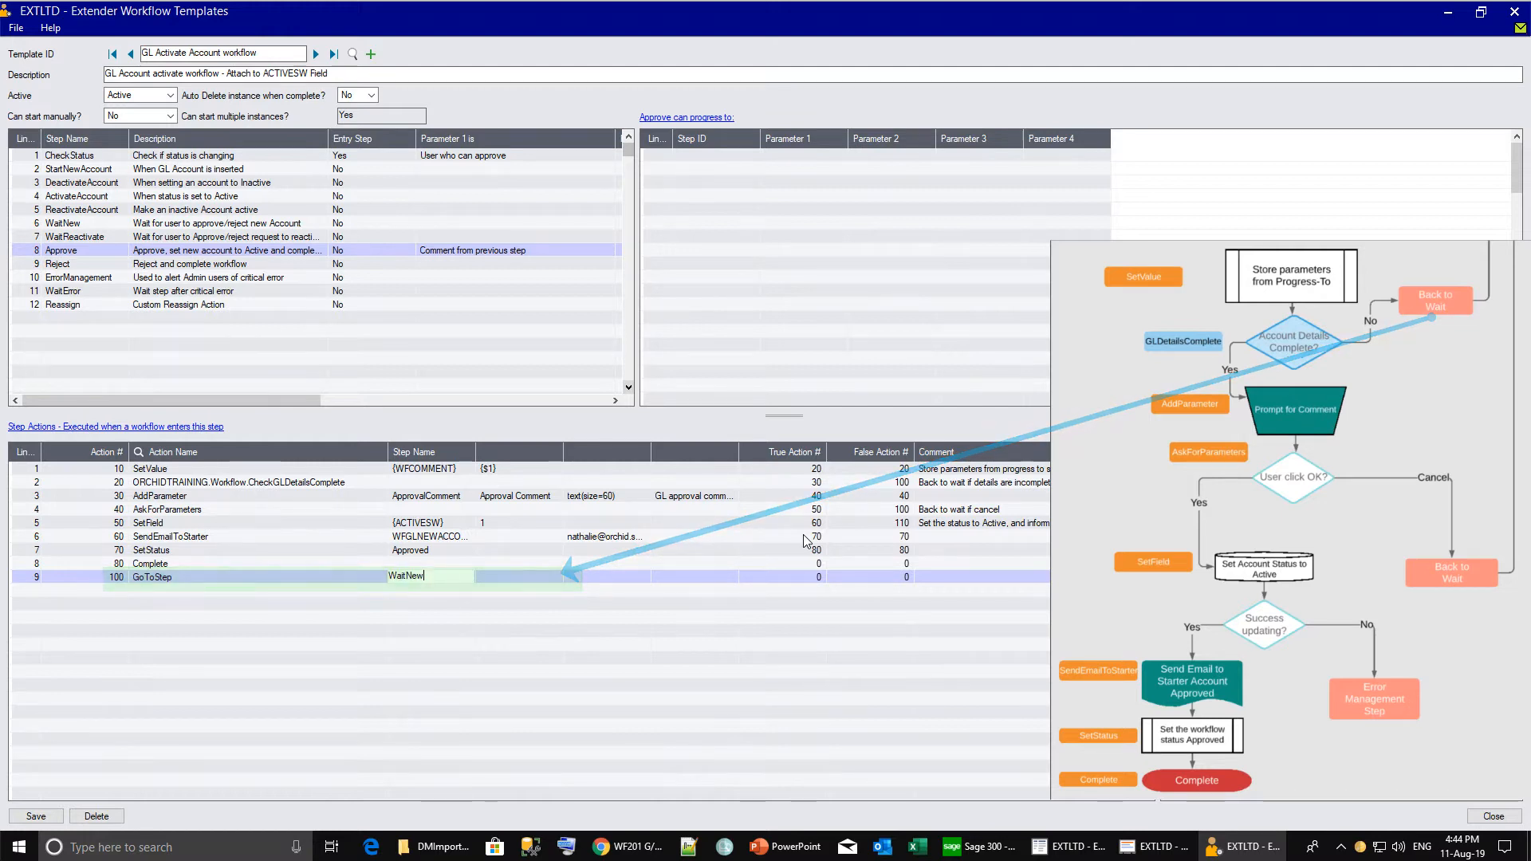
pyautogui.press('Return')
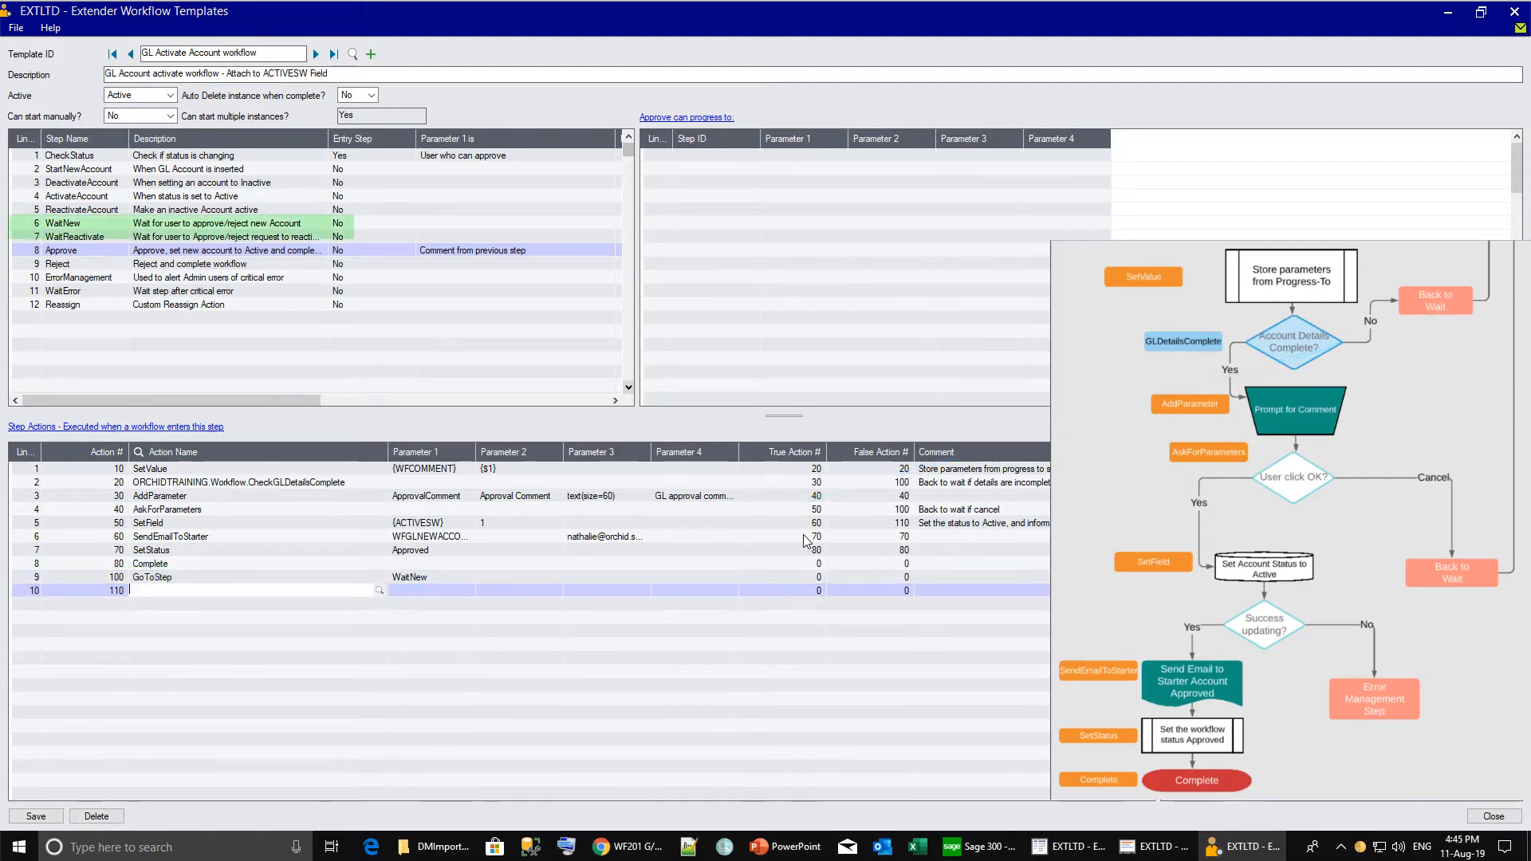
pyautogui.write('GoToStep')
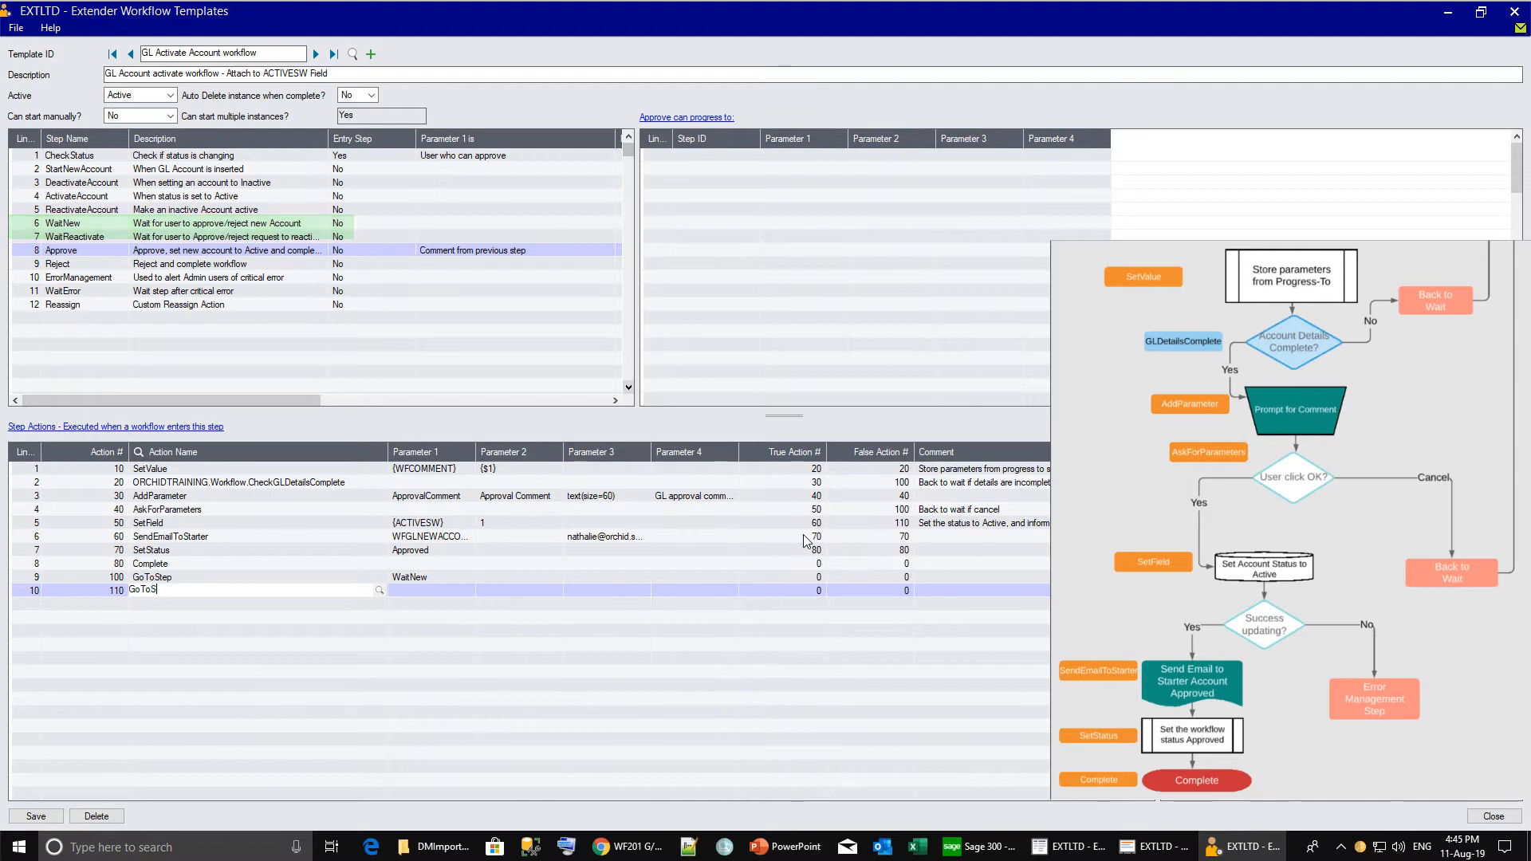
pyautogui.press('Tab')
pyautogui.write('ErrorM')
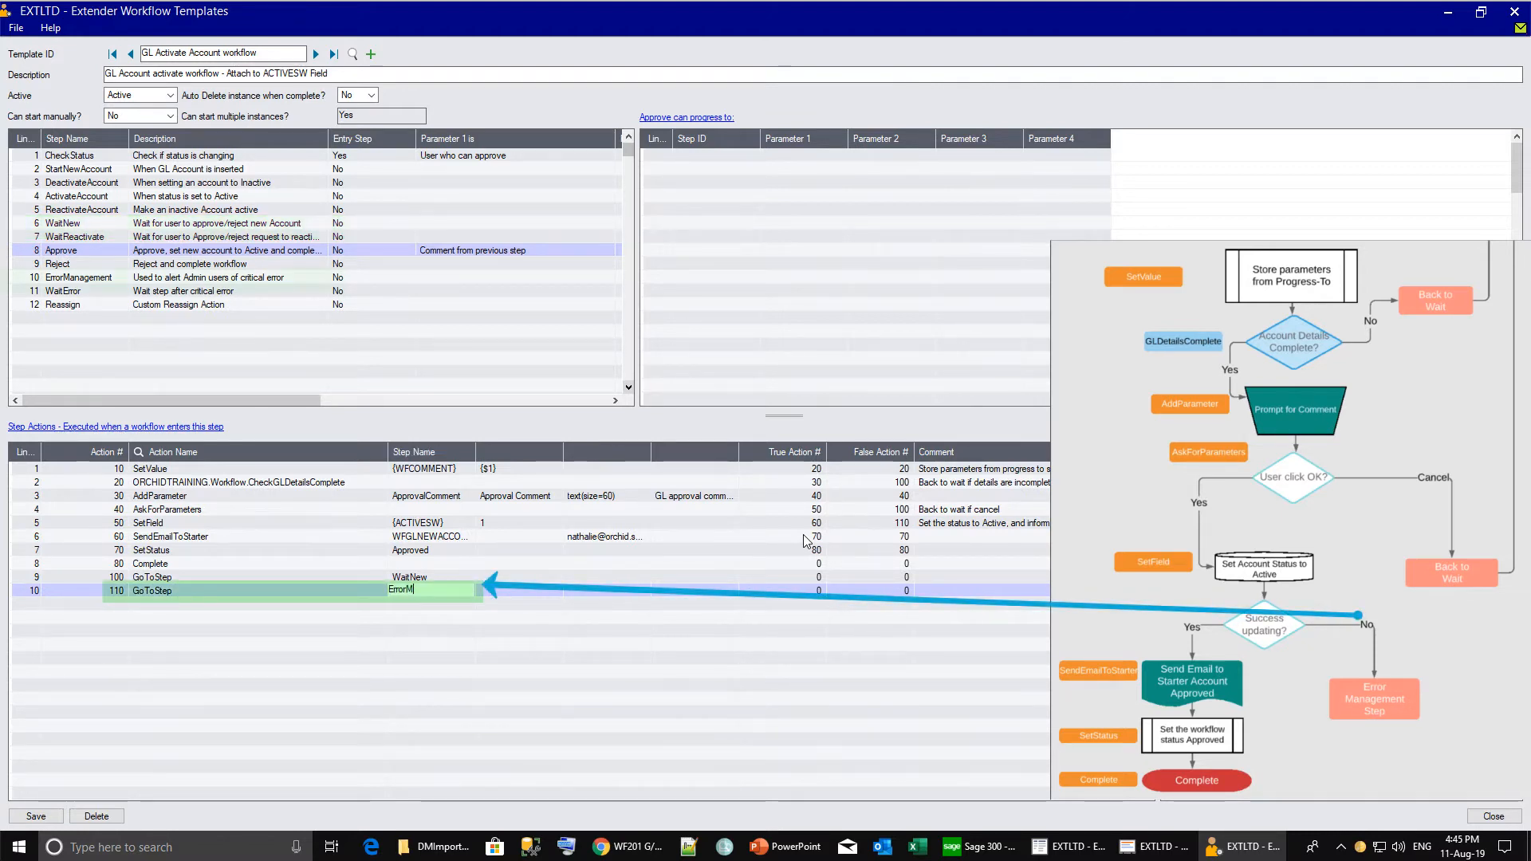
pyautogui.write('anagement')
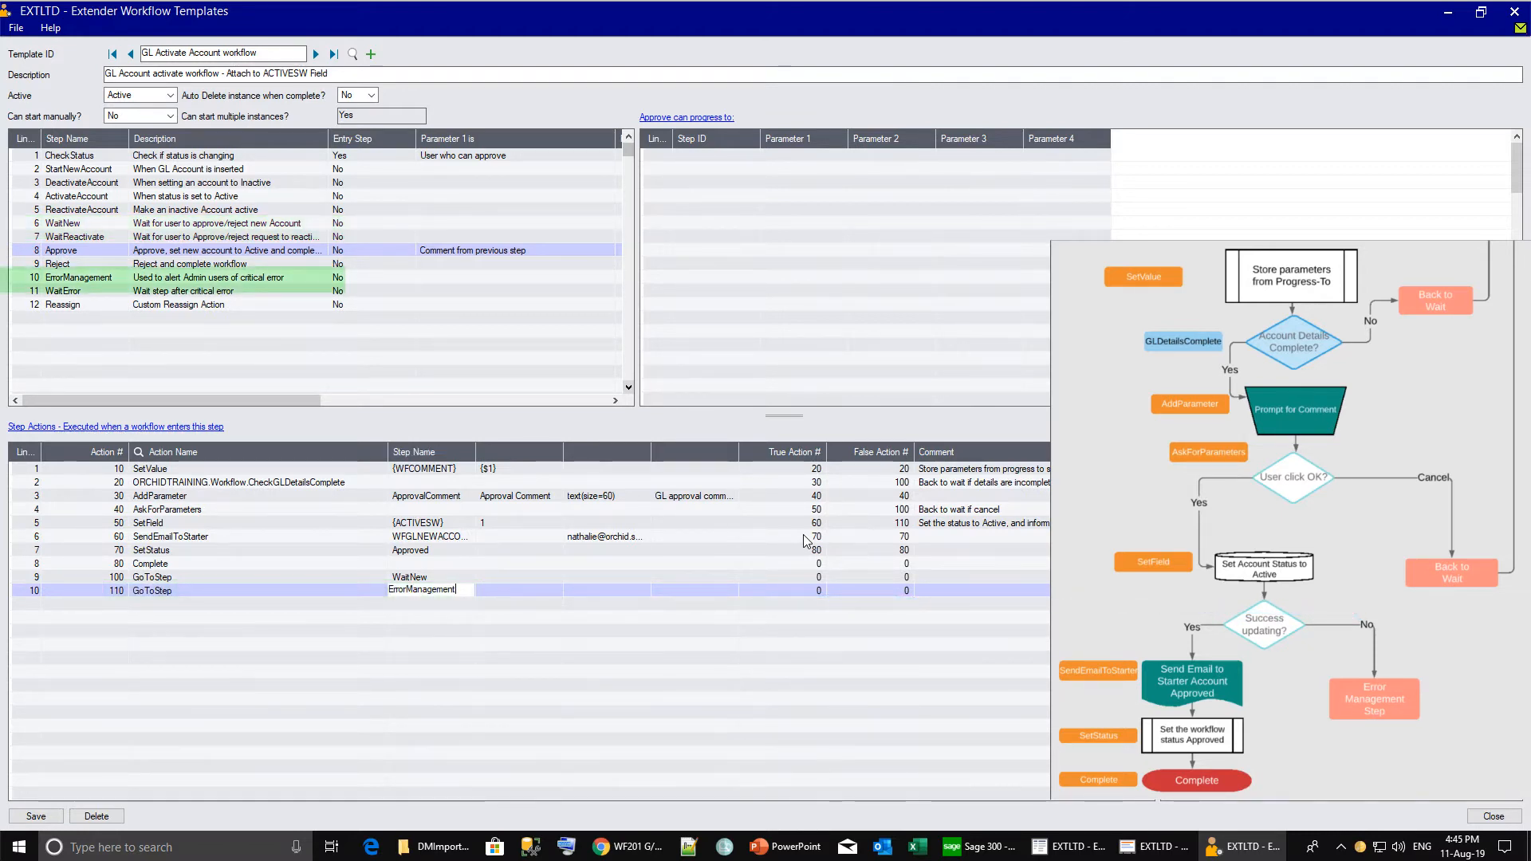
pyautogui.press('Tab')
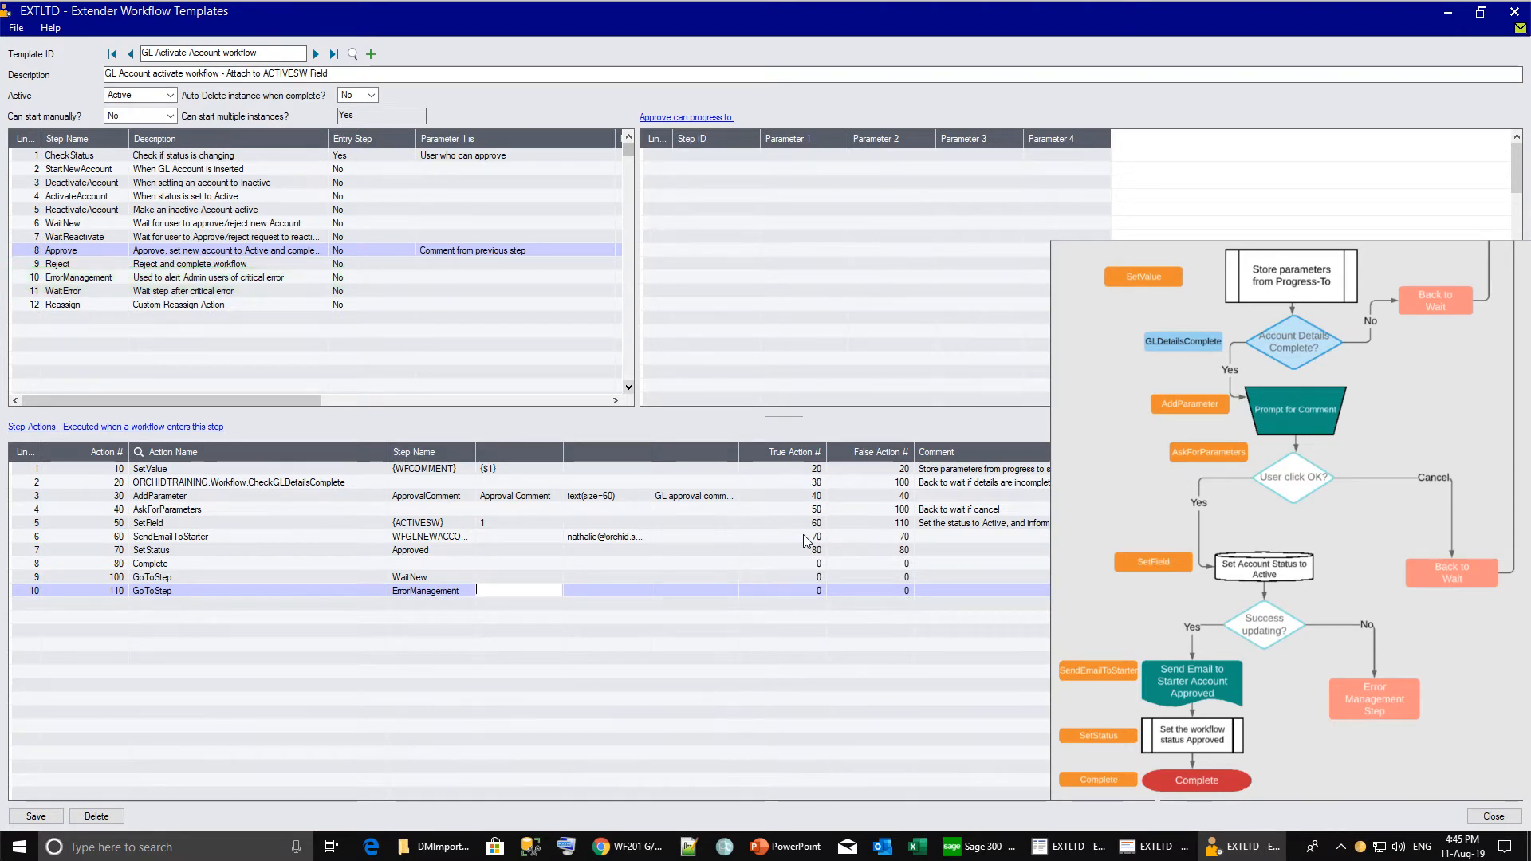
# Save the template and approve account 1000's reactivation, appending '- Useful for new project' to the comment.
pyautogui.click(36, 816)
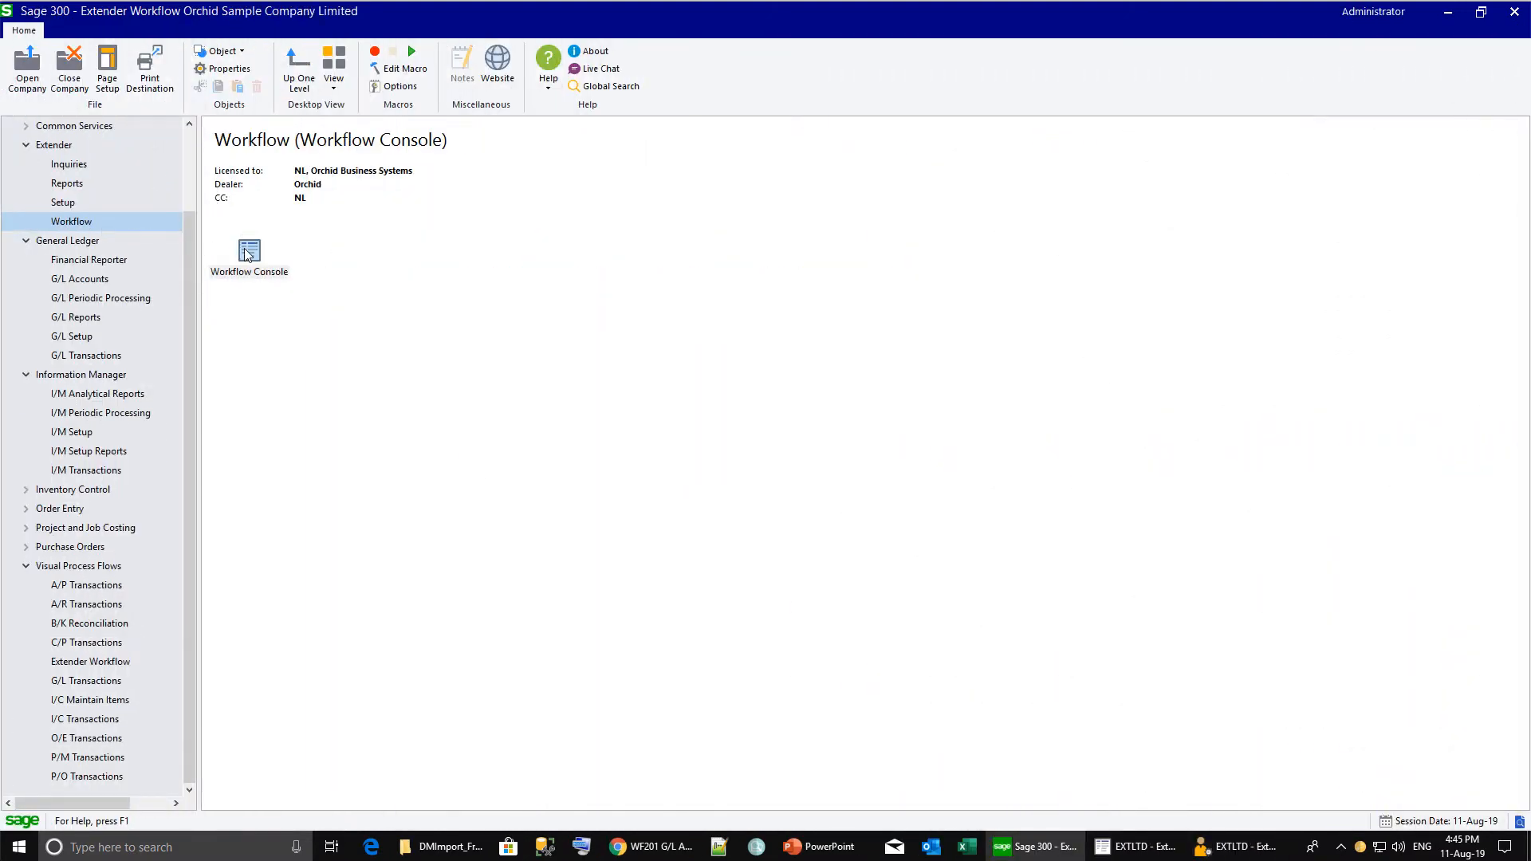
pyautogui.doubleClick(248, 252)
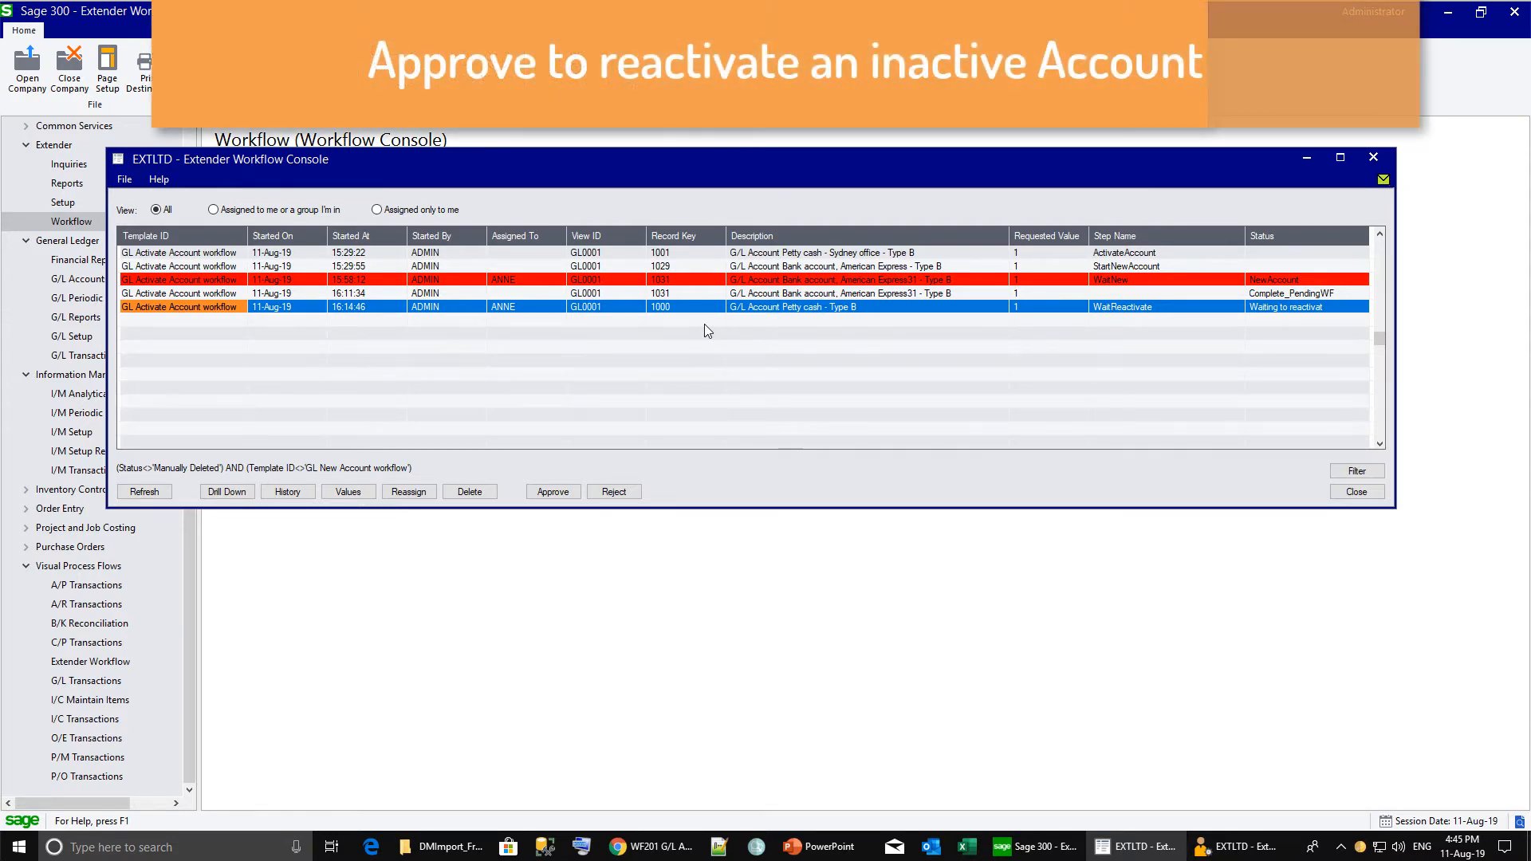
pyautogui.click(553, 492)
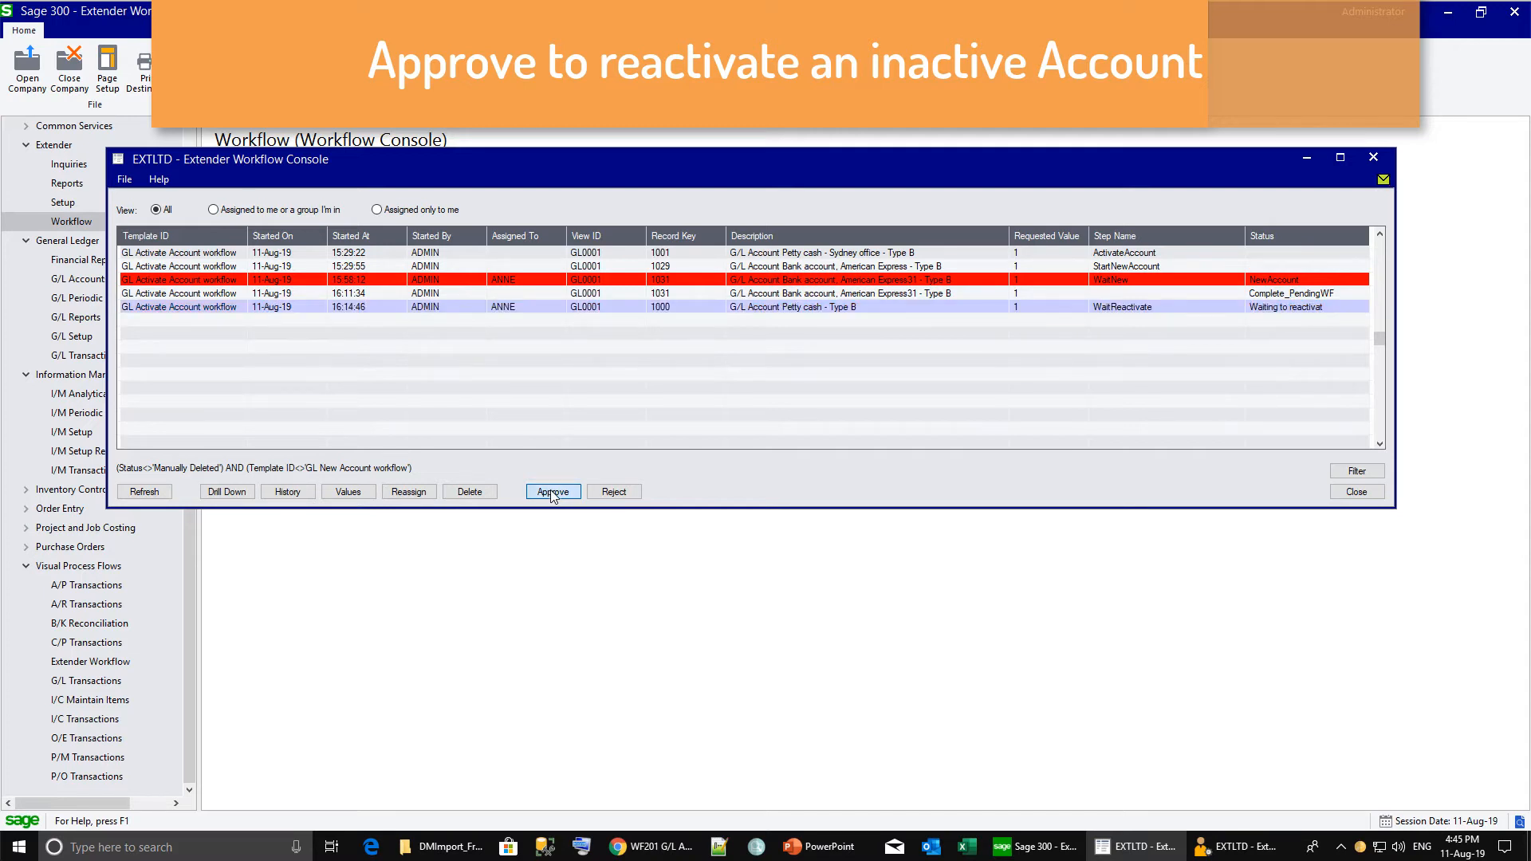
pyautogui.click(554, 492)
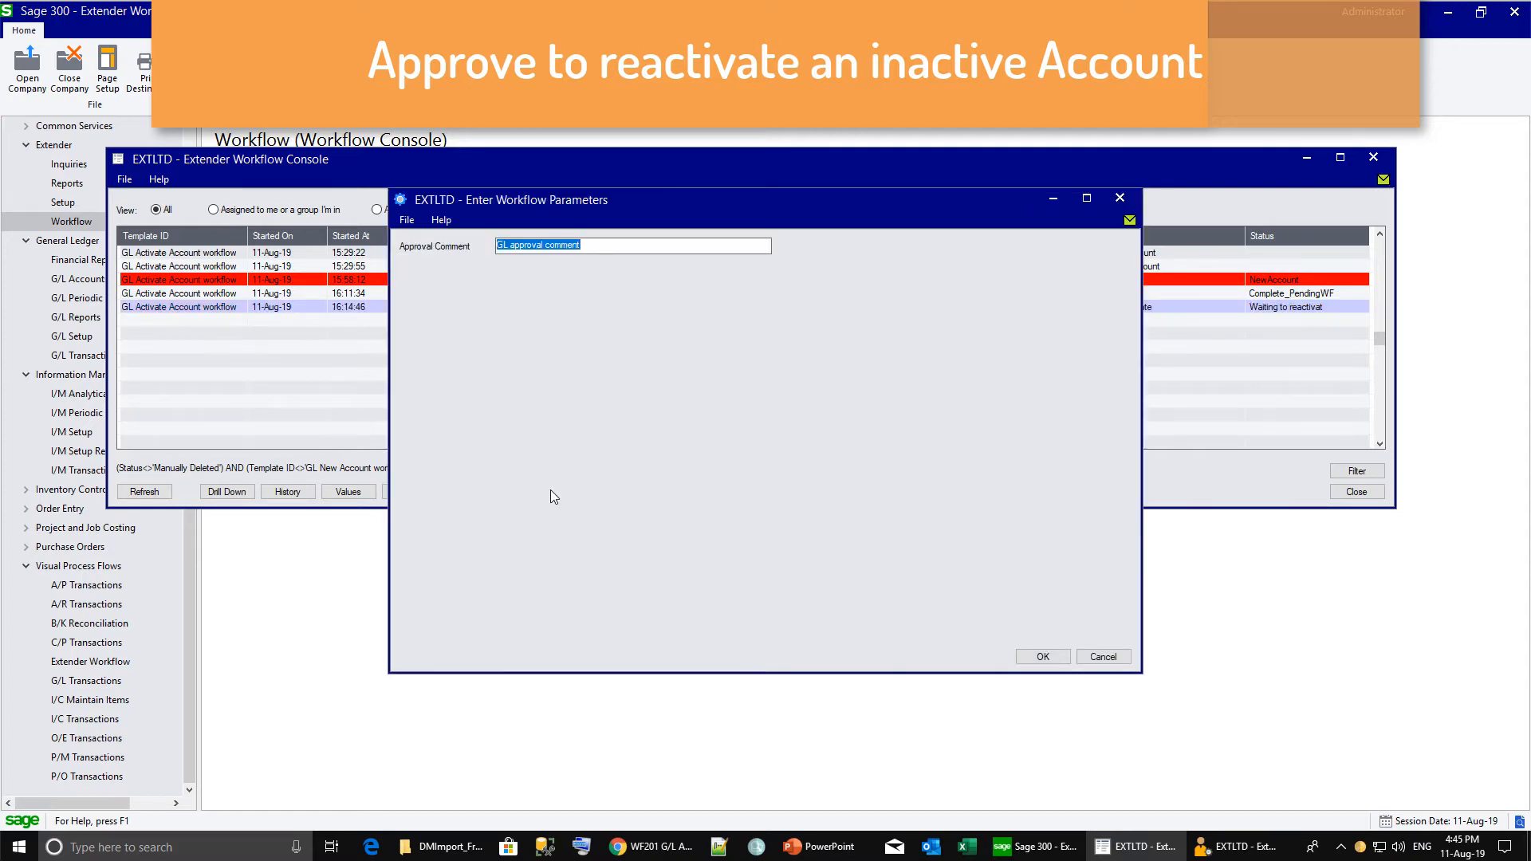
pyautogui.click(600, 241)
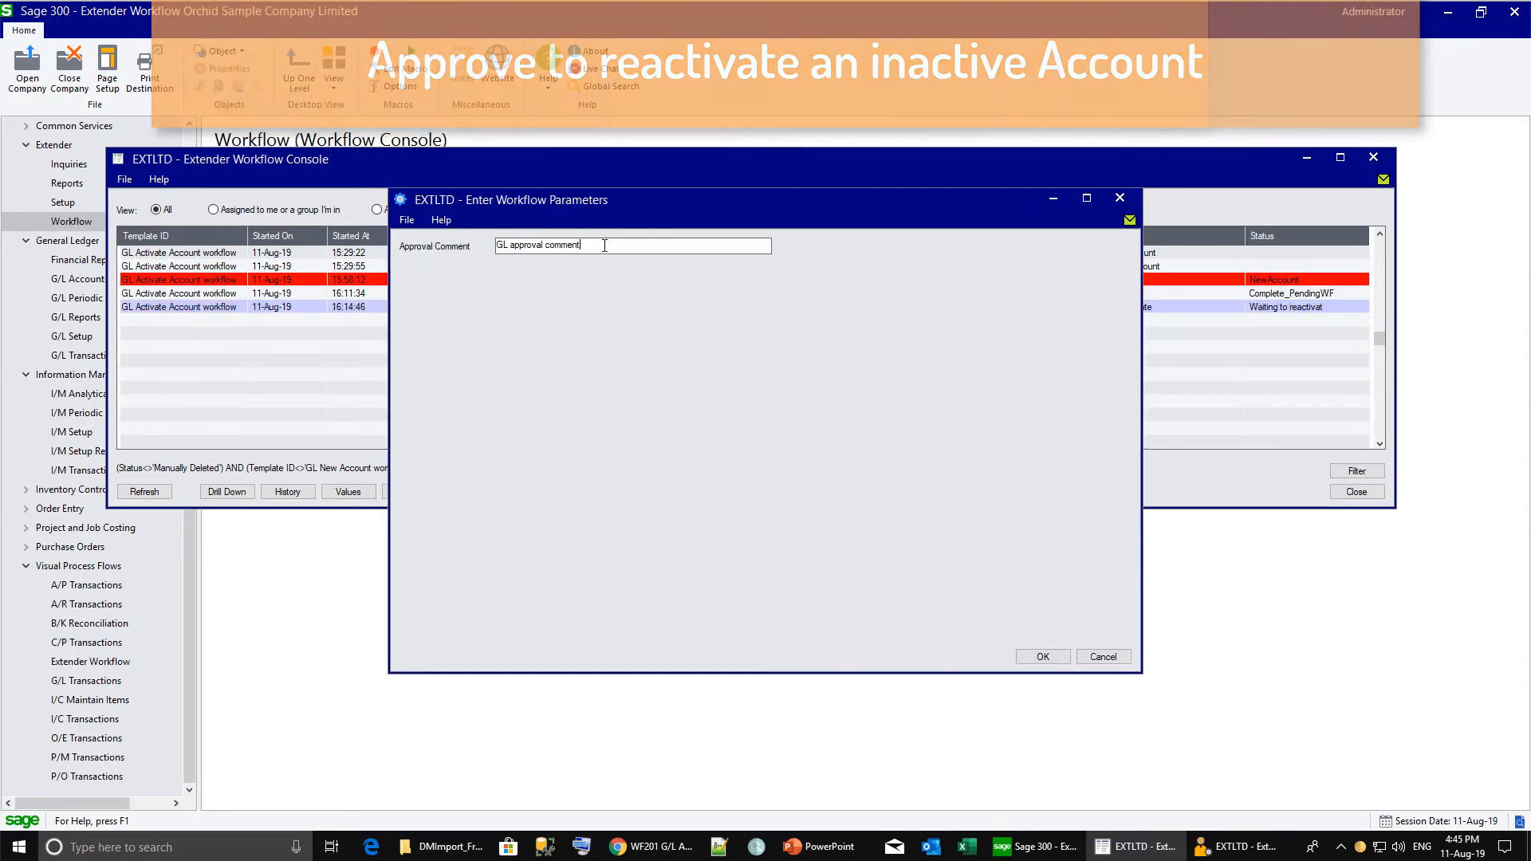
pyautogui.write('- Useful for new proje')
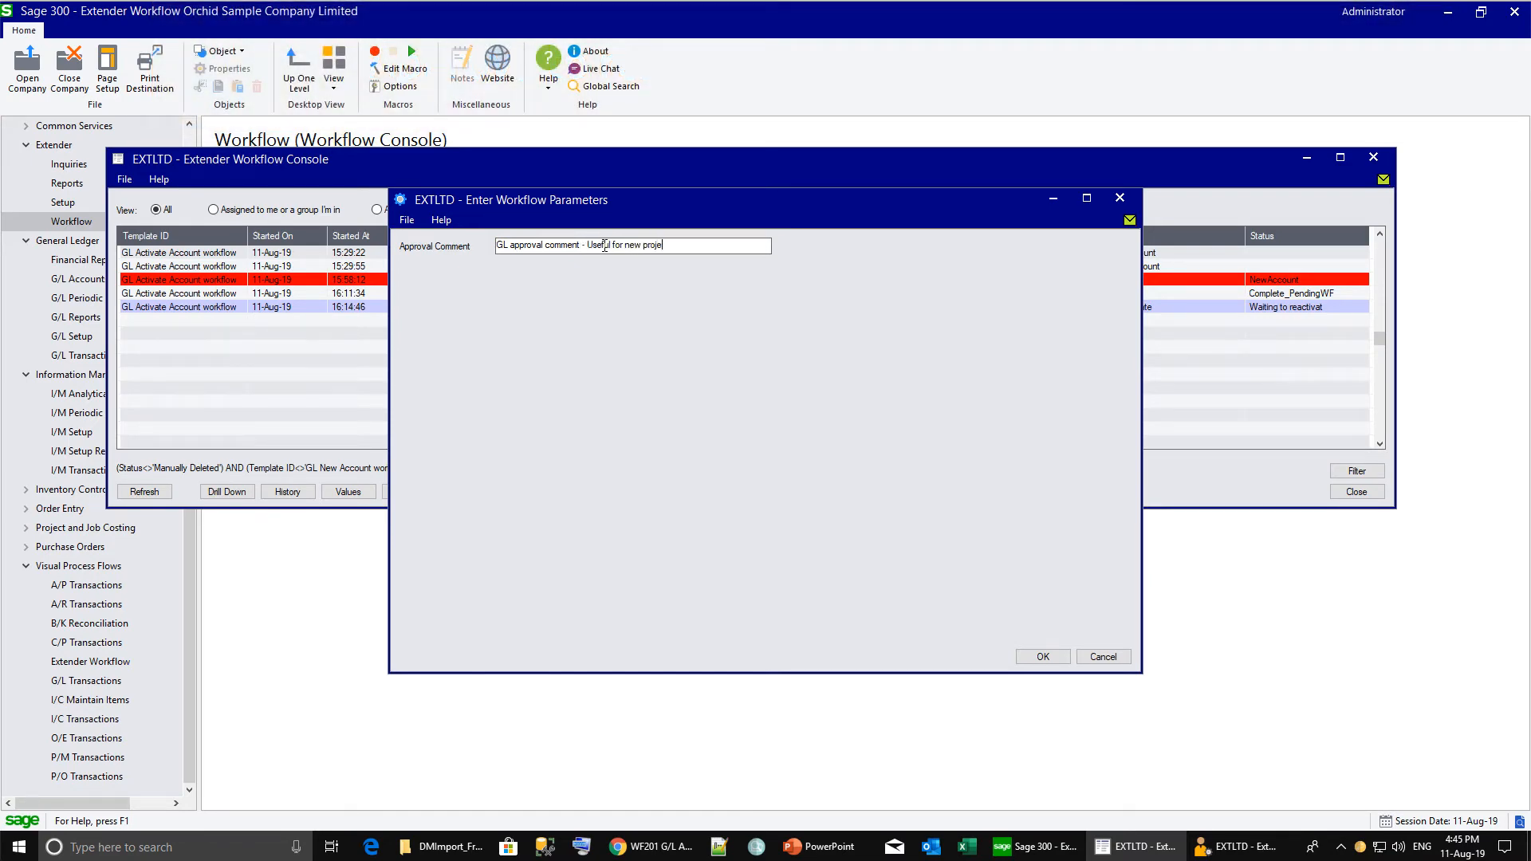
pyautogui.write('ct')
pyautogui.click(1042, 657)
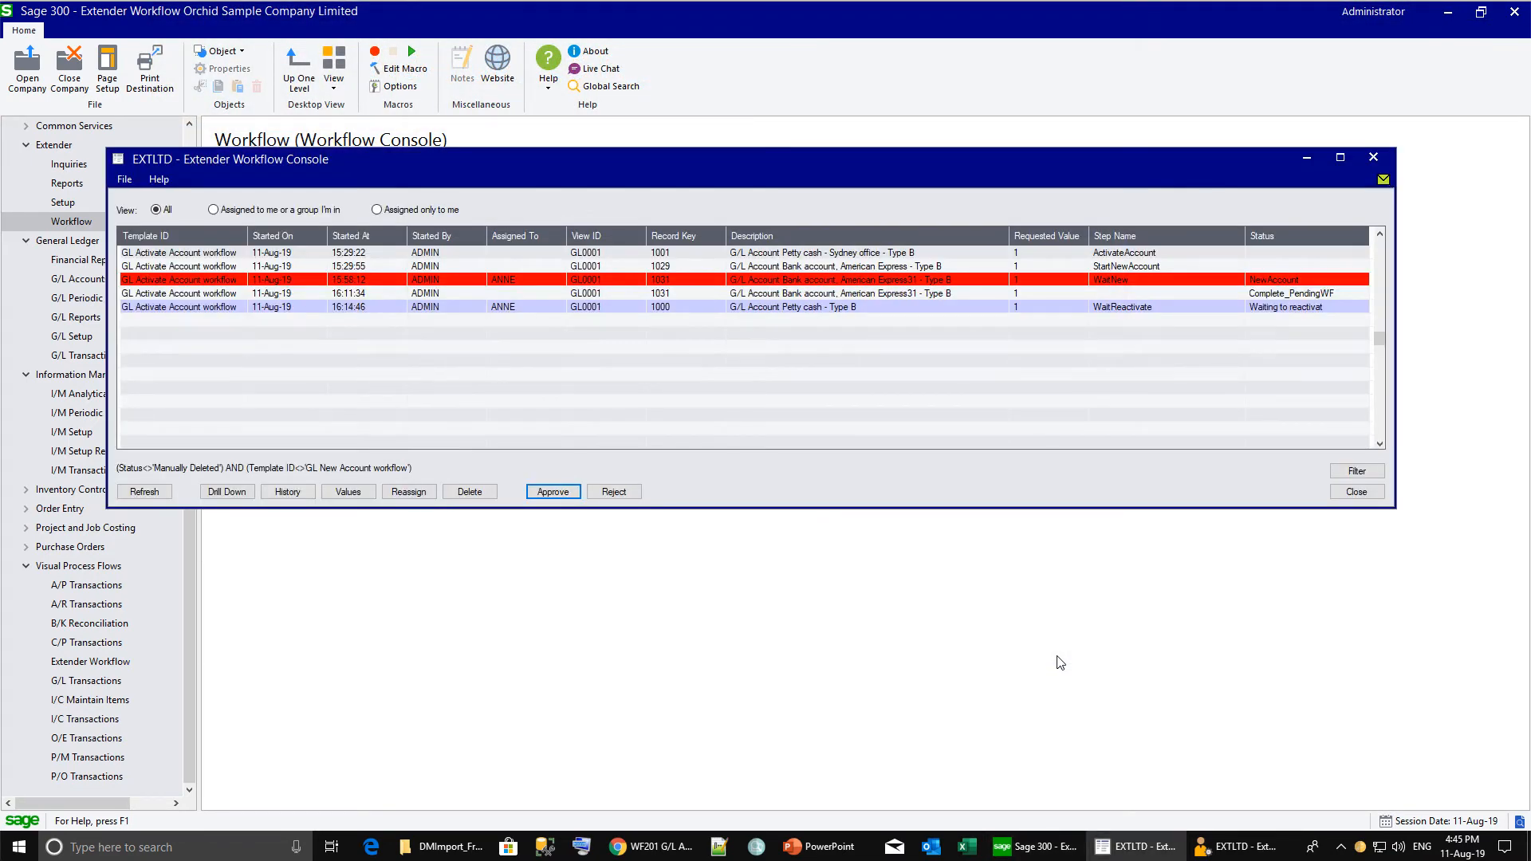
pyautogui.click(859, 309)
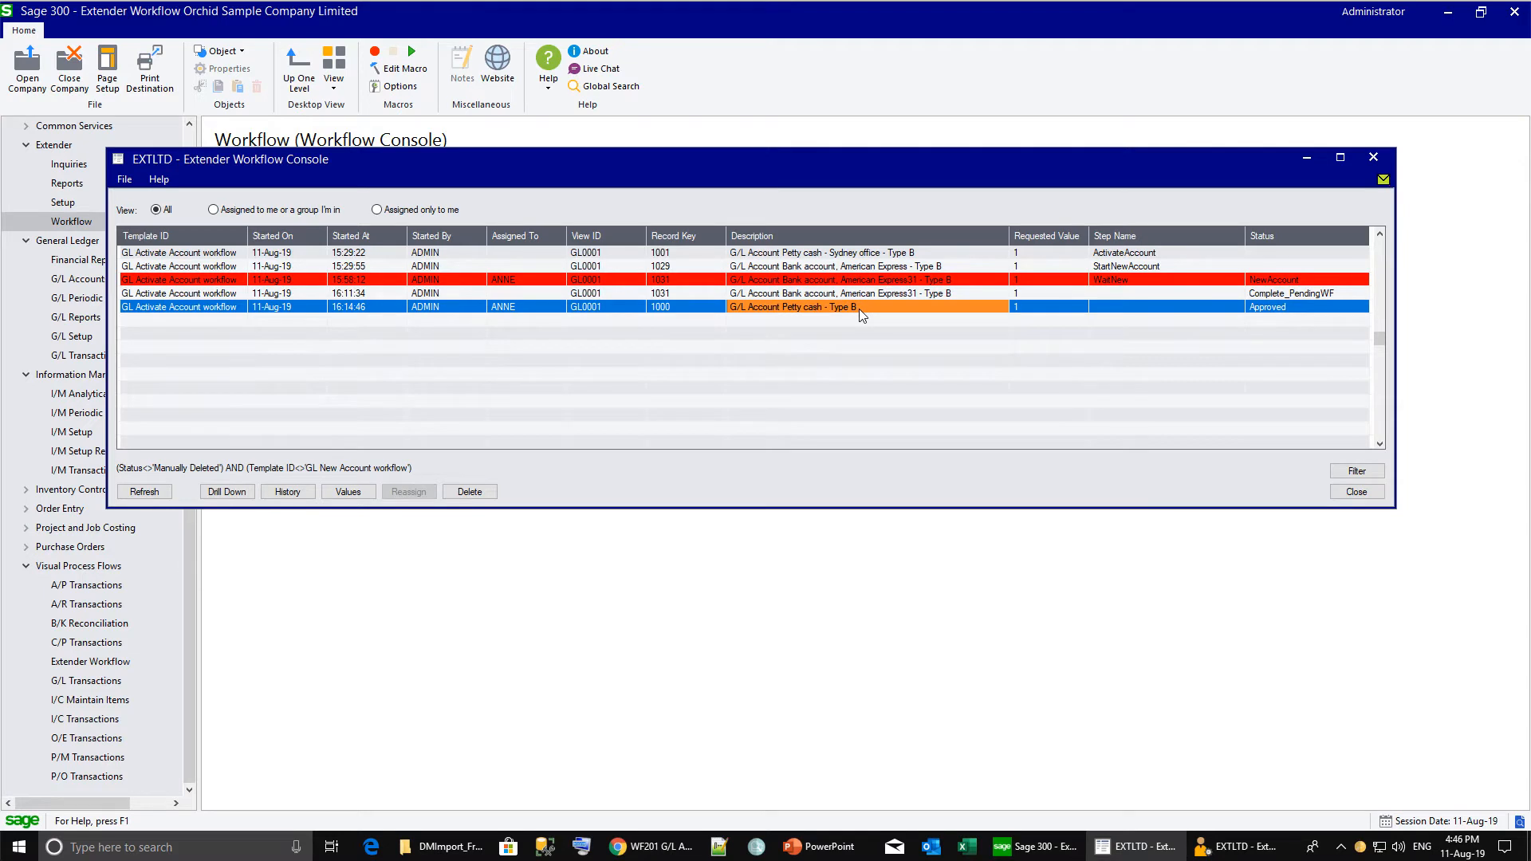
pyautogui.click(285, 492)
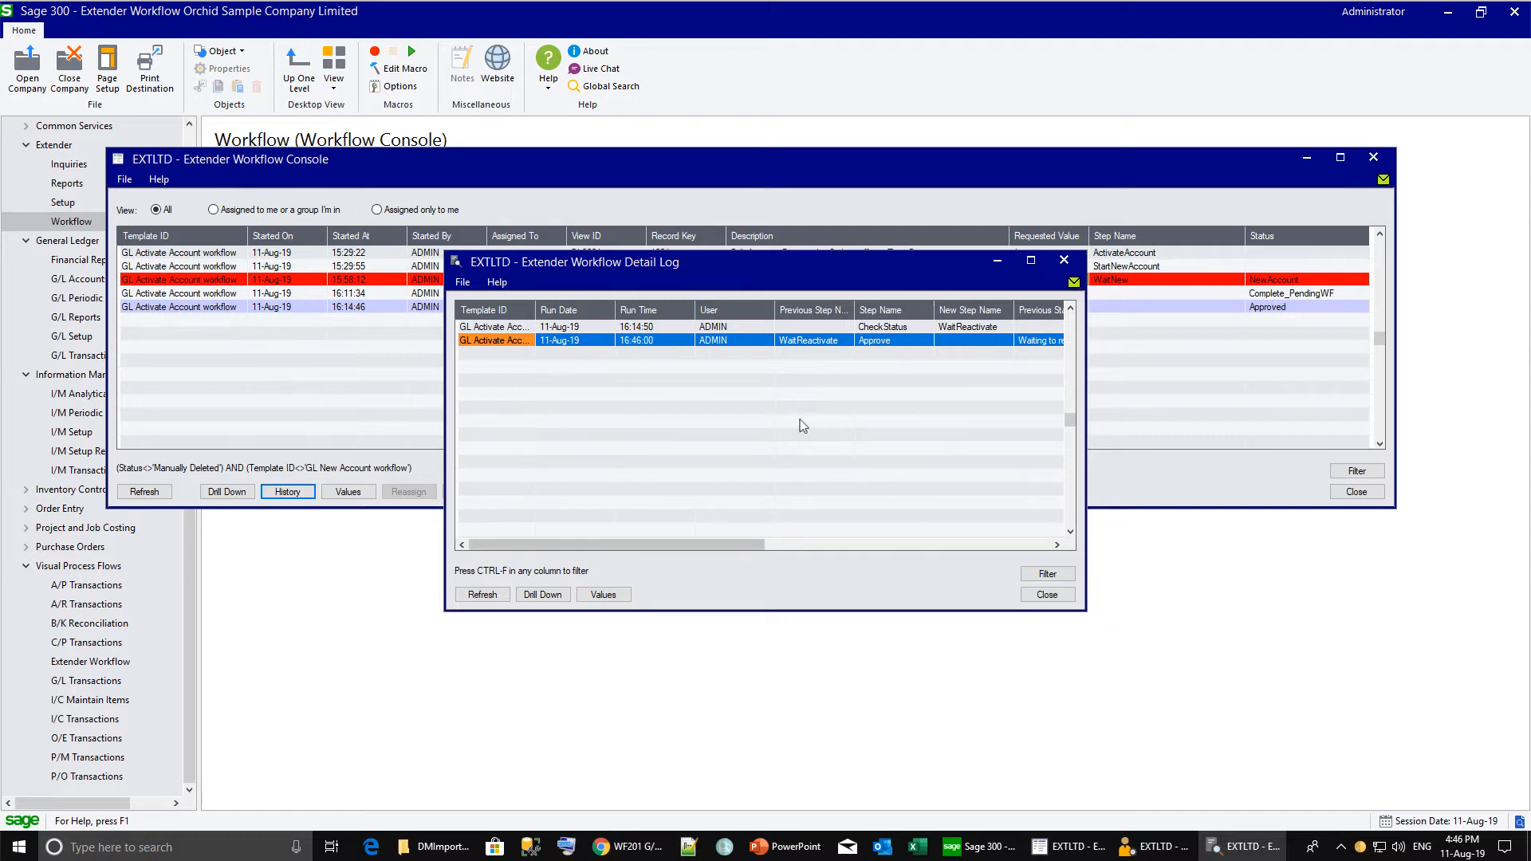
# Show the Approve run's stored values, widening the Value and Name columns to read the full comment.
pyautogui.click(610, 594)
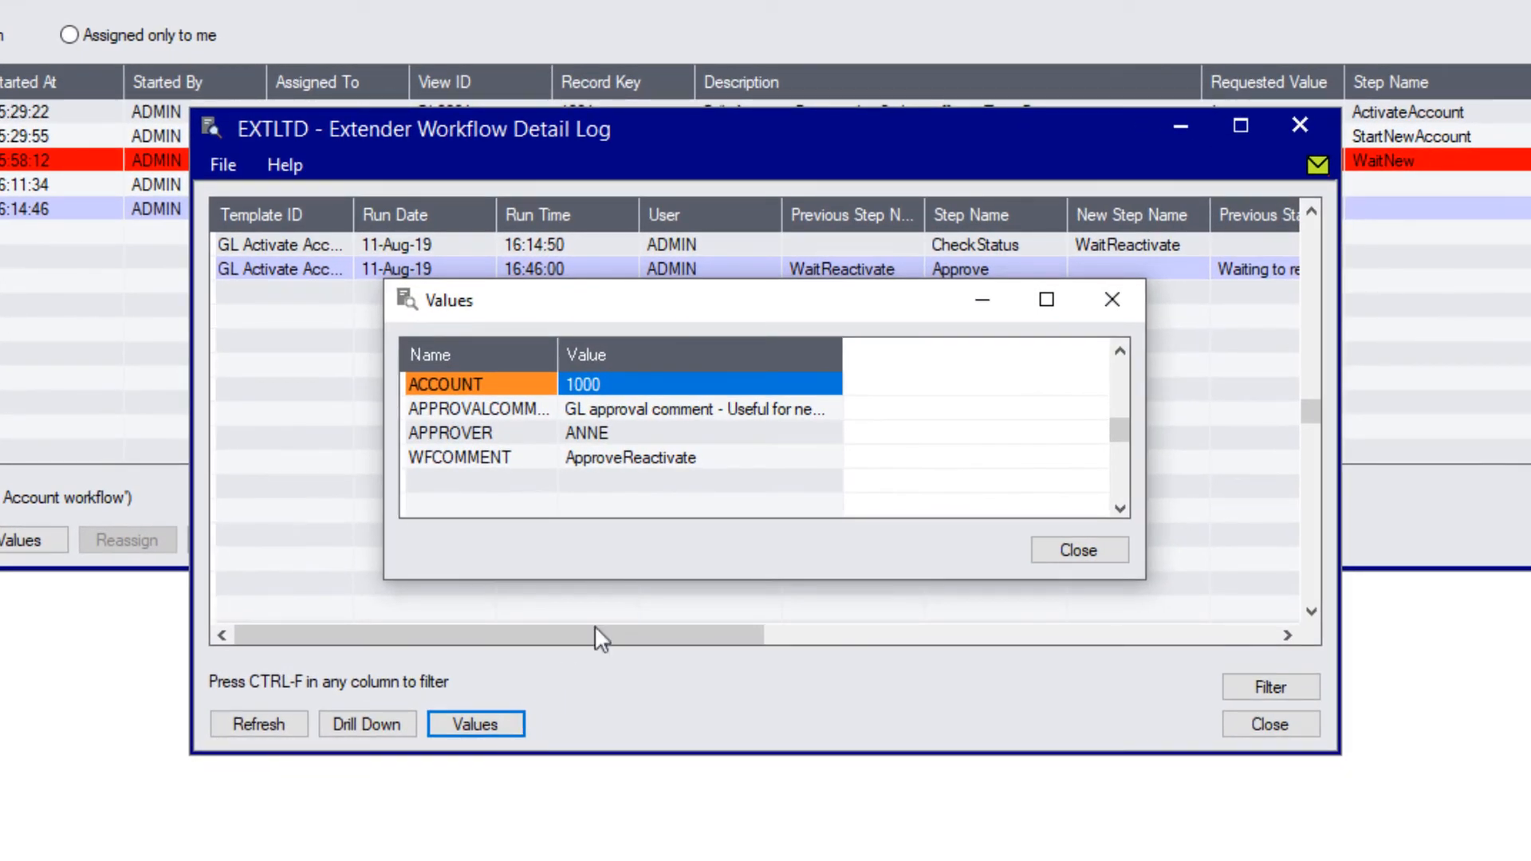
pyautogui.moveTo(842, 356); pyautogui.dragTo(1060, 362)
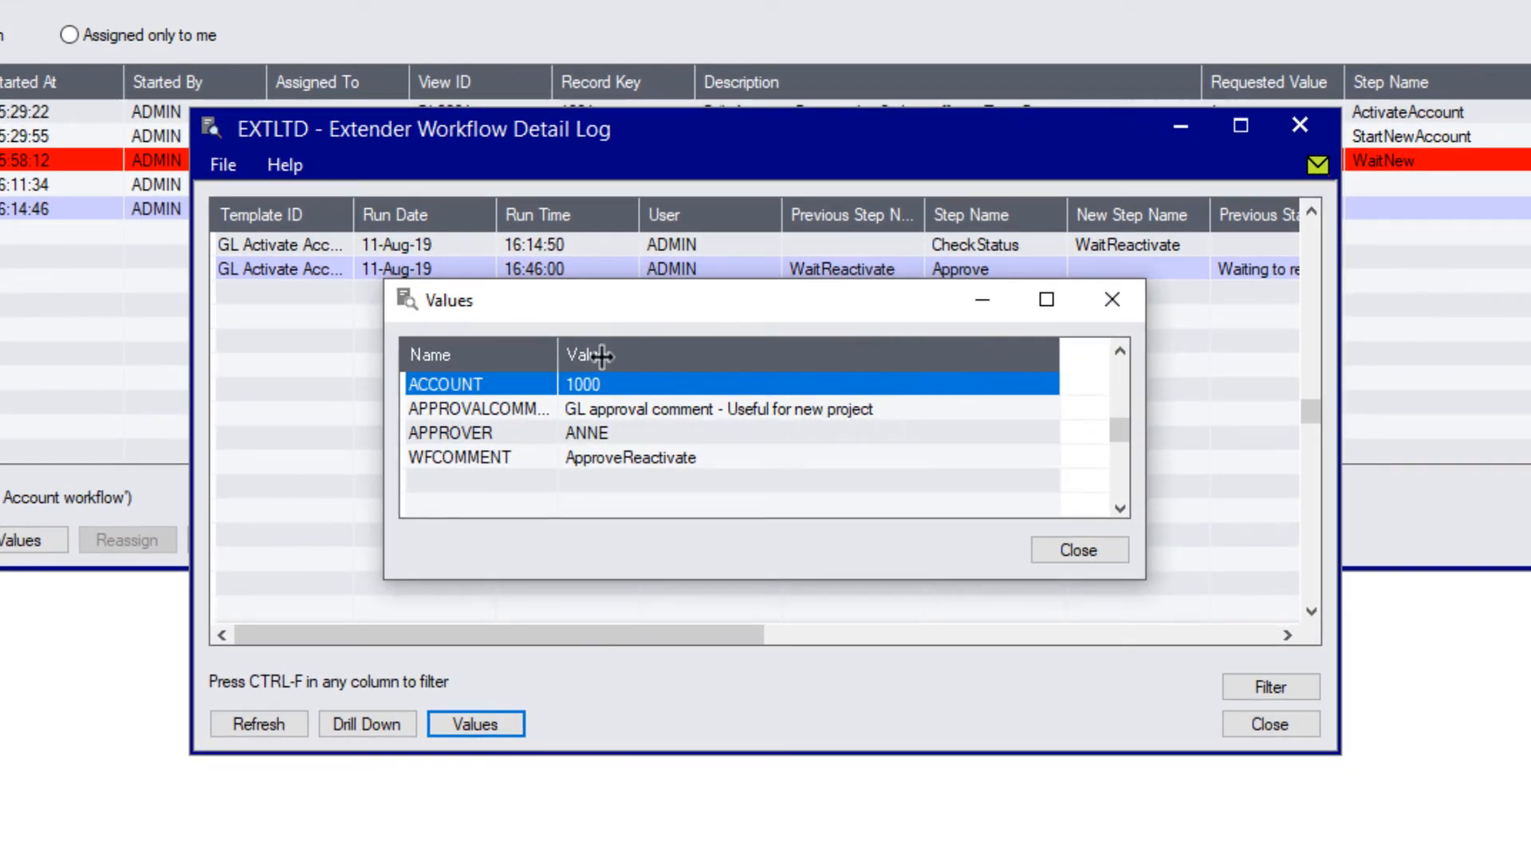
pyautogui.moveTo(602, 356); pyautogui.dragTo(694, 355)
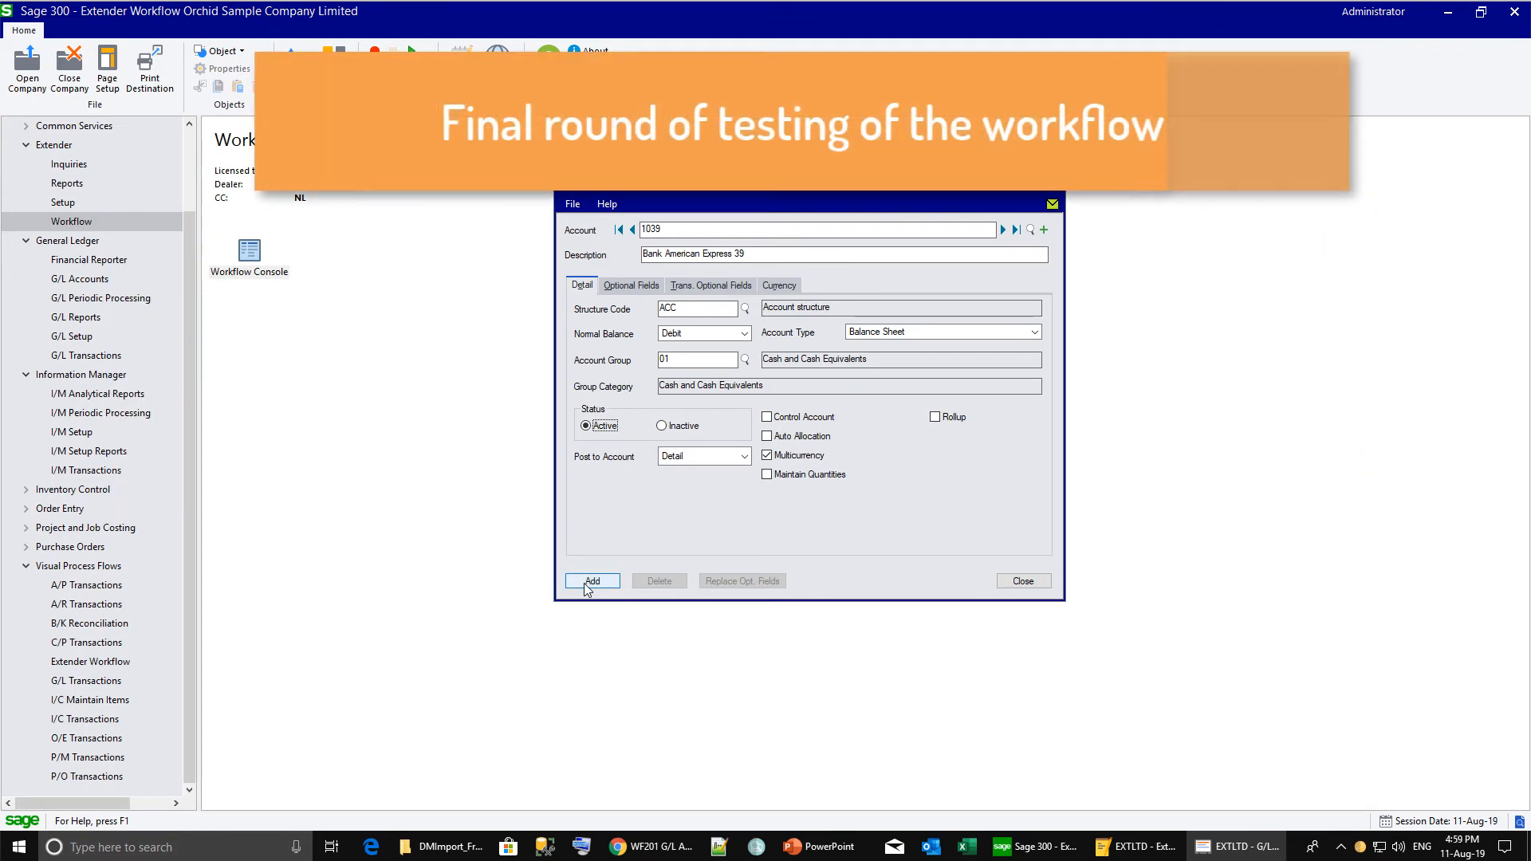
# Add and save test account 1039, dismissing the inactive-until-approved message, then reopen the Workflow Console.
pyautogui.click(588, 585)
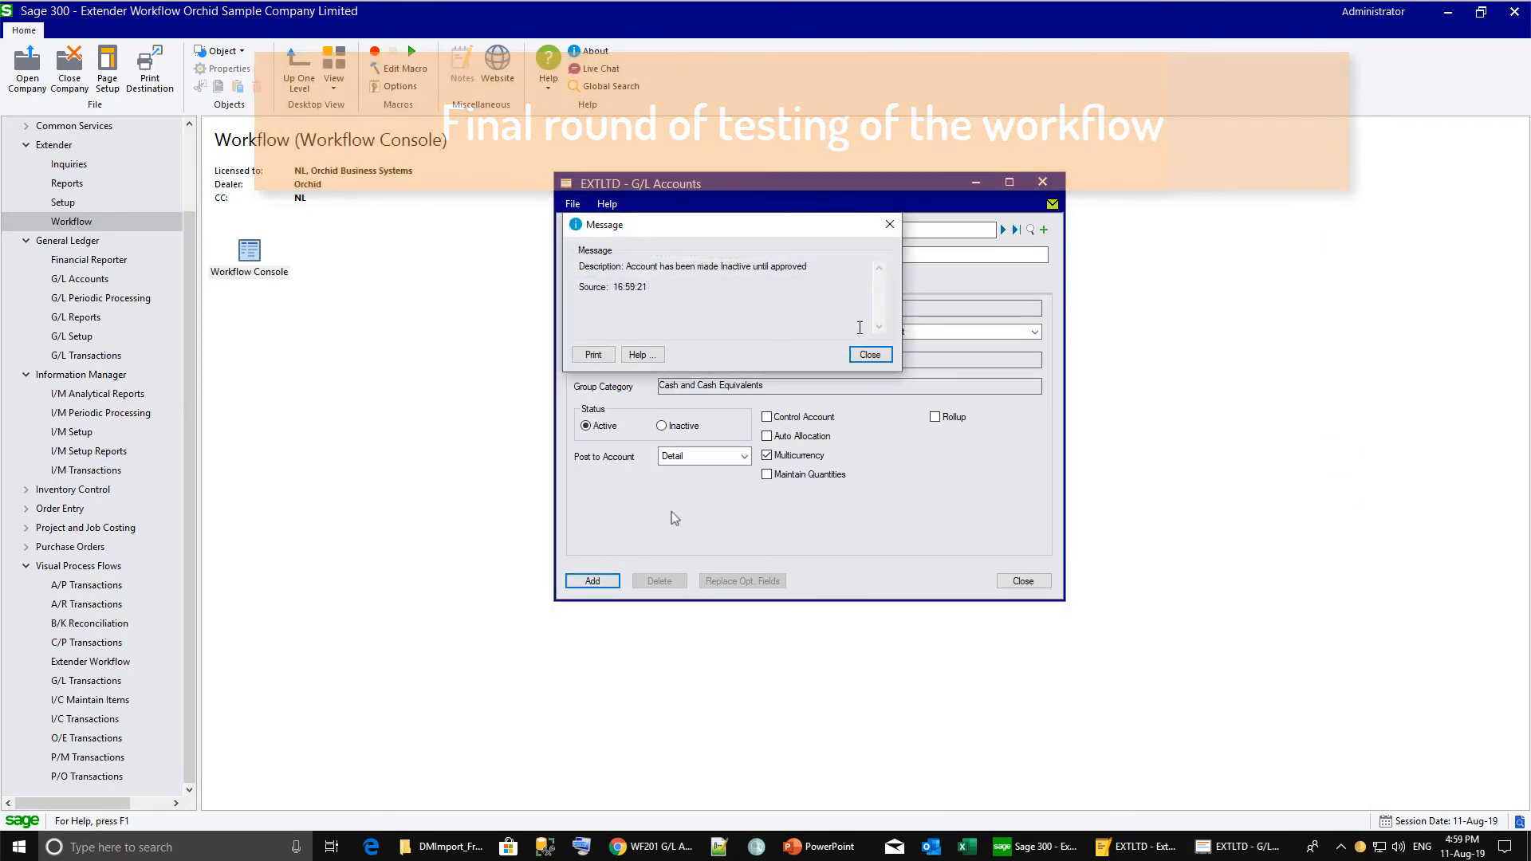
pyautogui.click(870, 355)
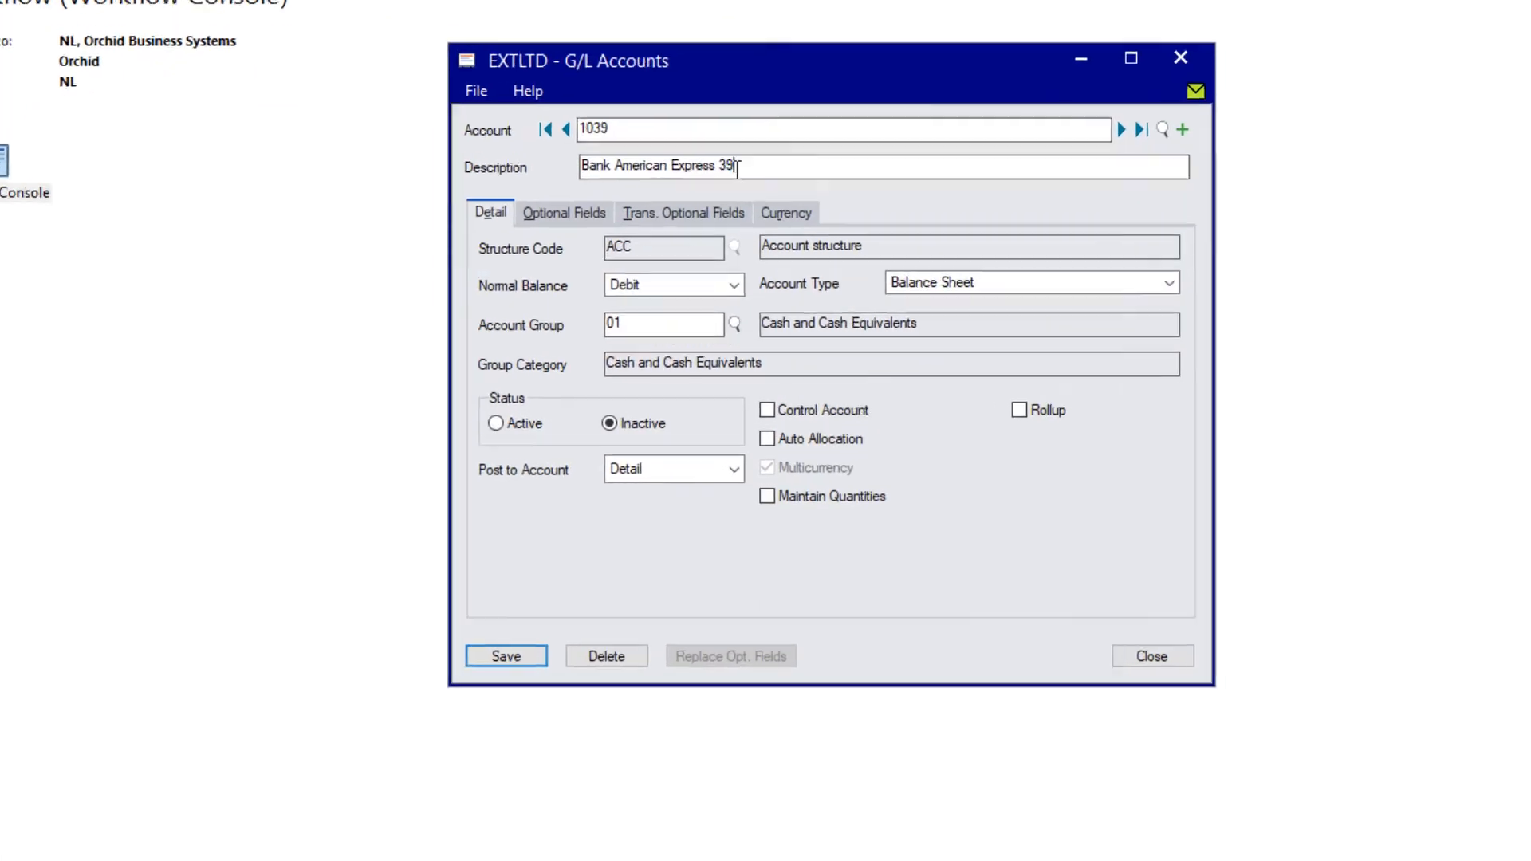
pyautogui.click(477, 667)
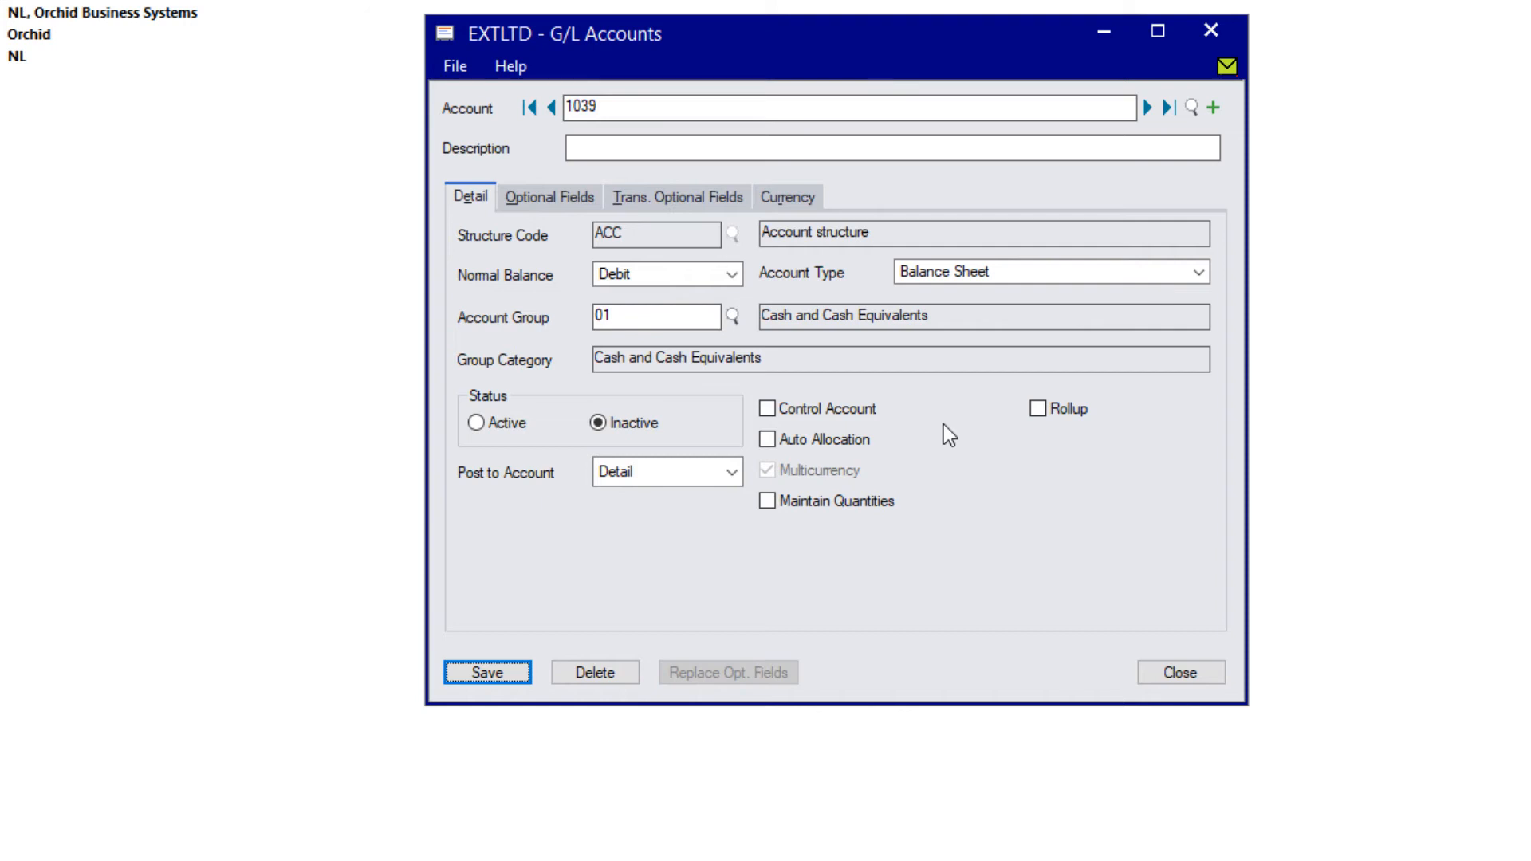
pyautogui.click(1213, 31)
pyautogui.press('Return')
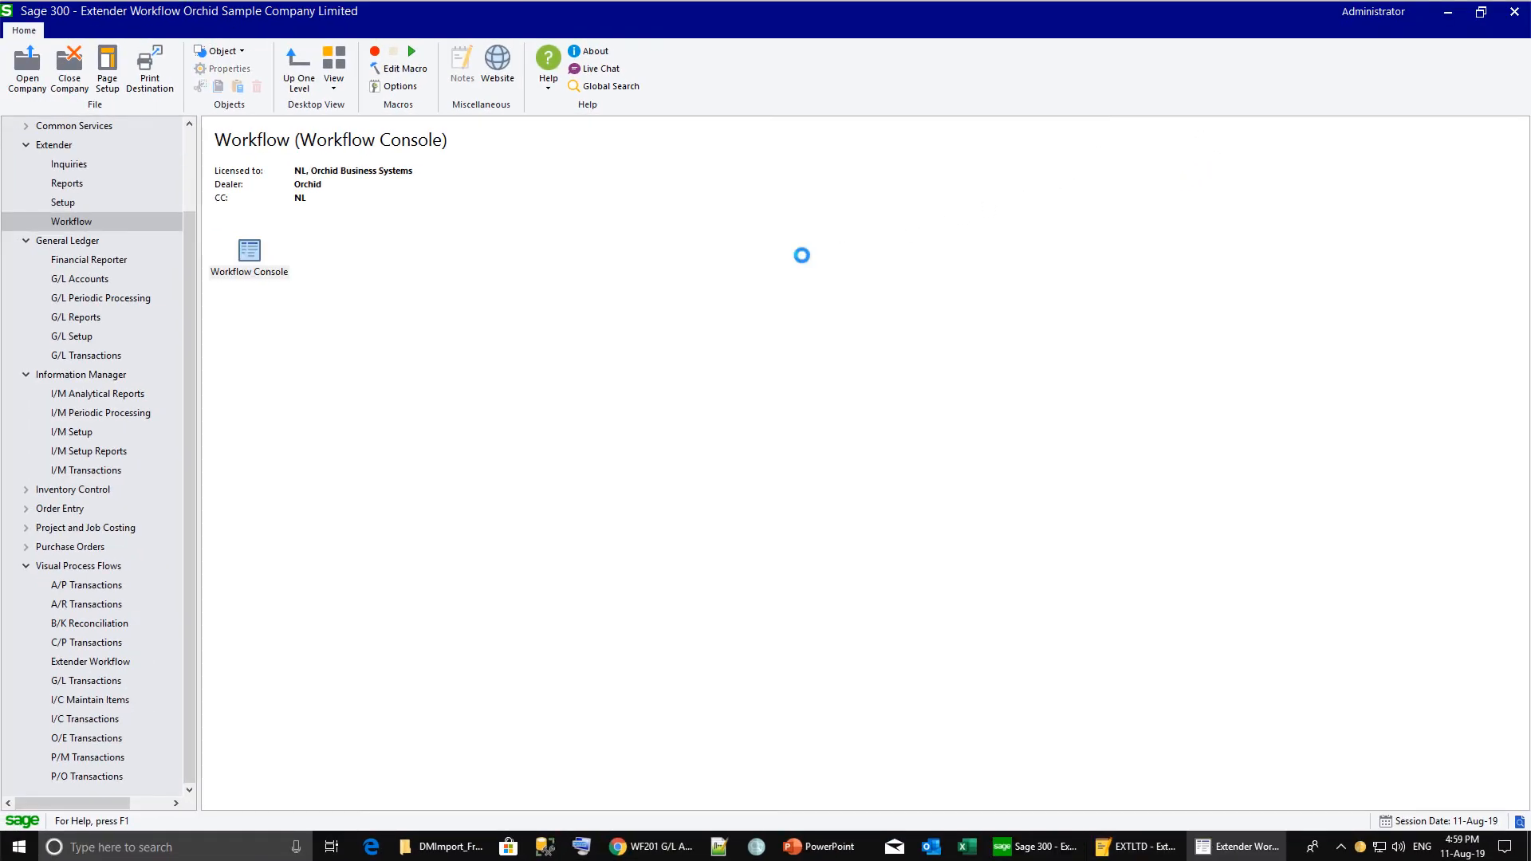
# Try approving account 1039's workflow, dismiss the Incomplete GL Details error, and drill down to its G/L account.
pyautogui.click(288, 414)
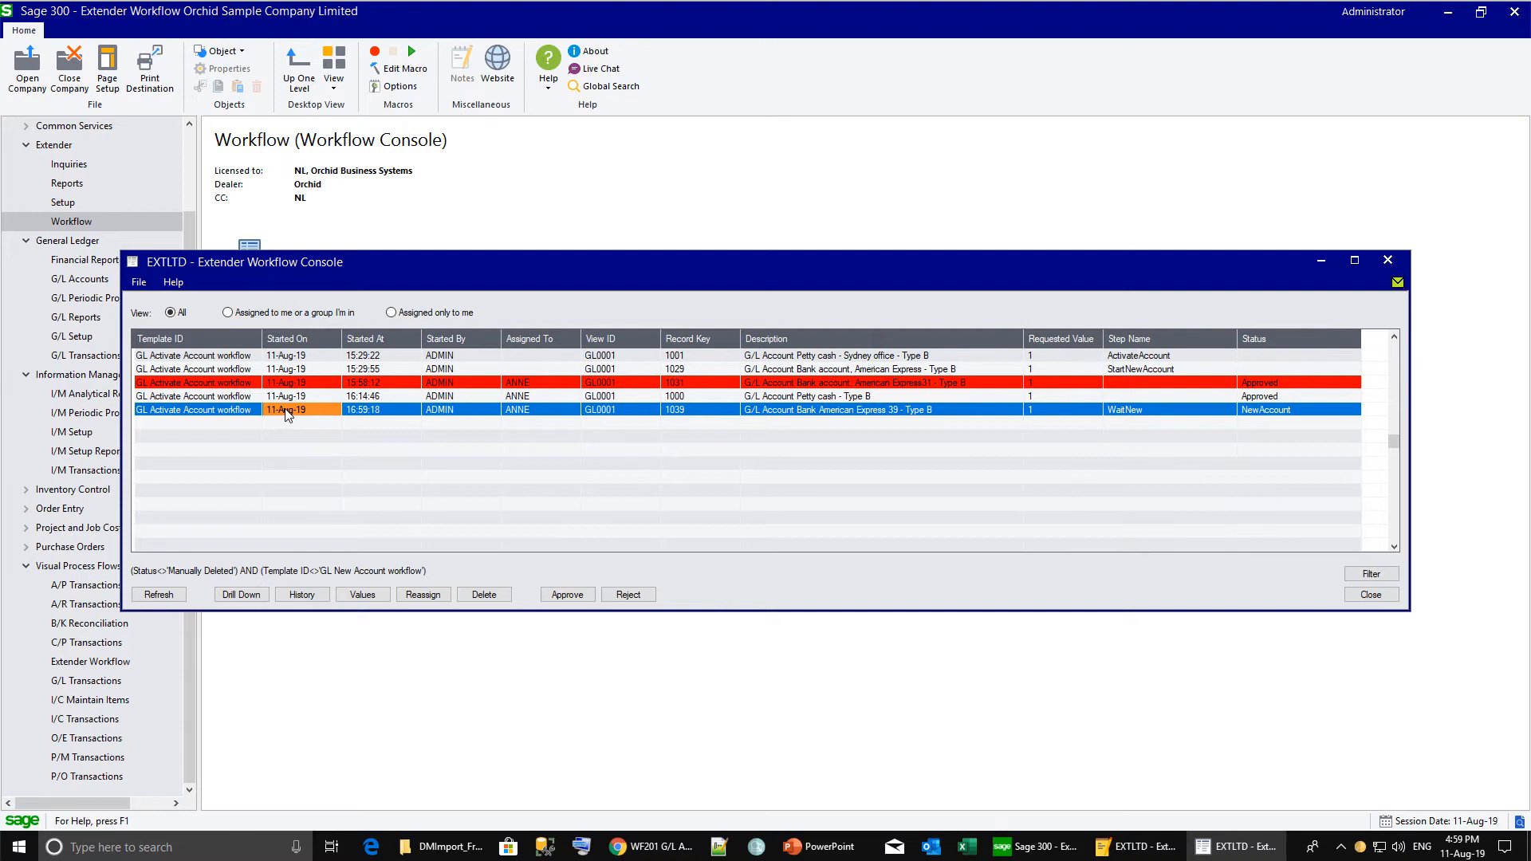
pyautogui.click(561, 597)
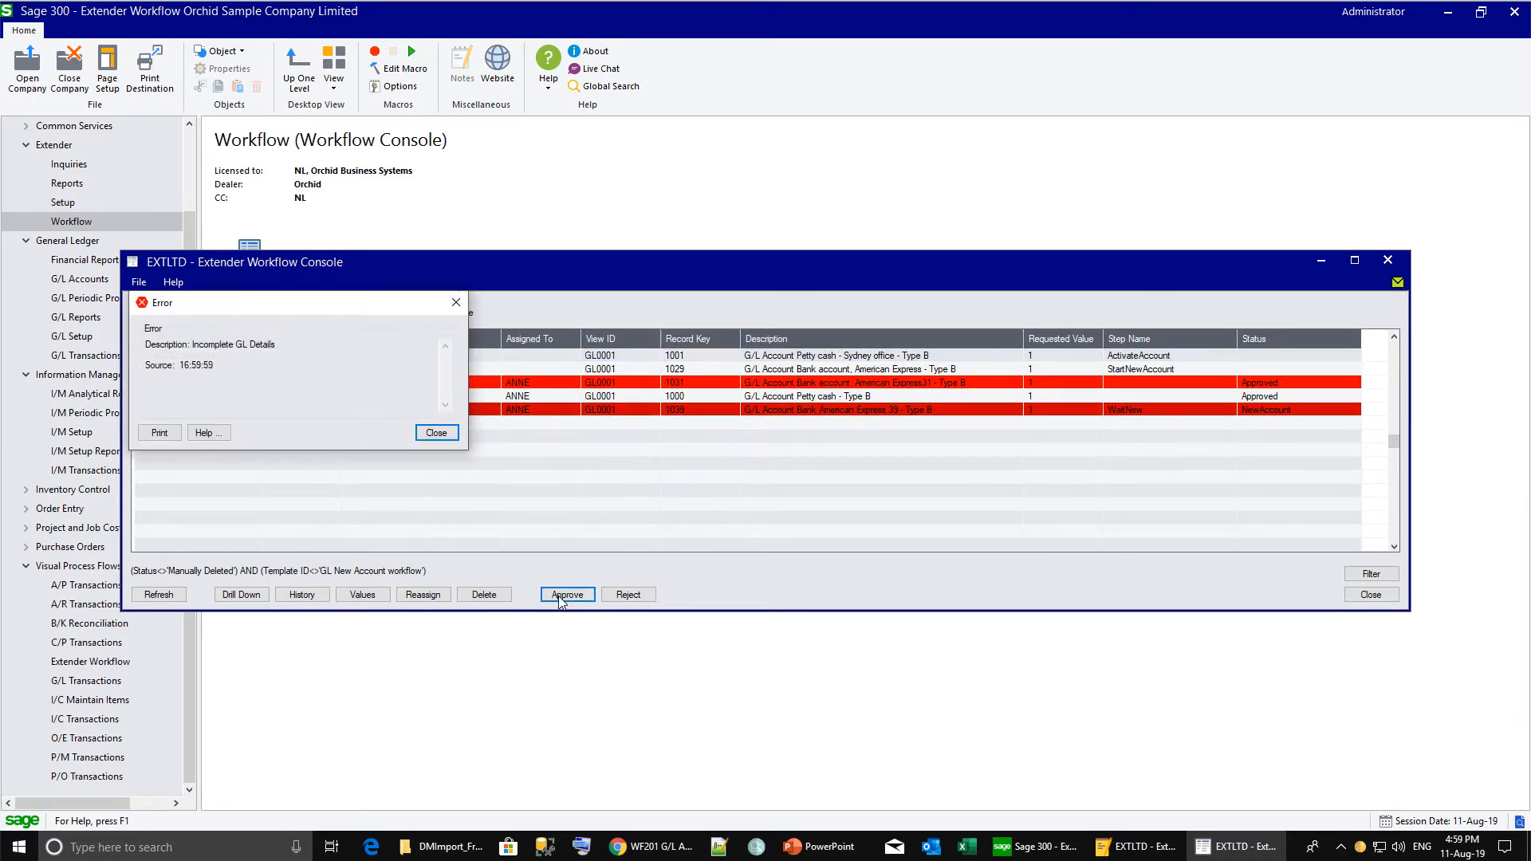
pyautogui.click(435, 433)
pyautogui.click(262, 600)
pyautogui.click(271, 613)
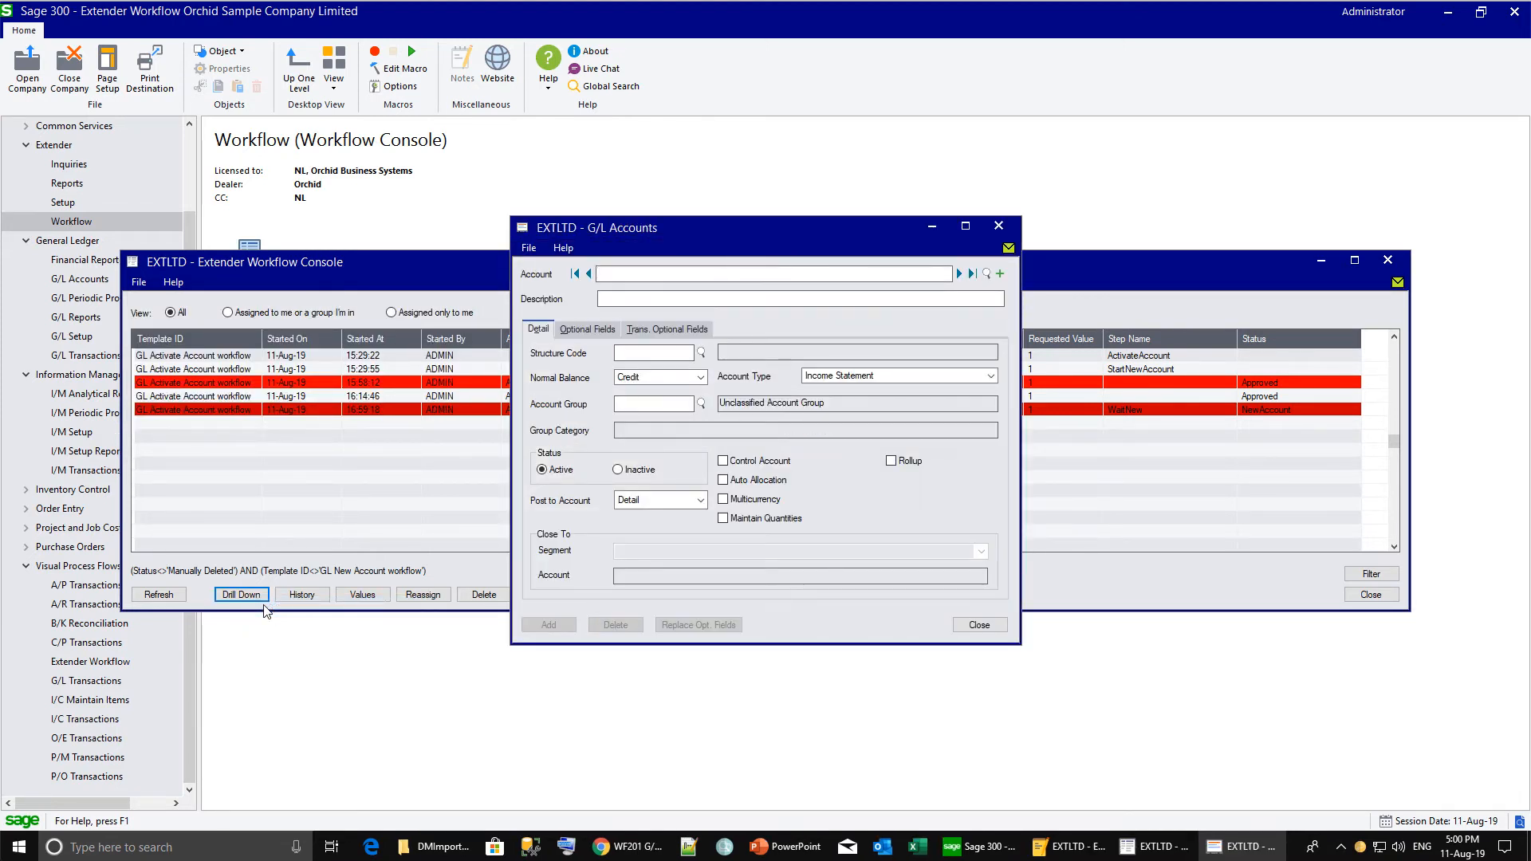
# Set account 1039's description to 'Bank Amex 39', save it, and re-approve the workflow.
pyautogui.write('Bank ')
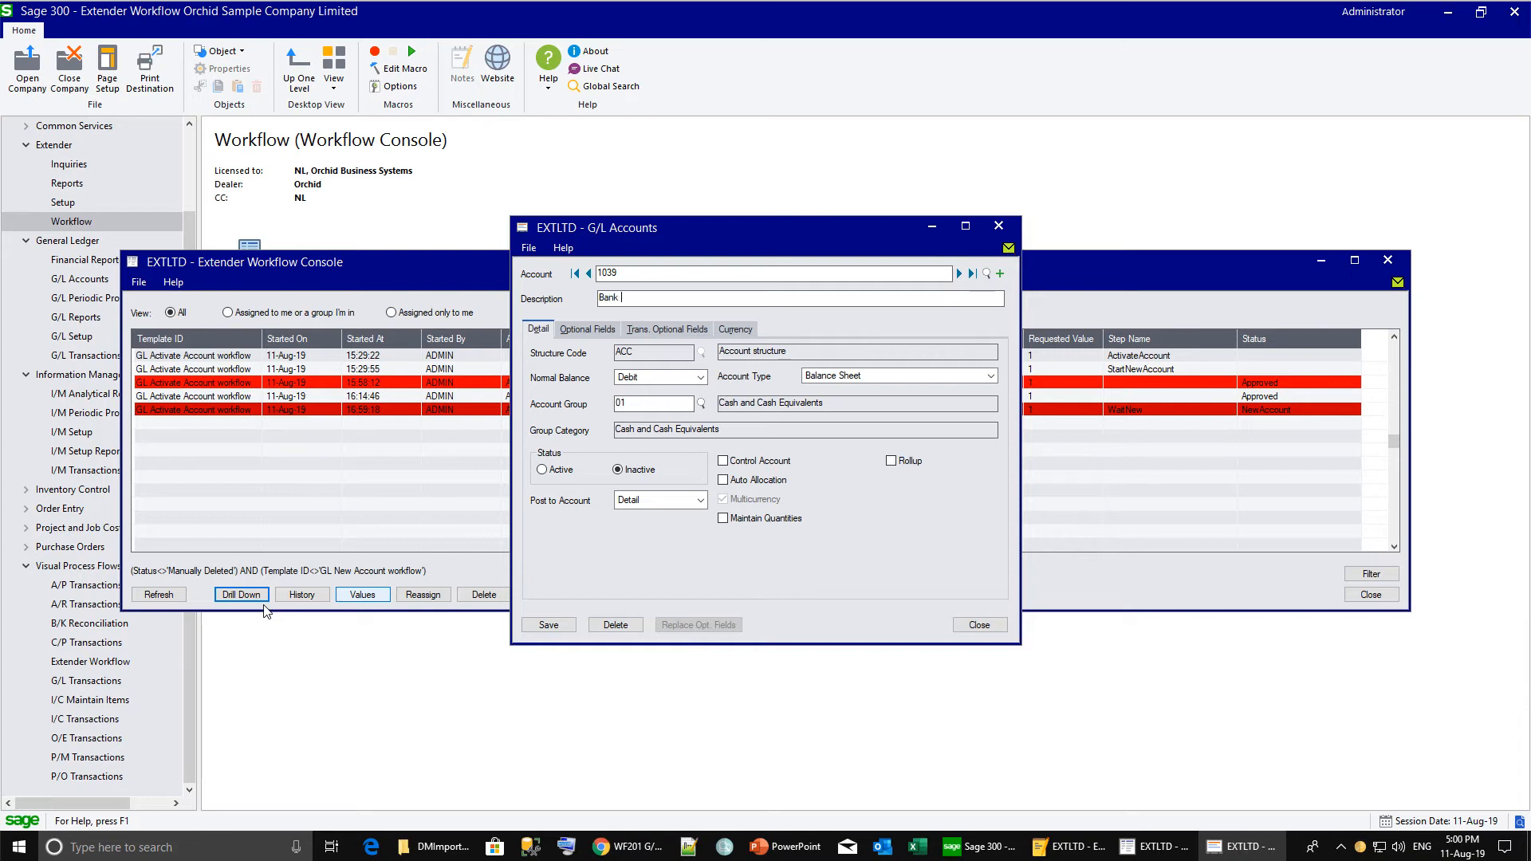
pyautogui.write('Amex 39')
pyautogui.press('Tab')
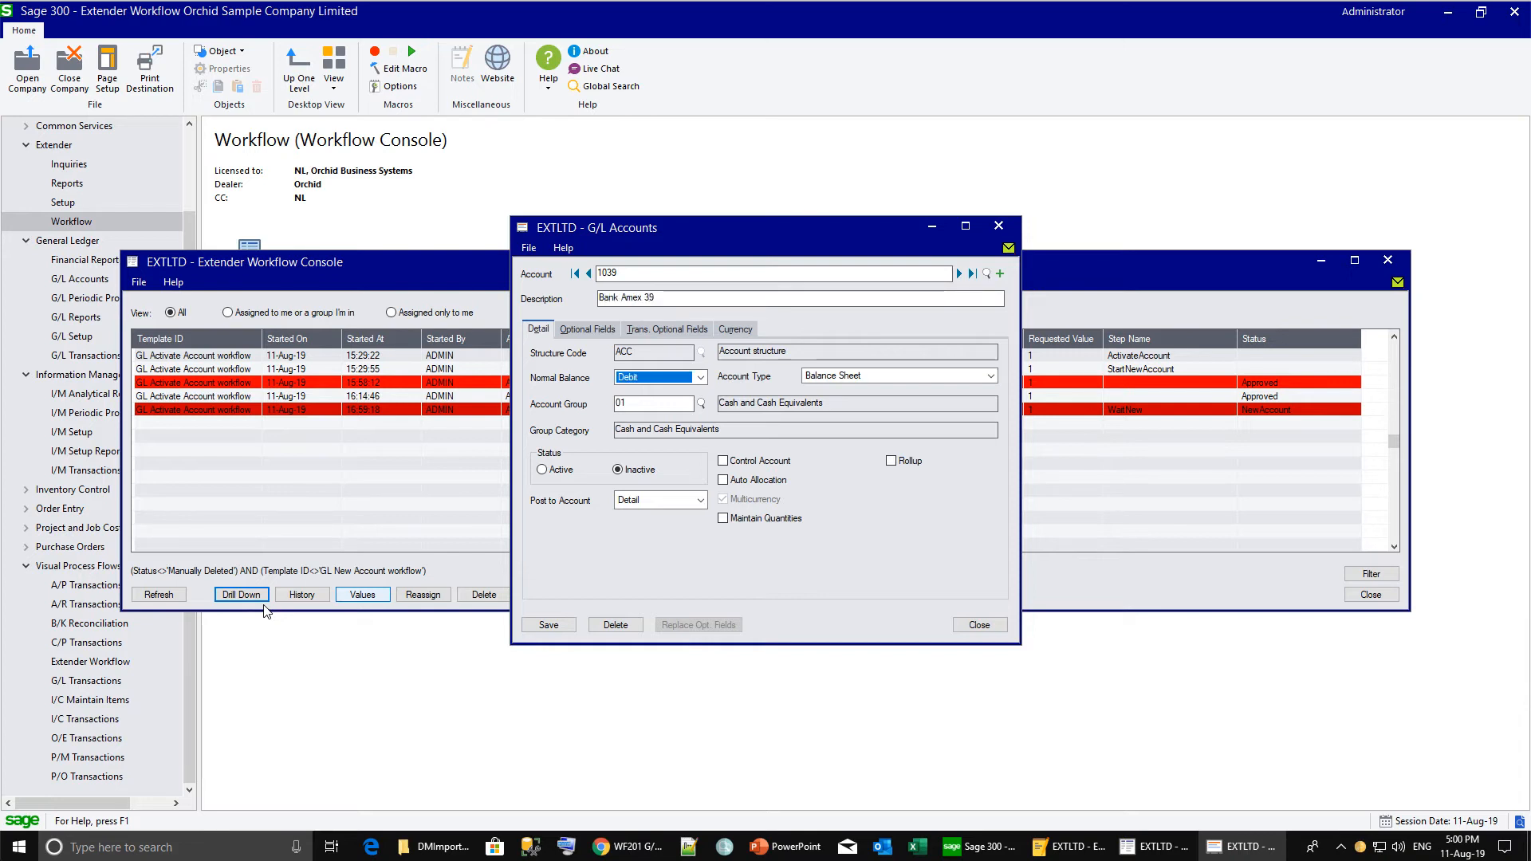
pyautogui.click(532, 626)
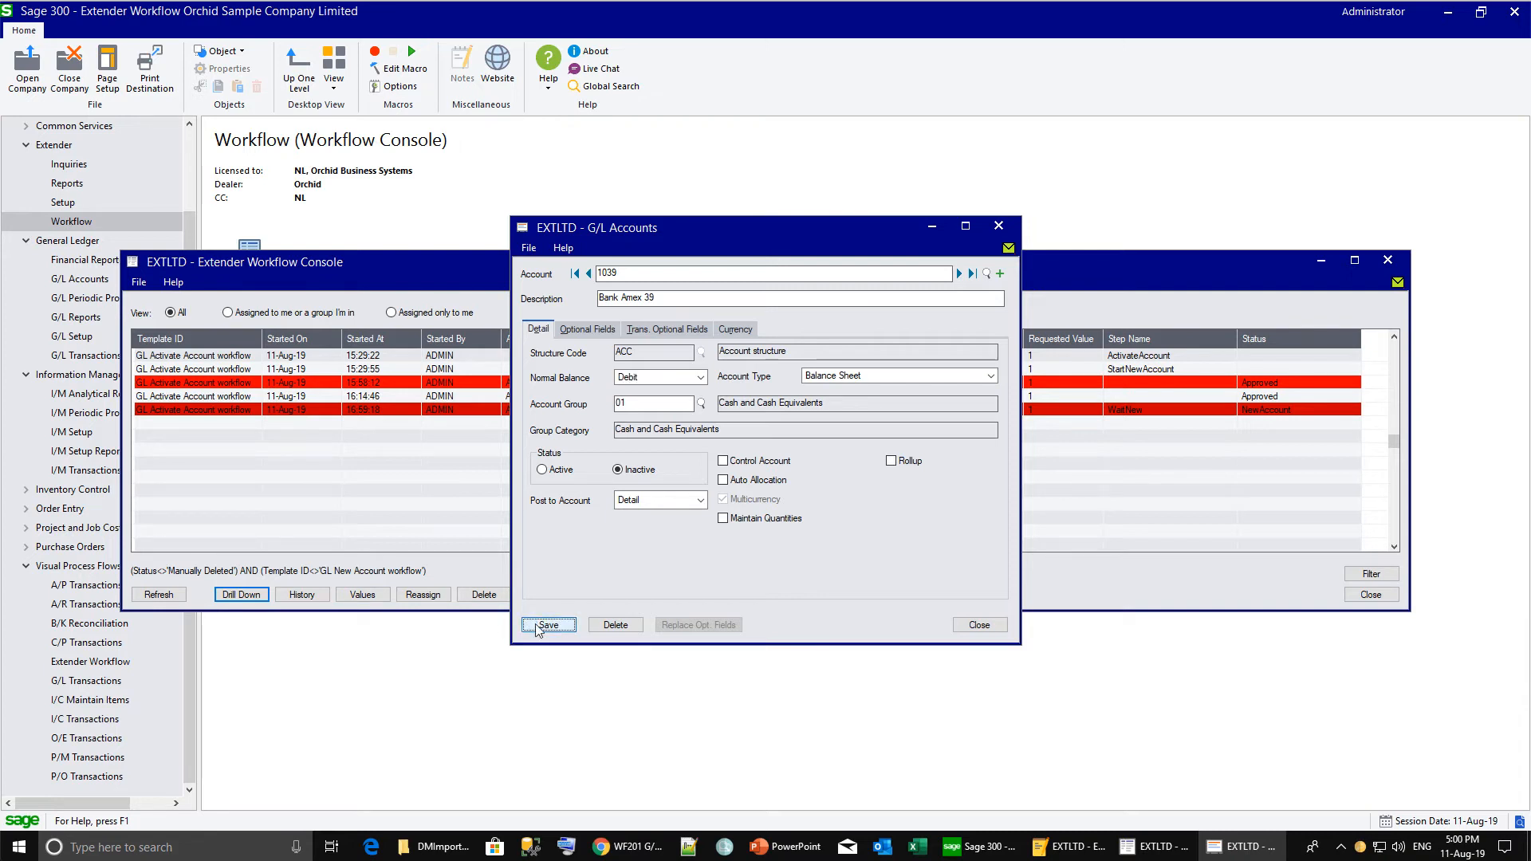
pyautogui.click(1155, 418)
pyautogui.click(574, 597)
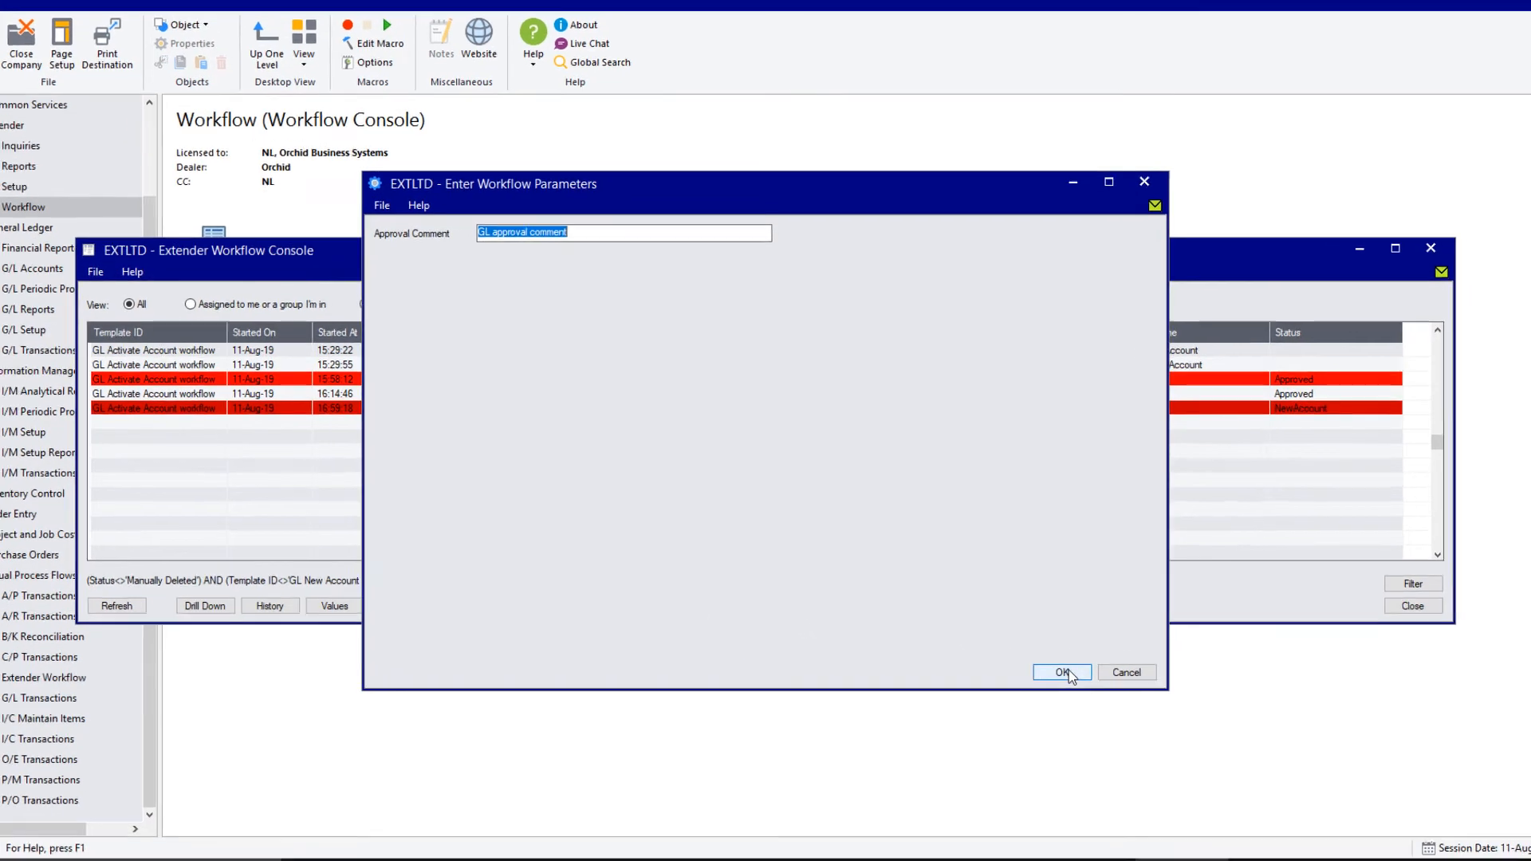
# Confirm the approval with the default comment and review the workflow's stored values.
pyautogui.click(1043, 656)
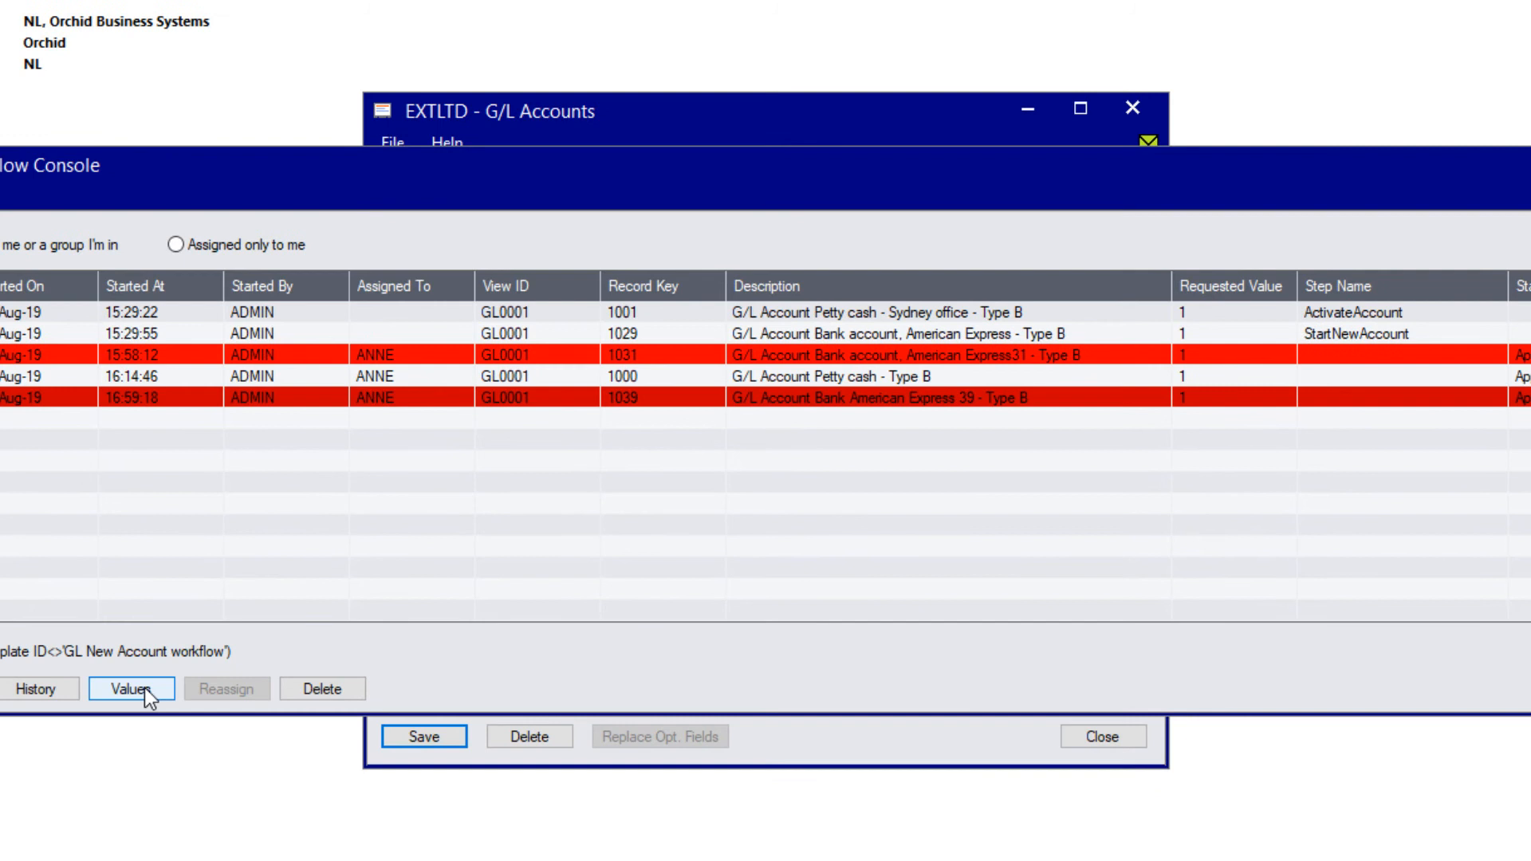
pyautogui.click(145, 687)
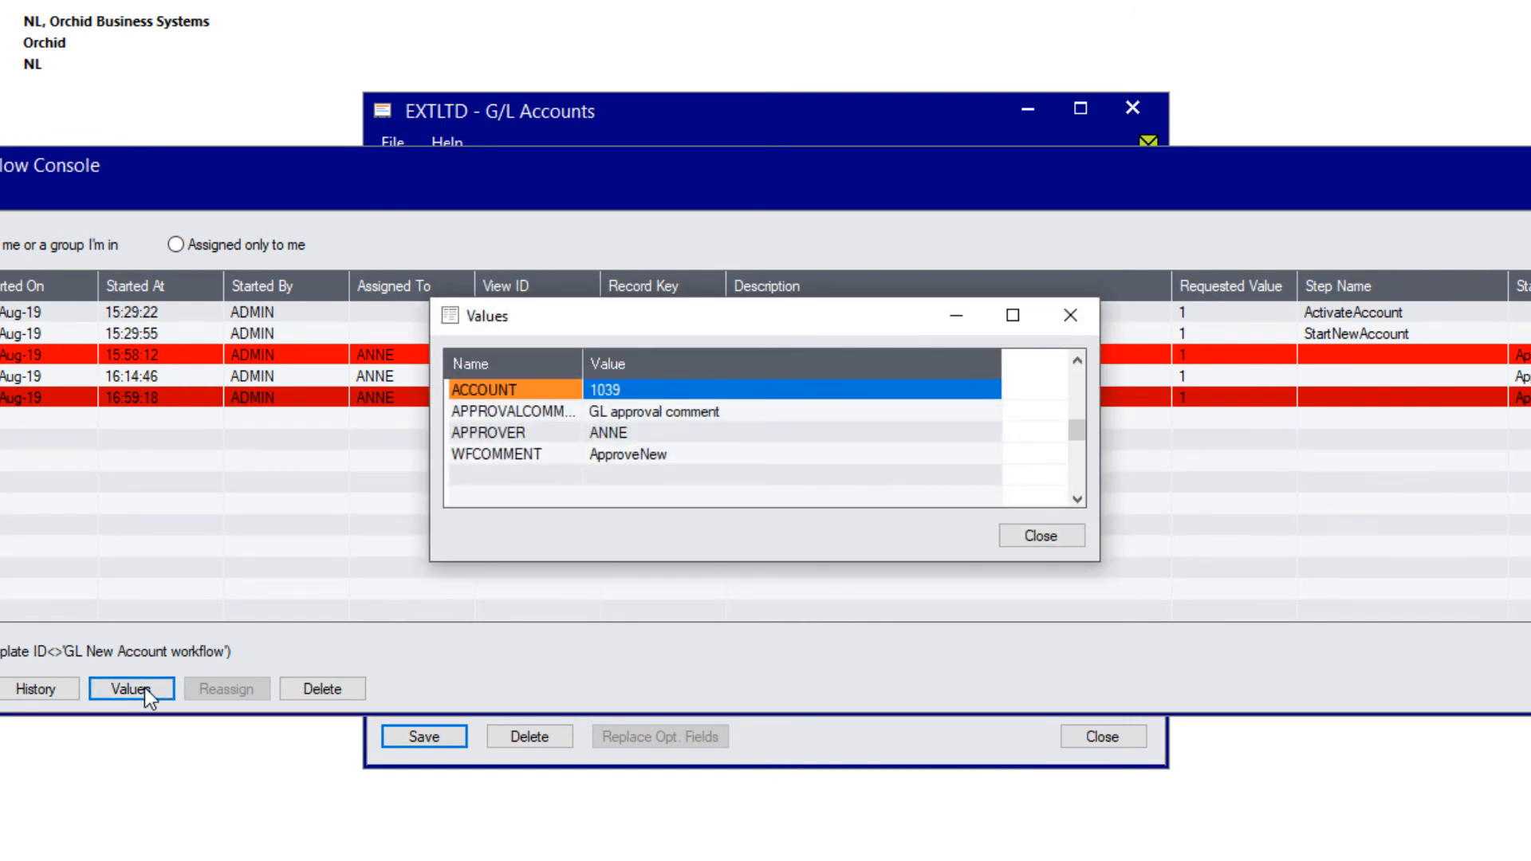
pyautogui.click(1046, 537)
# Check the workflow history's Detail Log to verify the final Approve run ended in Approved.
pyautogui.click(24, 691)
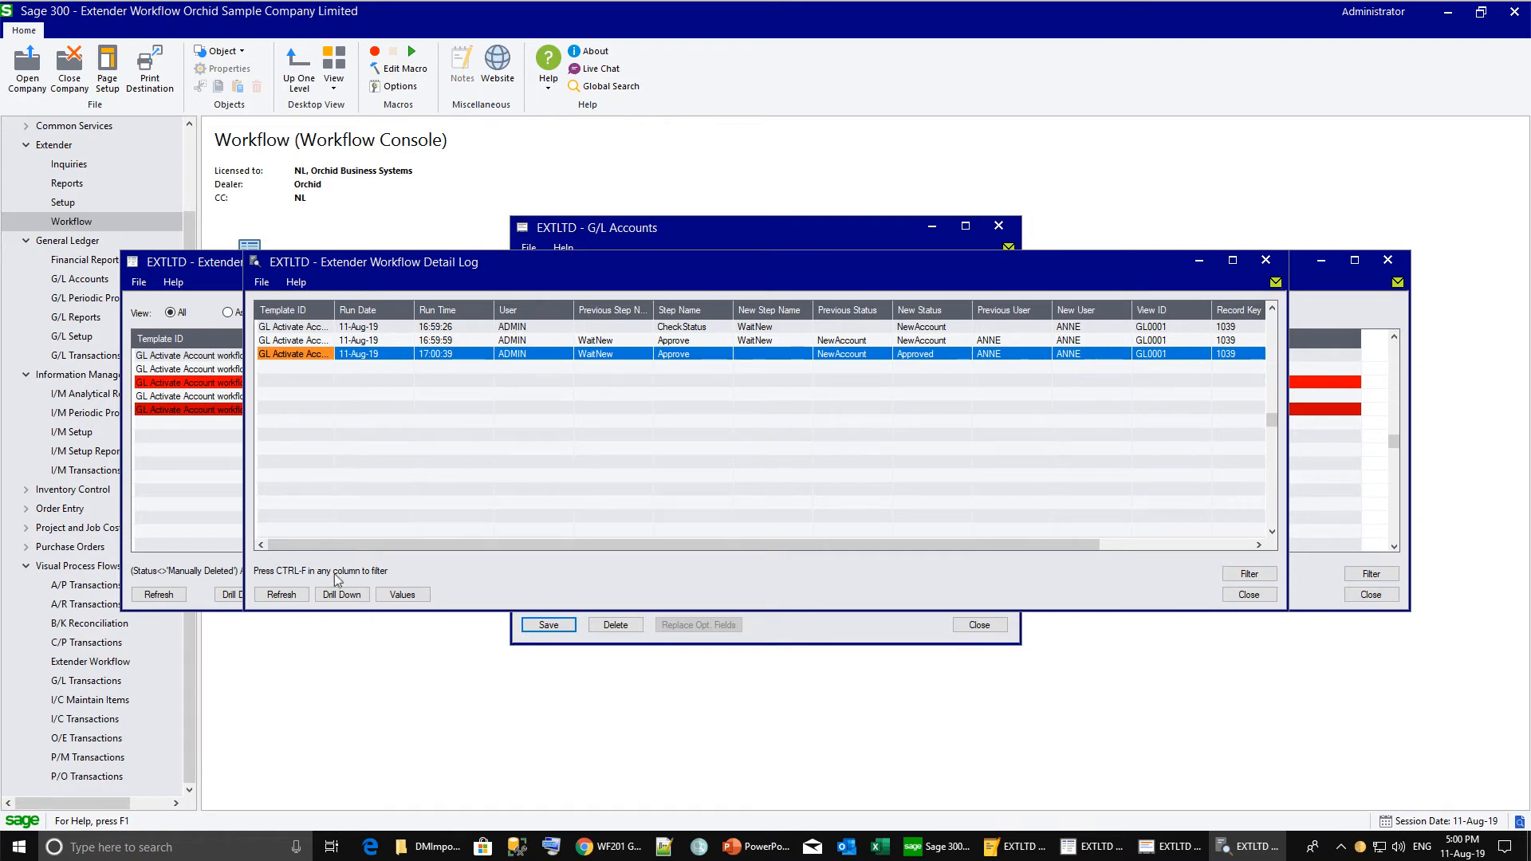
pyautogui.click(846, 343)
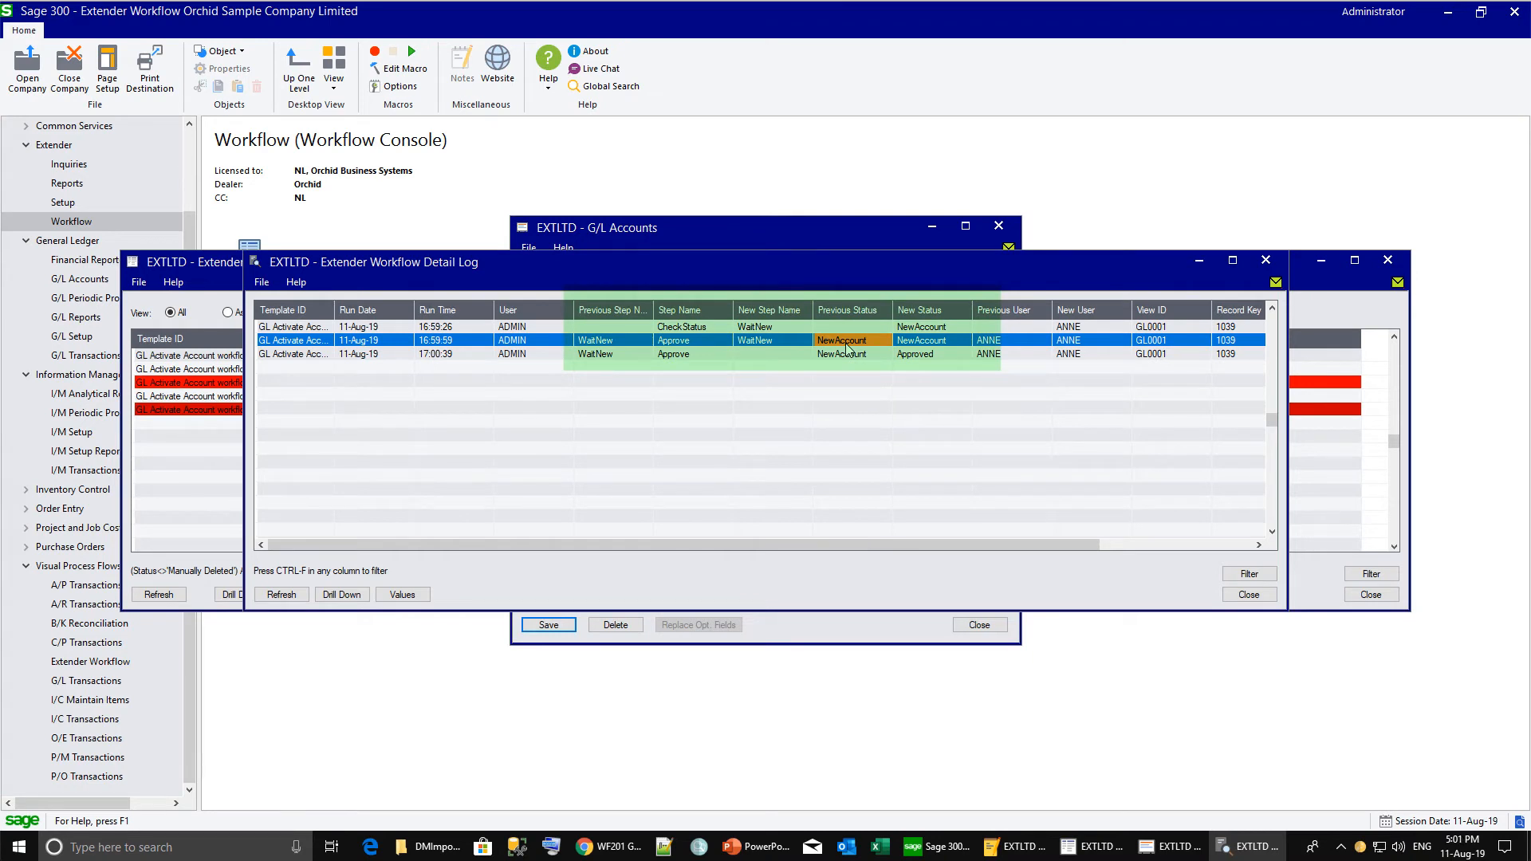
pyautogui.press('Down')
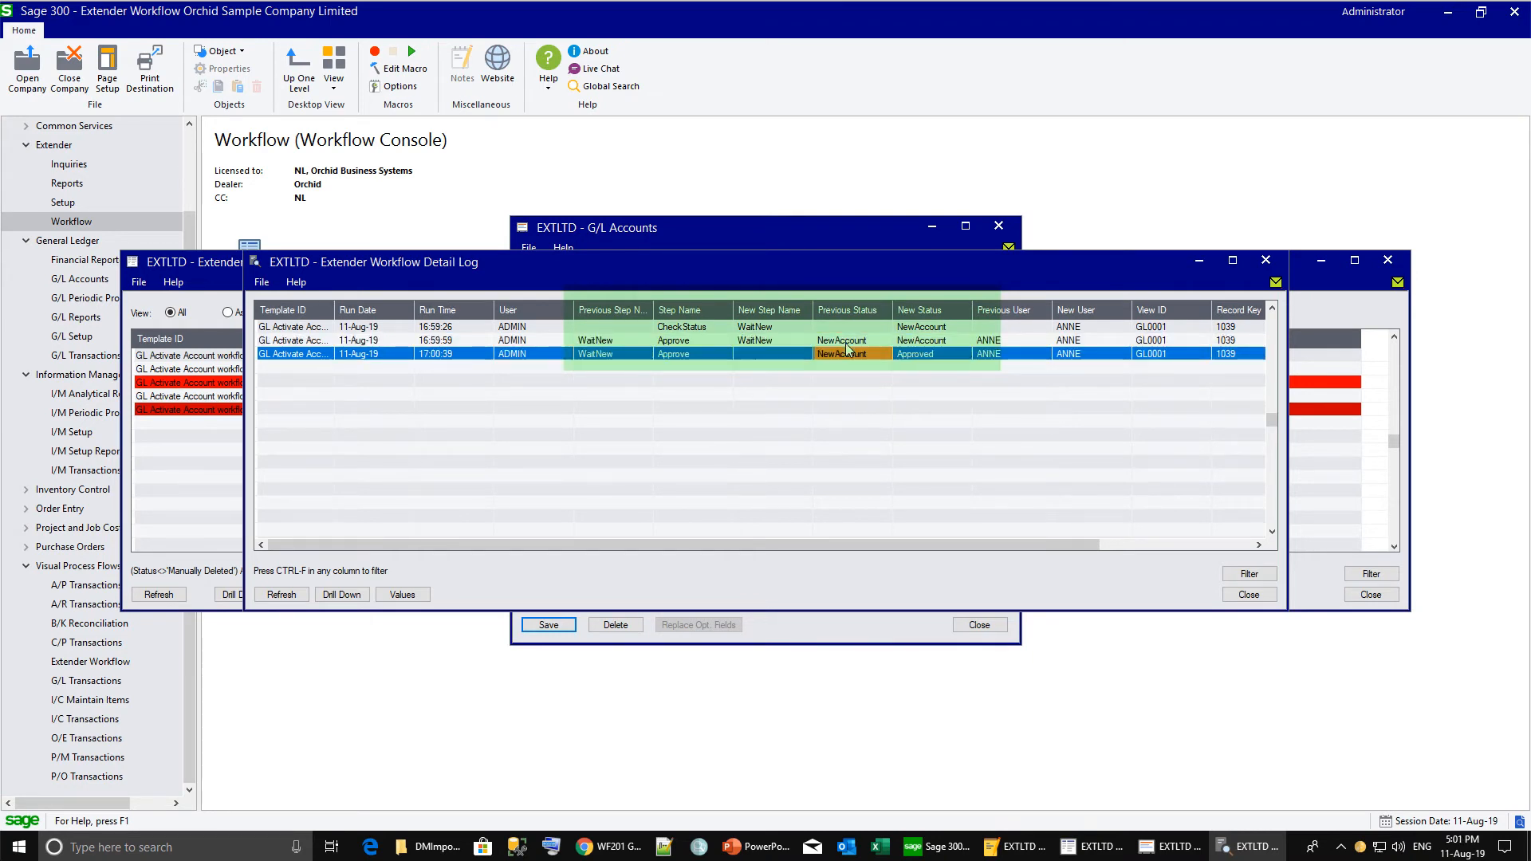